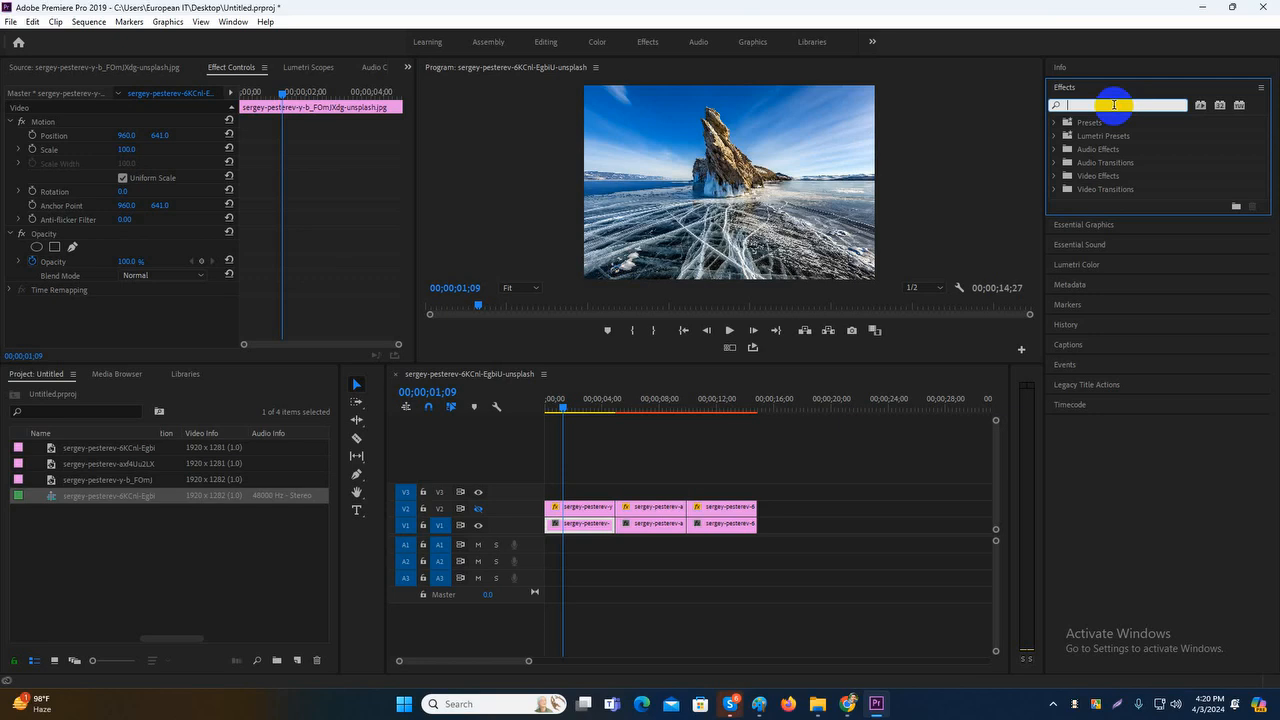
- Search the effects library for "gau"
text(gr)
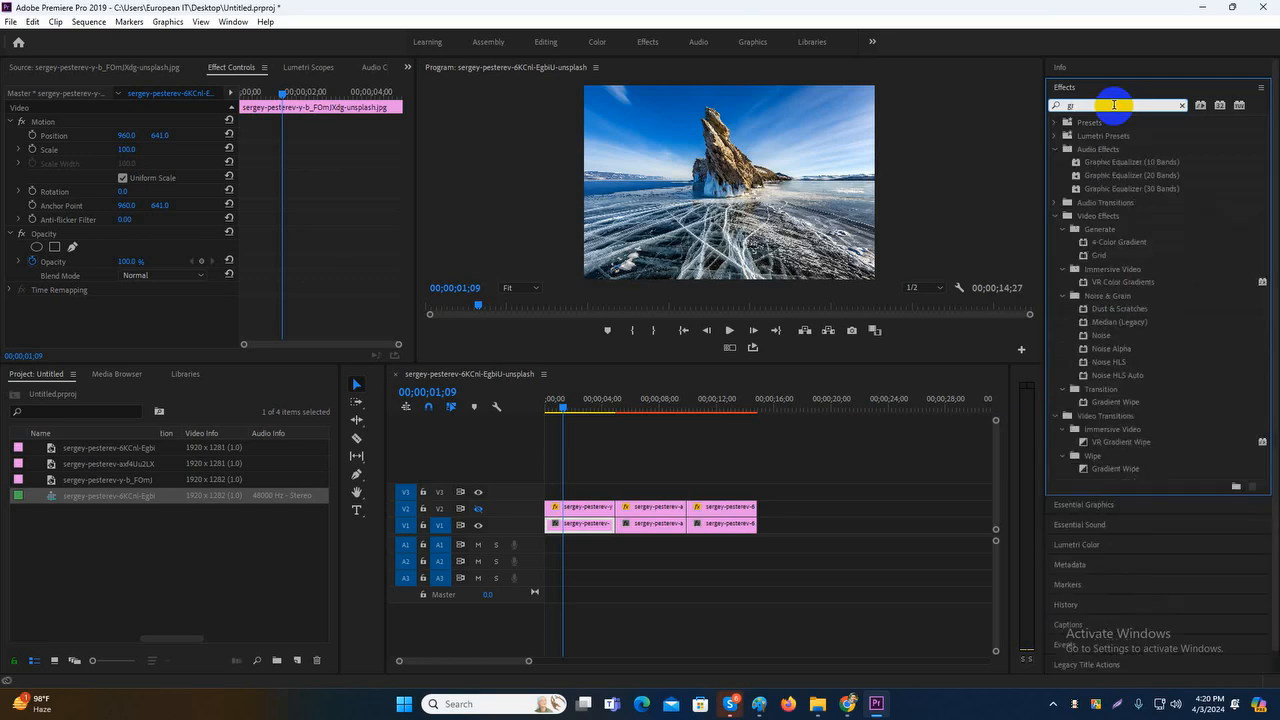
text(a)
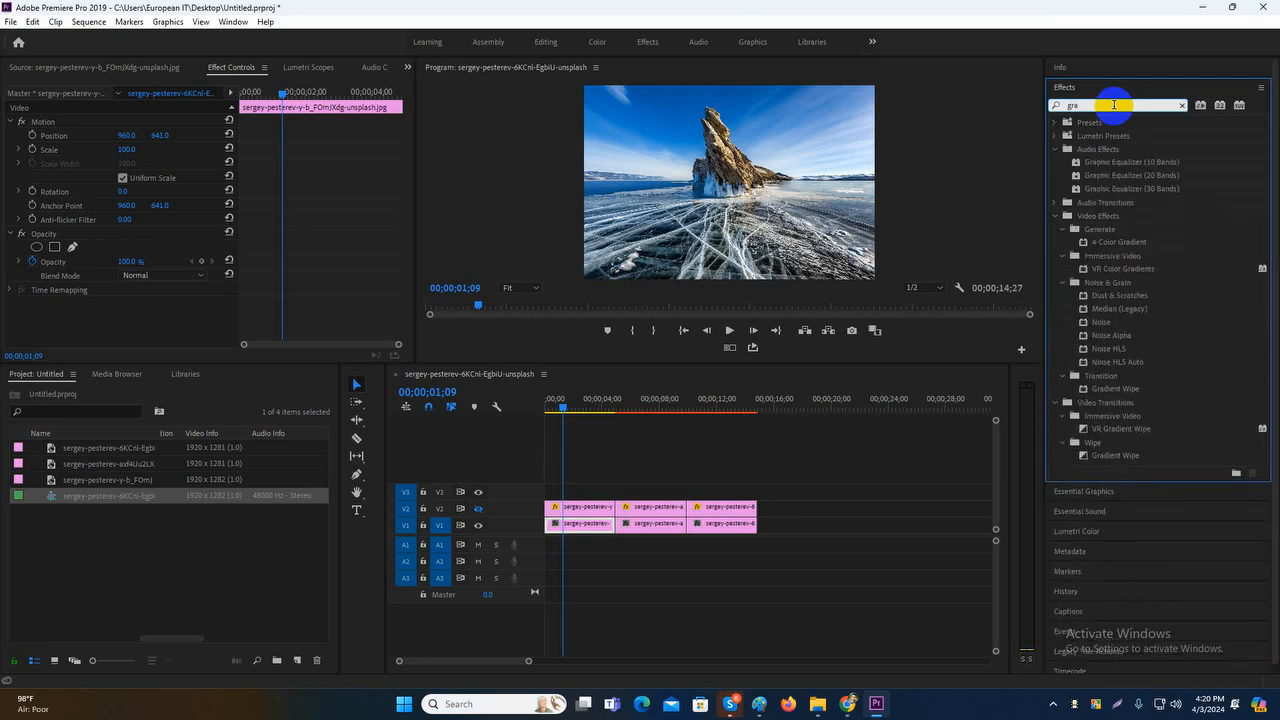
key(BackSpace)
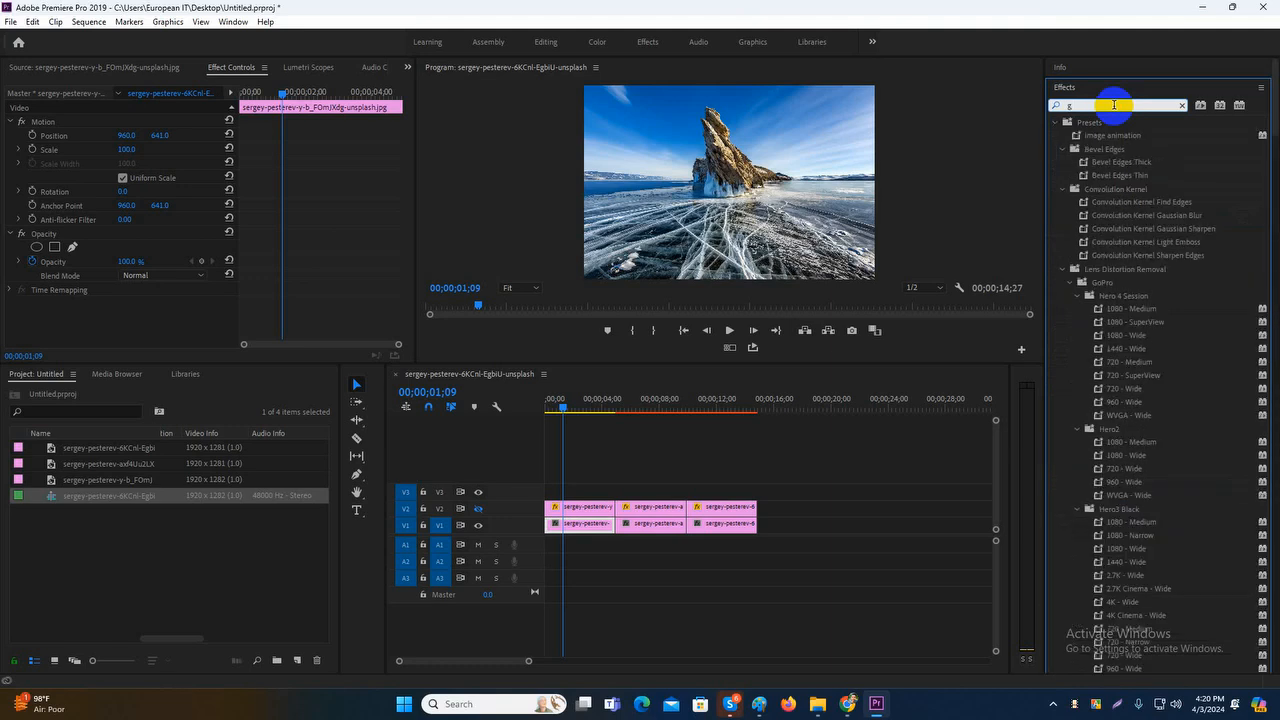
text(au)
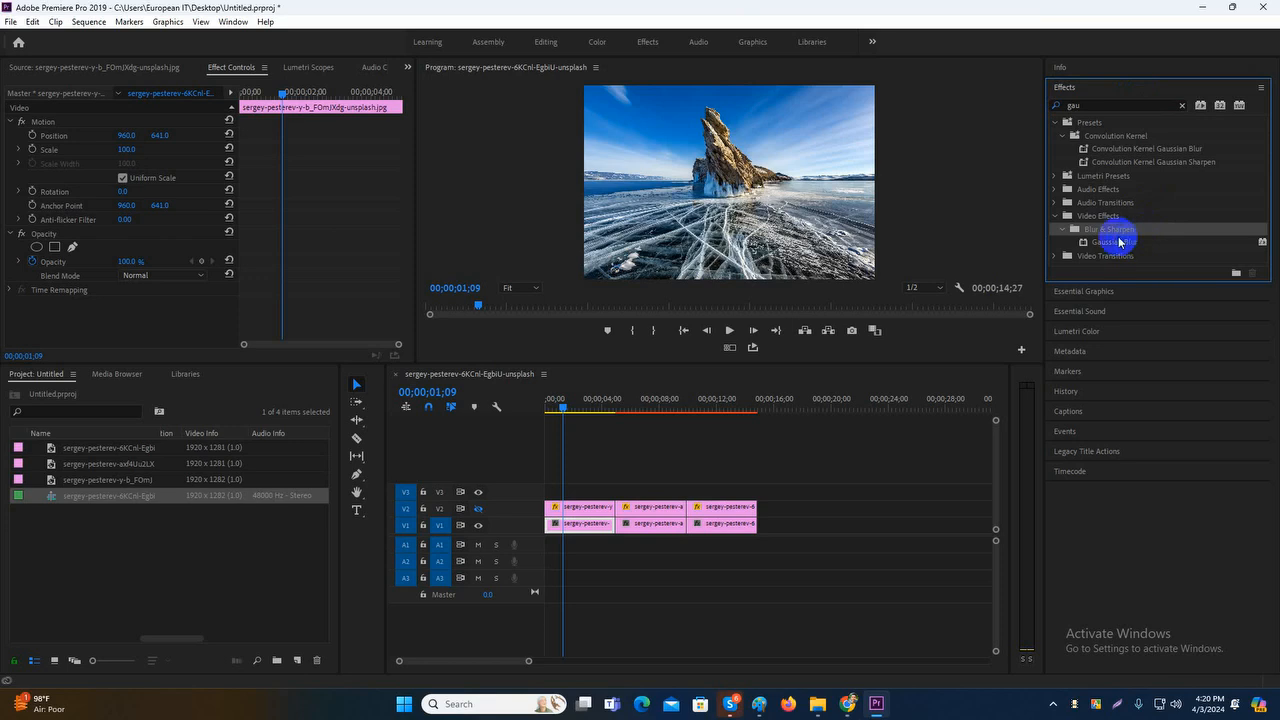
- Apply the Gaussian Blur video effect to the first clip on track V1
click(1100, 242)
drag(1084, 243, 578, 530)
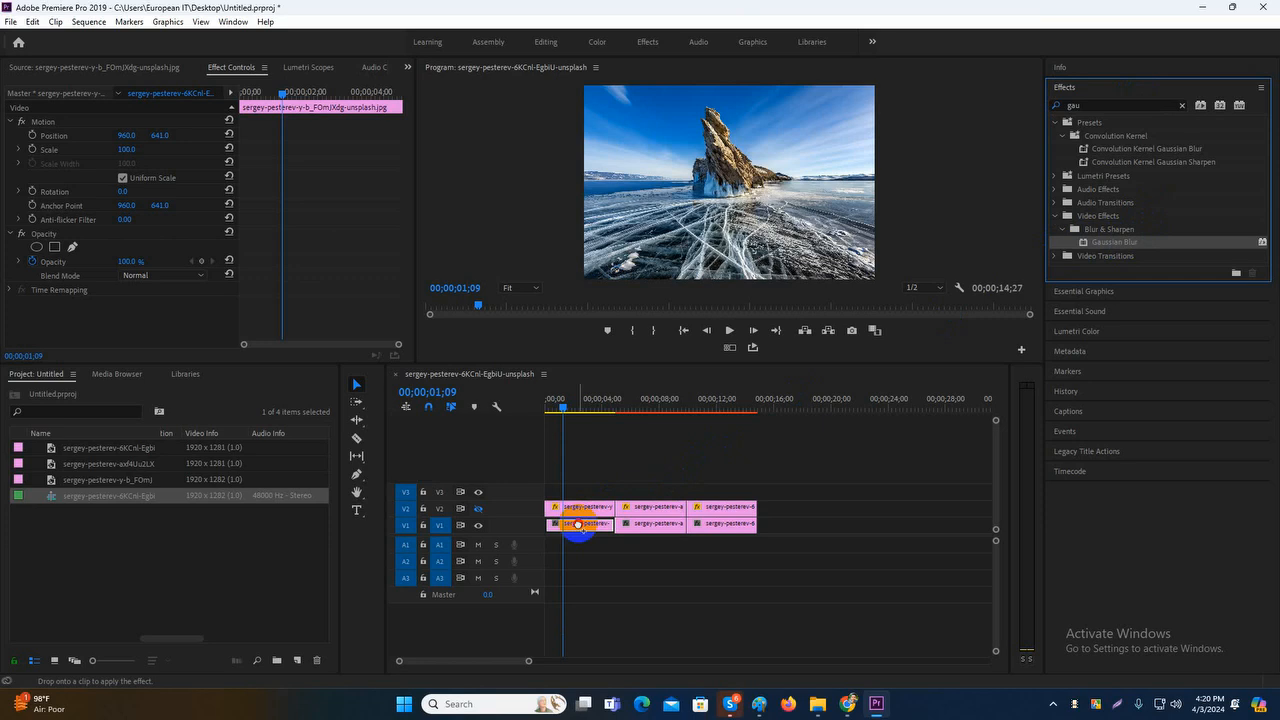
drag(578, 525, 578, 525)
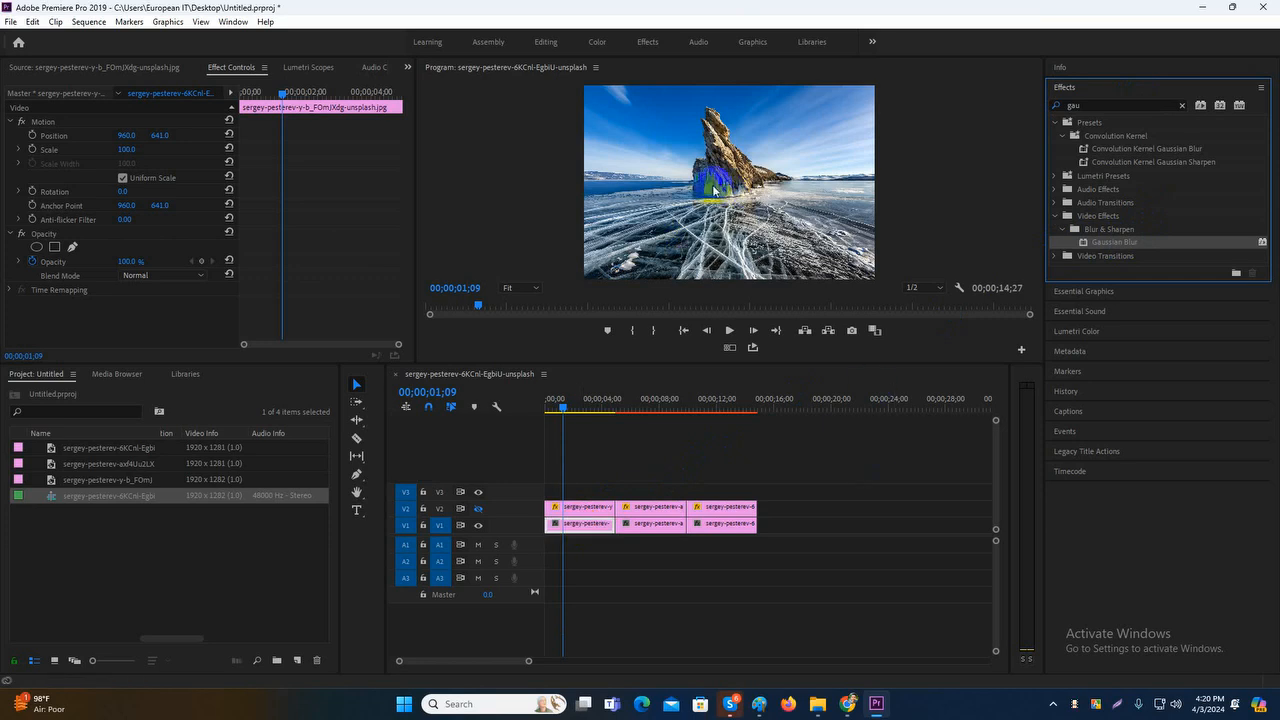
click(588, 527)
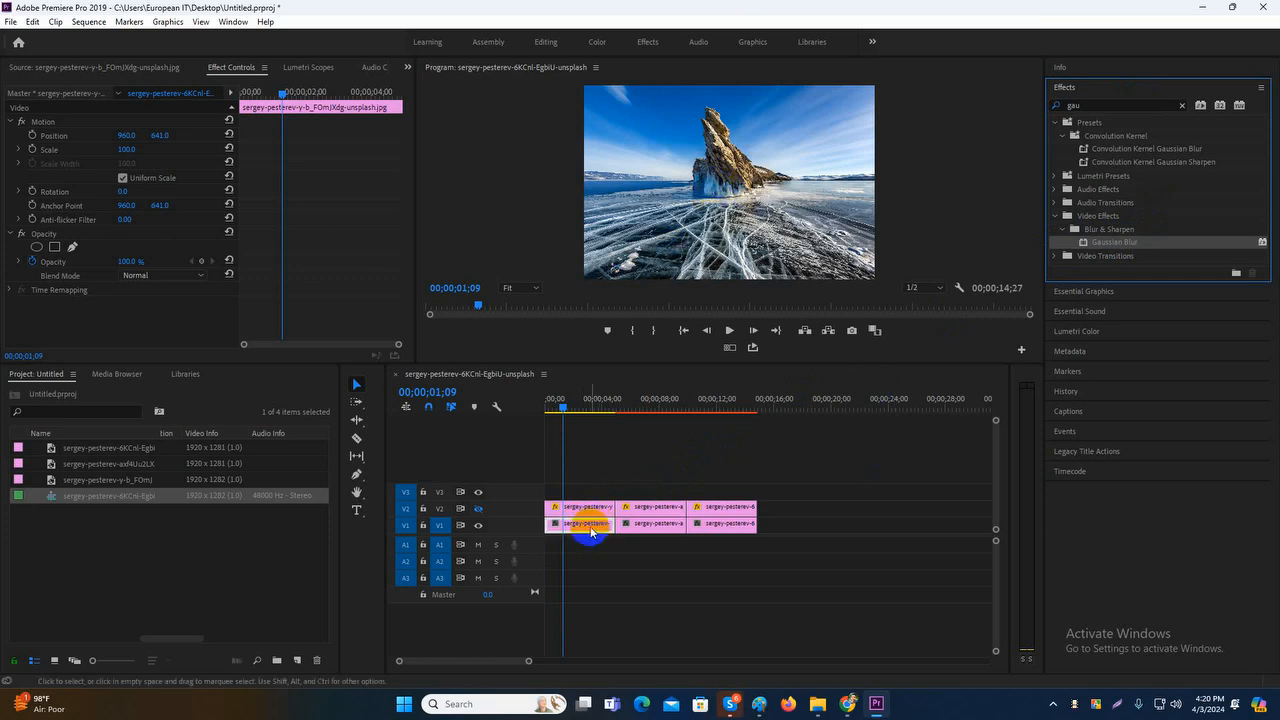
click(18, 150)
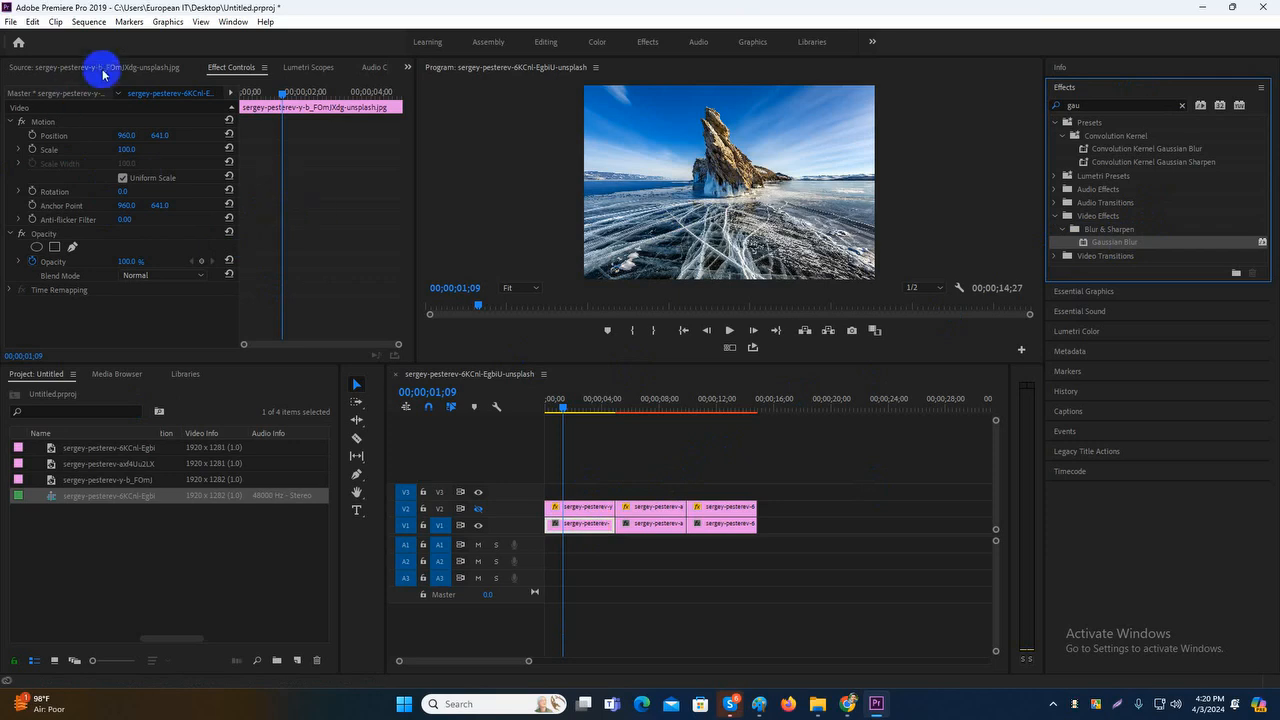
click(228, 68)
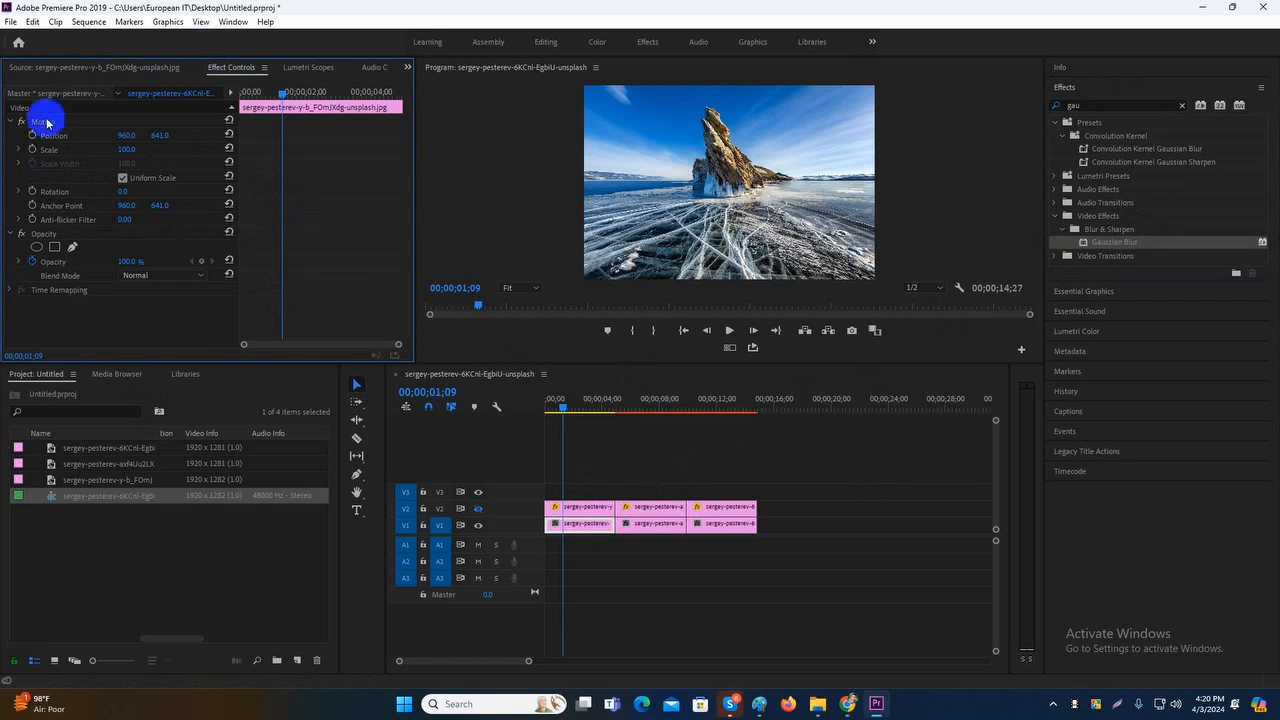
drag(1107, 244, 597, 512)
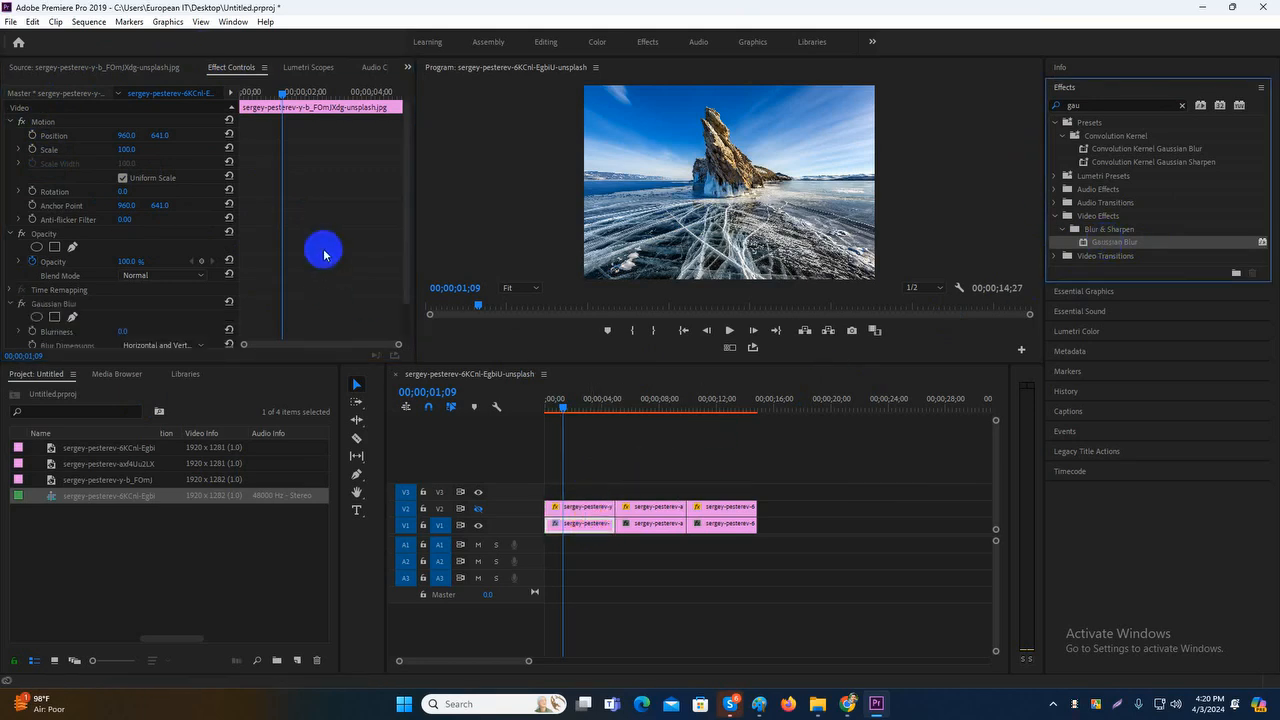
- Set the Gaussian Blur's Blurriness to 60 on the first V1 clip
scroll(323, 254, down, 2)
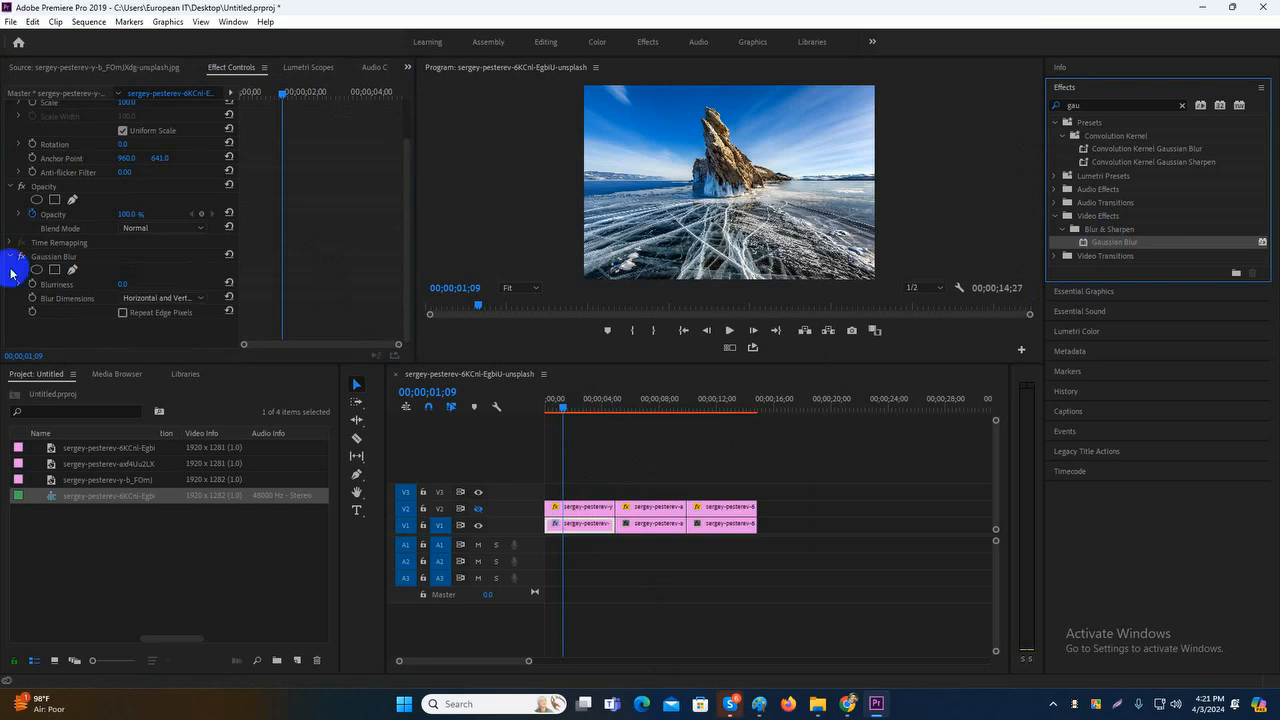
scroll(51, 263, up, 2)
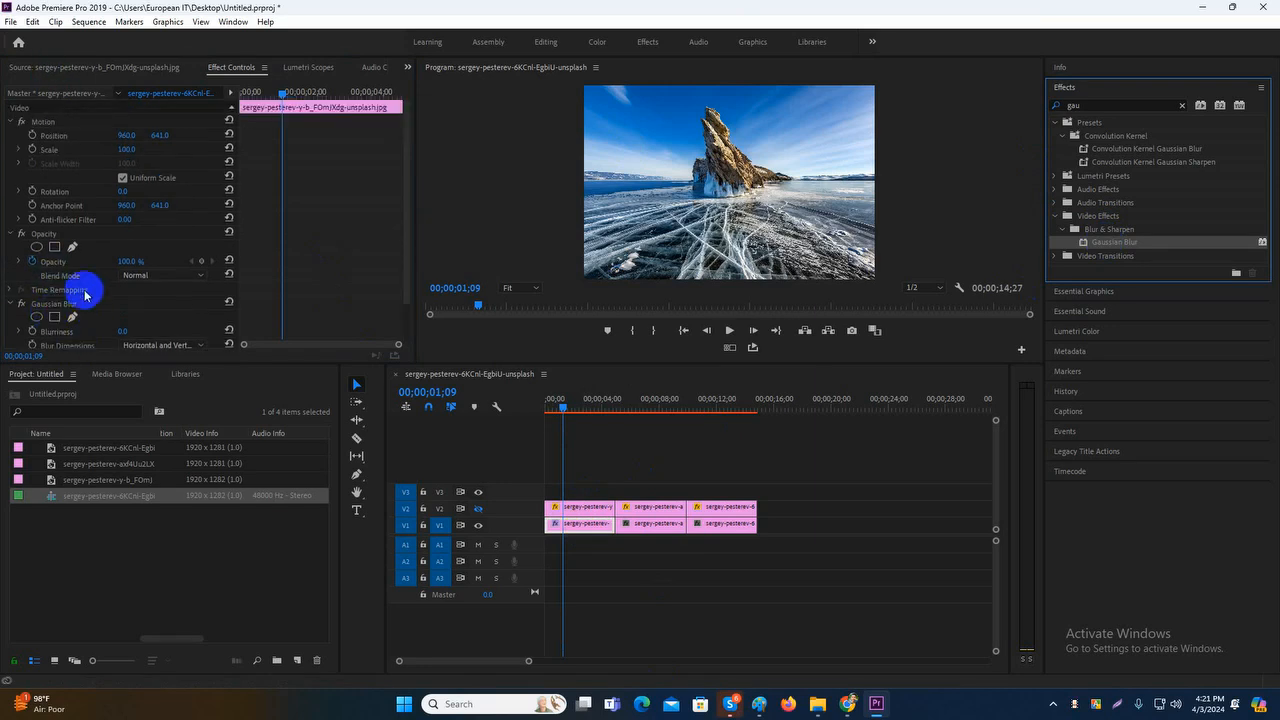
scroll(85, 294, down, 2)
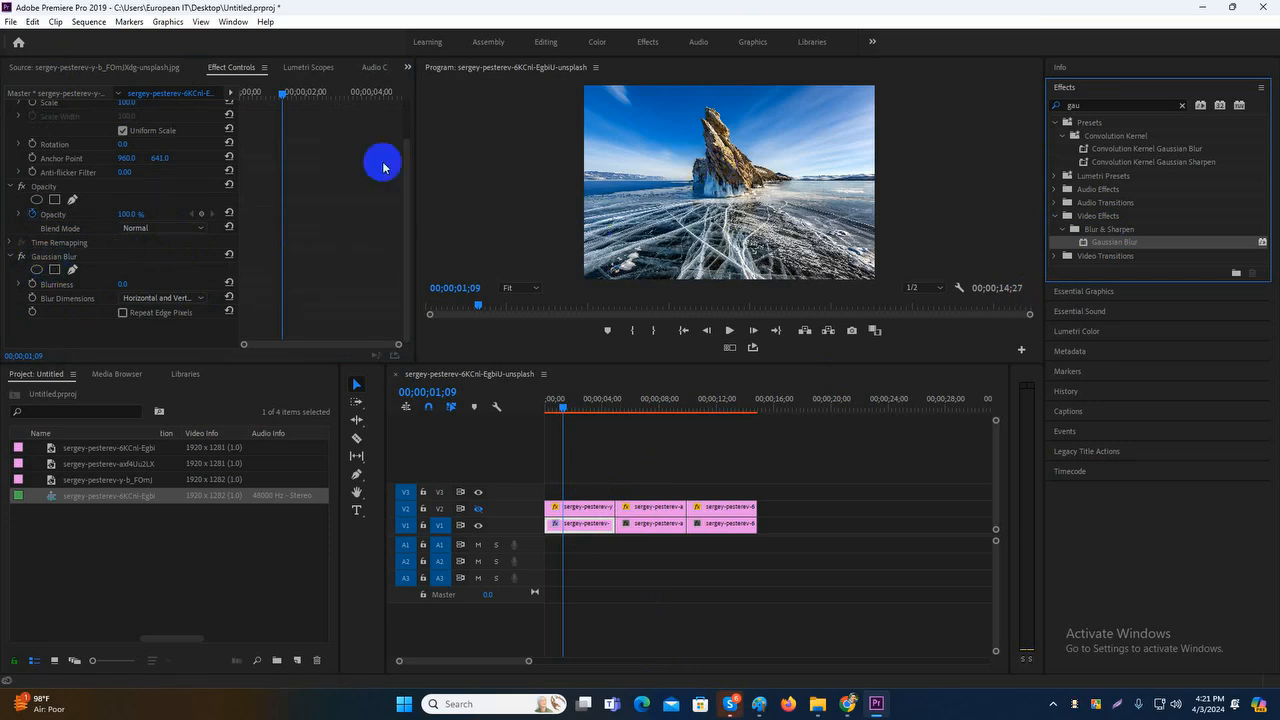
drag(124, 288, 165, 284)
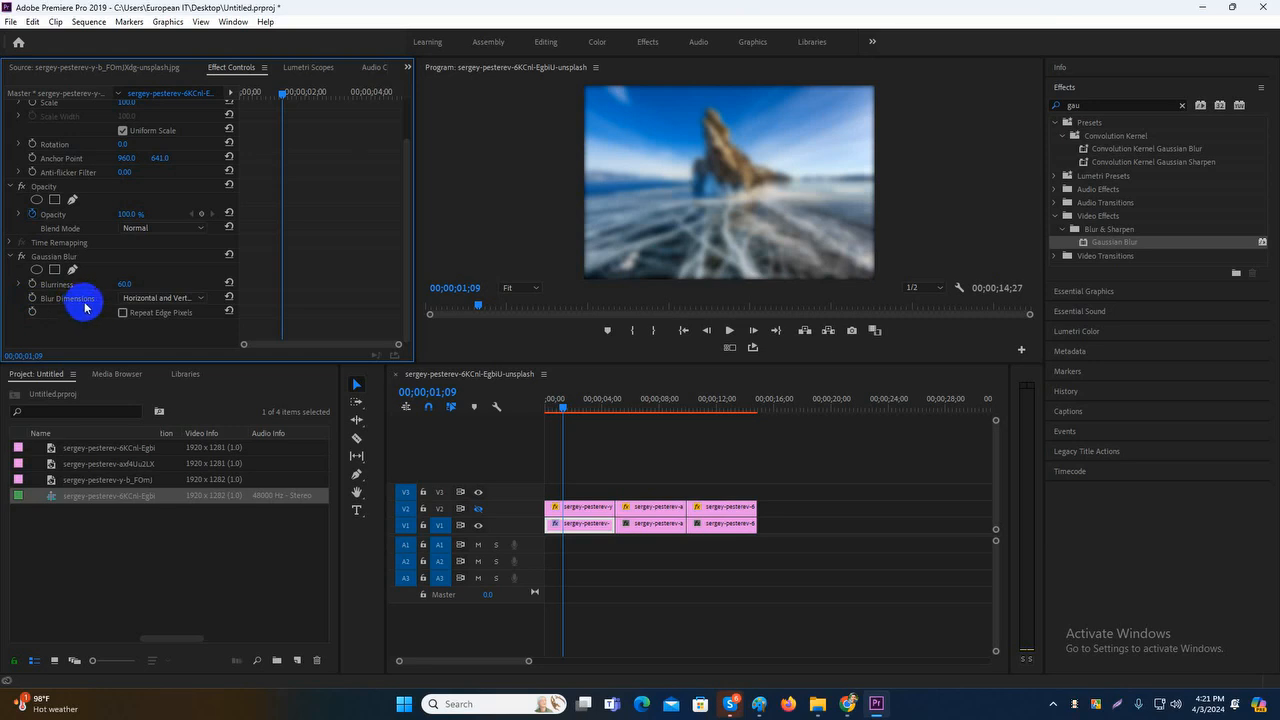
- Enlarge the program preview area and set the Gaussian Blur's Blur Dimensions to Horizontal
click(187, 300)
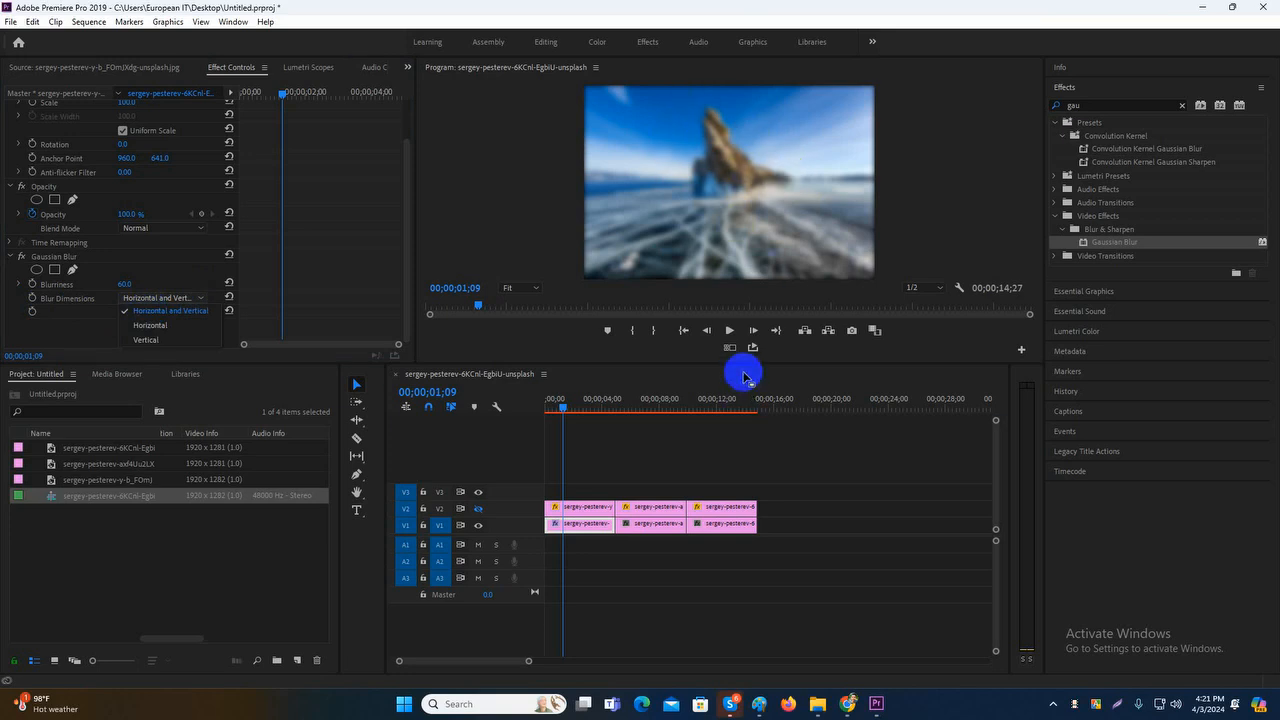
click(745, 364)
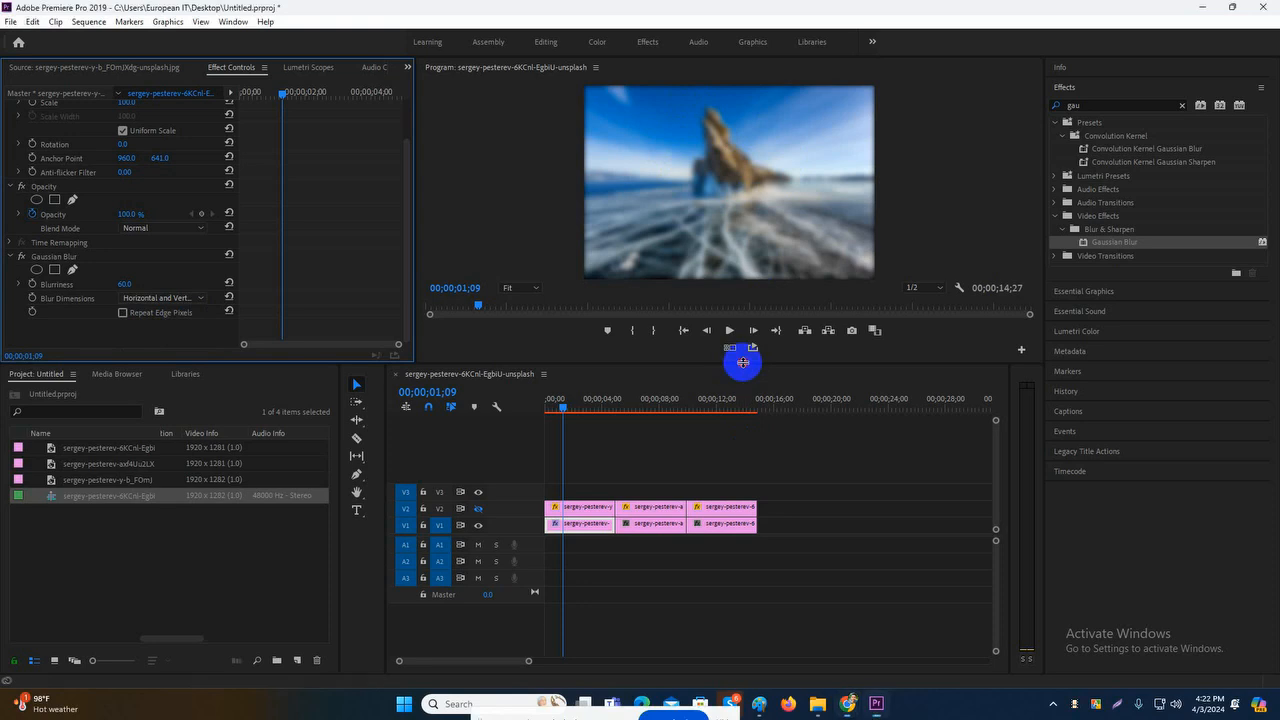
drag(743, 362, 760, 484)
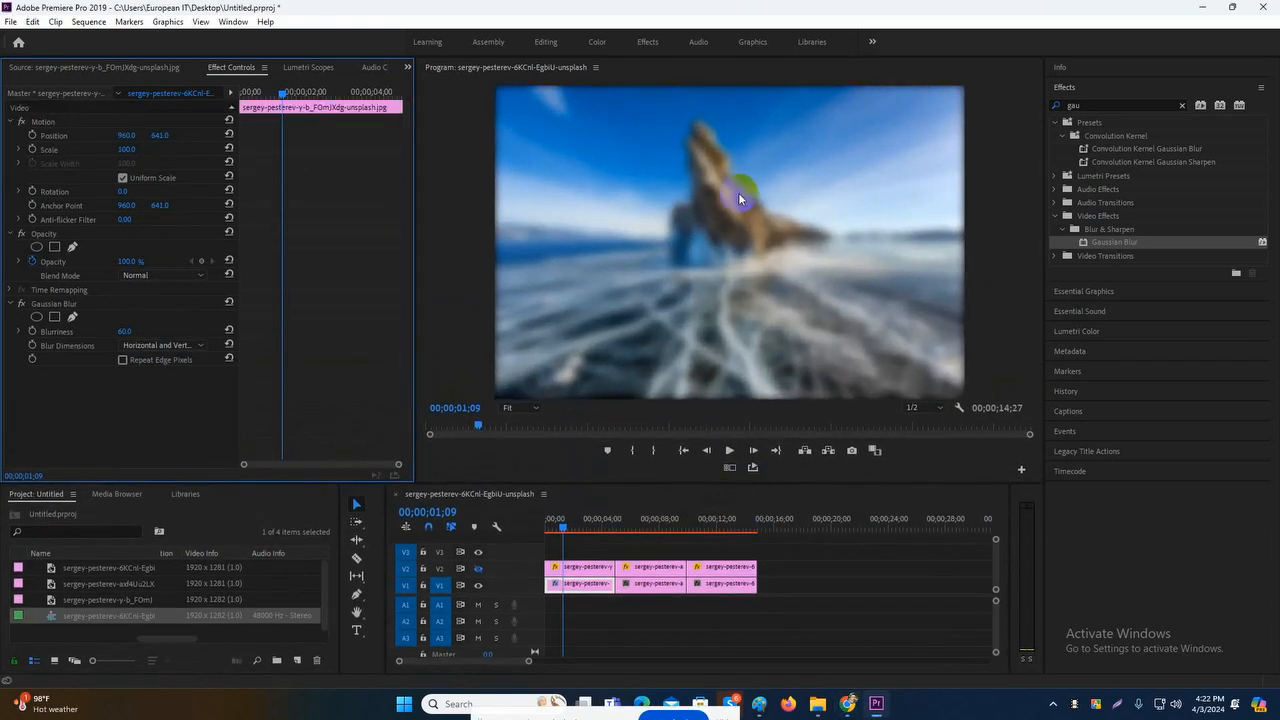
click(194, 343)
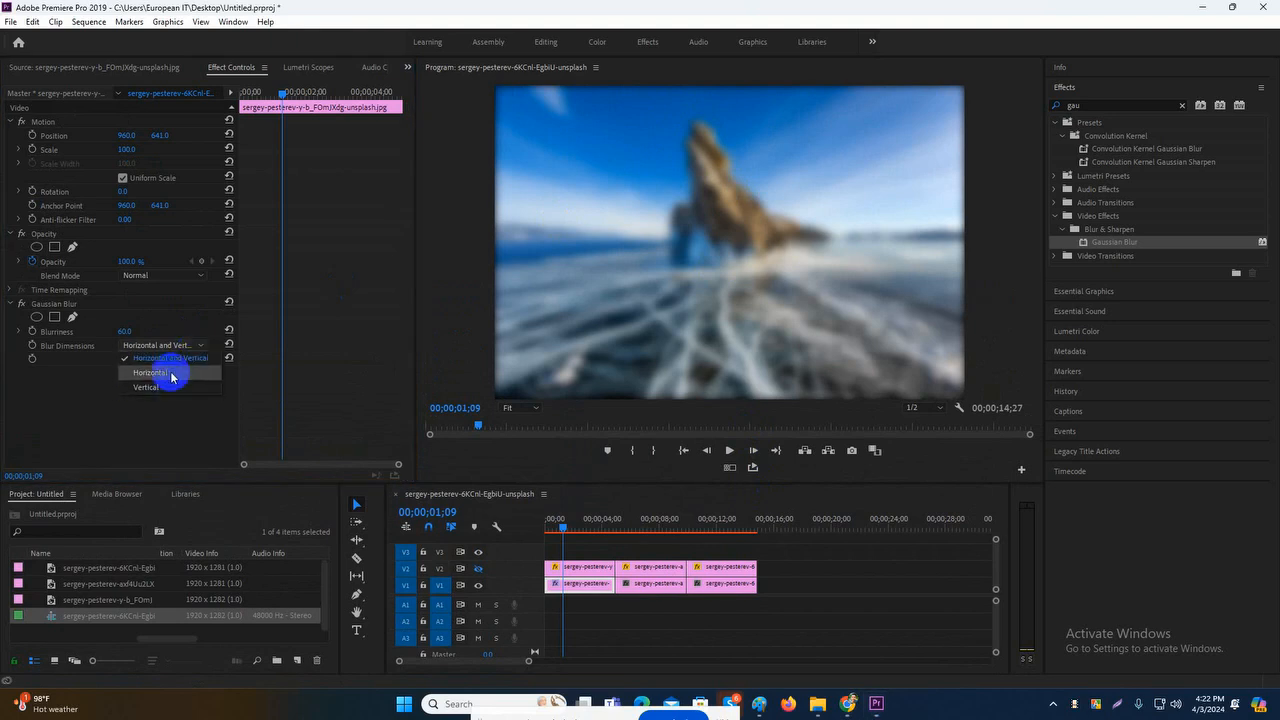
click(172, 374)
- Switch to the Google Meet call, admit the waiting participant, and return to Premiere Pro
mouse_move(848, 704)
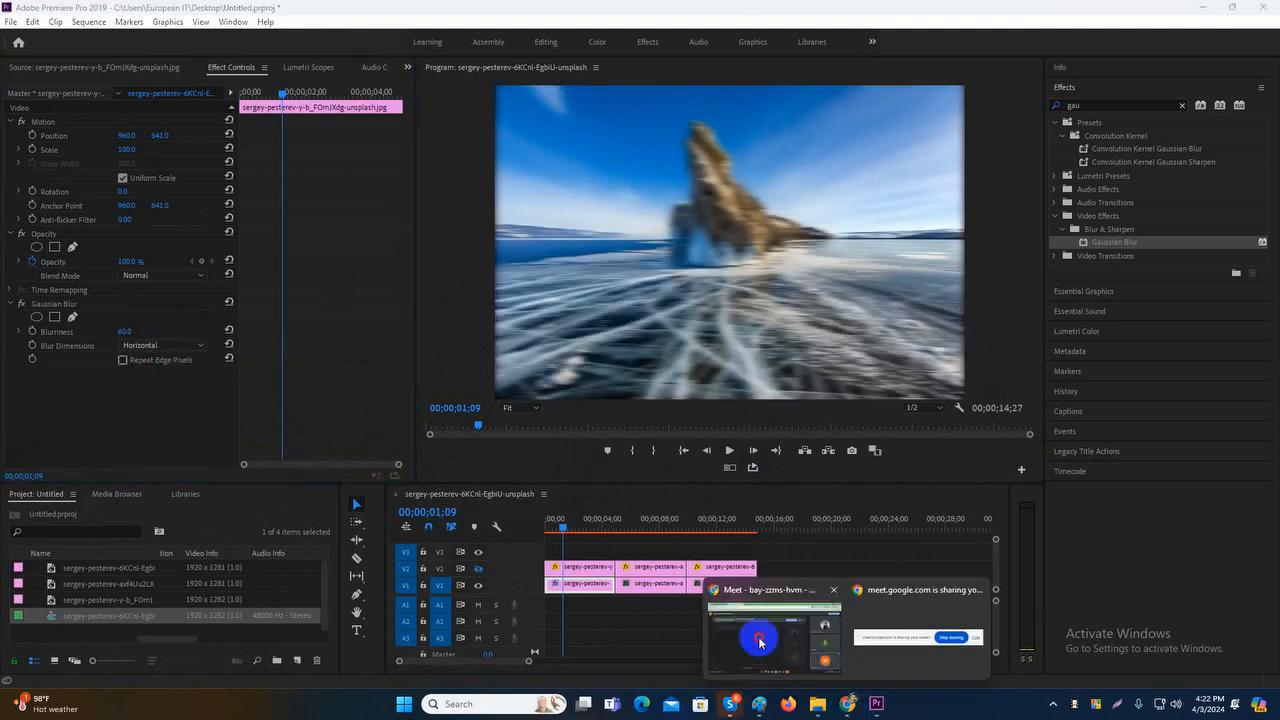
click(760, 640)
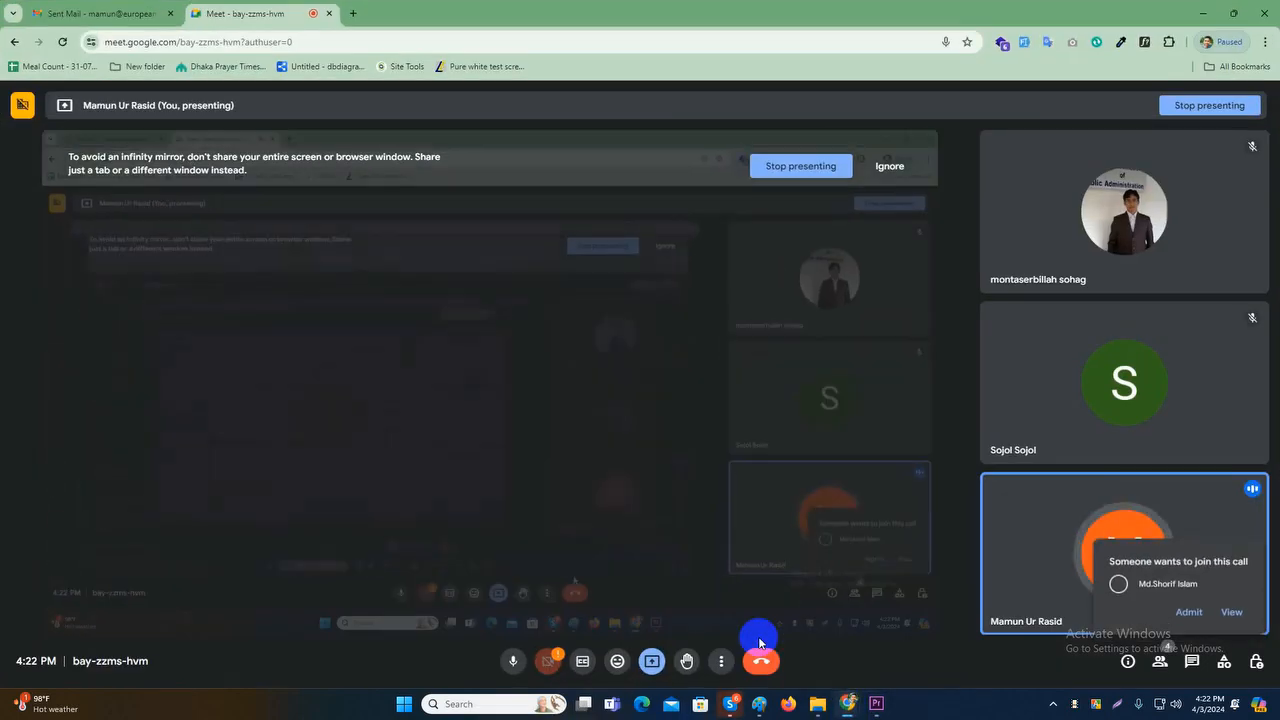
click(1190, 613)
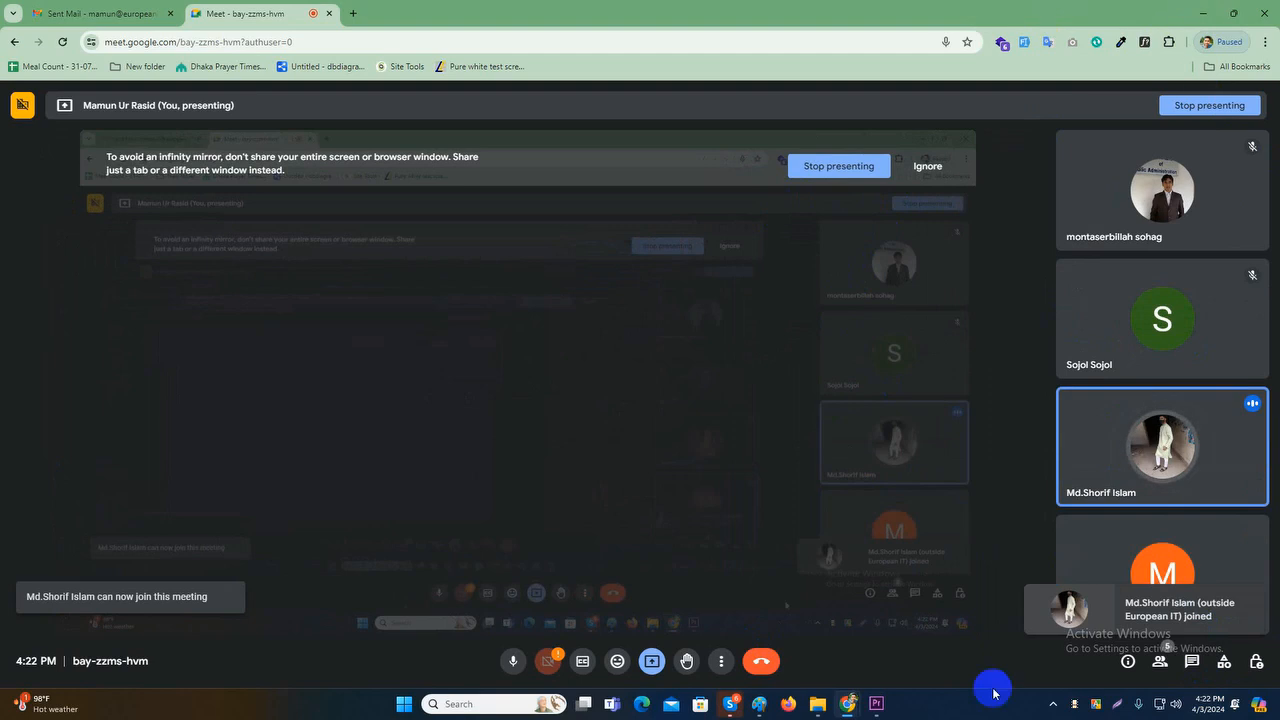
mouse_move(852, 708)
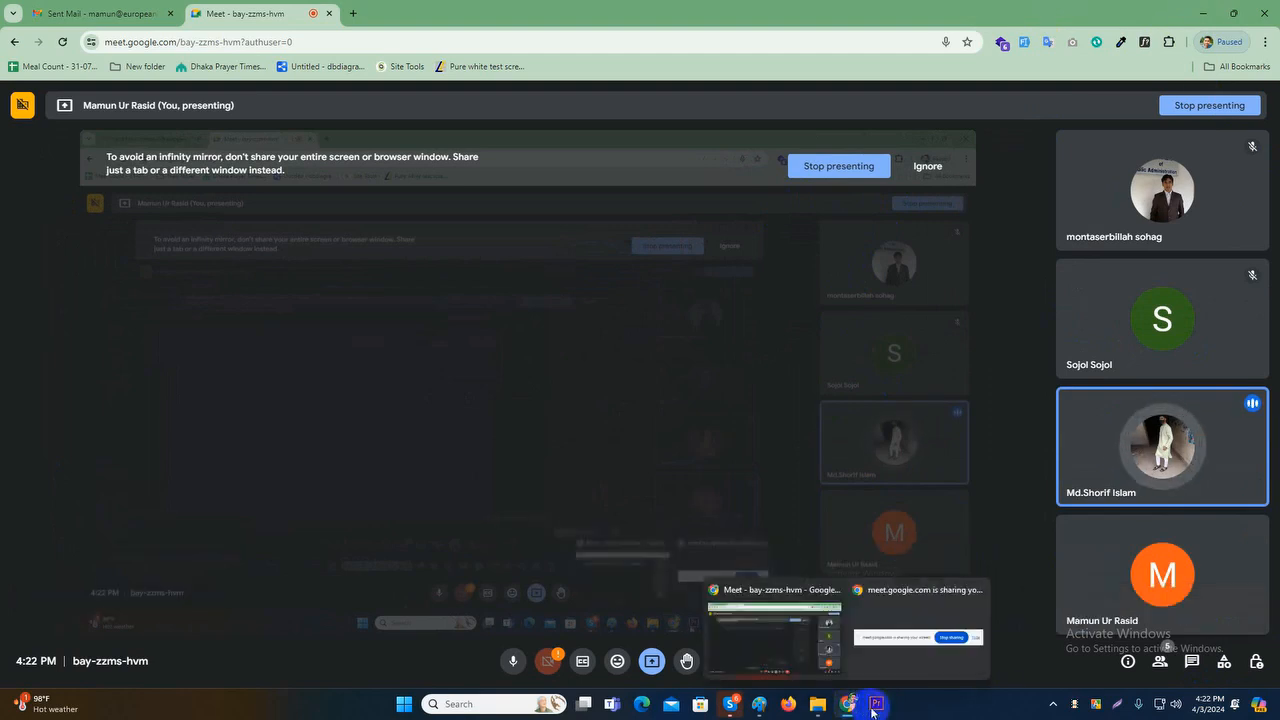
click(876, 704)
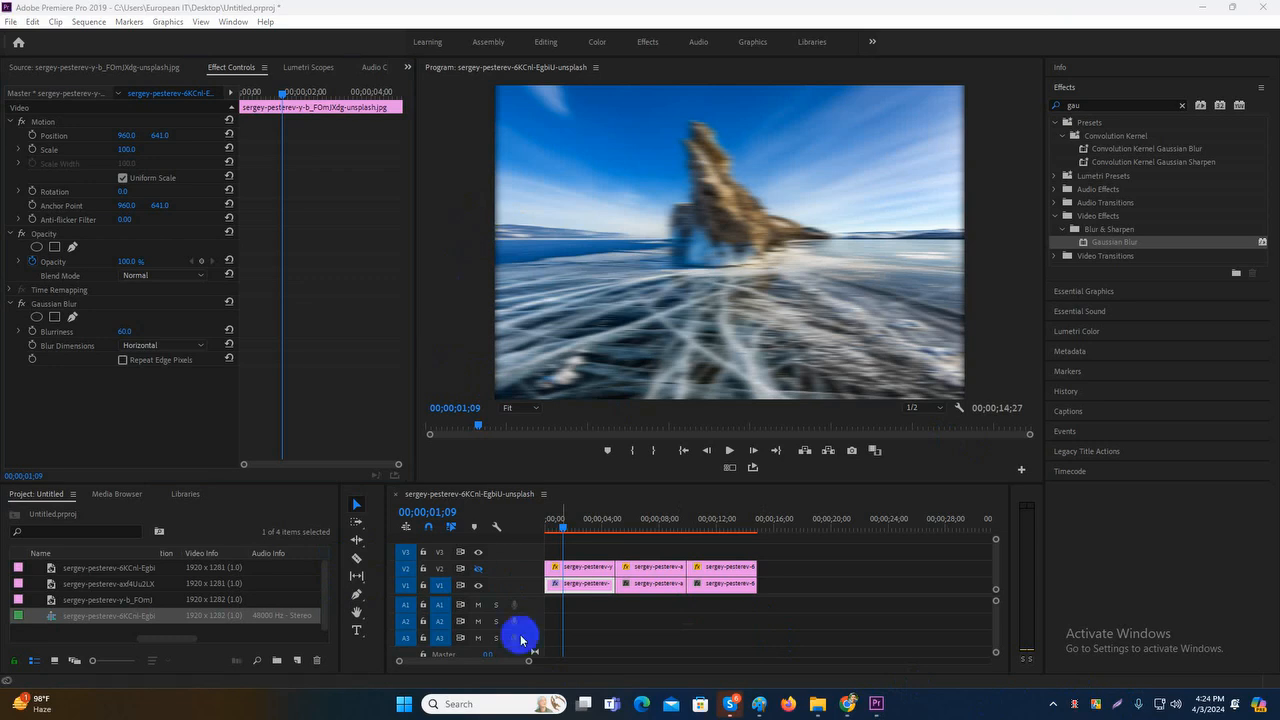
- Try the Vertical and Horizontal Blur Dimensions on the first V1 clip's Gaussian Blur to compare them
click(598, 590)
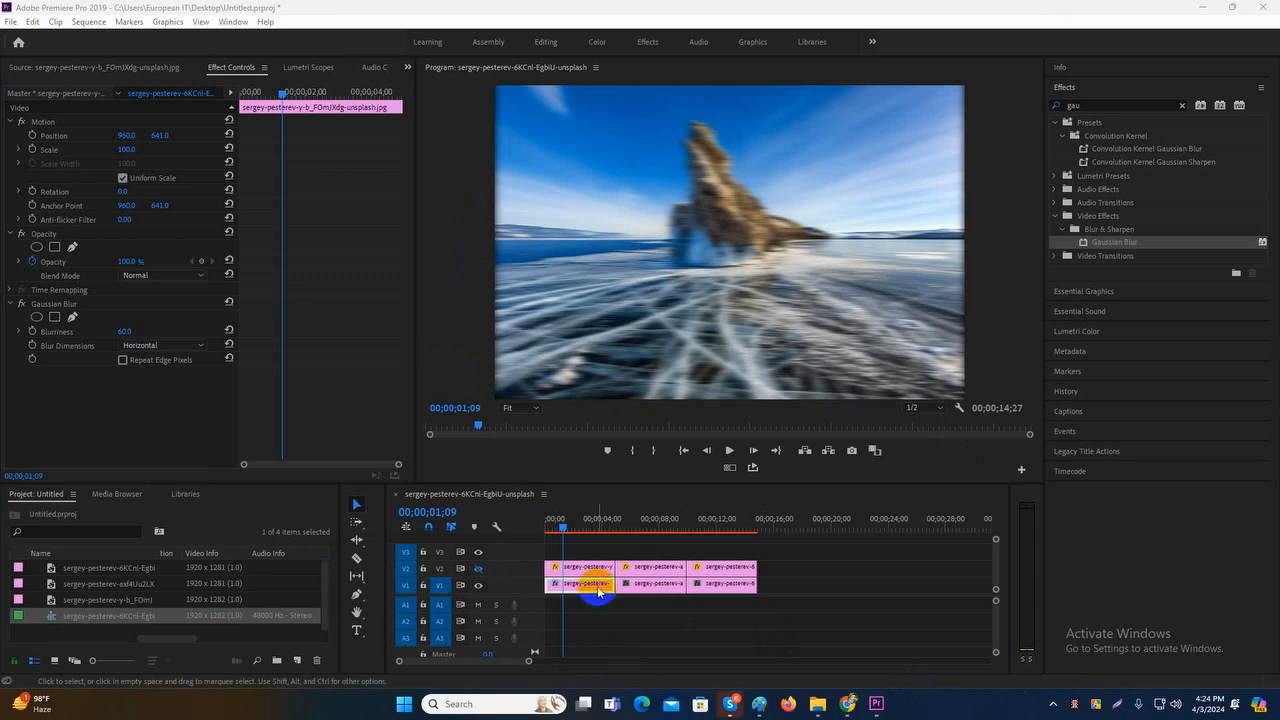
click(142, 345)
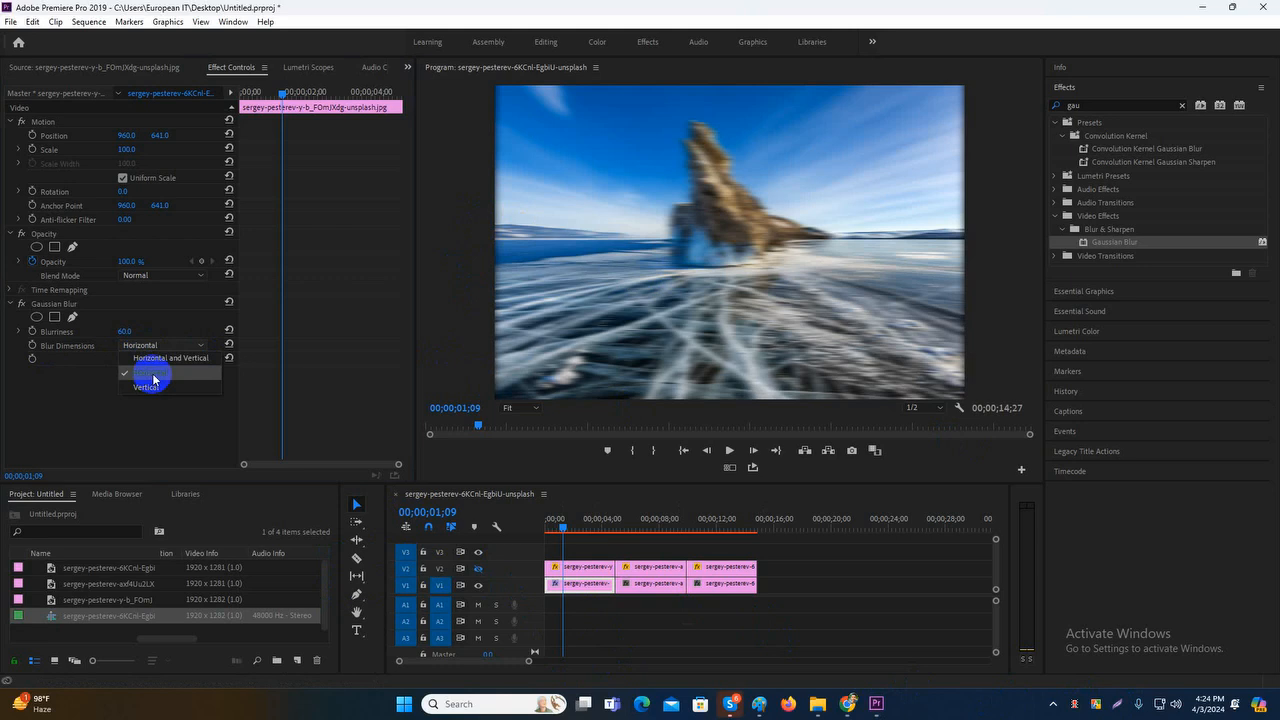
click(149, 387)
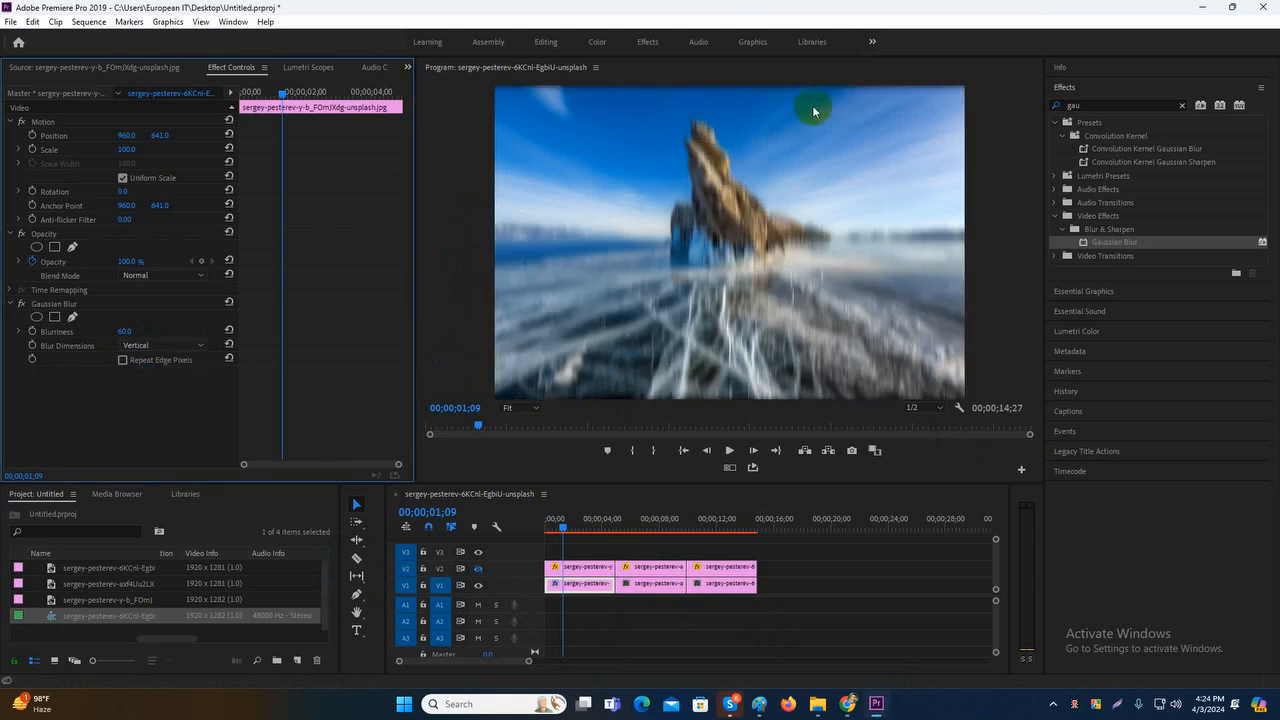
click(183, 347)
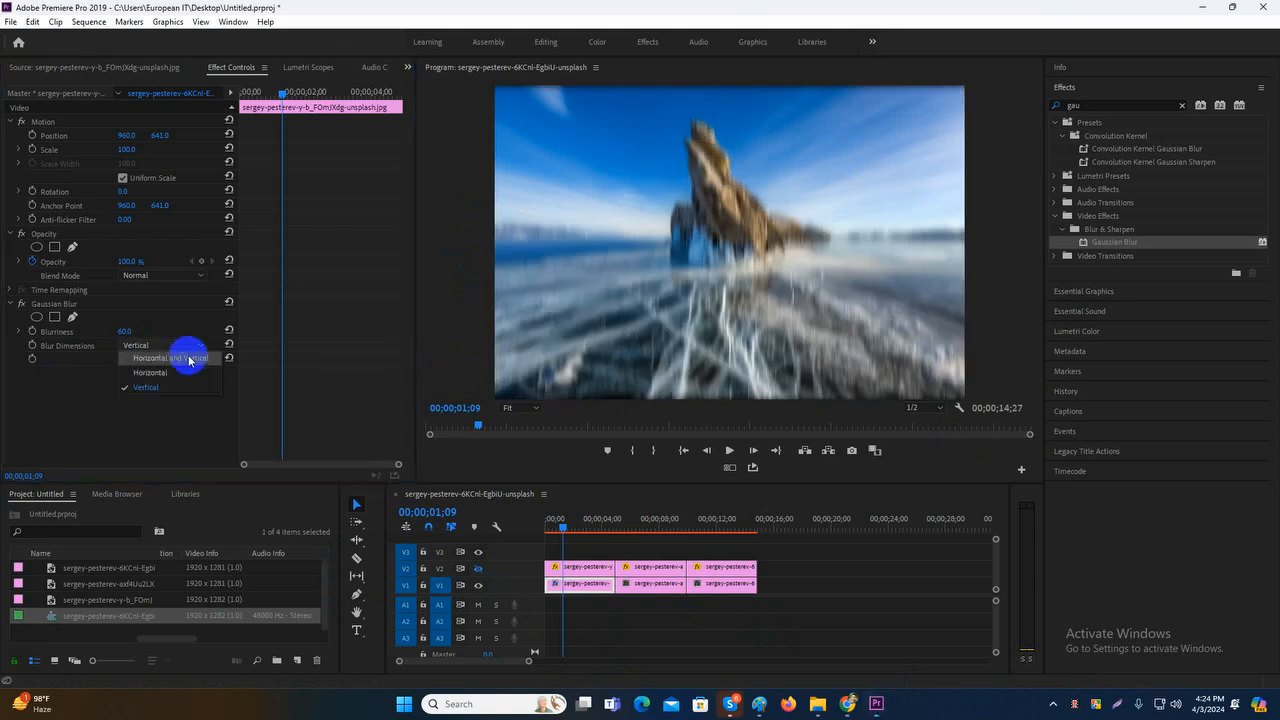
click(160, 372)
click(155, 346)
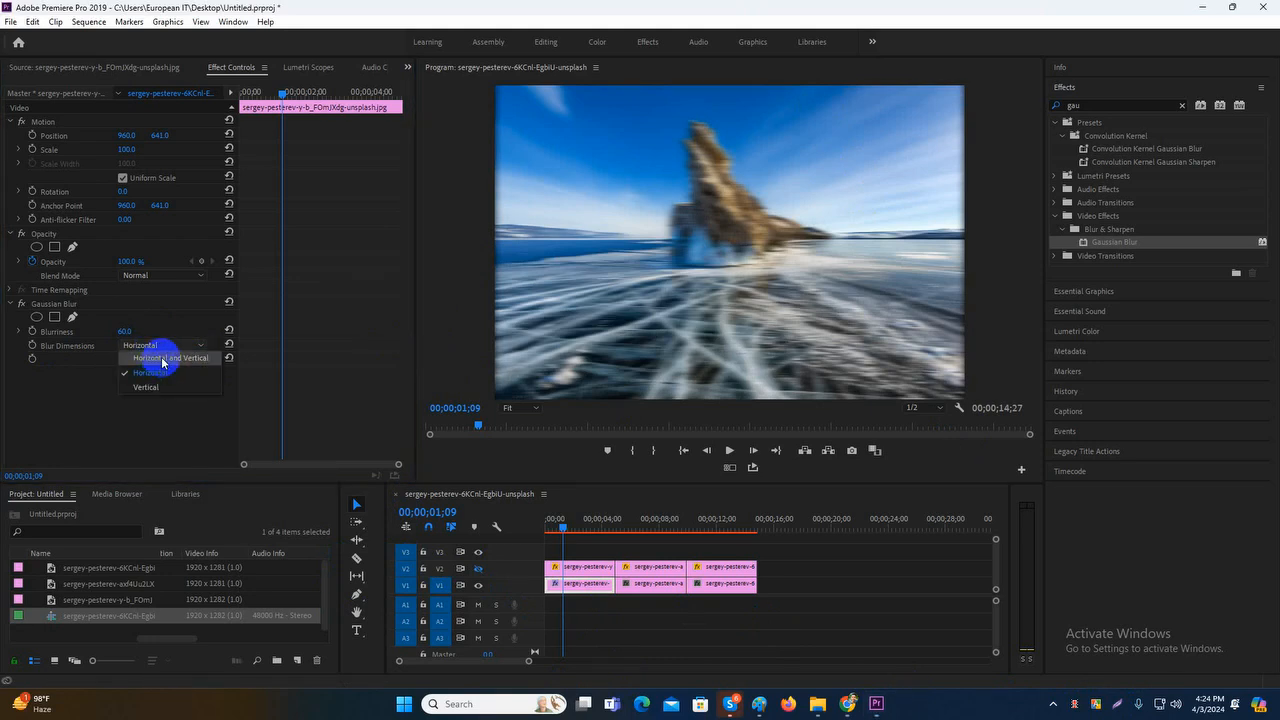
click(160, 417)
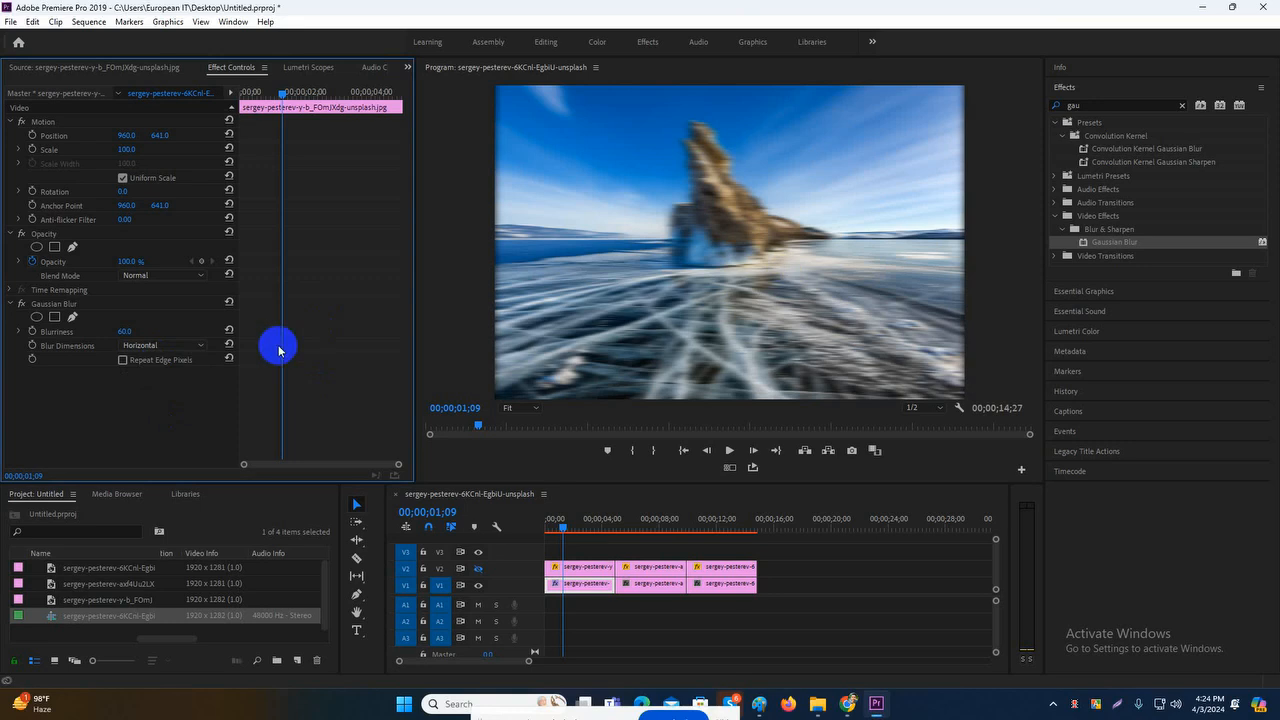
- Set the Gaussian Blur's Blur Dimensions to Horizontal and Vertical
click(192, 350)
click(178, 358)
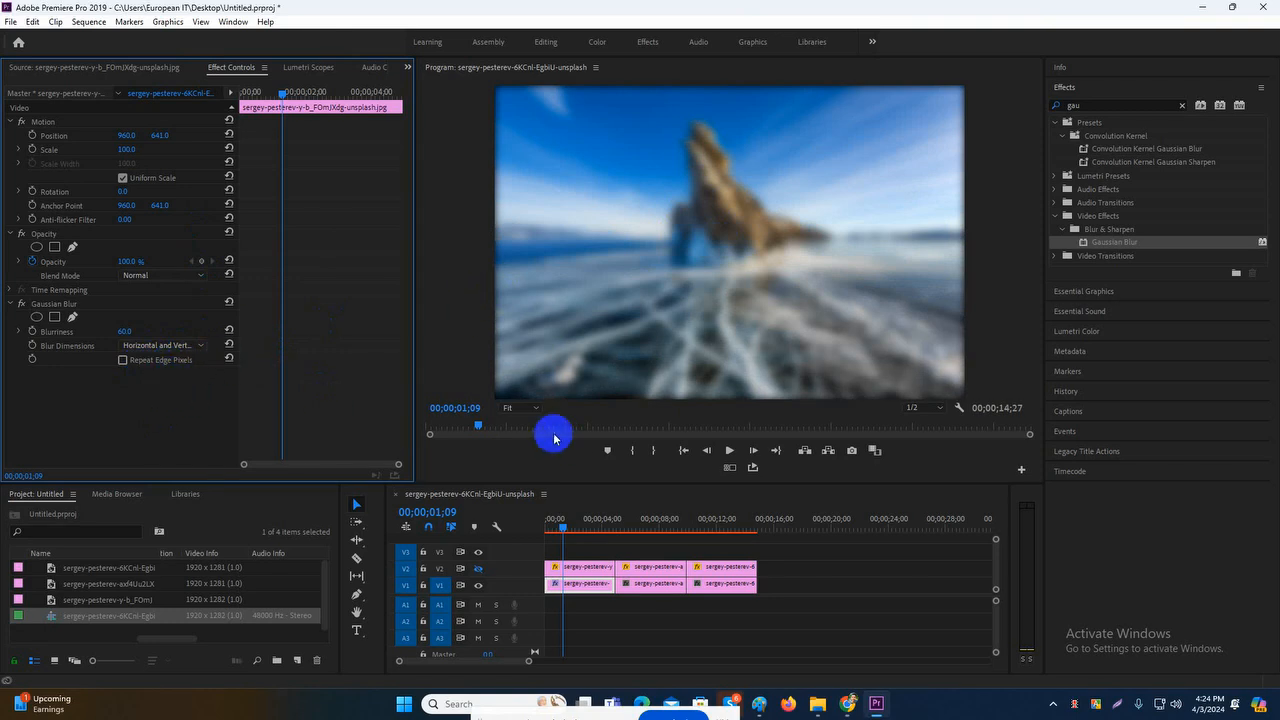
click(524, 163)
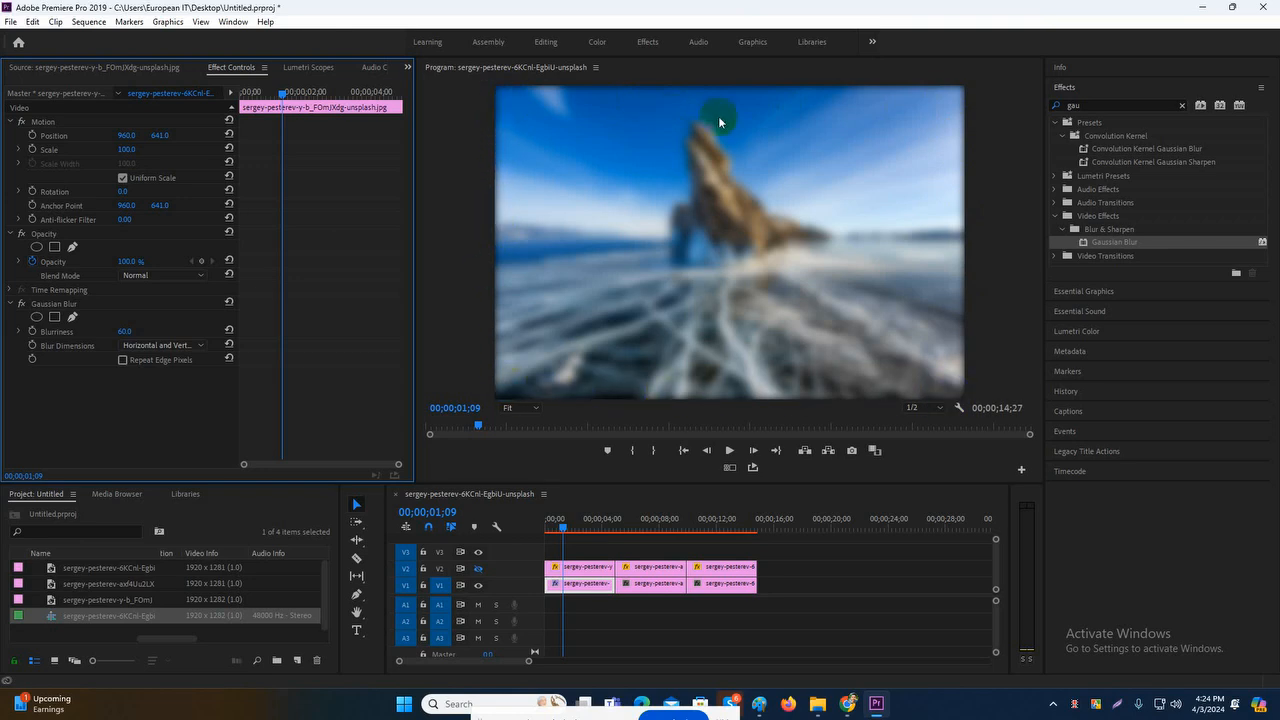
- Enable Repeat Edge Pixels for the Gaussian Blur on the first V1 clip
click(123, 360)
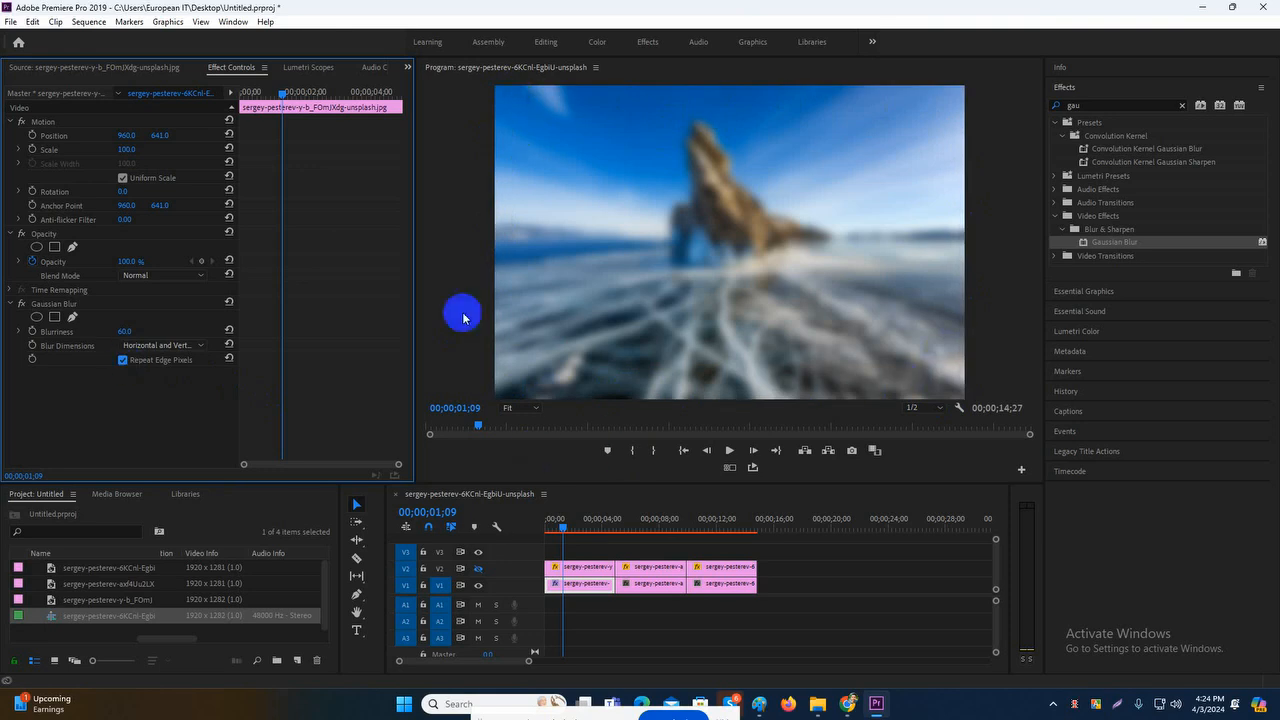
click(124, 360)
click(124, 360)
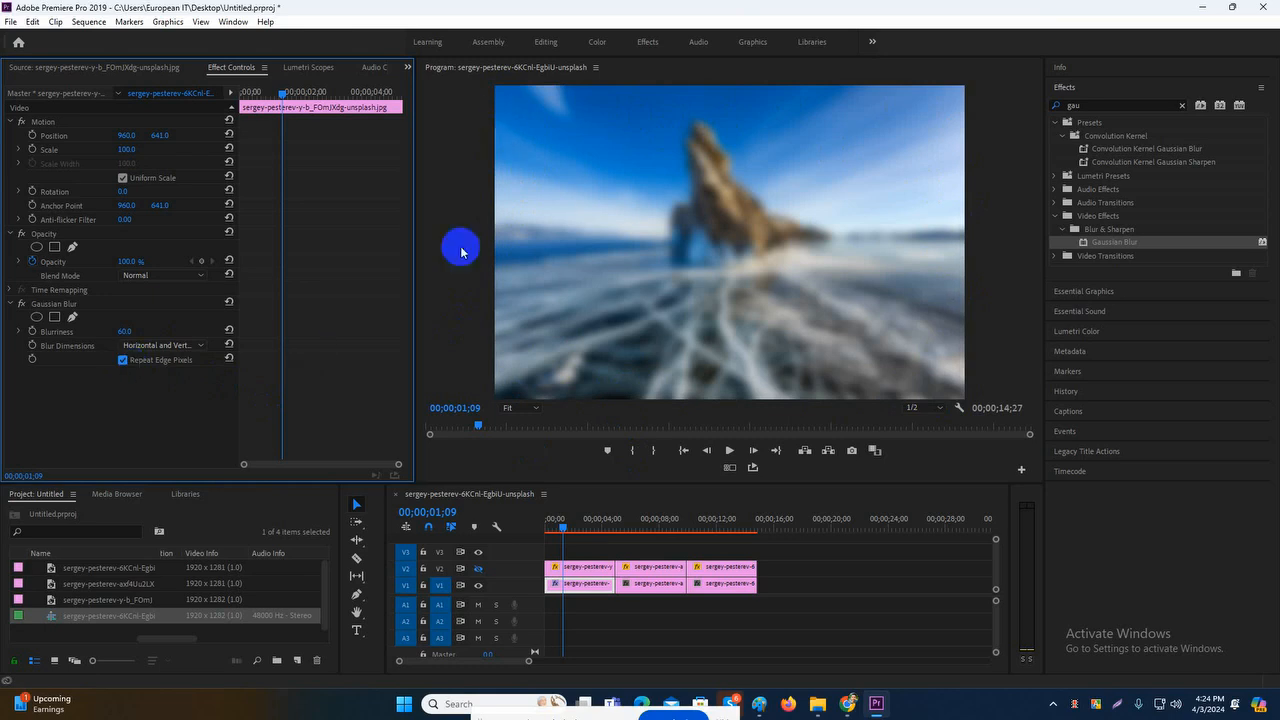
- Move the timeline playhead to 00;00;02;20 within the blurred first clip
click(584, 594)
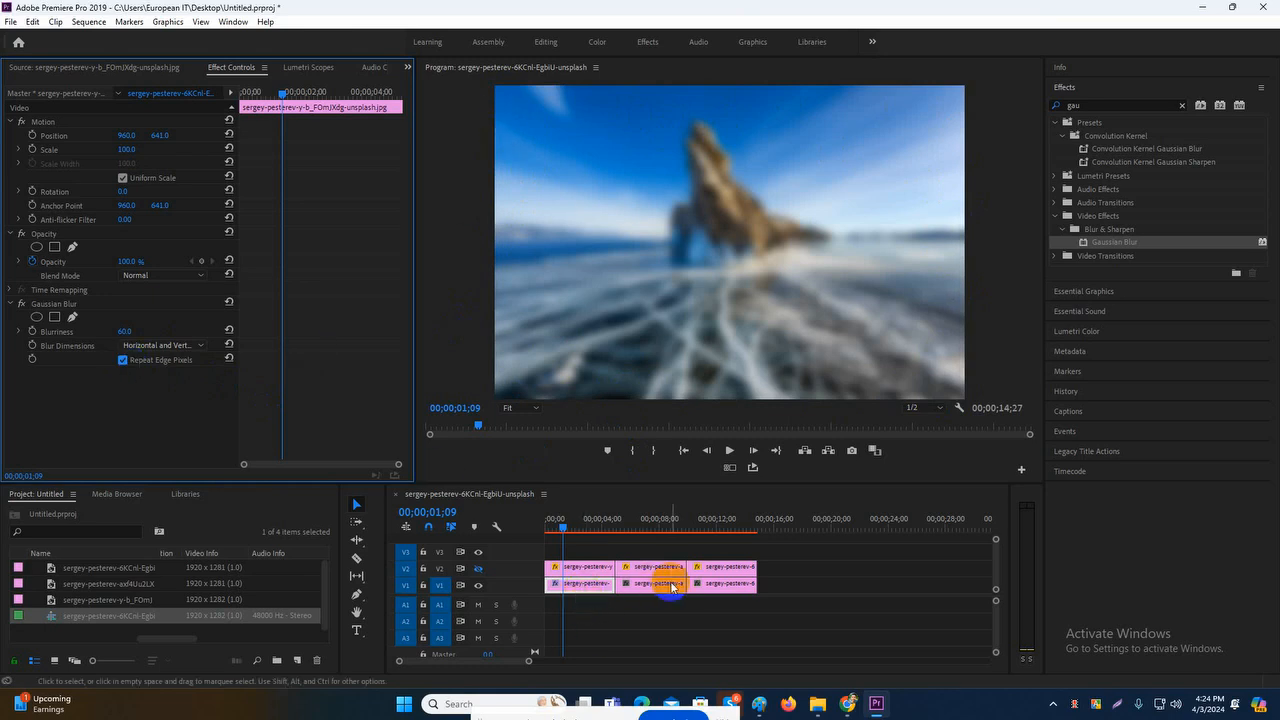
drag(563, 527, 588, 612)
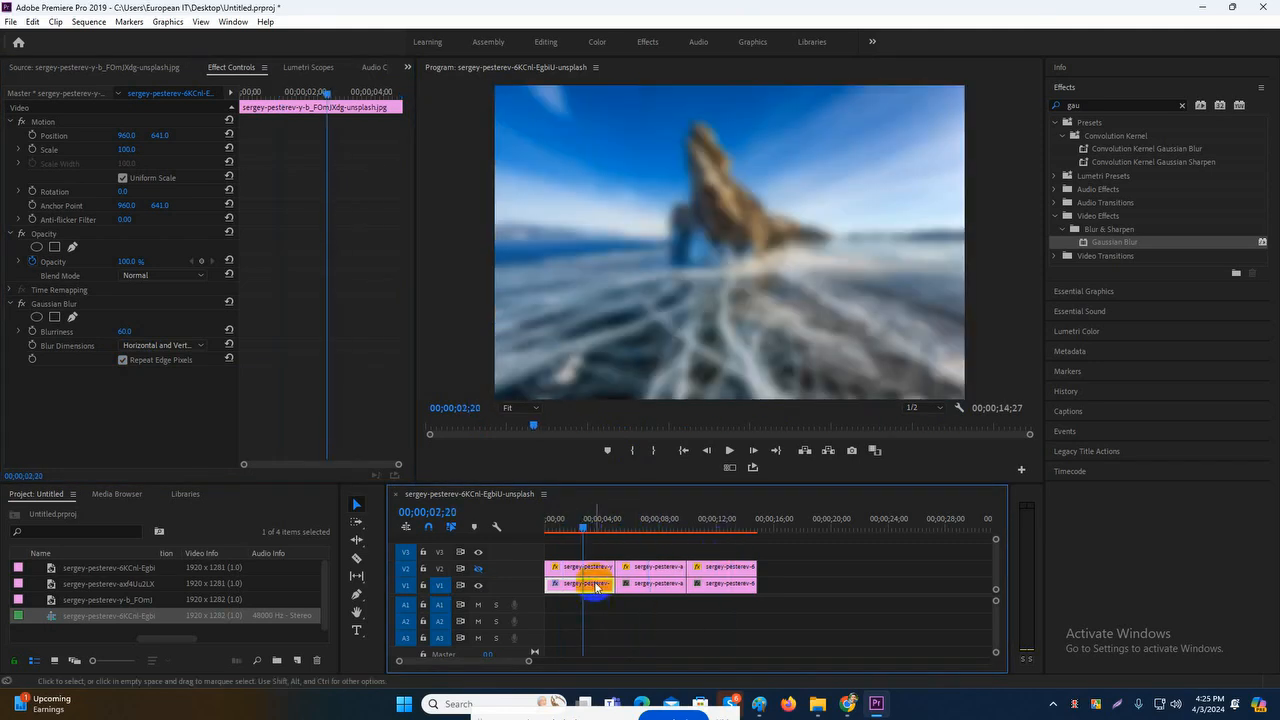
- Copy the Gaussian Blur from the first V1 clip and paste it onto the second and third V1 clips
click(108, 305)
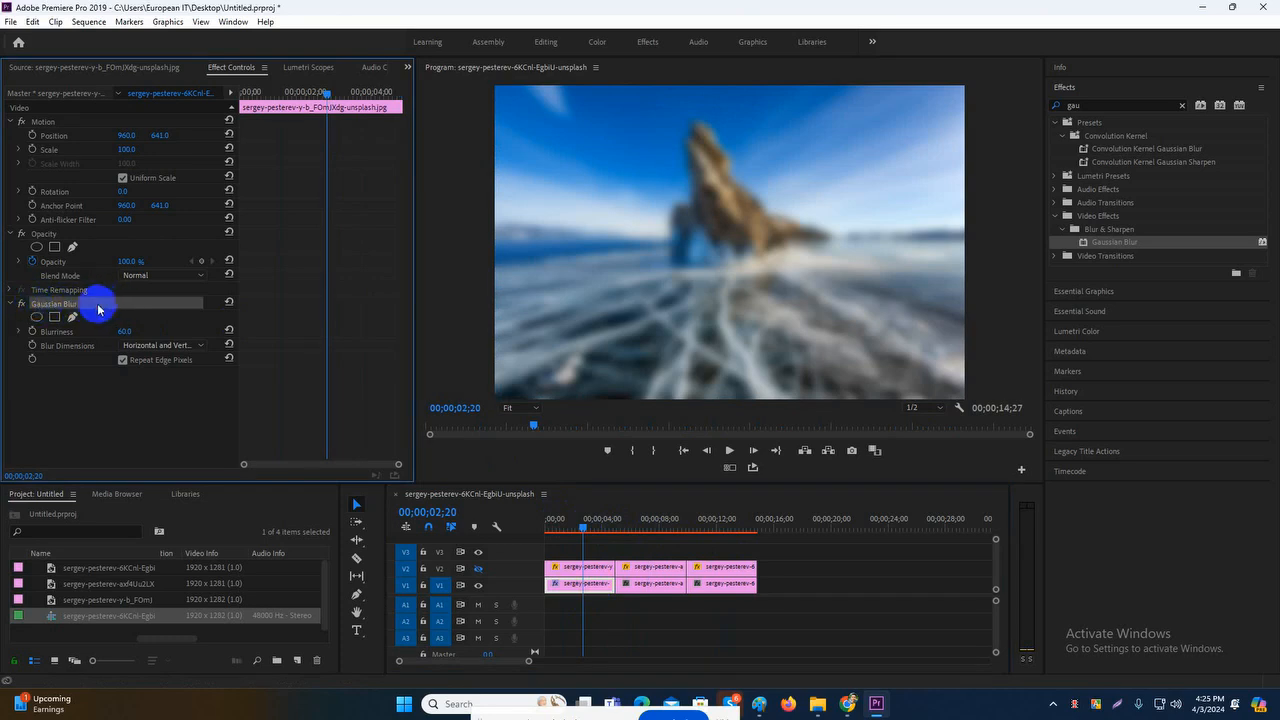
right_click(101, 305)
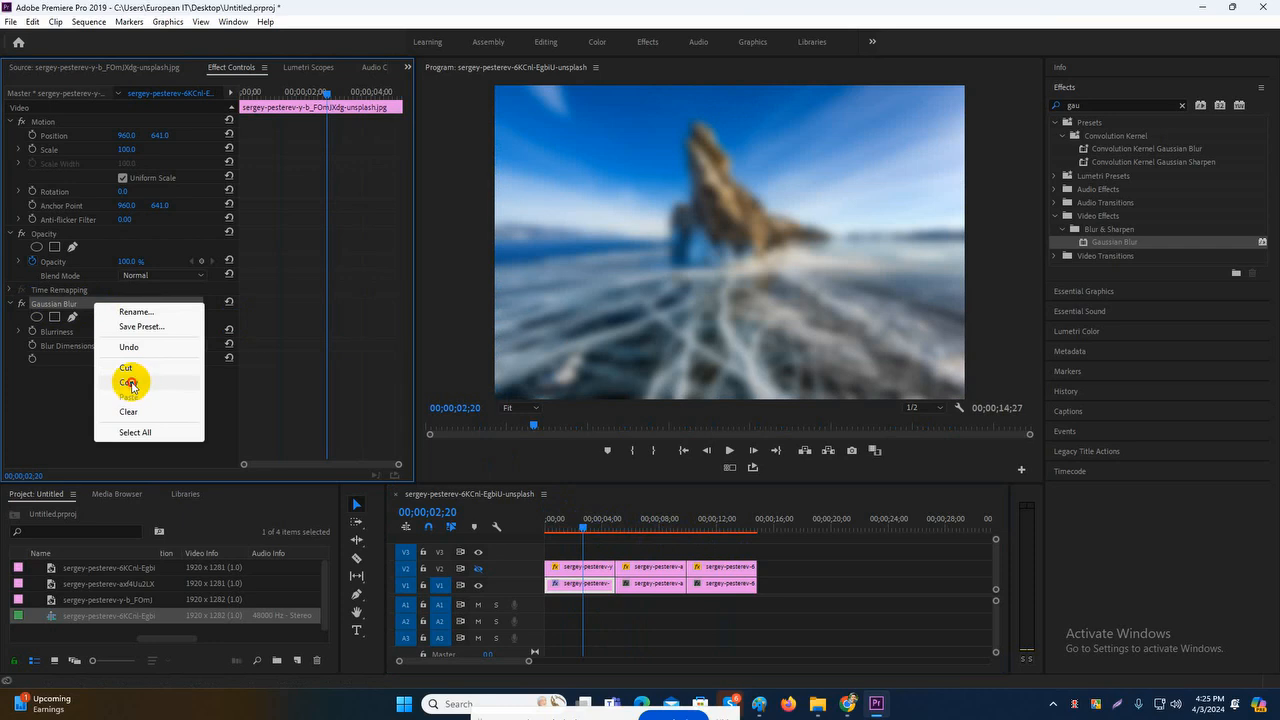
click(130, 385)
click(650, 586)
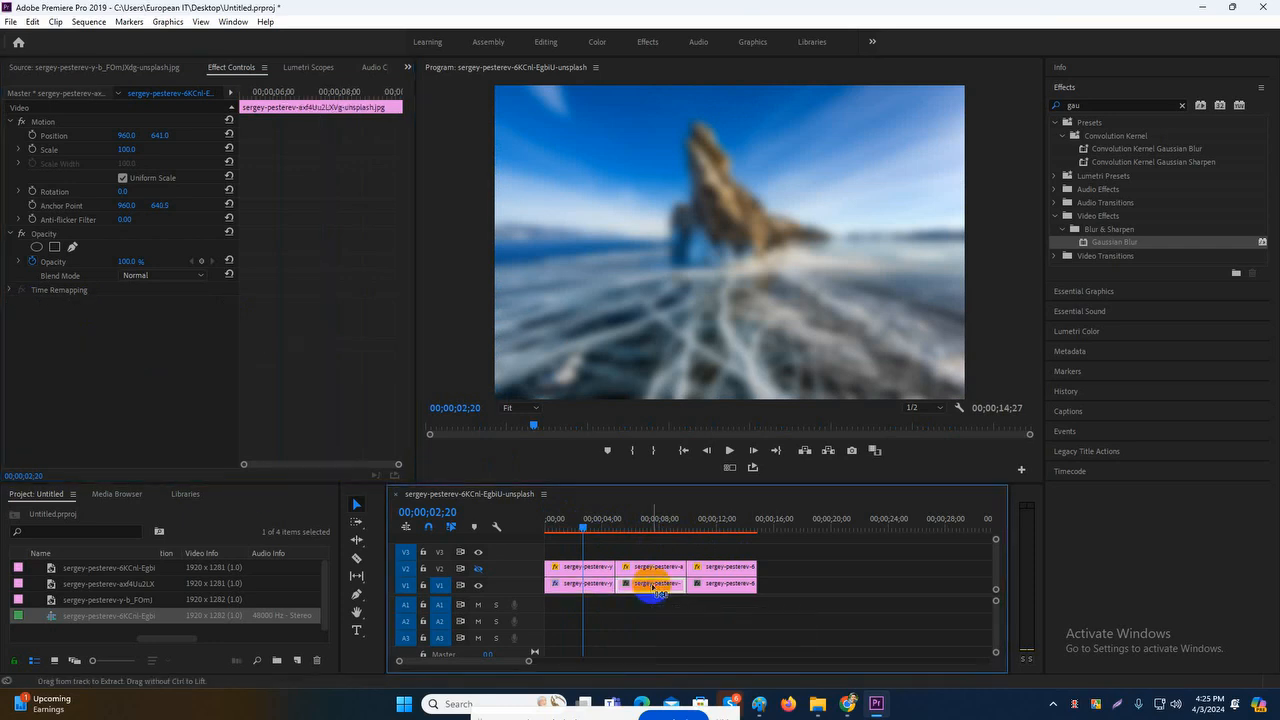
key(ctrl+v)
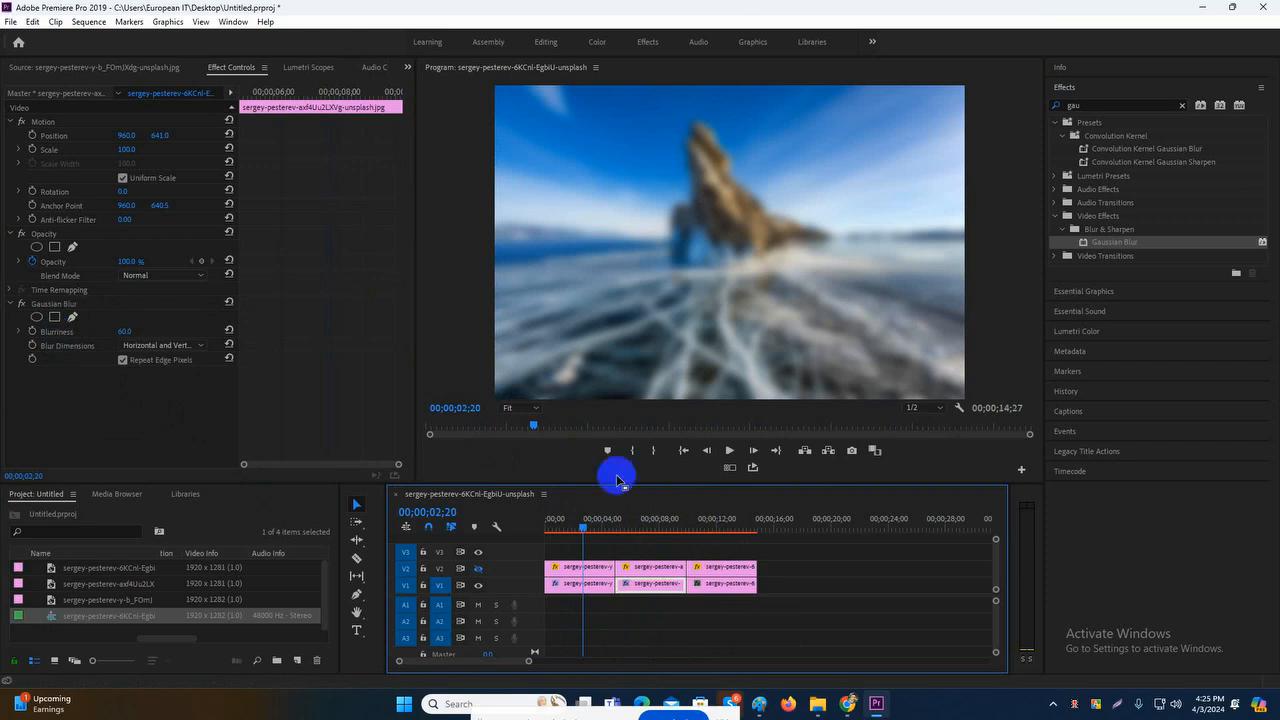
click(720, 586)
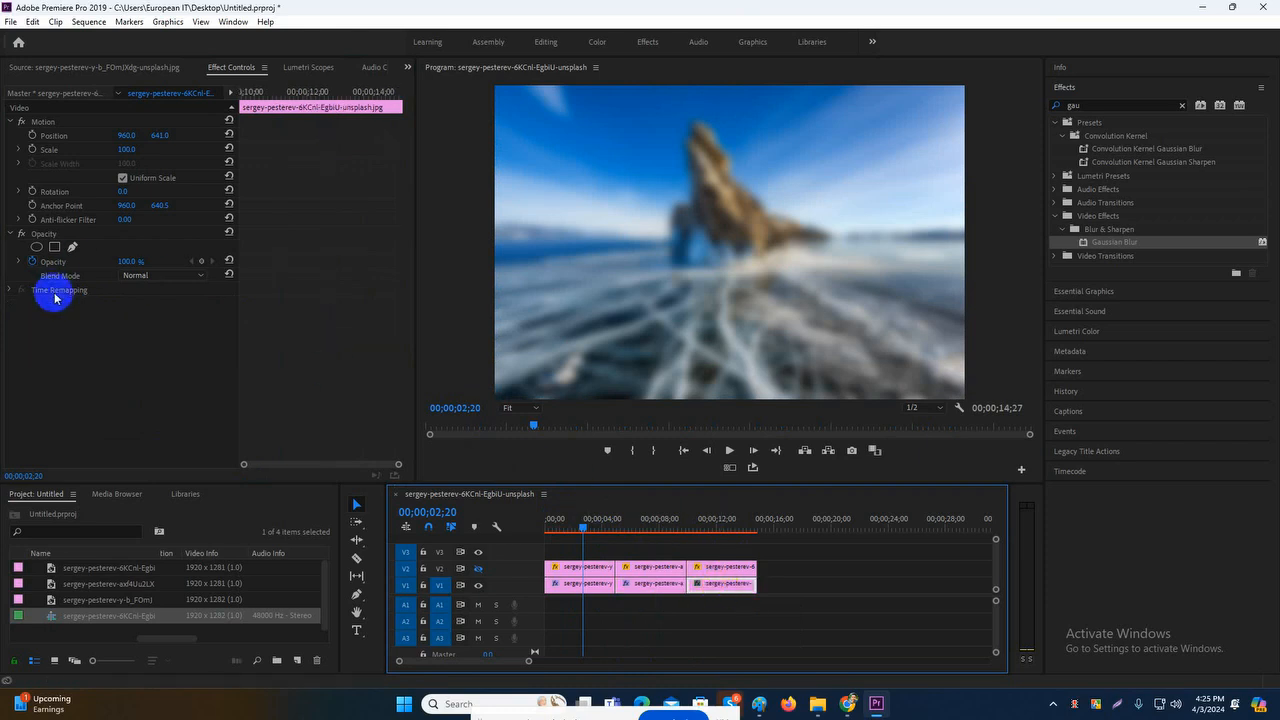
click(720, 584)
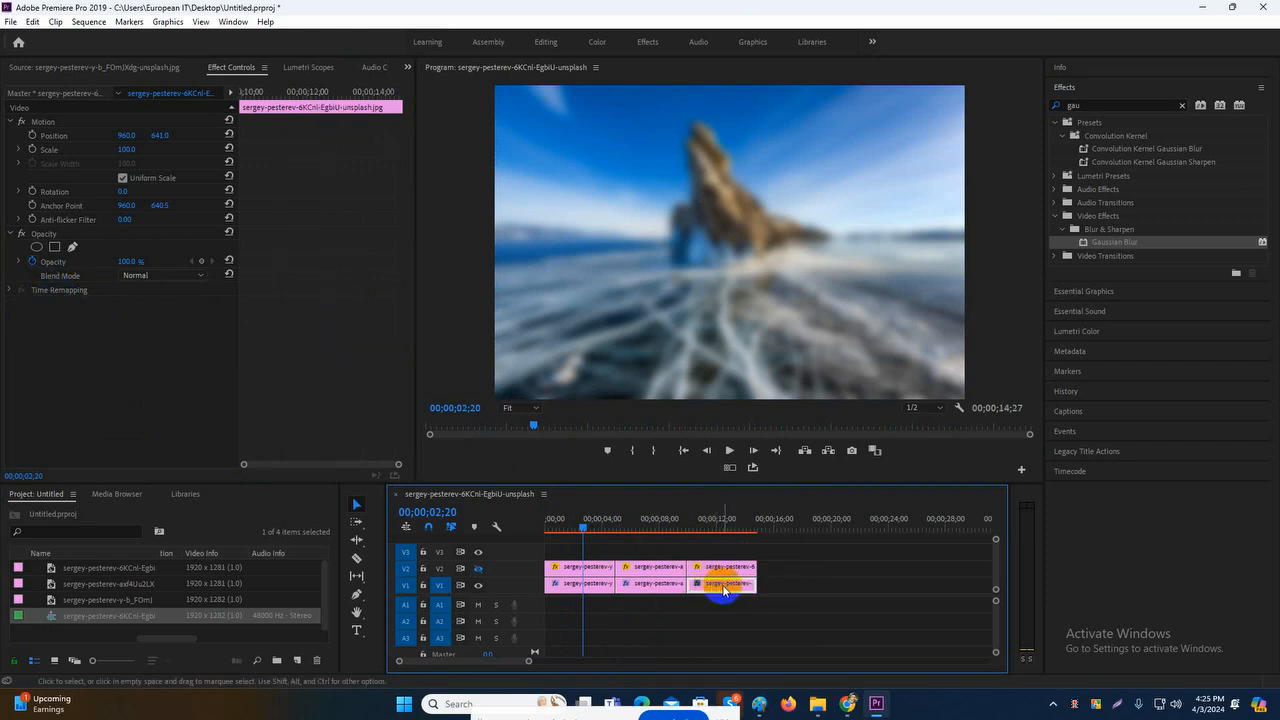
drag(722, 590, 718, 580)
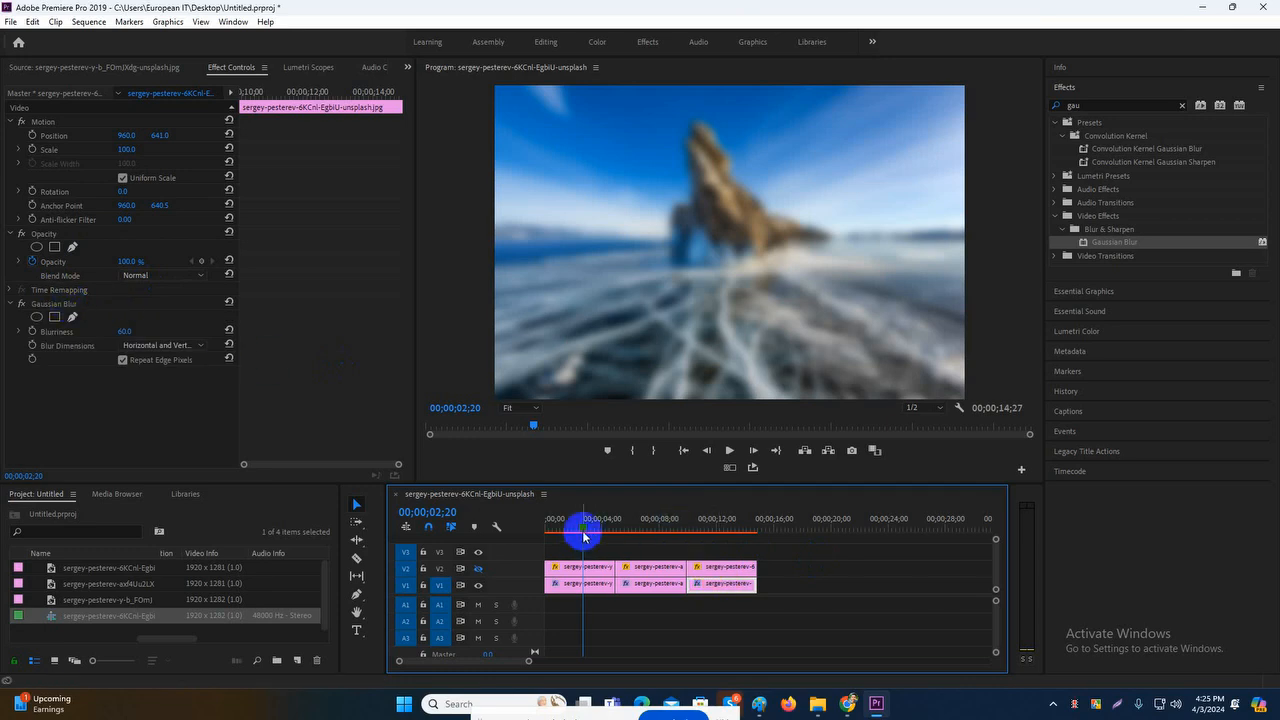
- Move the playhead to 00;00;01;09 and turn track V2's output back on
mouse_move(584, 536)
mouse_down()
mouse_move(722, 549)
mouse_move(562, 536)
mouse_up()
click(586, 586)
click(294, 258)
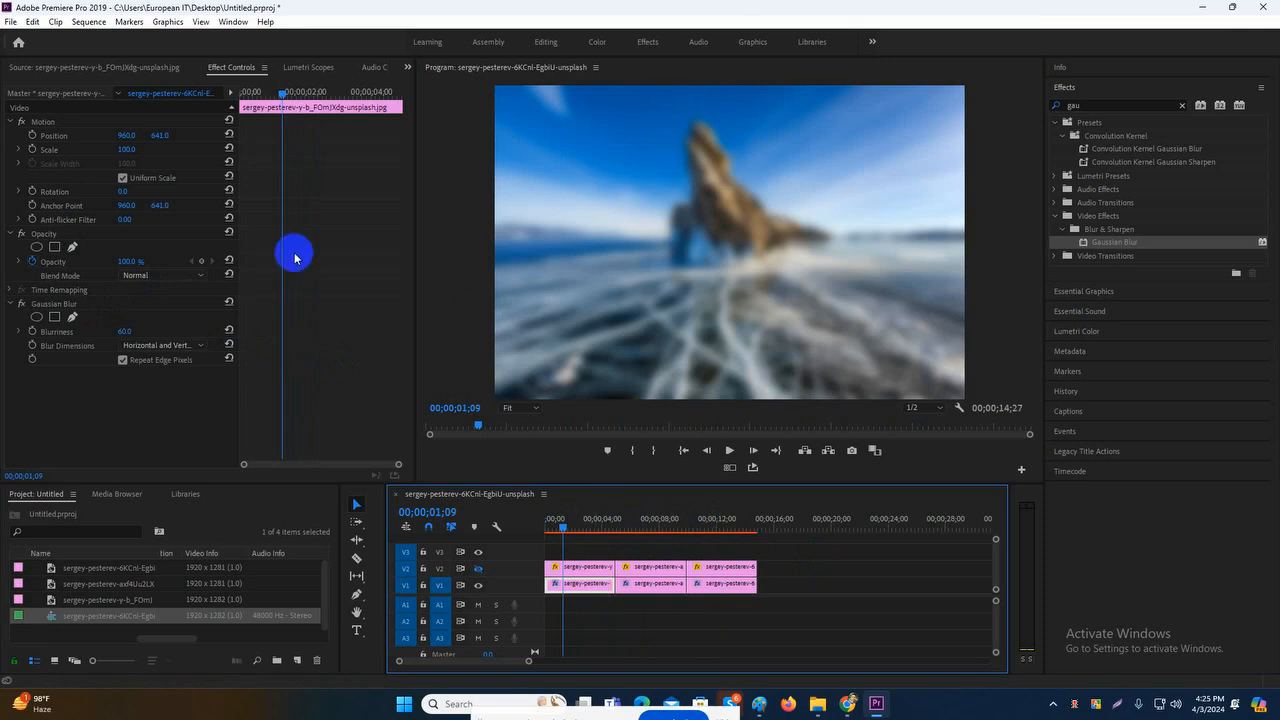
drag(584, 584, 749, 585)
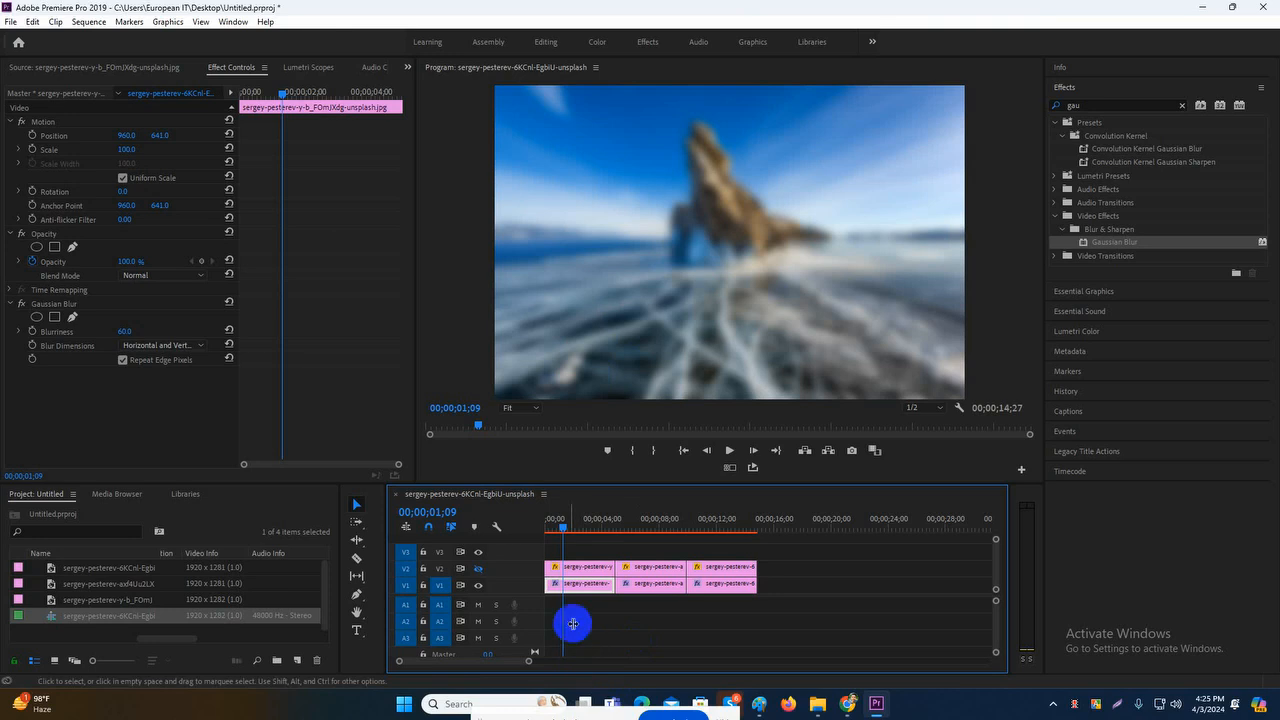
click(480, 570)
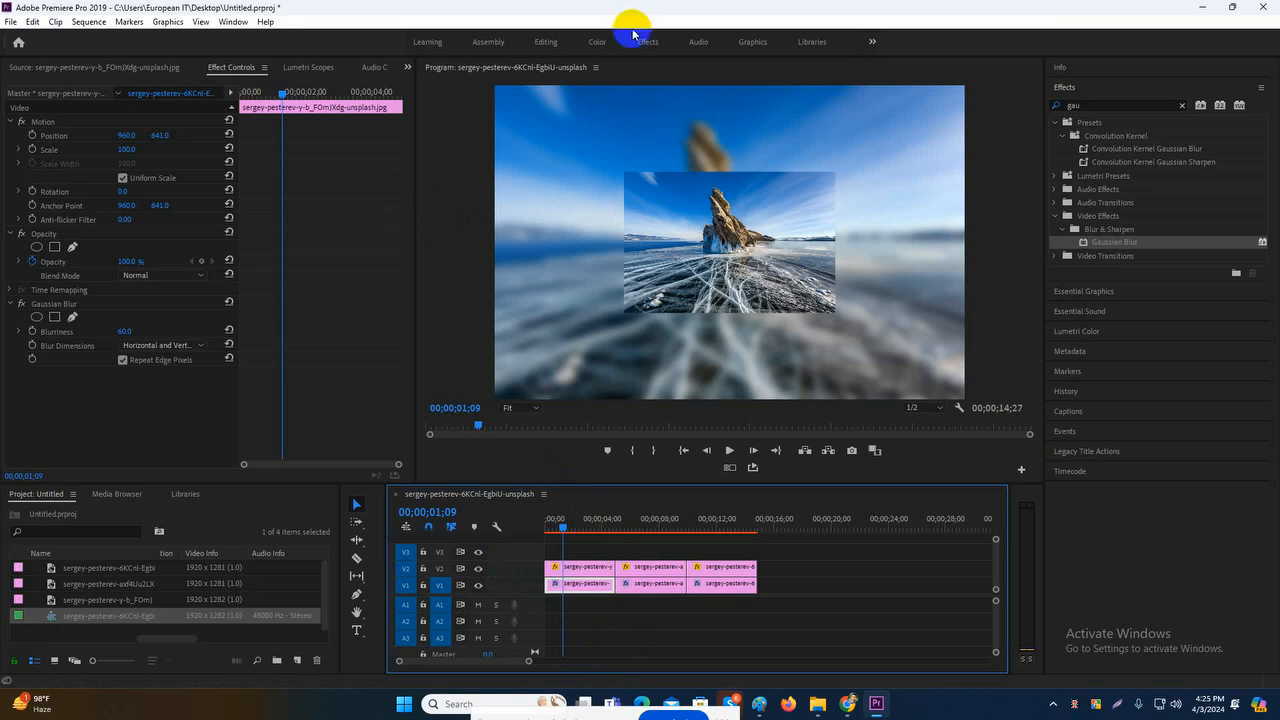
- Search the effects for "radial" and apply Radial Shadow to the first clip on track V2
click(692, 218)
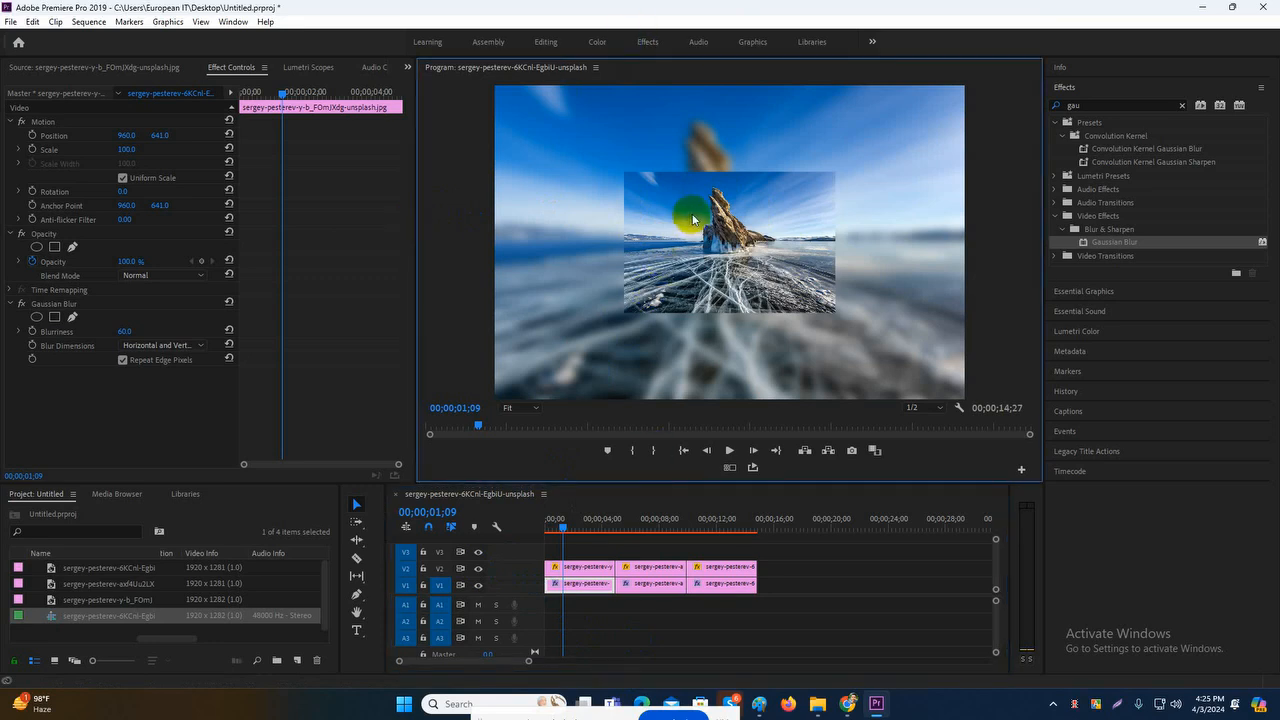
click(578, 566)
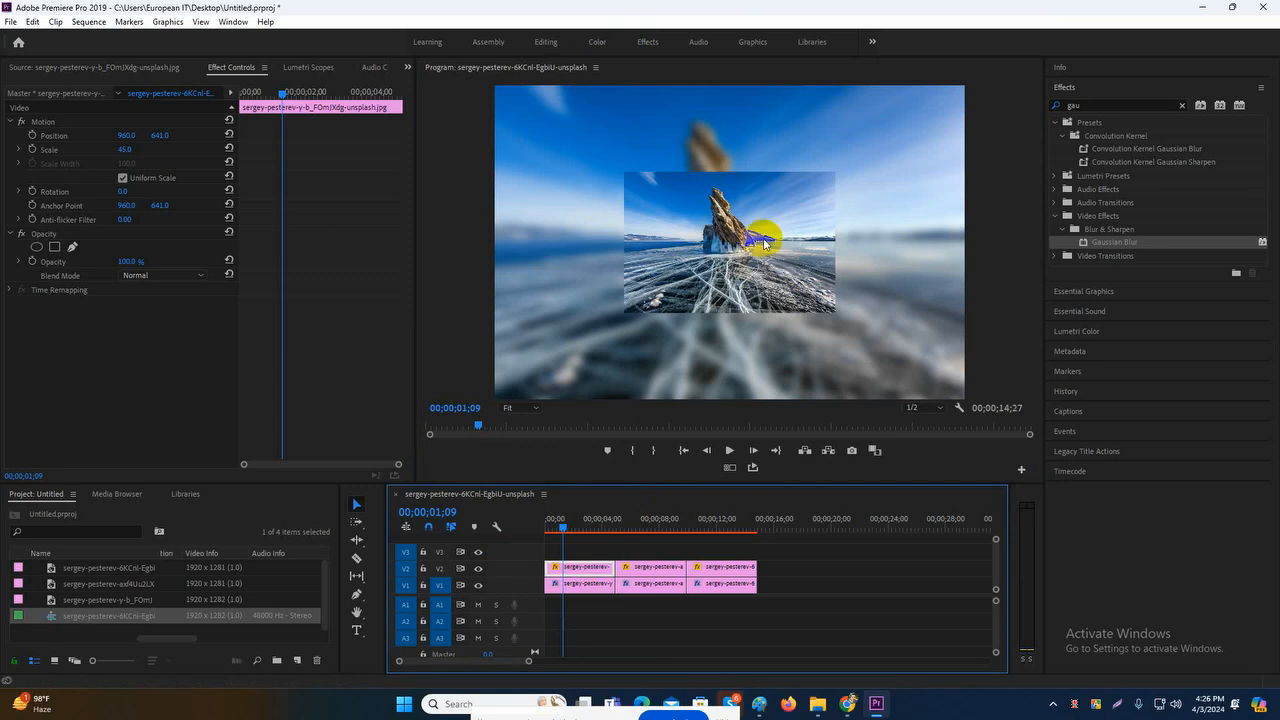
click(571, 563)
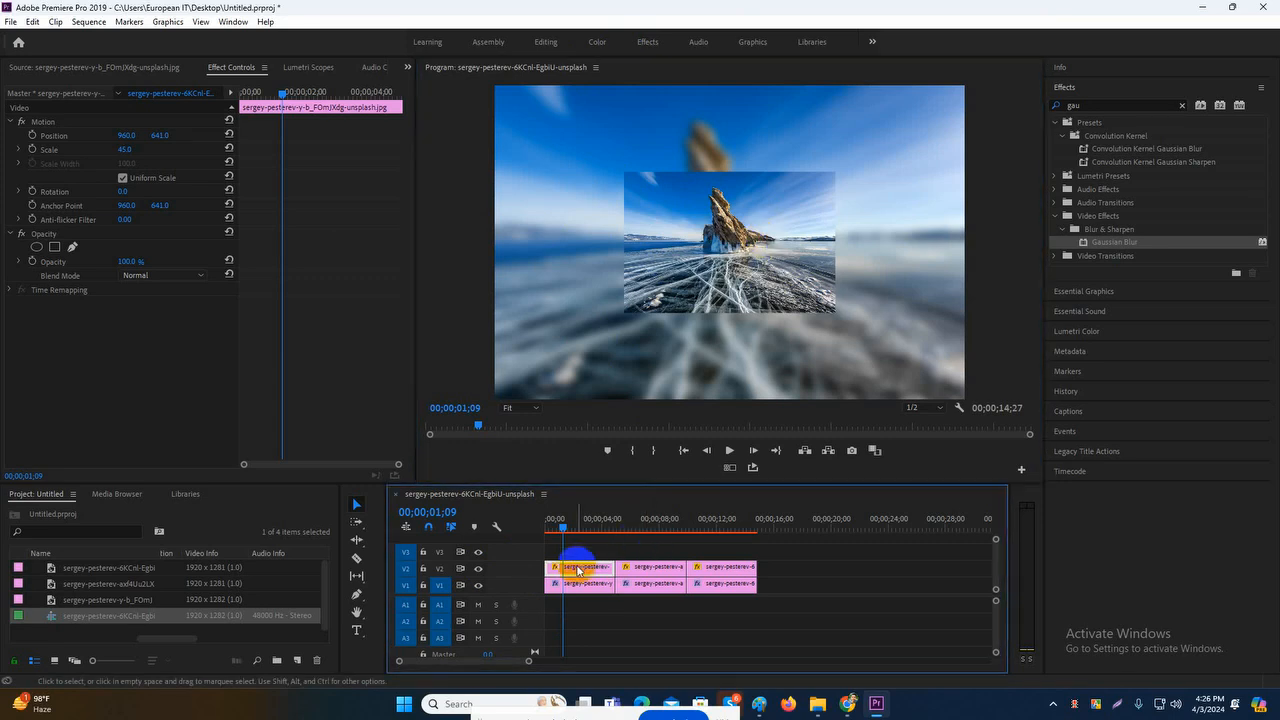
click(718, 228)
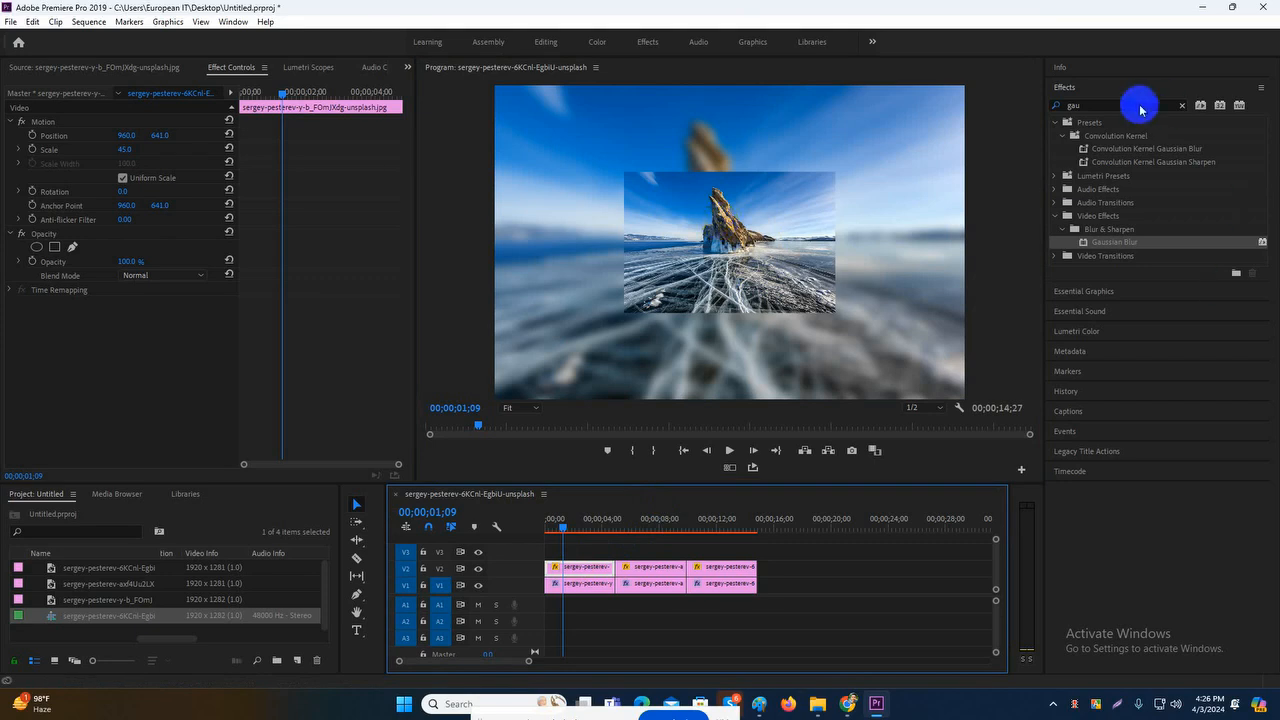
click(1182, 105)
click(1111, 105)
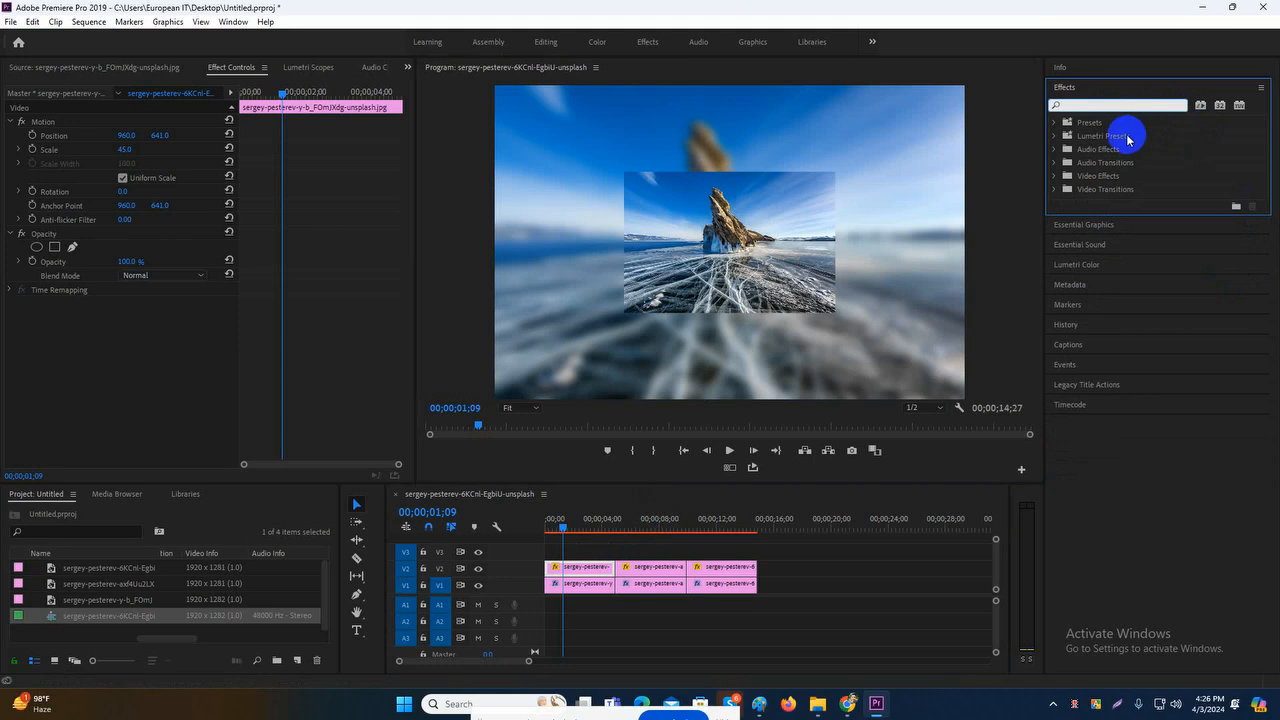
text(radi)
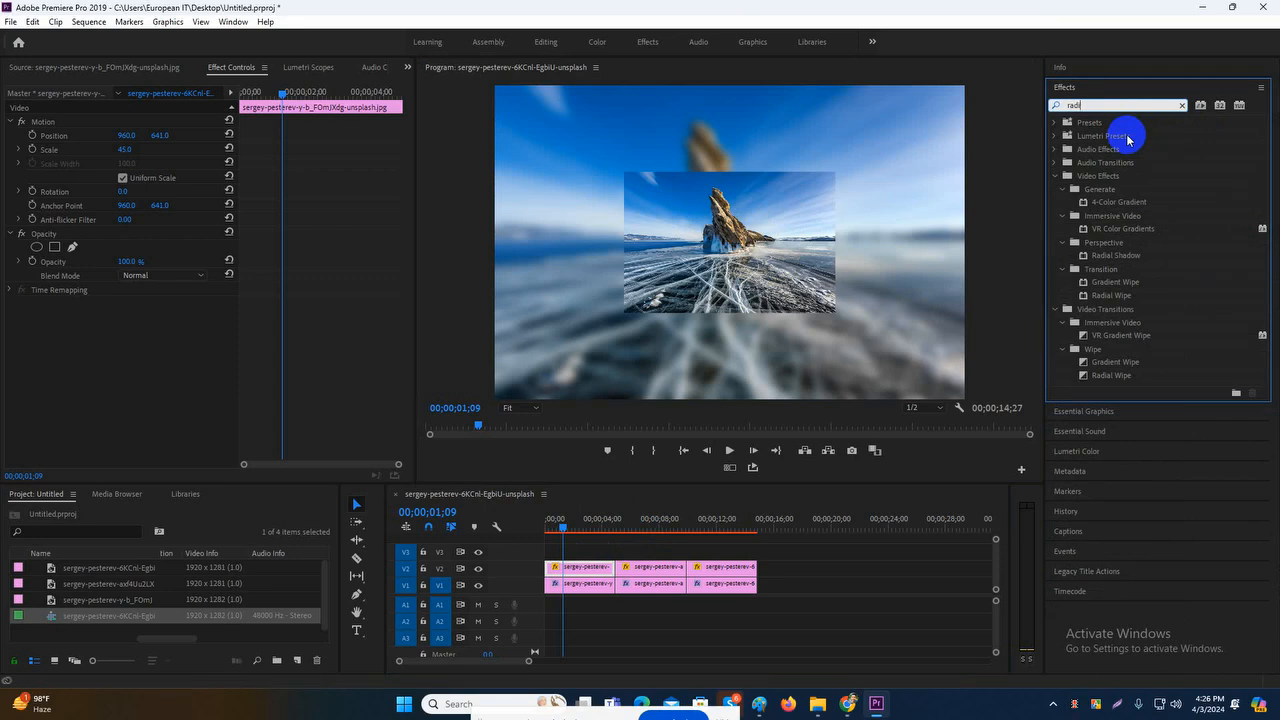
text(al)
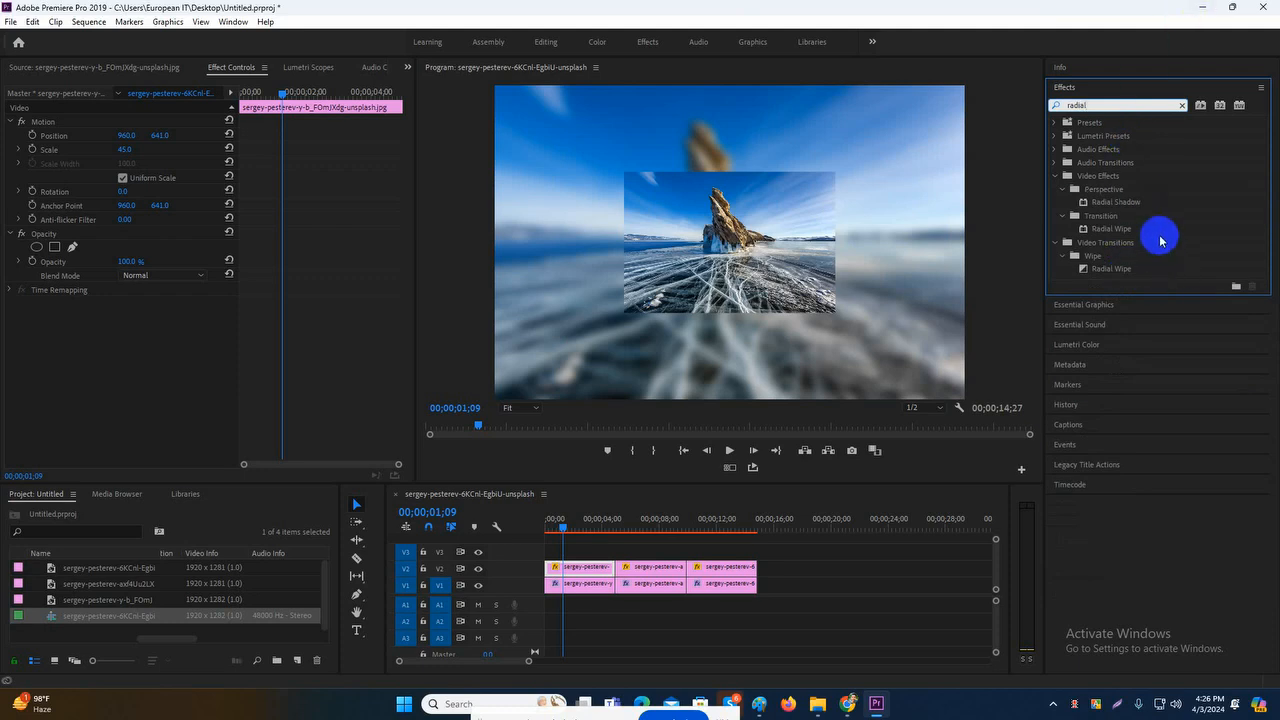
click(1124, 202)
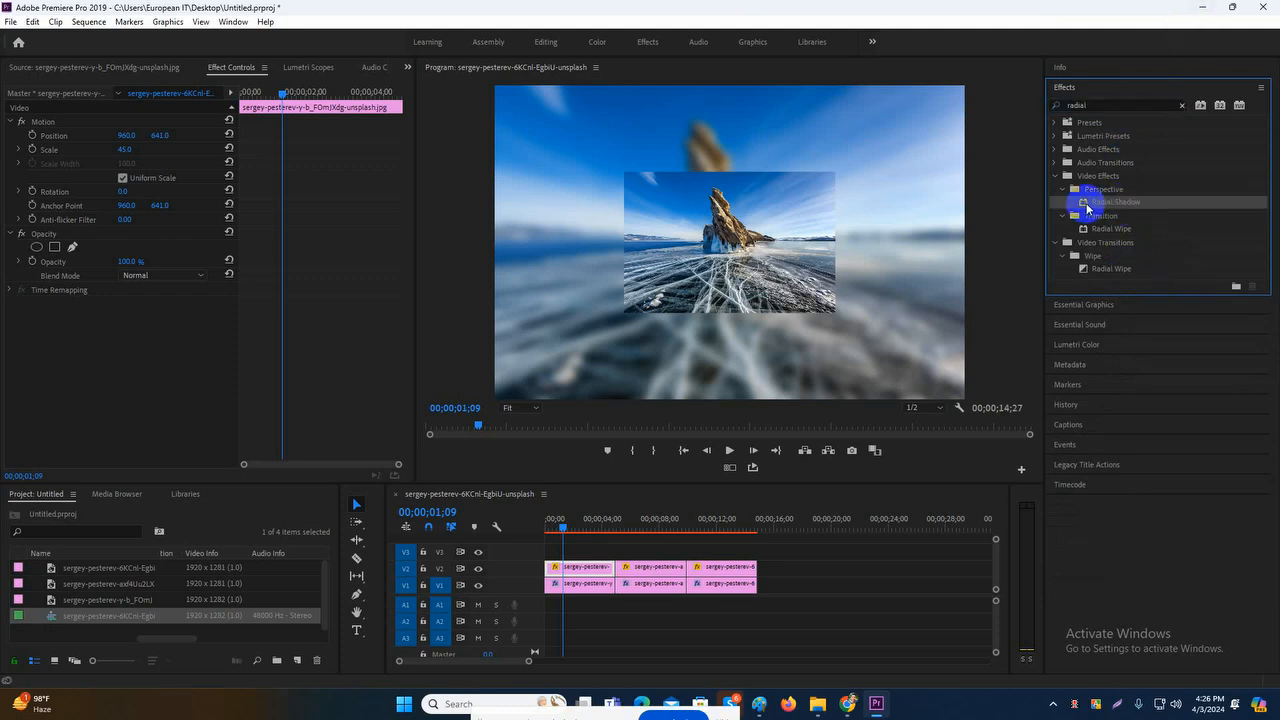
drag(1087, 208, 569, 567)
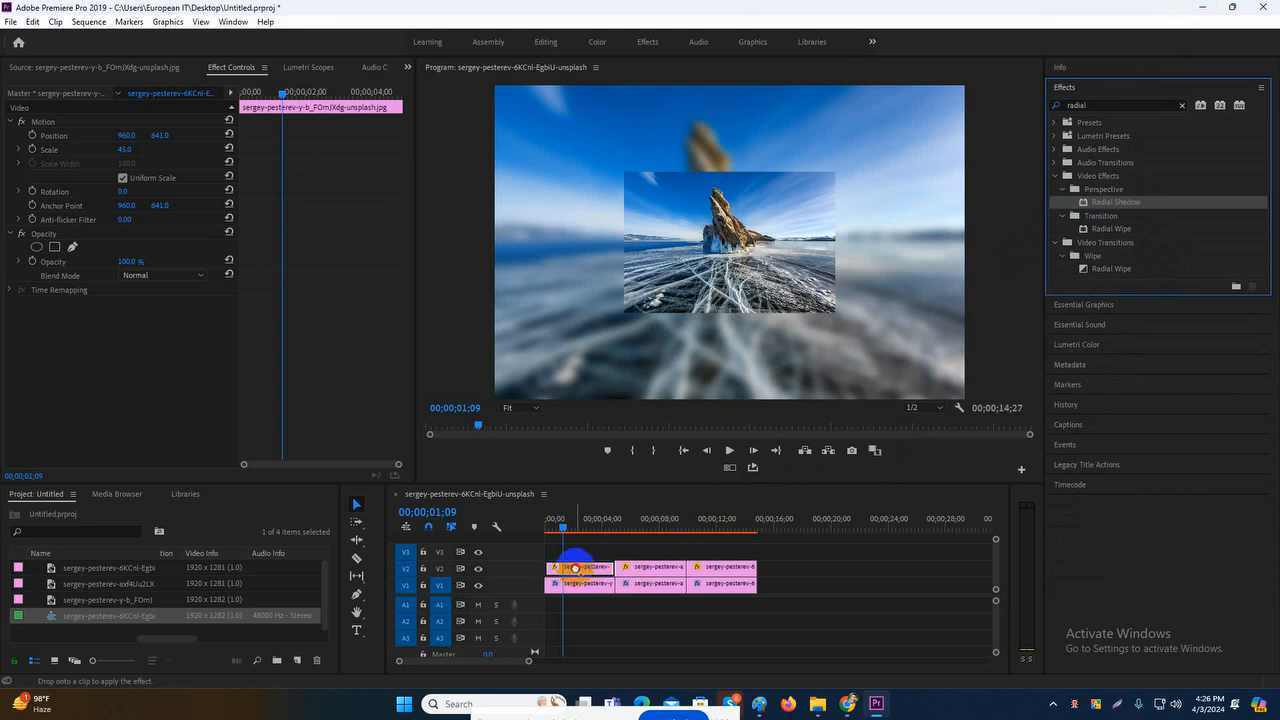
drag(575, 568, 578, 572)
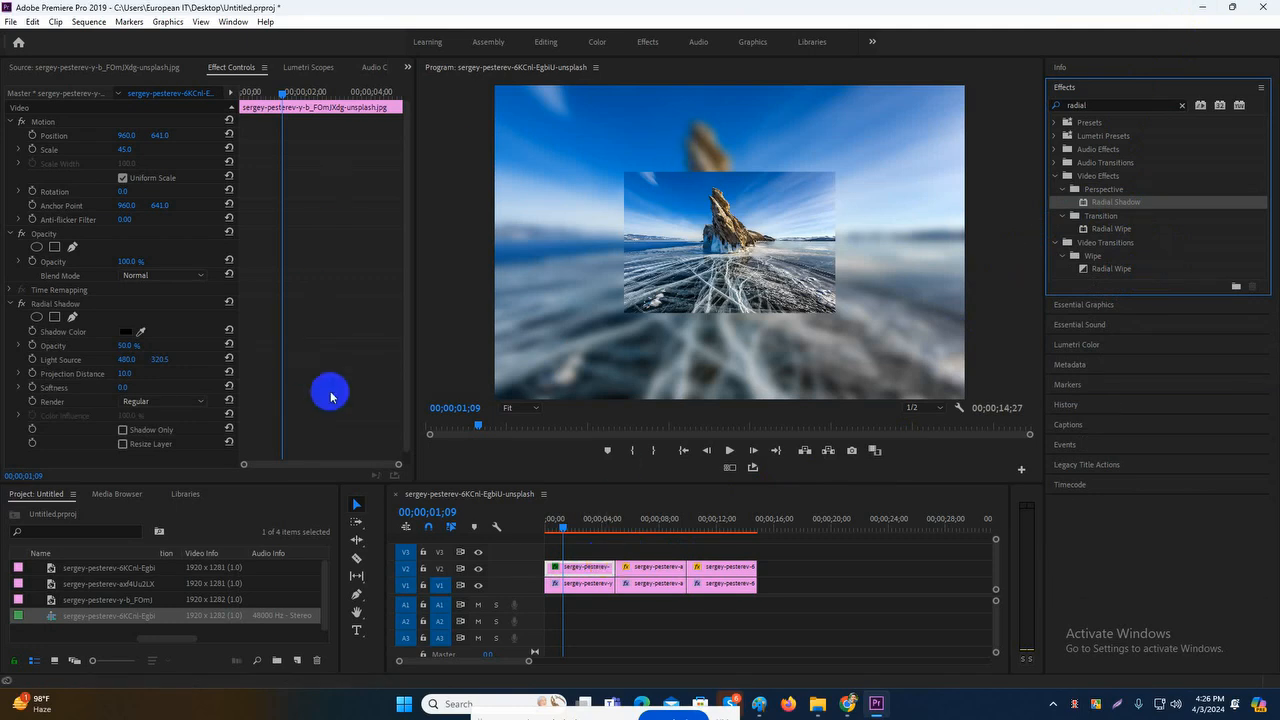
- Set the first V2 clip's Radial Shadow to 100% Opacity with a black Shadow Color and Regular Render
scroll(300, 329, down, 1)
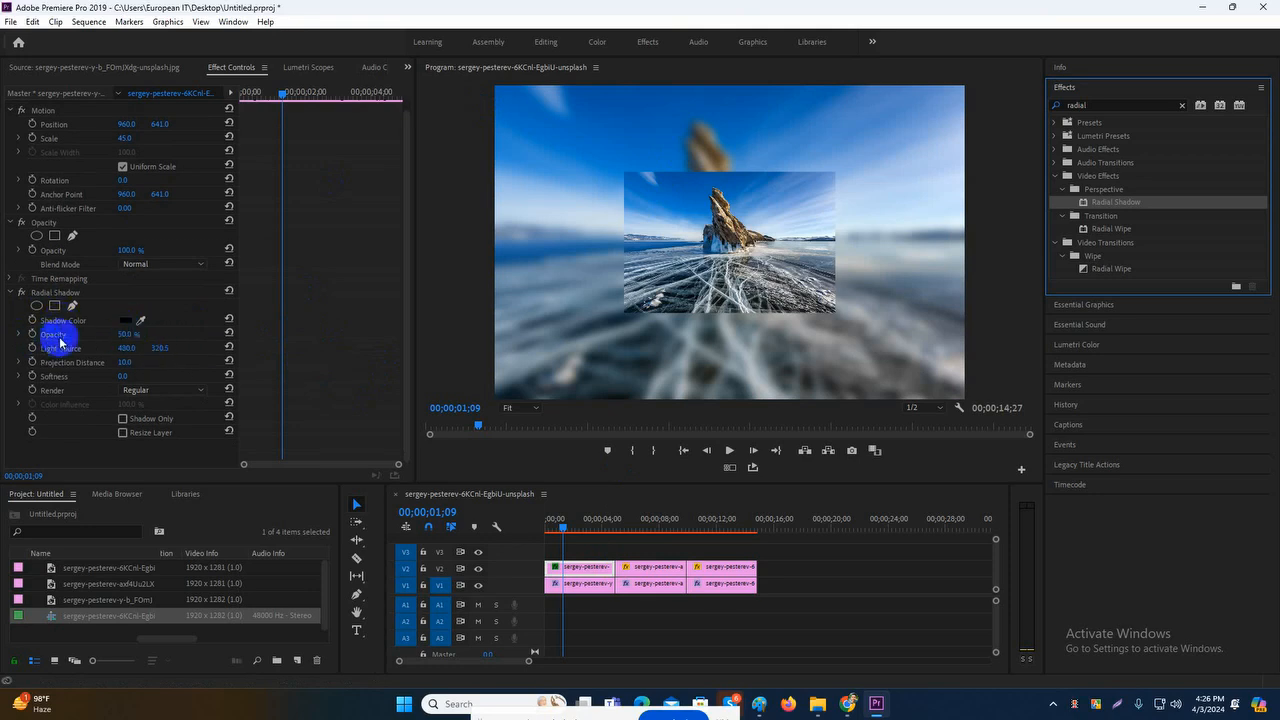
drag(120, 334, 177, 334)
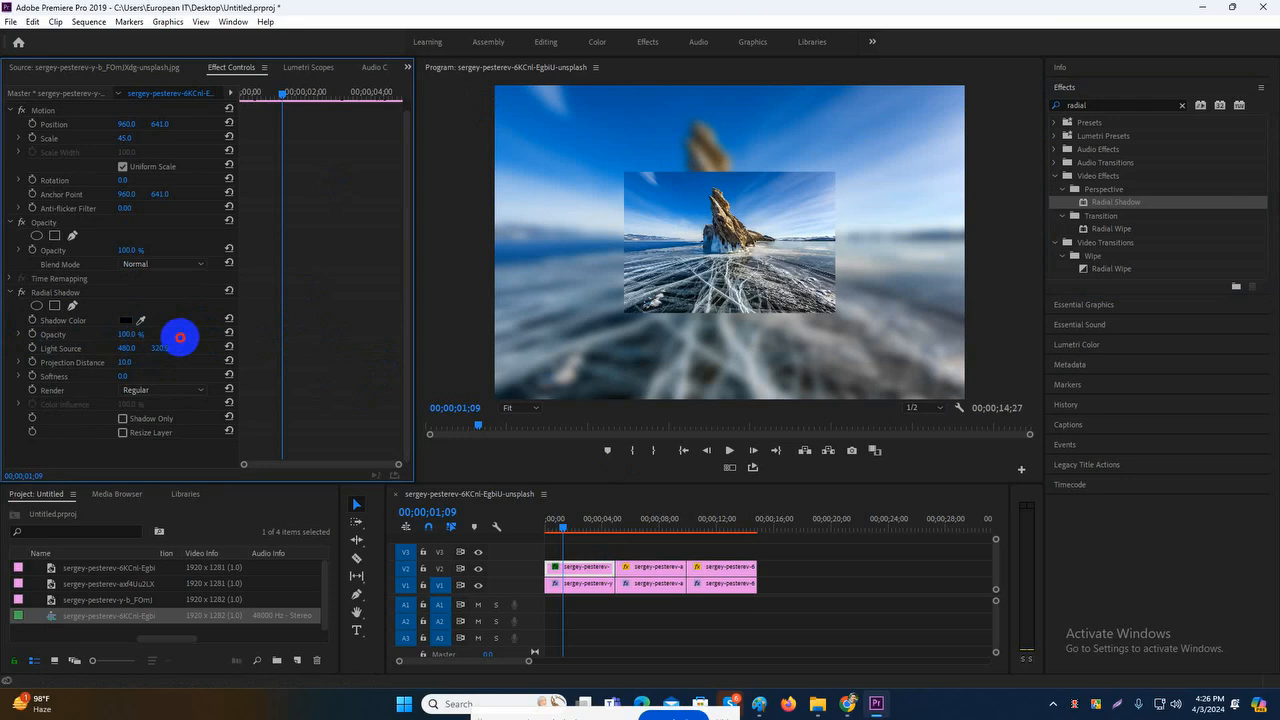
click(128, 325)
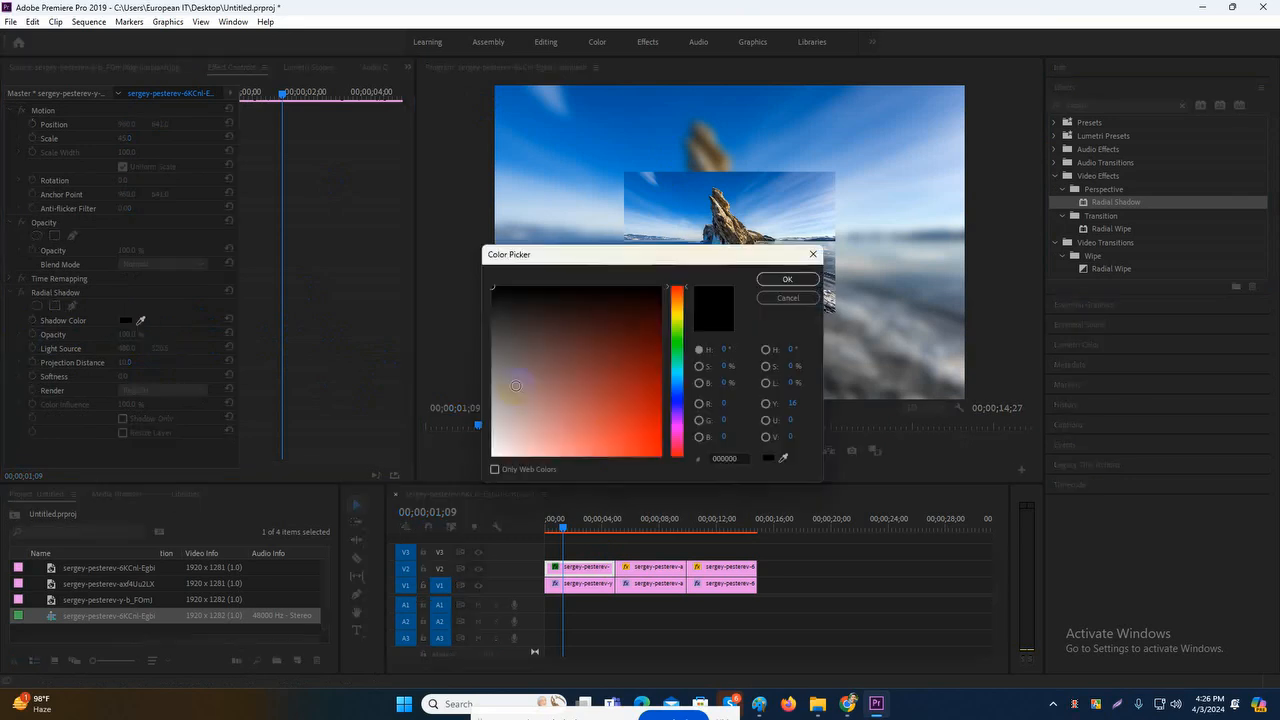
mouse_move(580, 400)
mouse_down()
mouse_move(497, 456)
mouse_move(492, 287)
mouse_up()
click(786, 280)
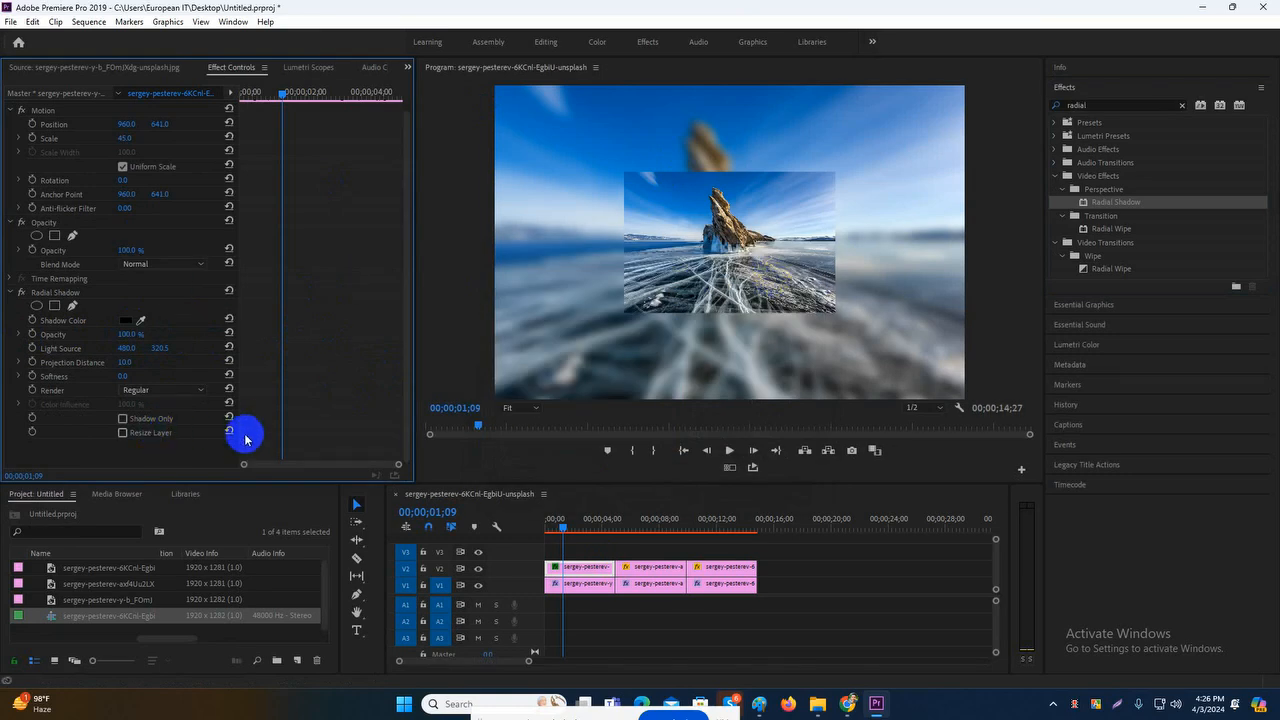
click(143, 390)
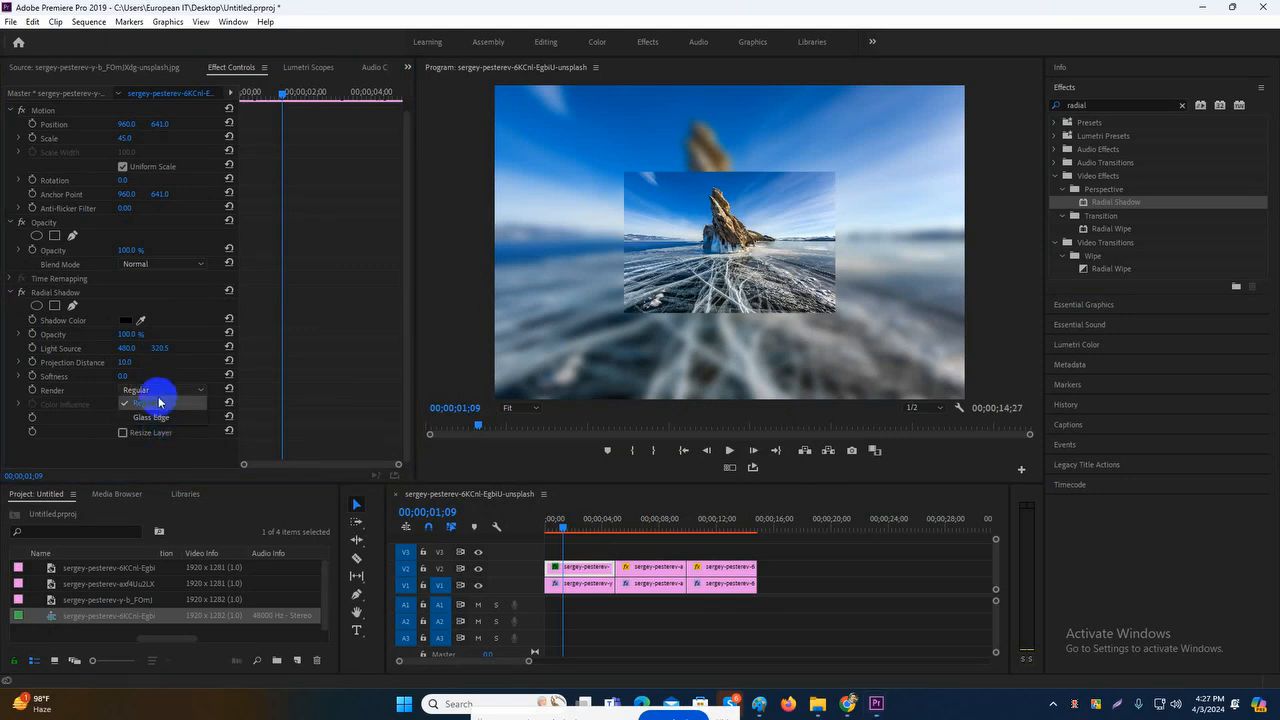
click(161, 404)
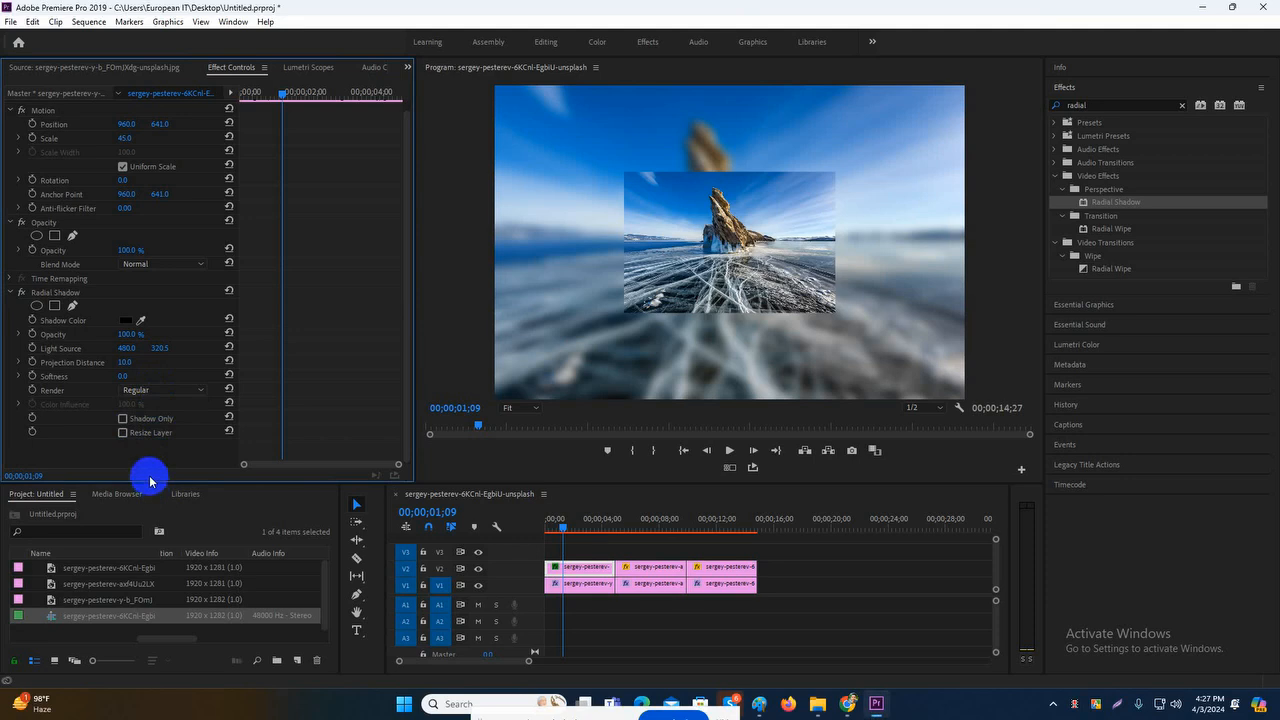
- Enable Shadow Only for the Radial Shadow and set its Shadow Color to white
click(123, 420)
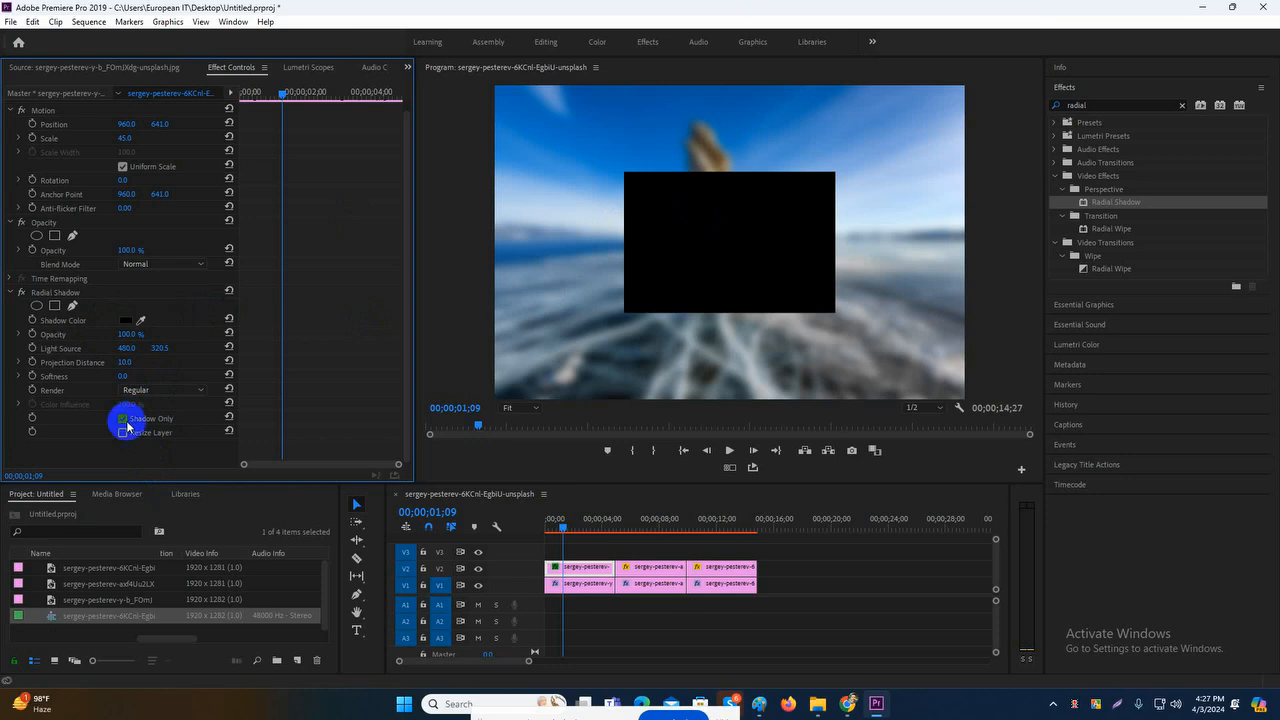
click(125, 322)
click(494, 457)
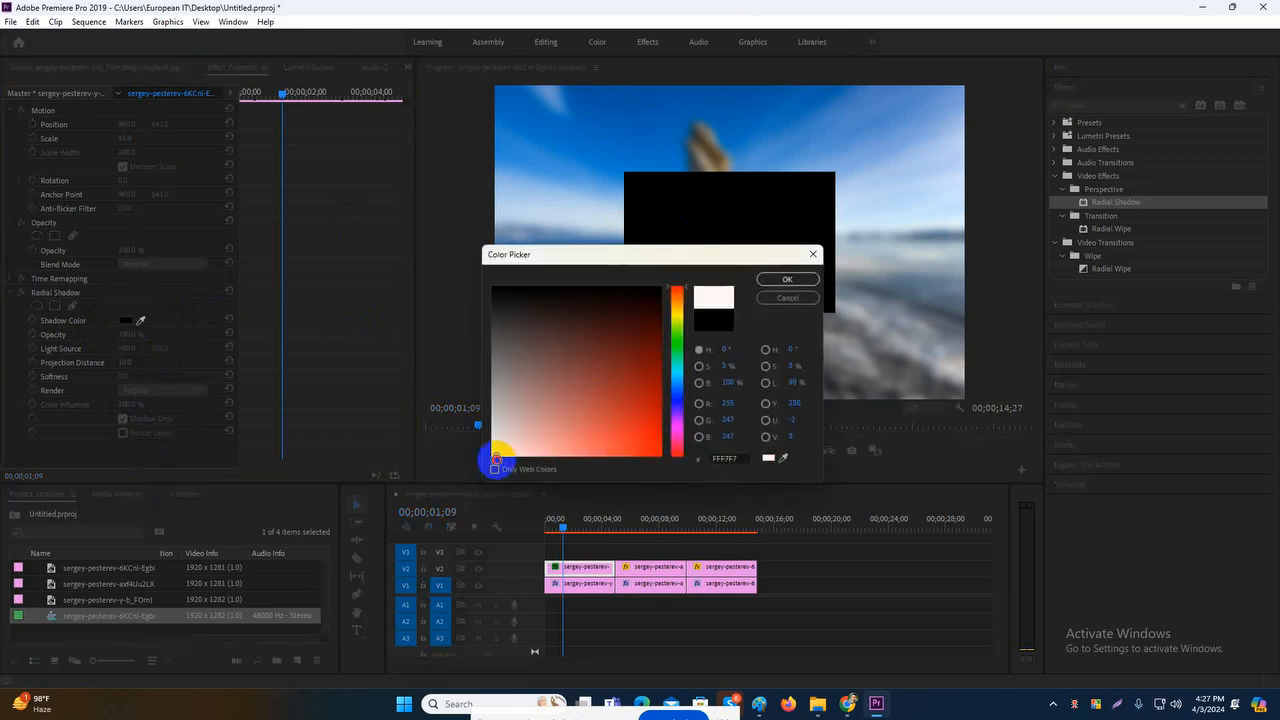
click(764, 281)
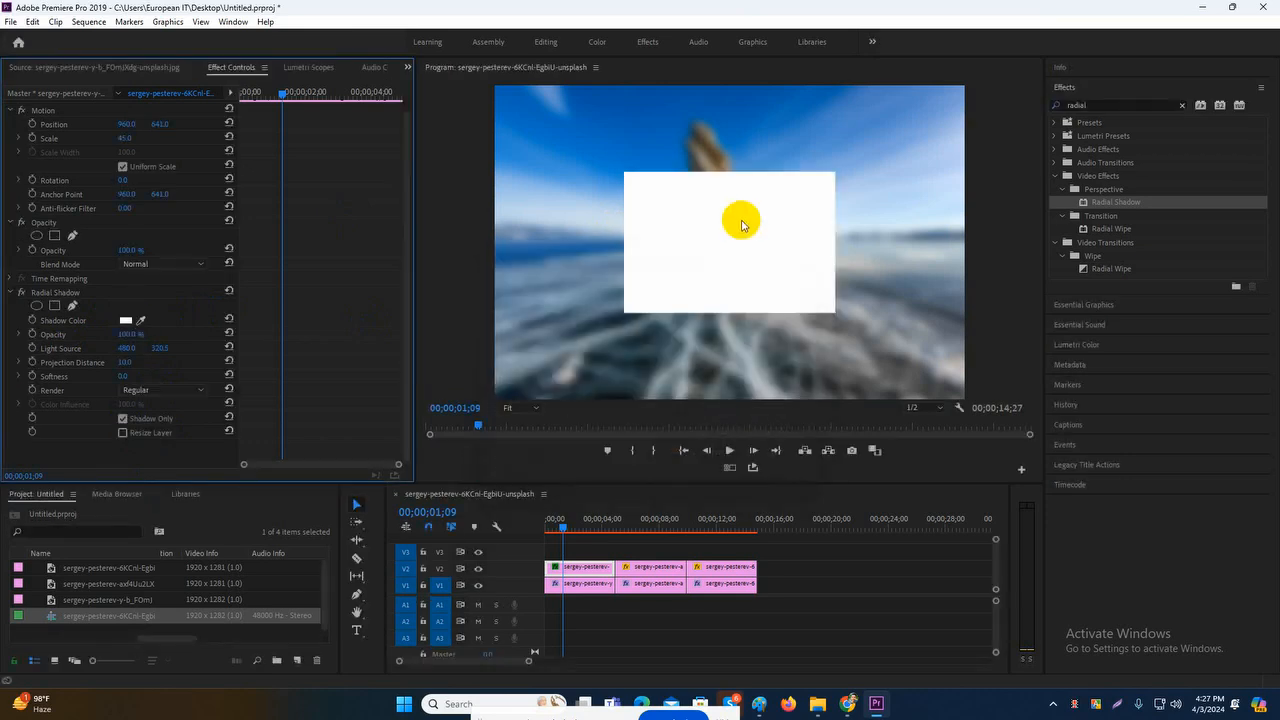
- Turn off Shadow Only and enable Resize Layer for the Radial Shadow
click(123, 419)
click(123, 433)
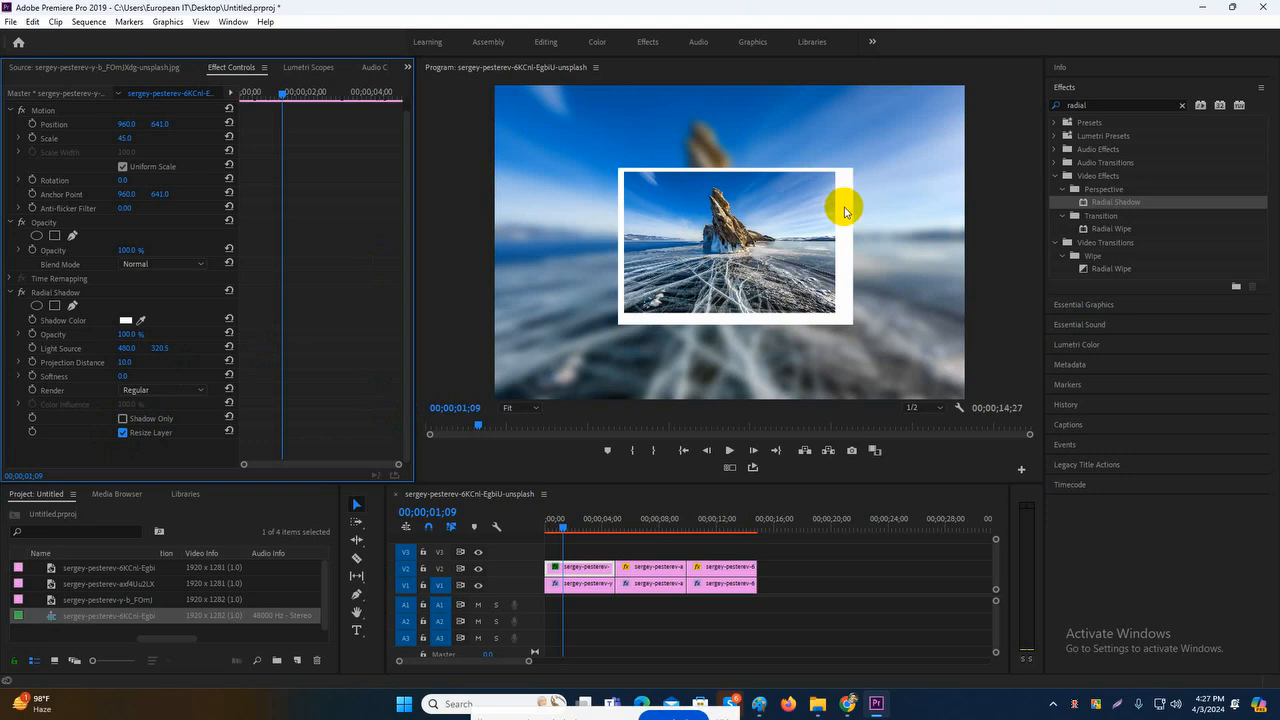
- Try the Radial Shadow's Glass Edge render and its Shadow Only option, returning to Regular render with Shadow Only off
click(190, 393)
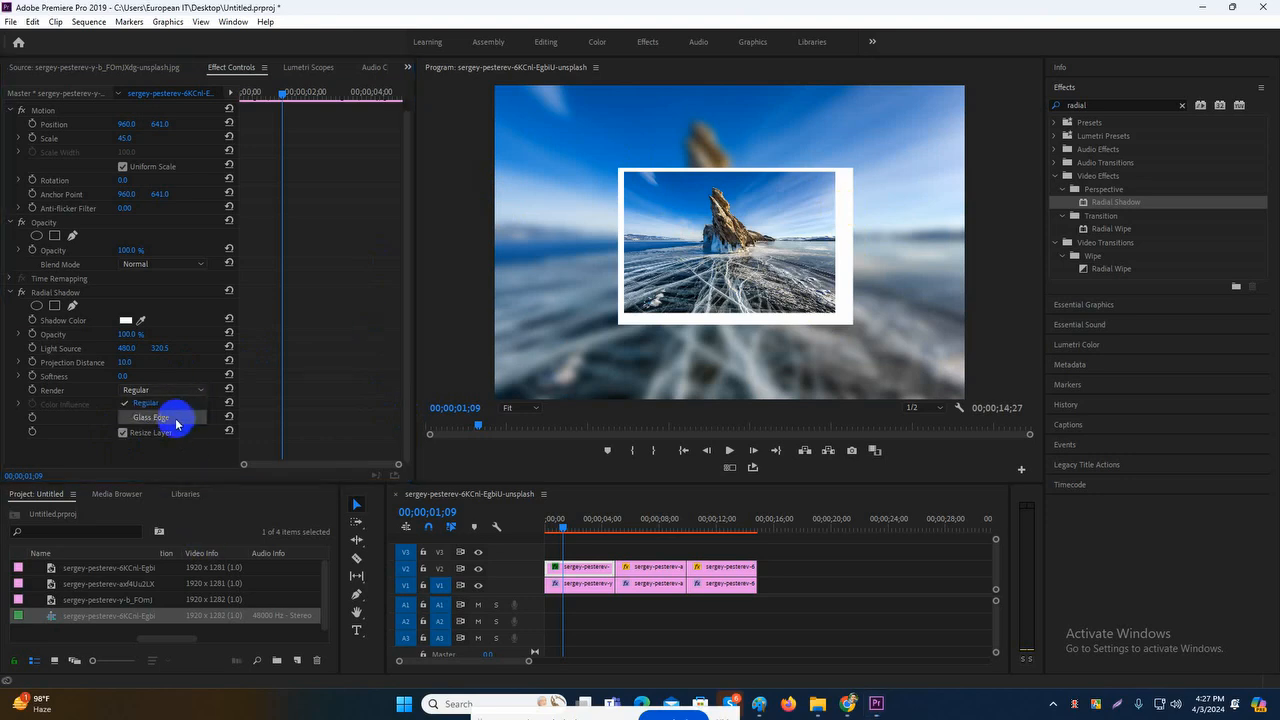
click(176, 418)
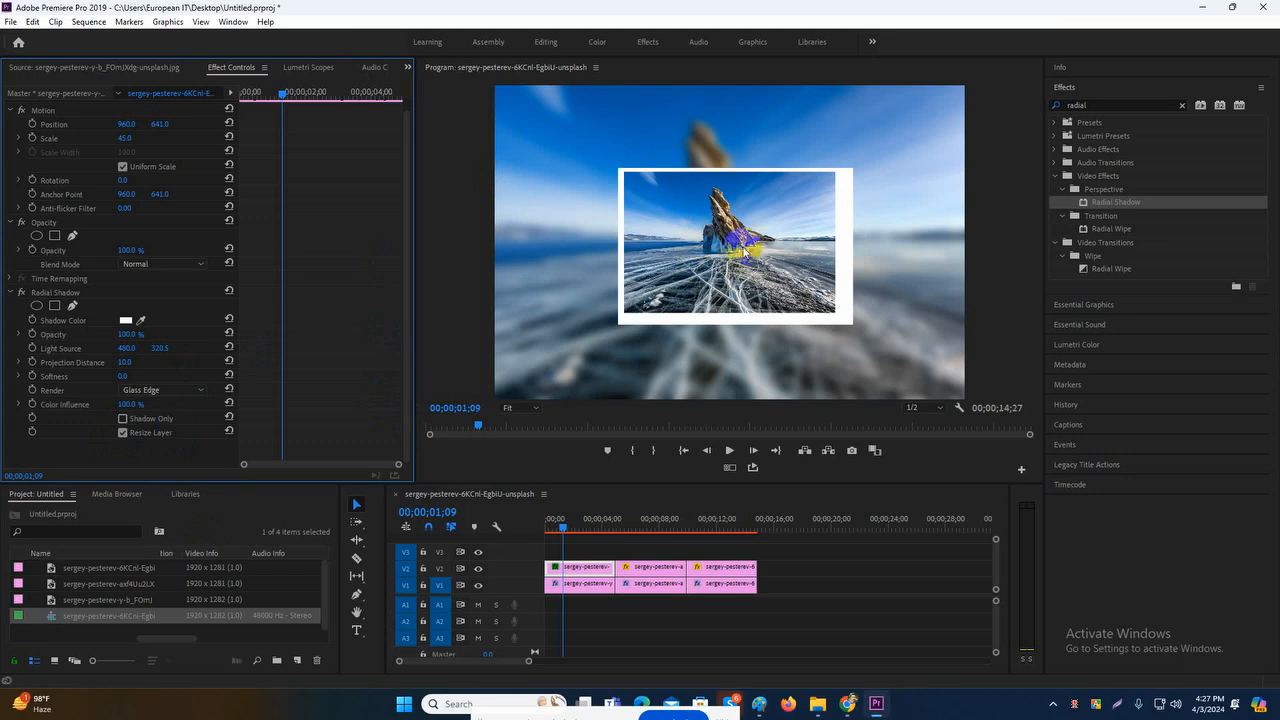
click(145, 390)
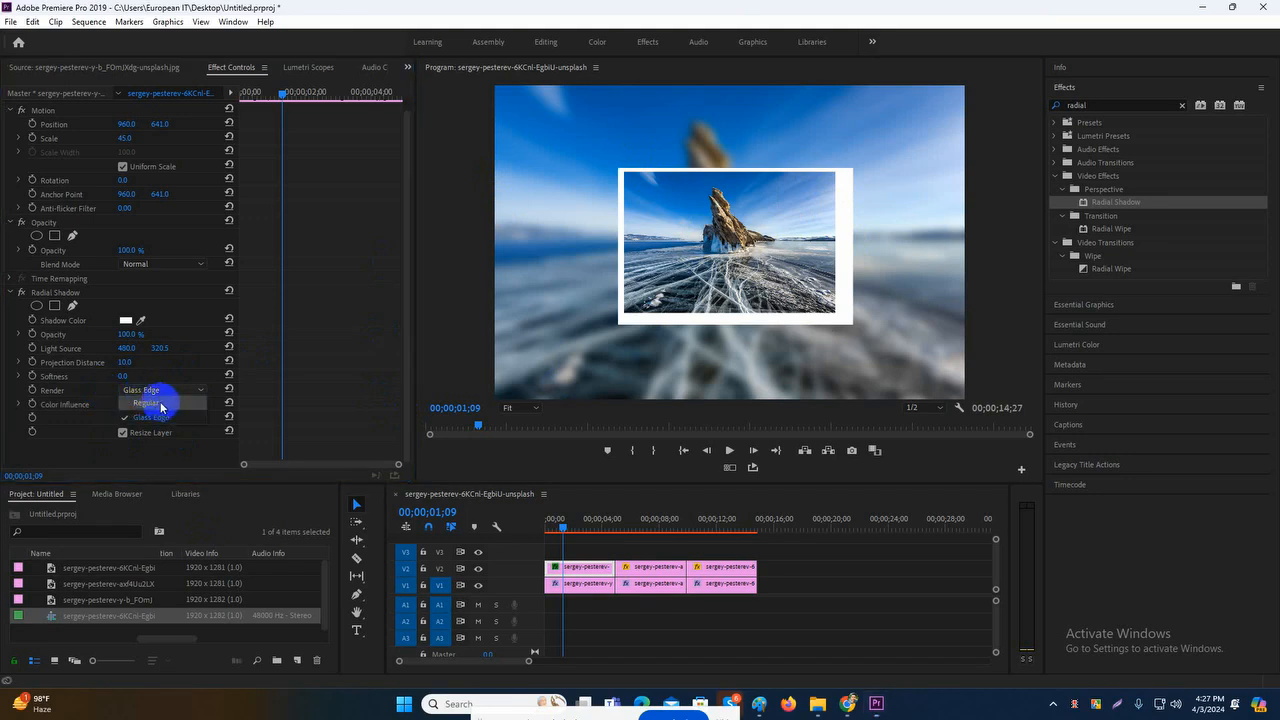
click(160, 404)
click(165, 390)
click(166, 418)
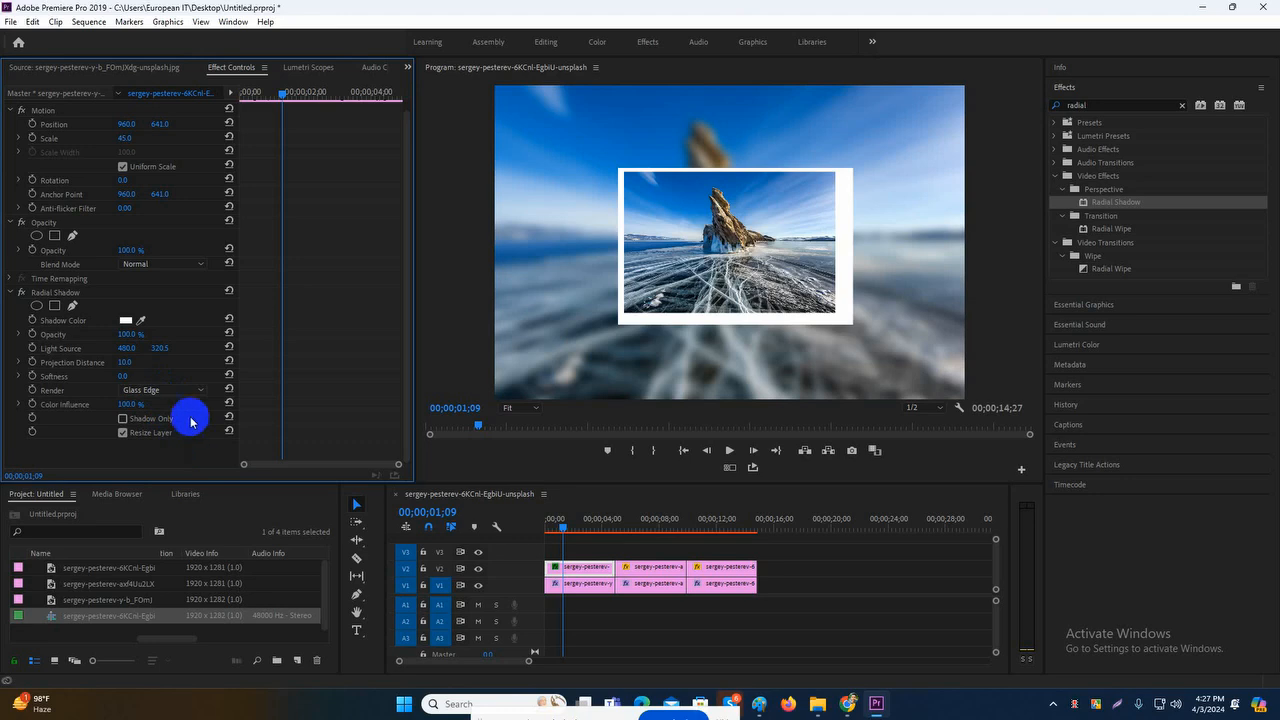
click(167, 391)
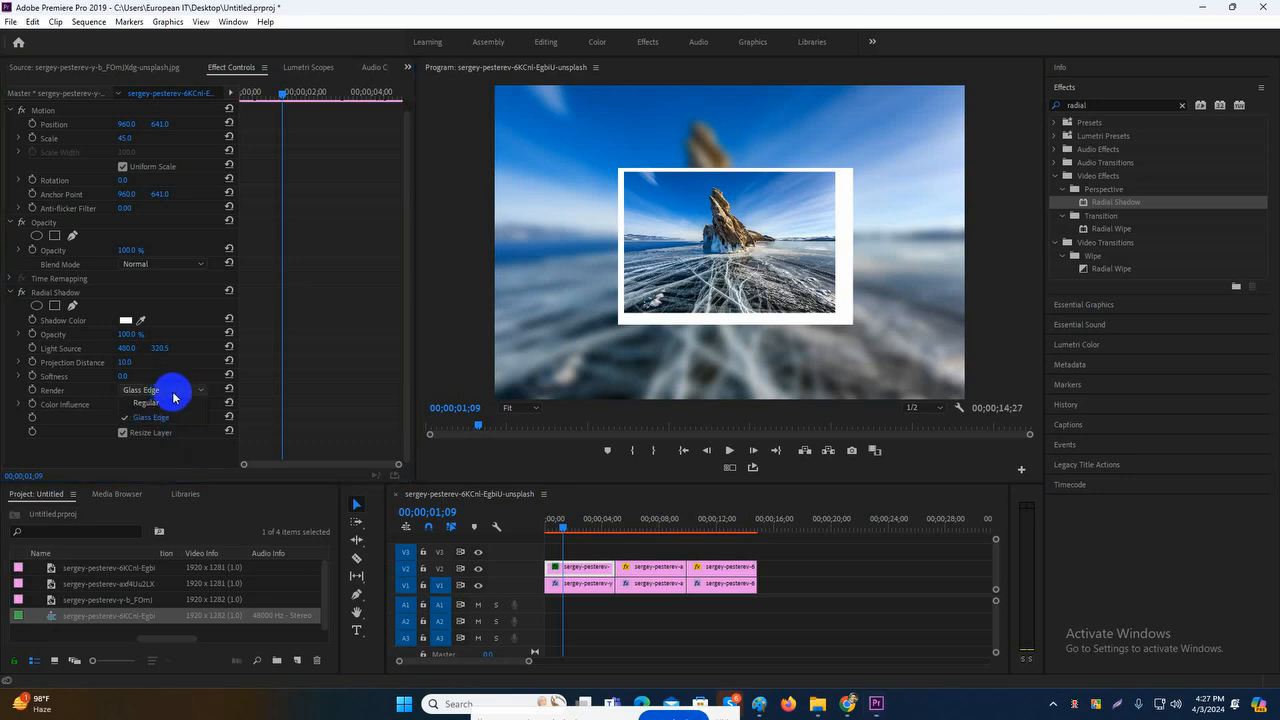
click(158, 404)
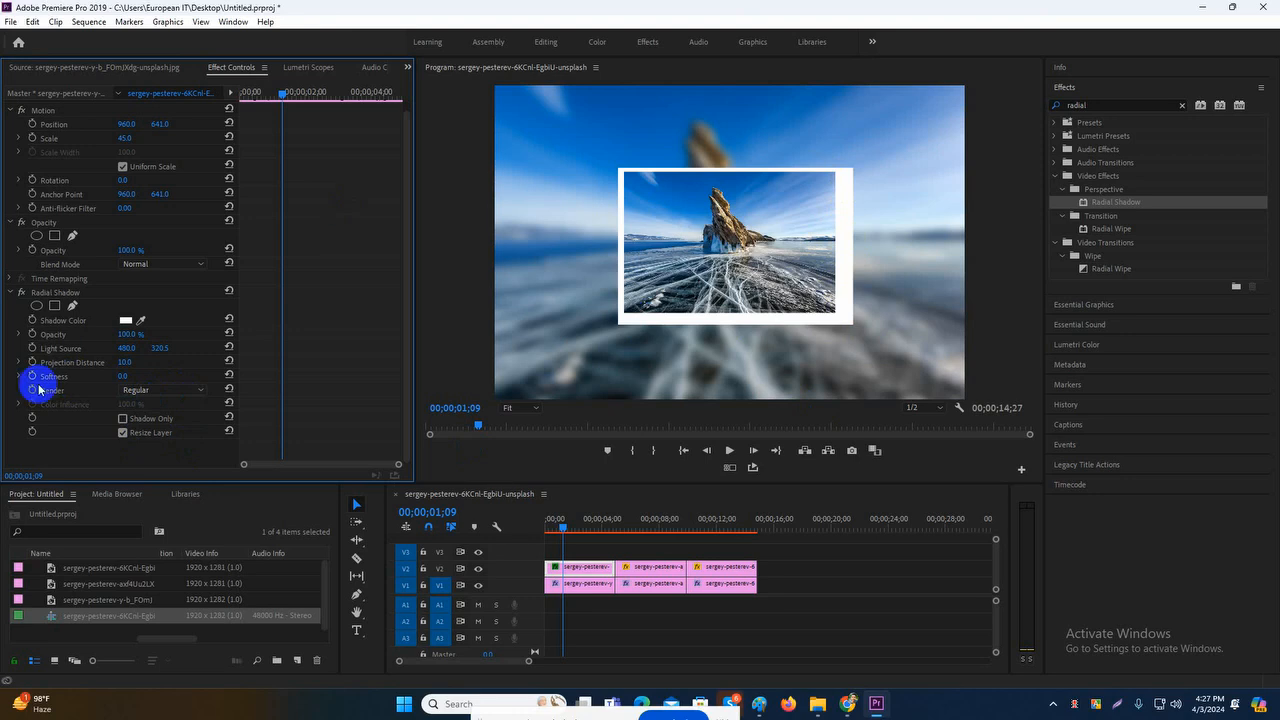
click(121, 421)
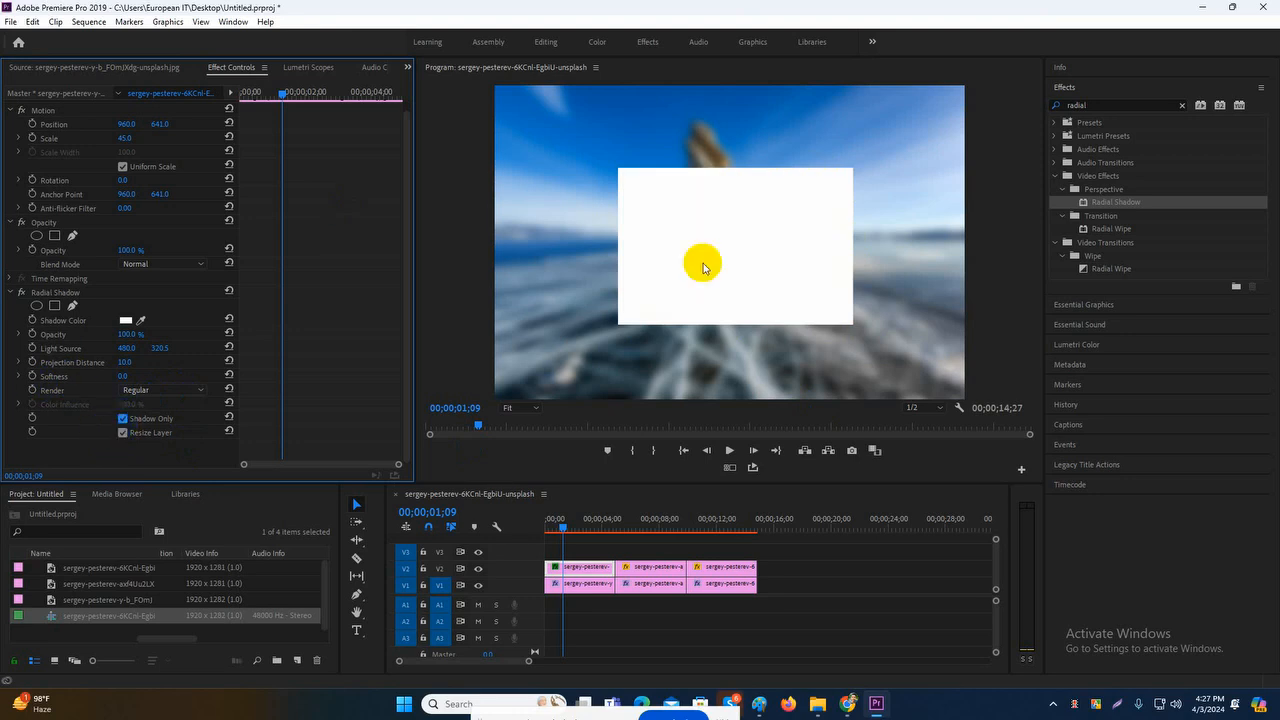
click(122, 419)
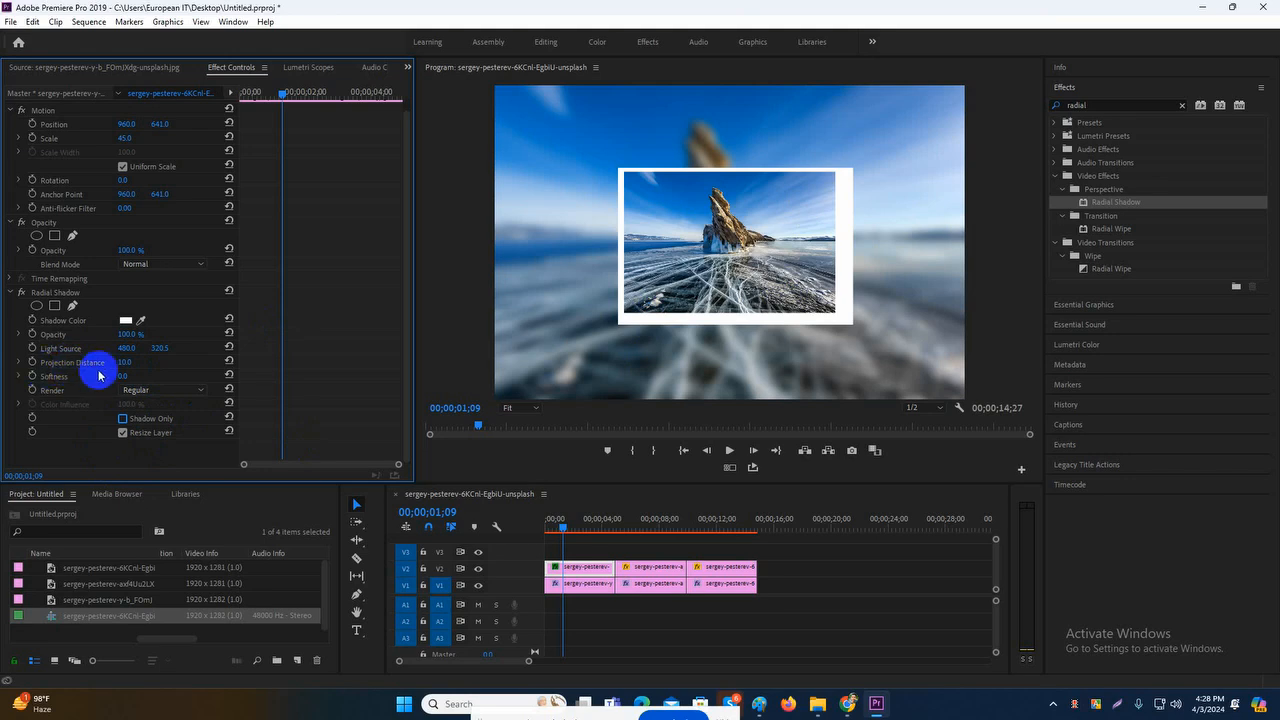
- Set the Radial Shadow's Projection Distance to 8 on the first V2 clip
mouse_move(126, 364)
mouse_down()
mouse_move(114, 363)
mouse_move(150, 364)
mouse_move(124, 371)
mouse_up()
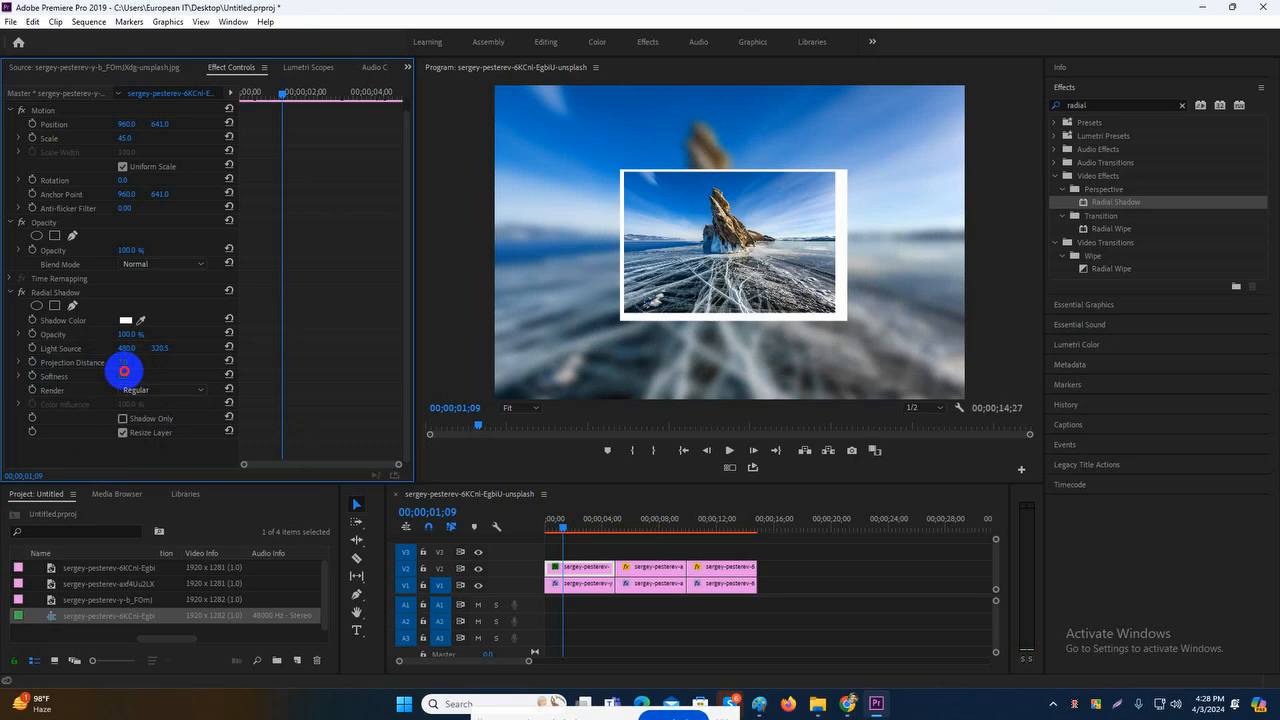
drag(124, 371, 130, 365)
click(127, 367)
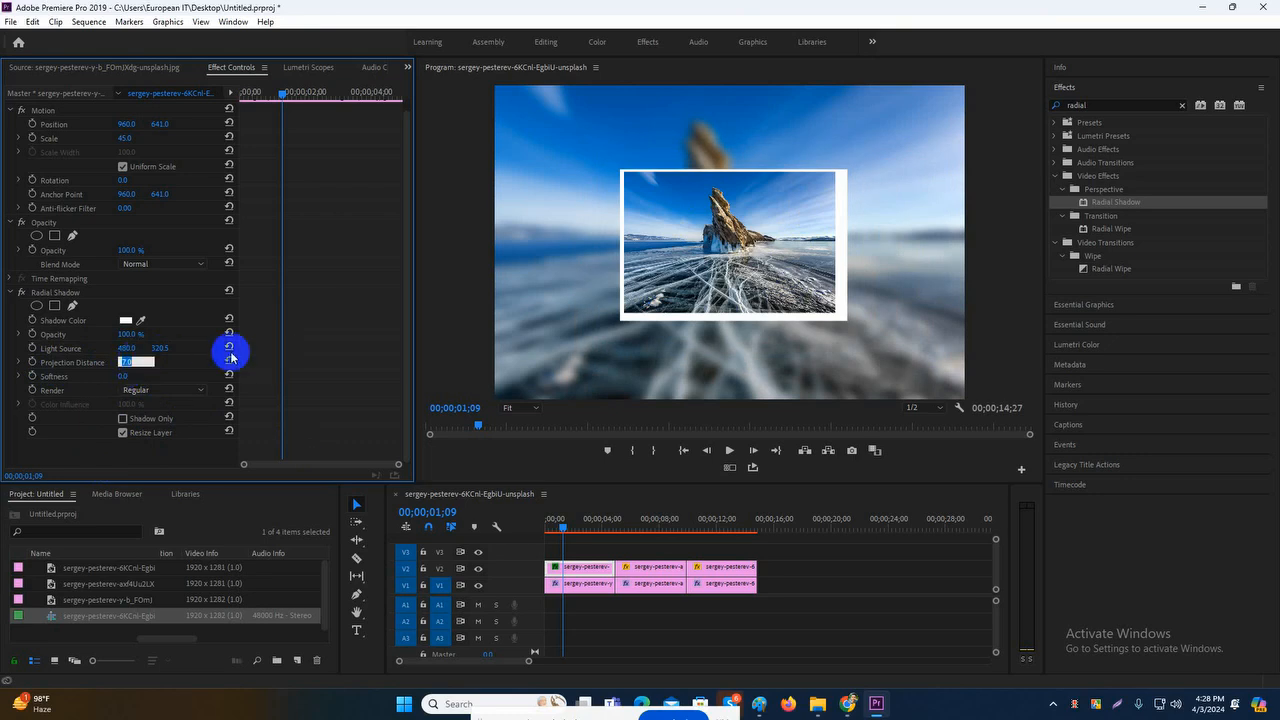
key(Return)
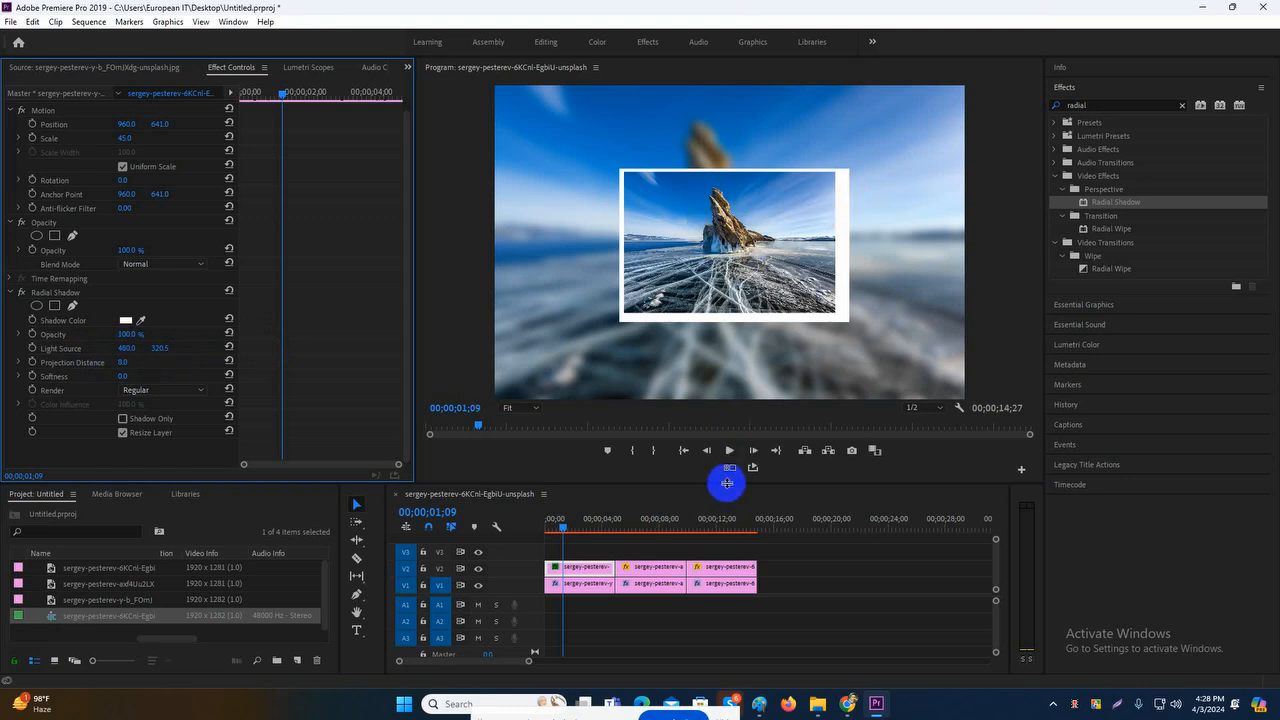
- Even out the white border around the image by setting the Radial Shadow's Light Source to 933.0, 572.5
drag(727, 483, 714, 562)
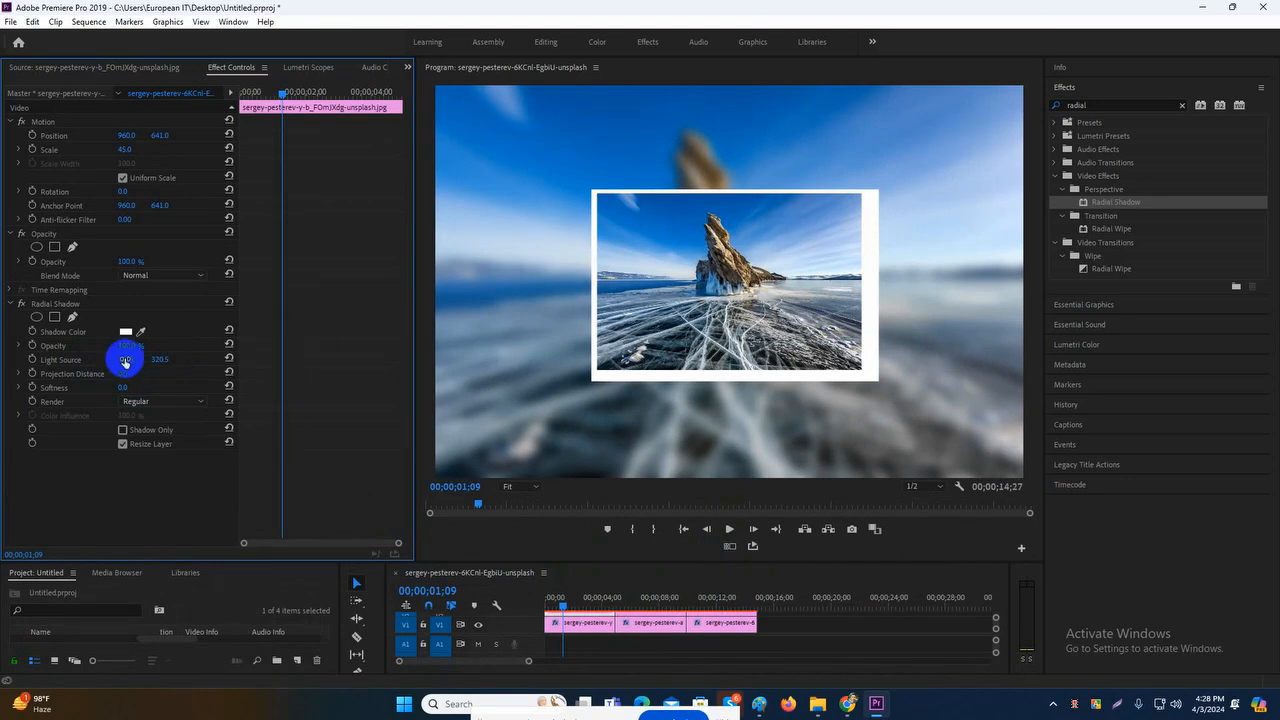
drag(127, 359, 452, 406)
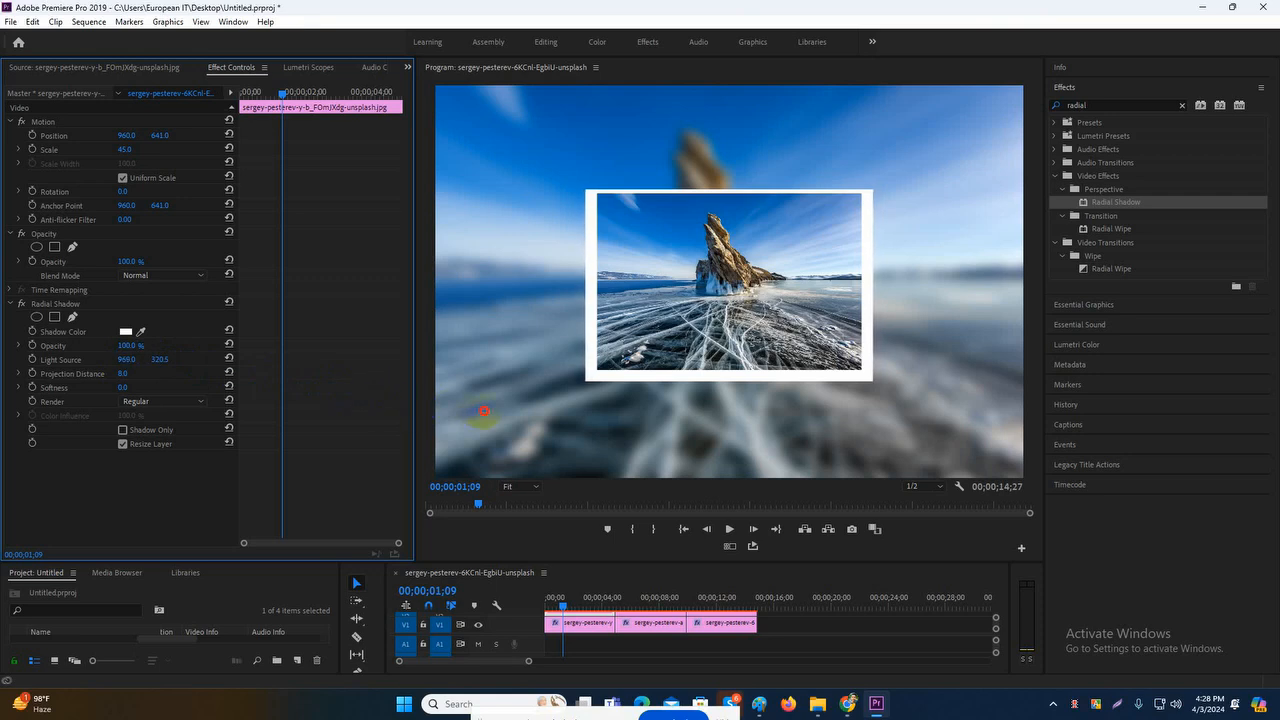
drag(483, 410, 483, 410)
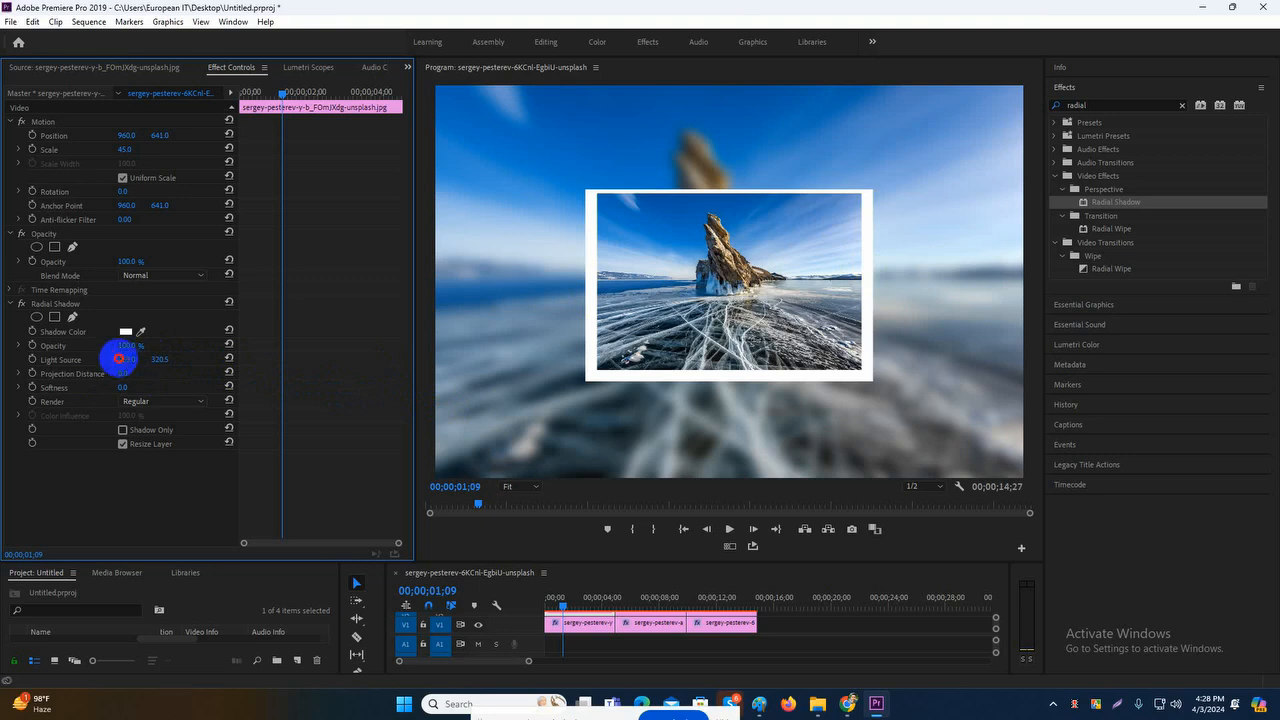
drag(119, 358, 343, 387)
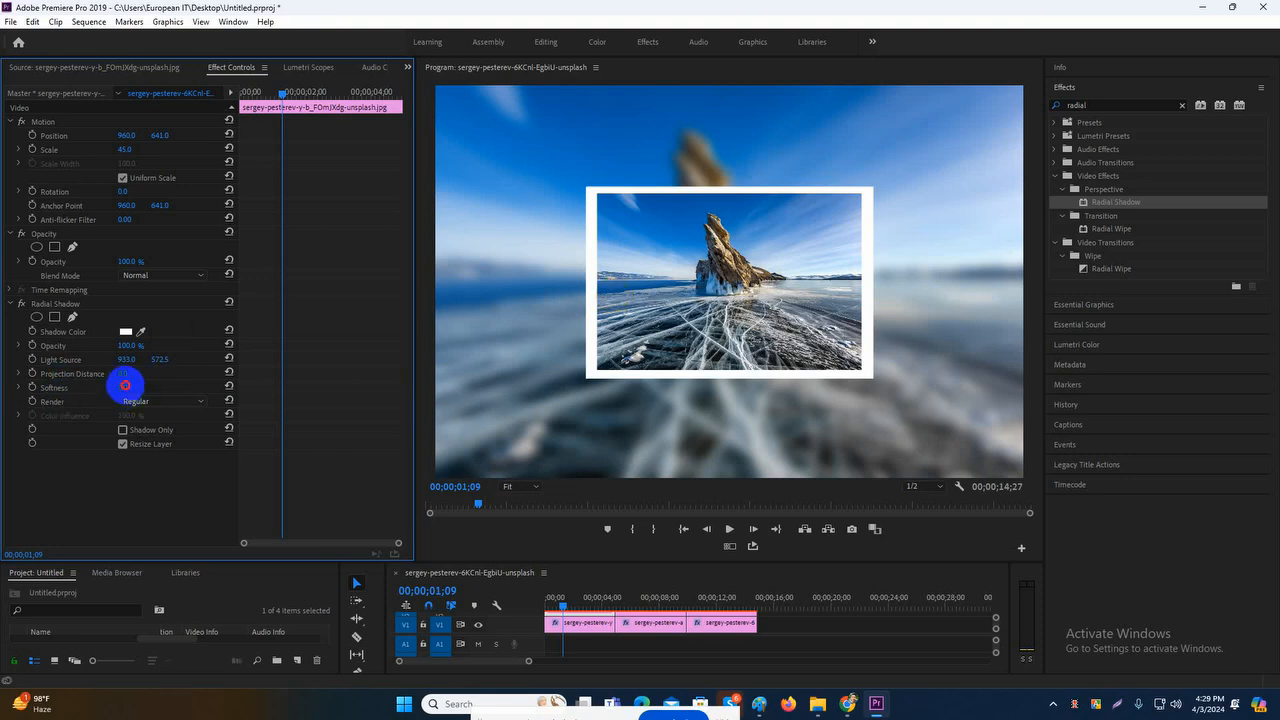
- Try a softer edge on the Radial Shadow and return its Softness to 0
drag(125, 385, 187, 388)
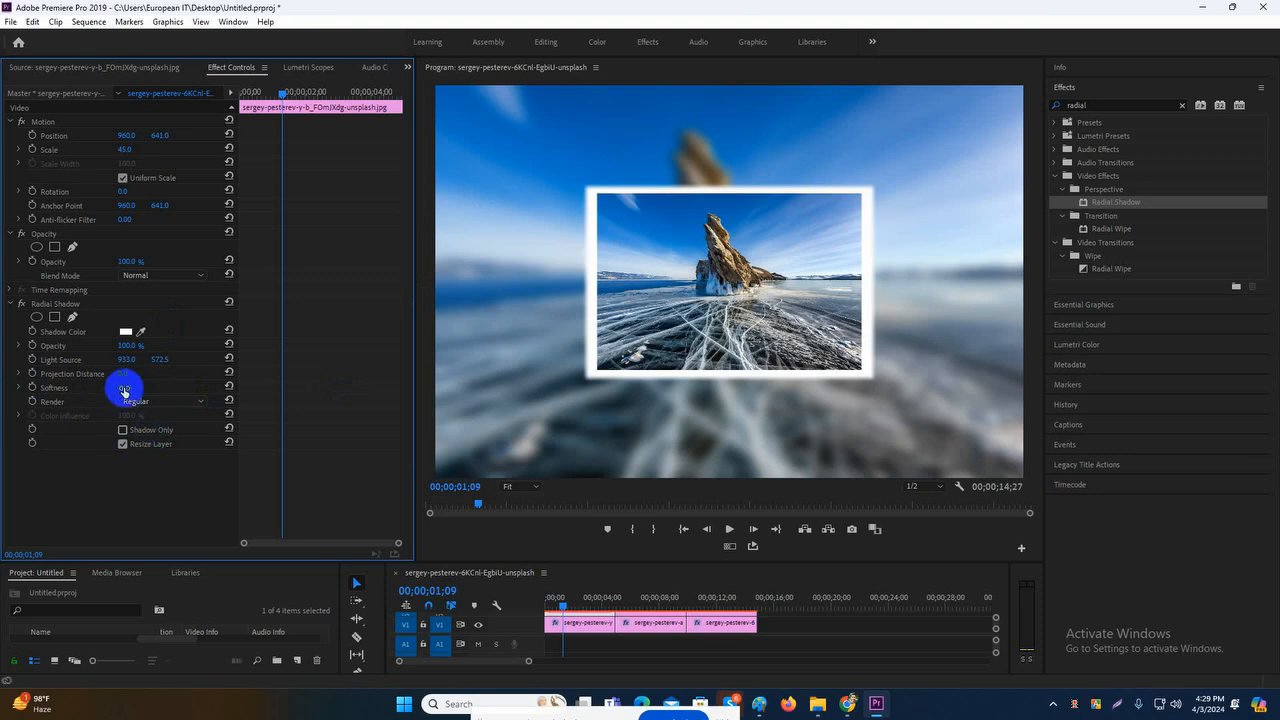
click(124, 390)
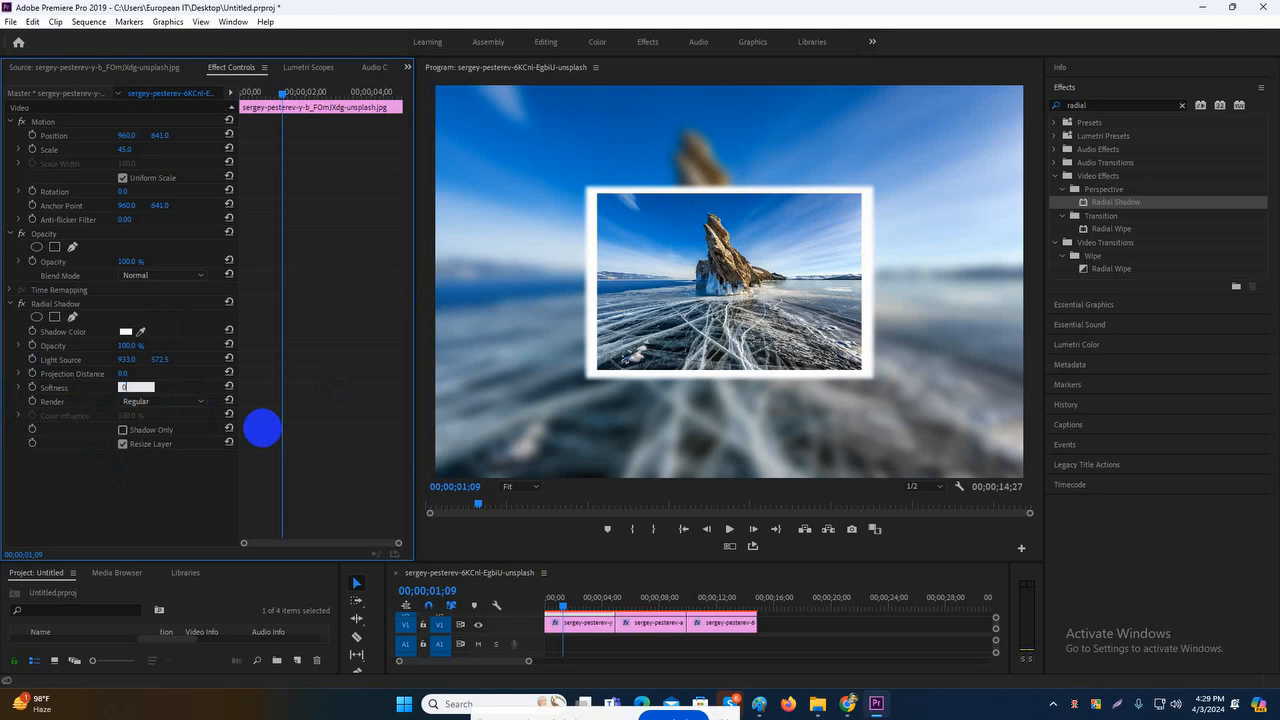
text(0)
key(Return)
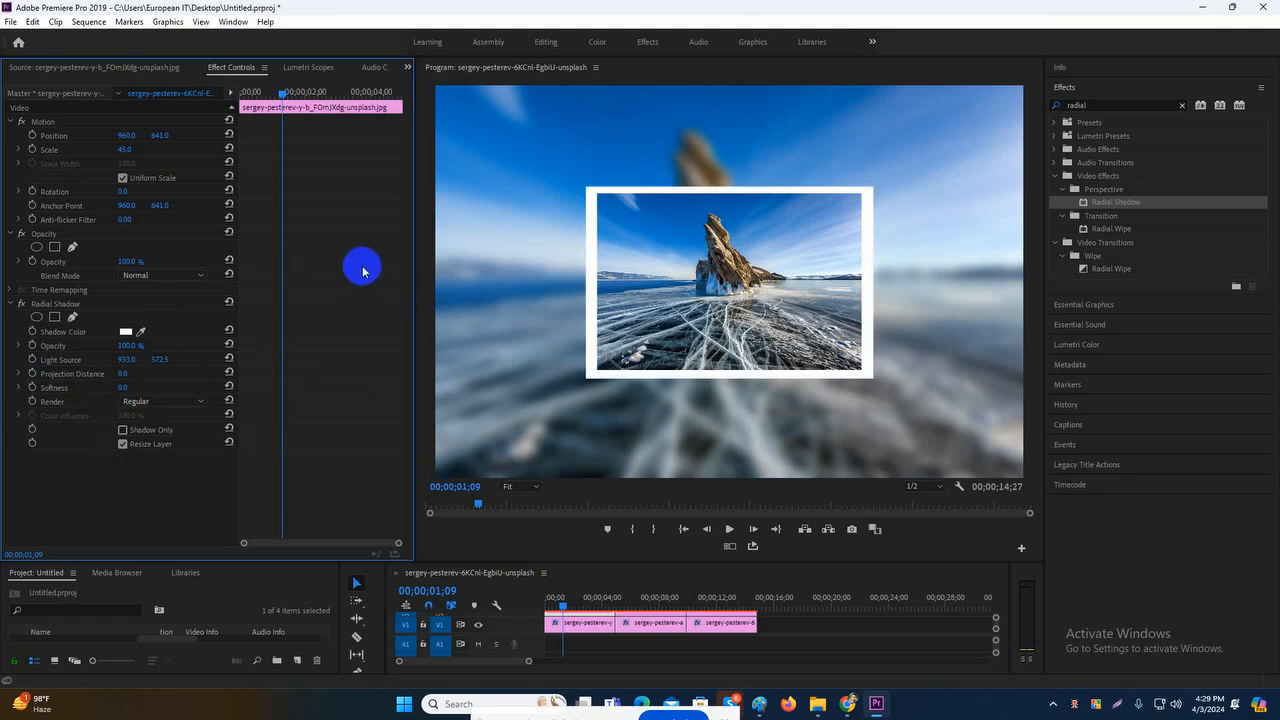
- Copy the Radial Shadow effect from the first V2 clip and paste it onto the second and third V2 clips
click(70, 307)
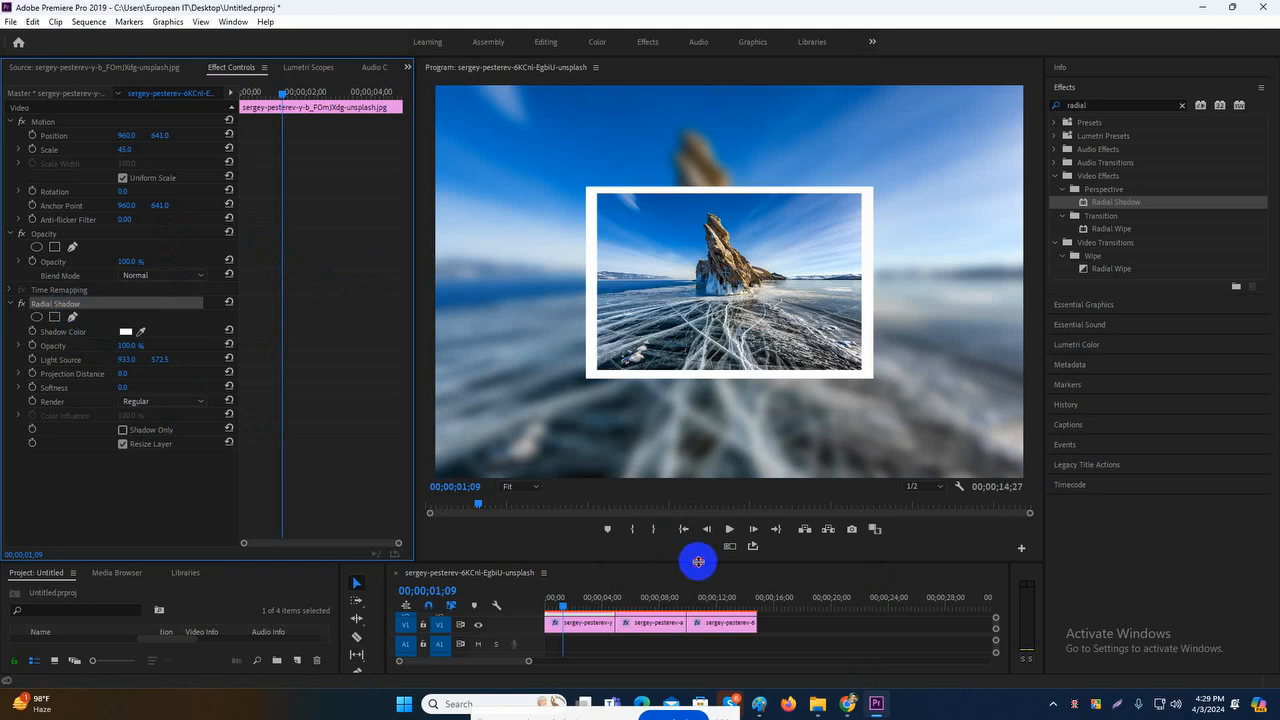
drag(698, 560, 688, 492)
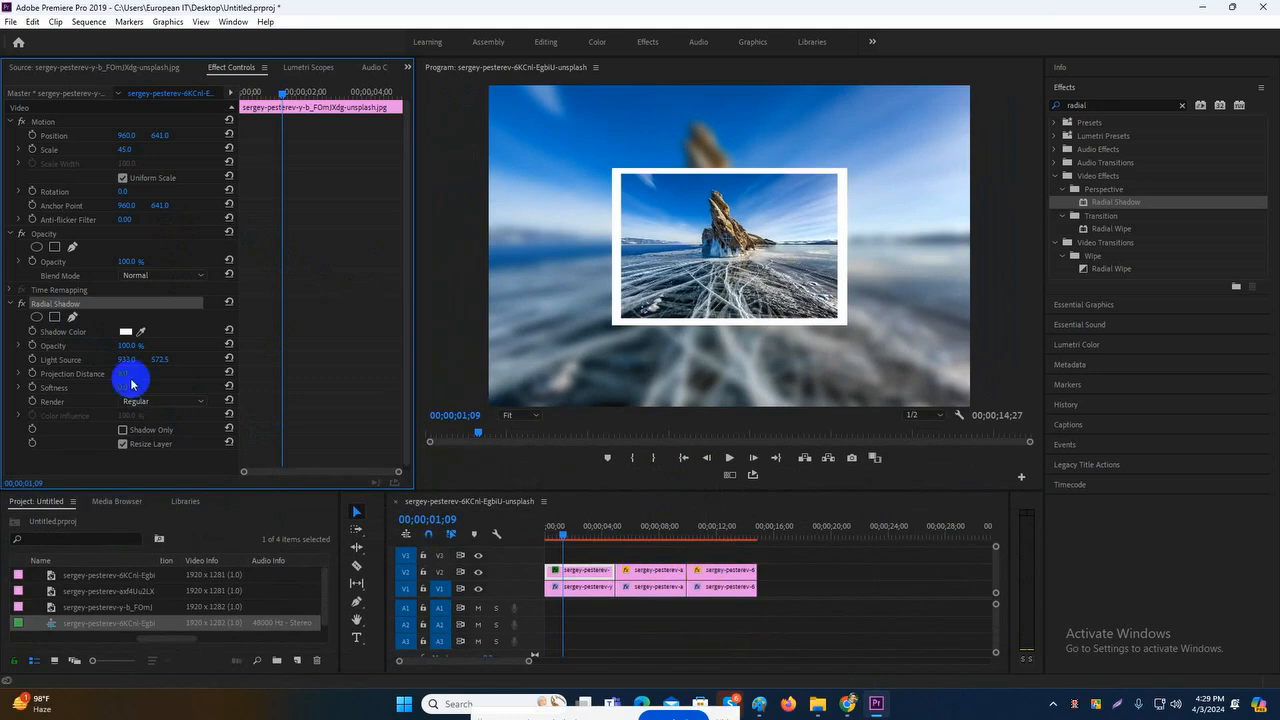
right_click(129, 306)
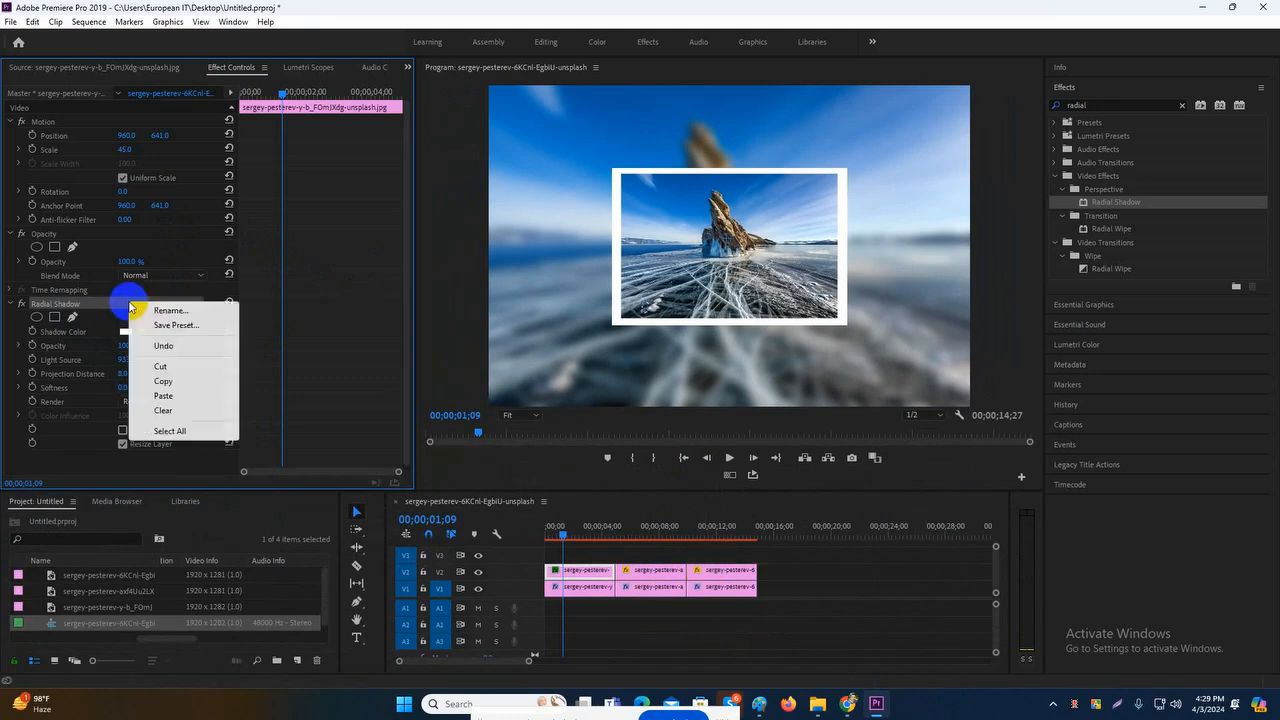
click(163, 380)
click(655, 575)
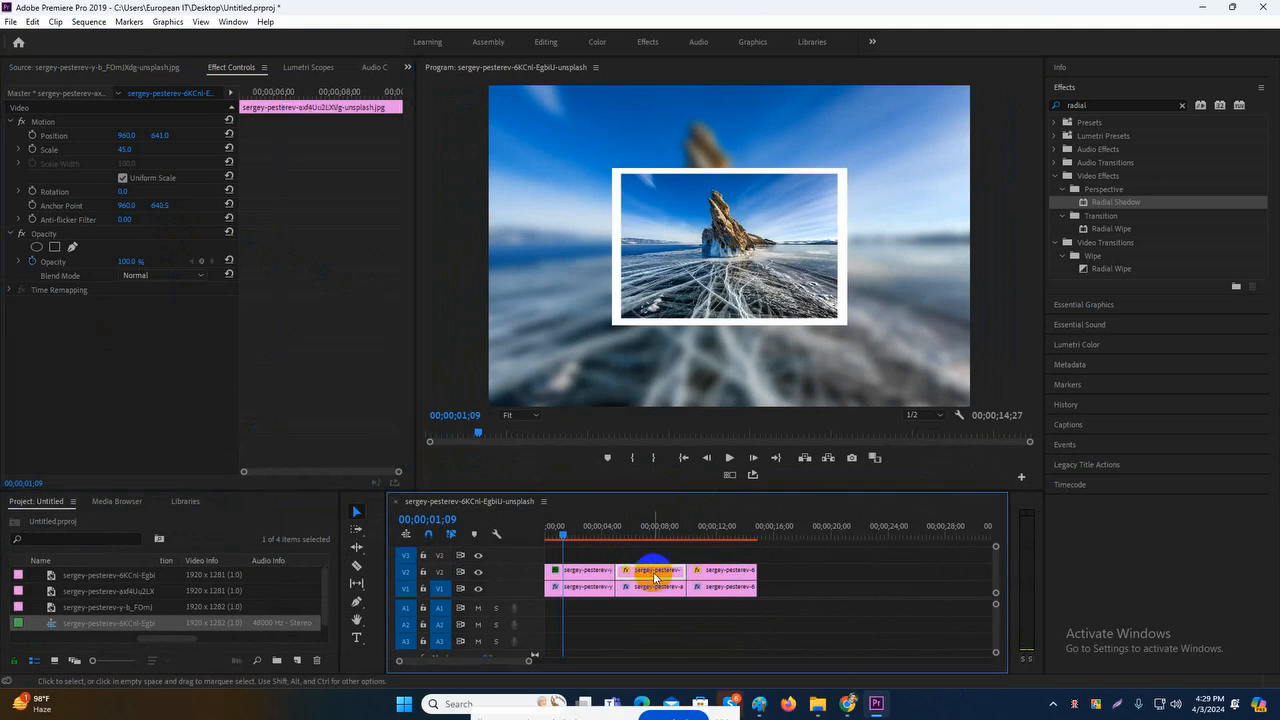
key(ctrl+v)
click(717, 575)
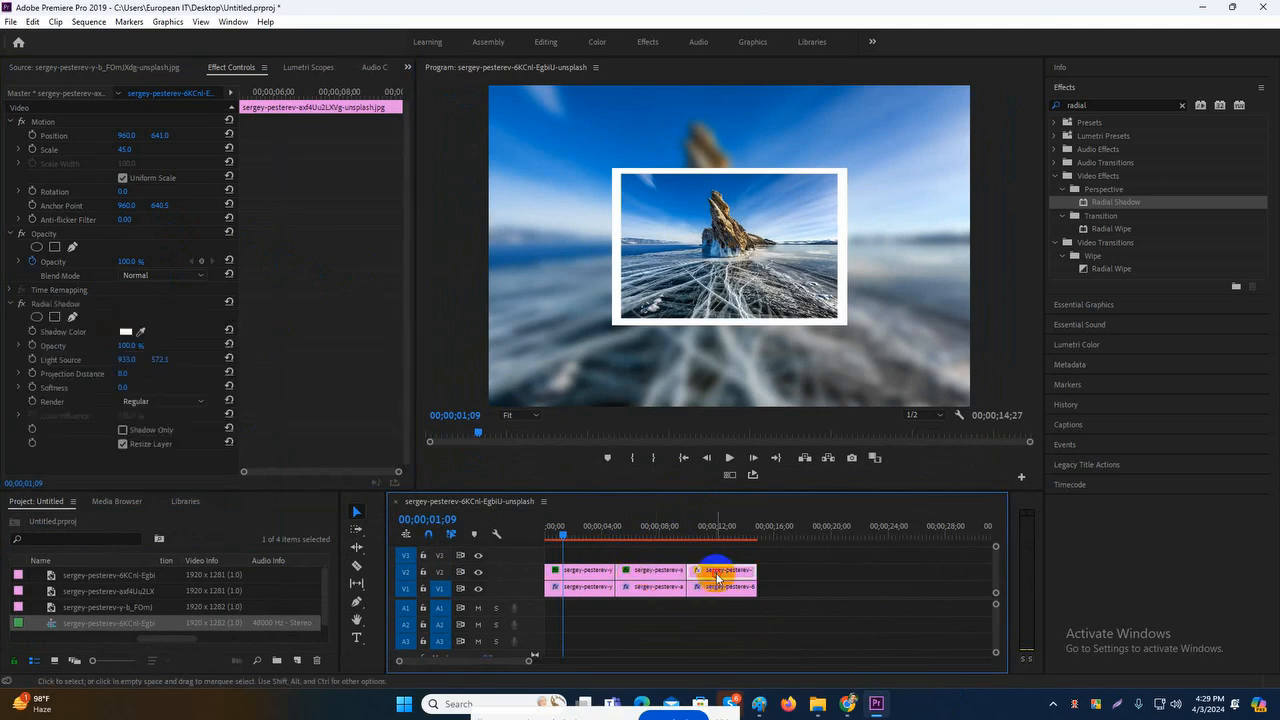
key(ctrl+v)
- Move the playhead to 00;00;01;01, select the first V2 clip and enlarge the program preview
click(570, 534)
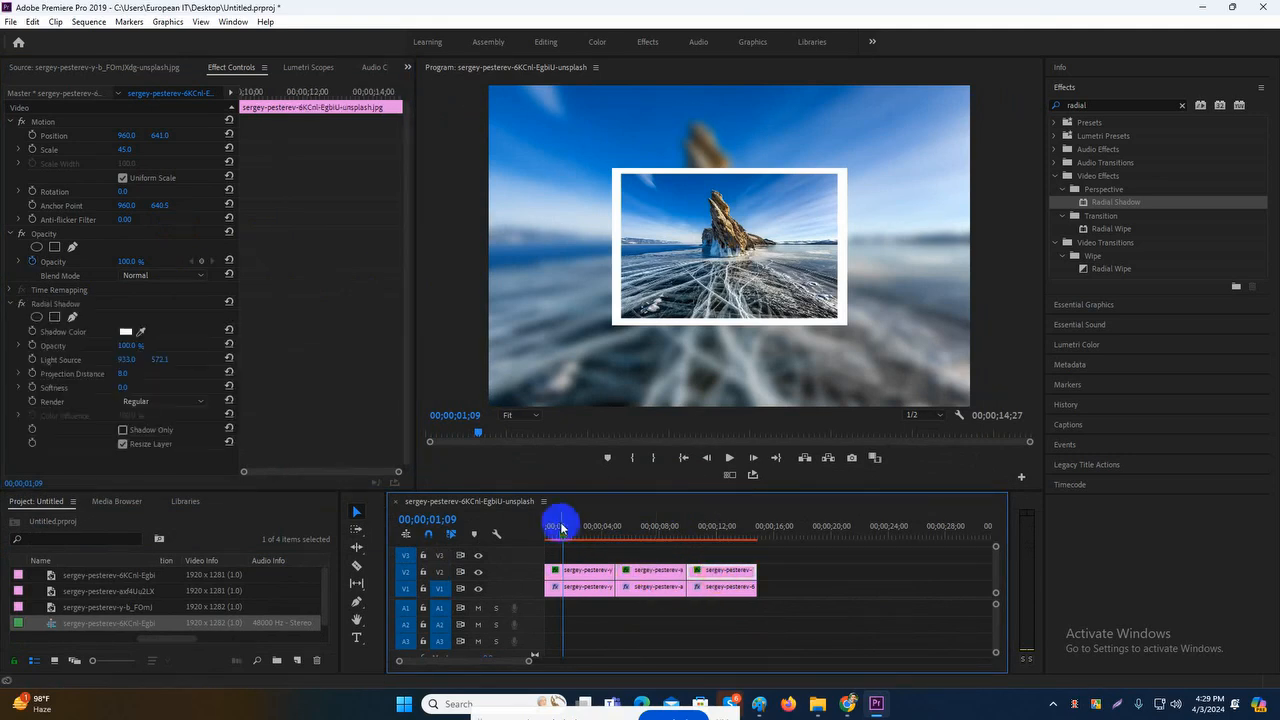
mouse_move(573, 535)
mouse_down()
mouse_move(689, 536)
mouse_move(740, 563)
mouse_move(697, 537)
mouse_move(560, 537)
mouse_up()
click(576, 570)
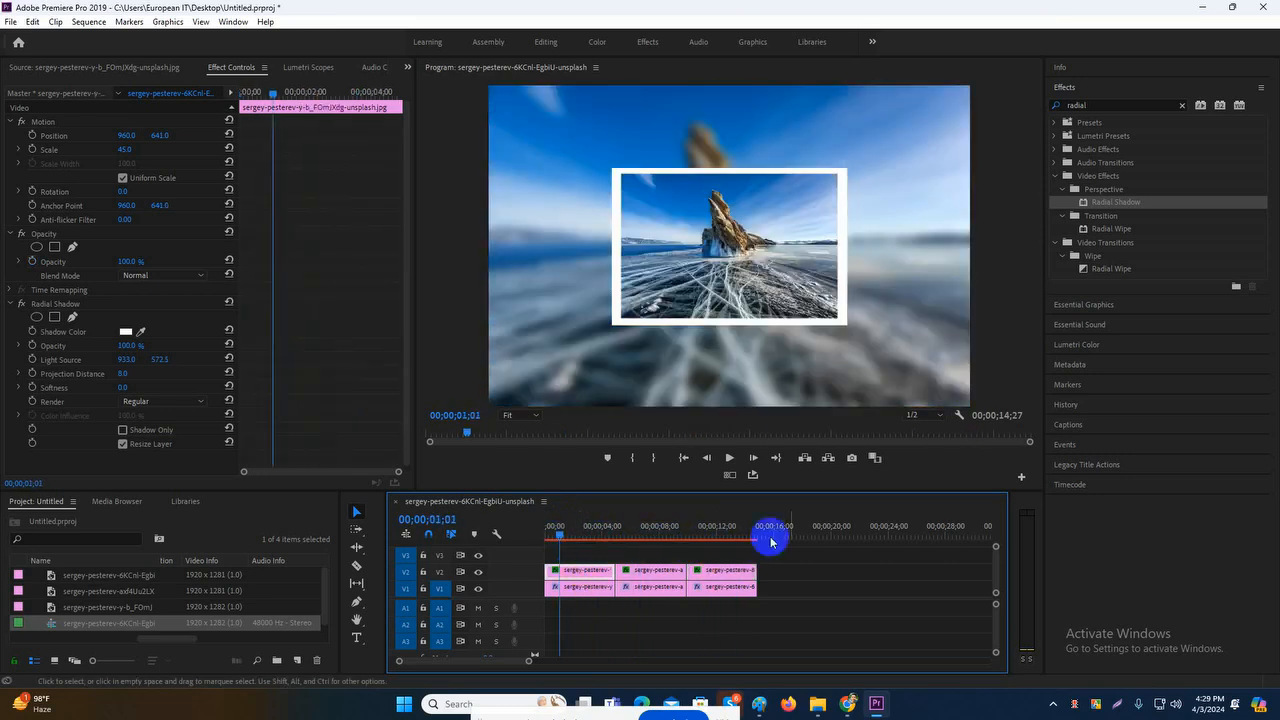
drag(613, 491, 611, 524)
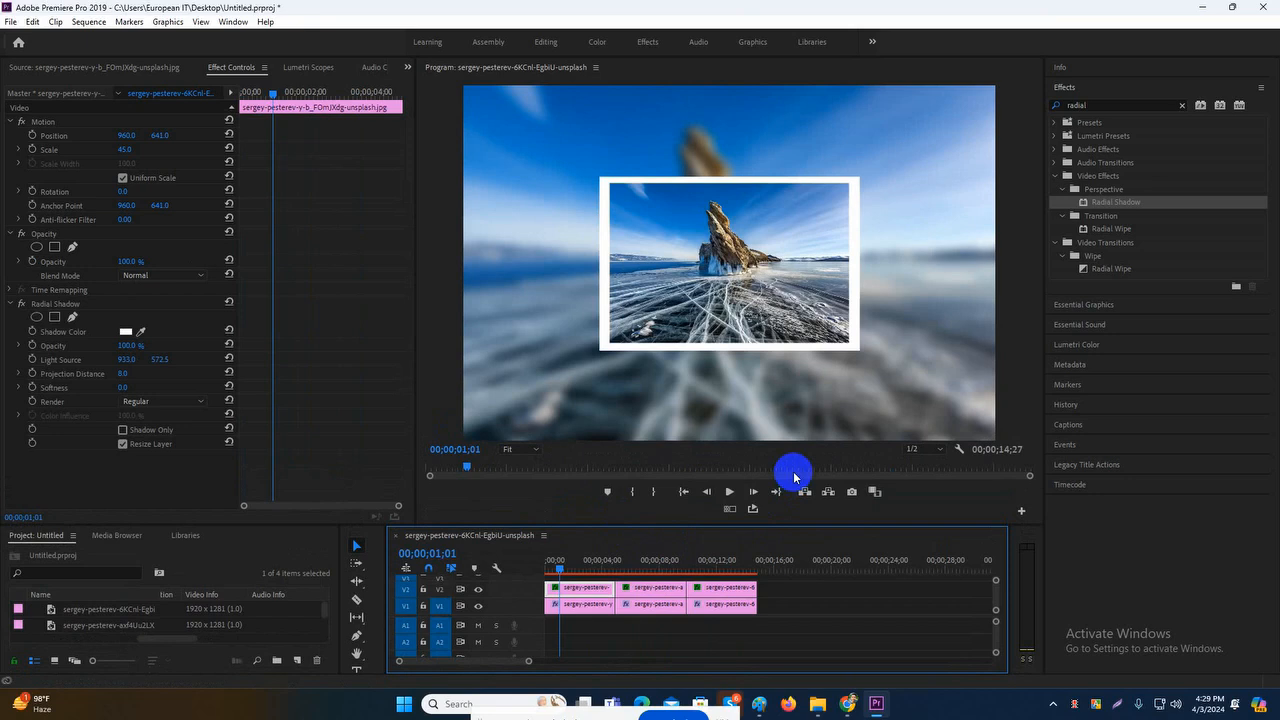
- Search the effects for "Drop" and apply Drop Shadow to the first clip on track V2
click(1181, 105)
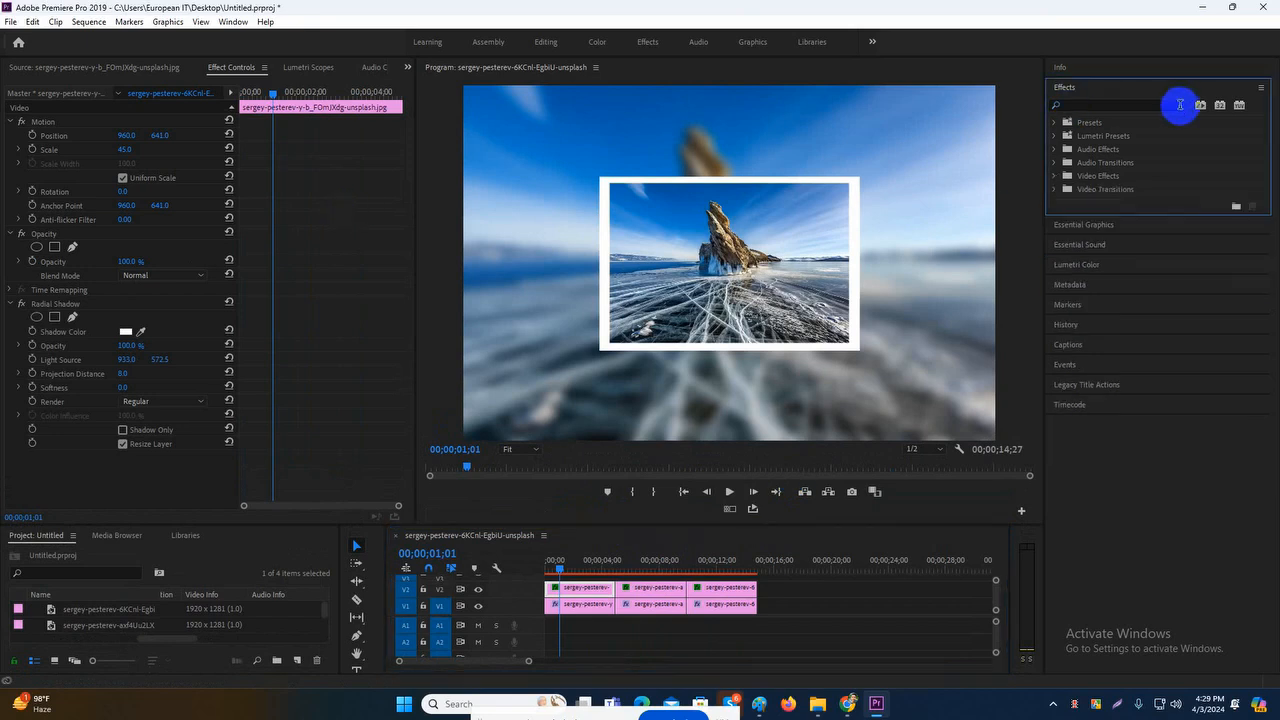
click(1116, 108)
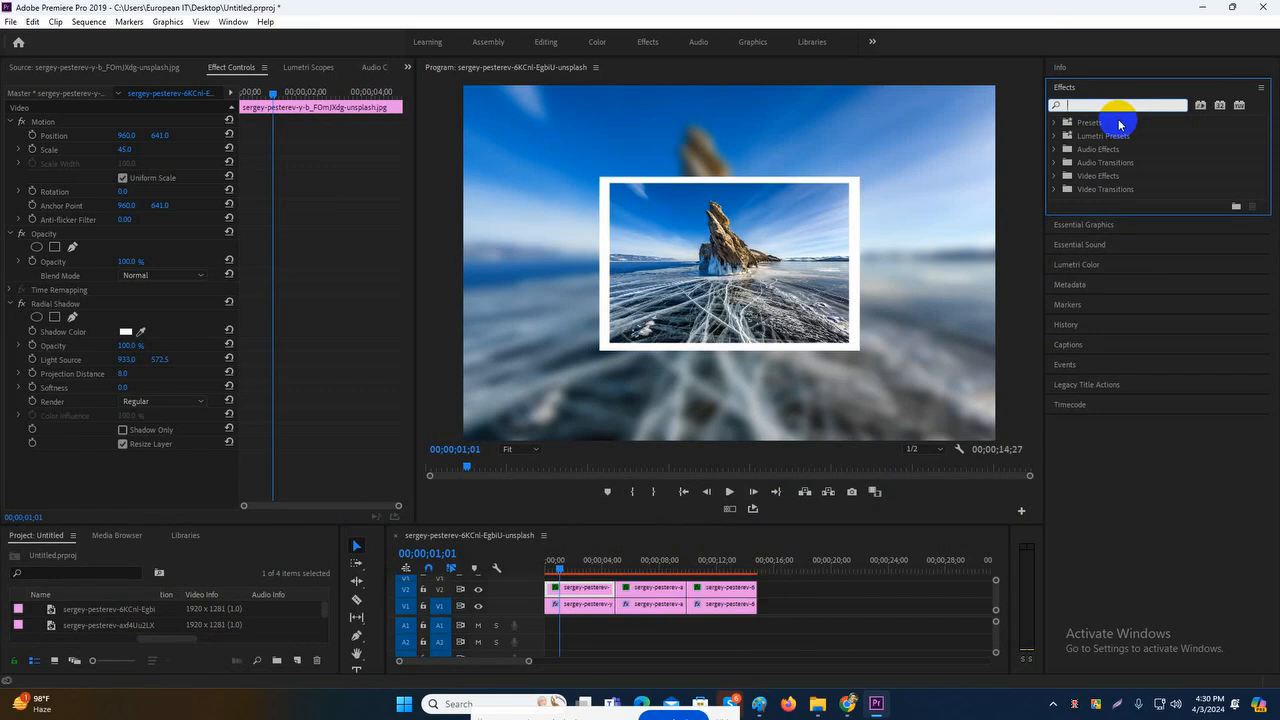
text(Dr)
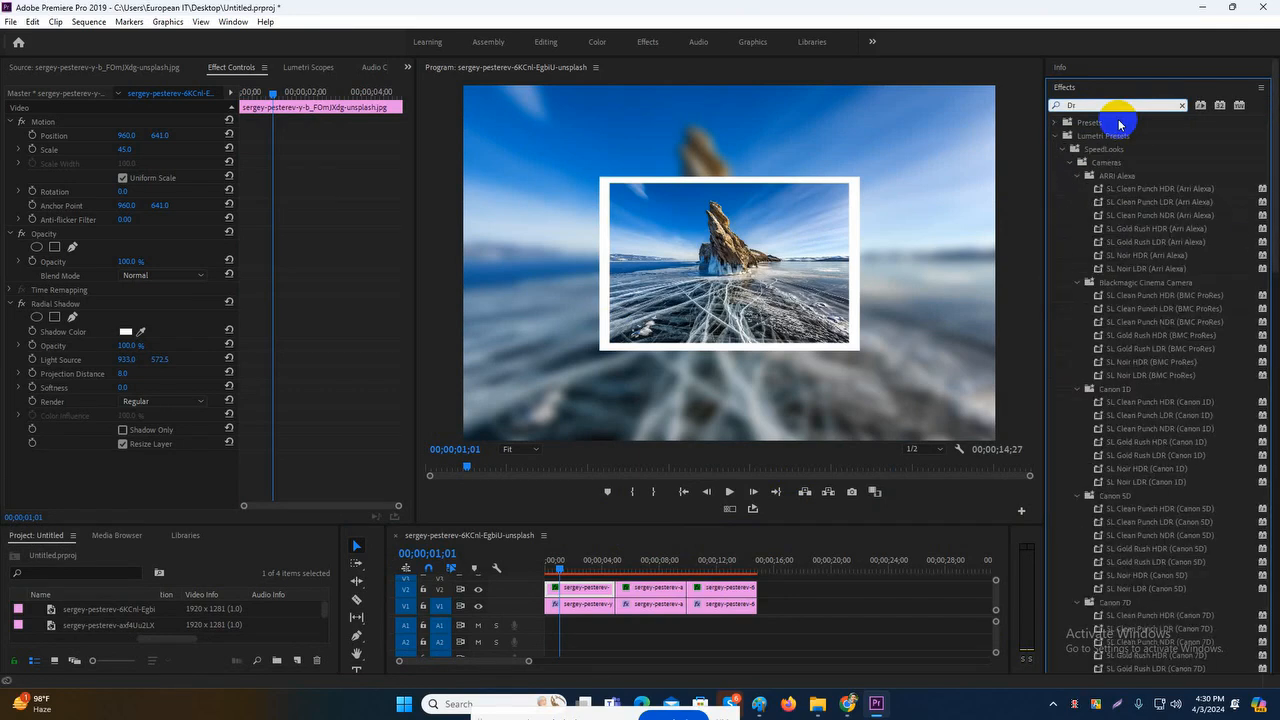
text(op)
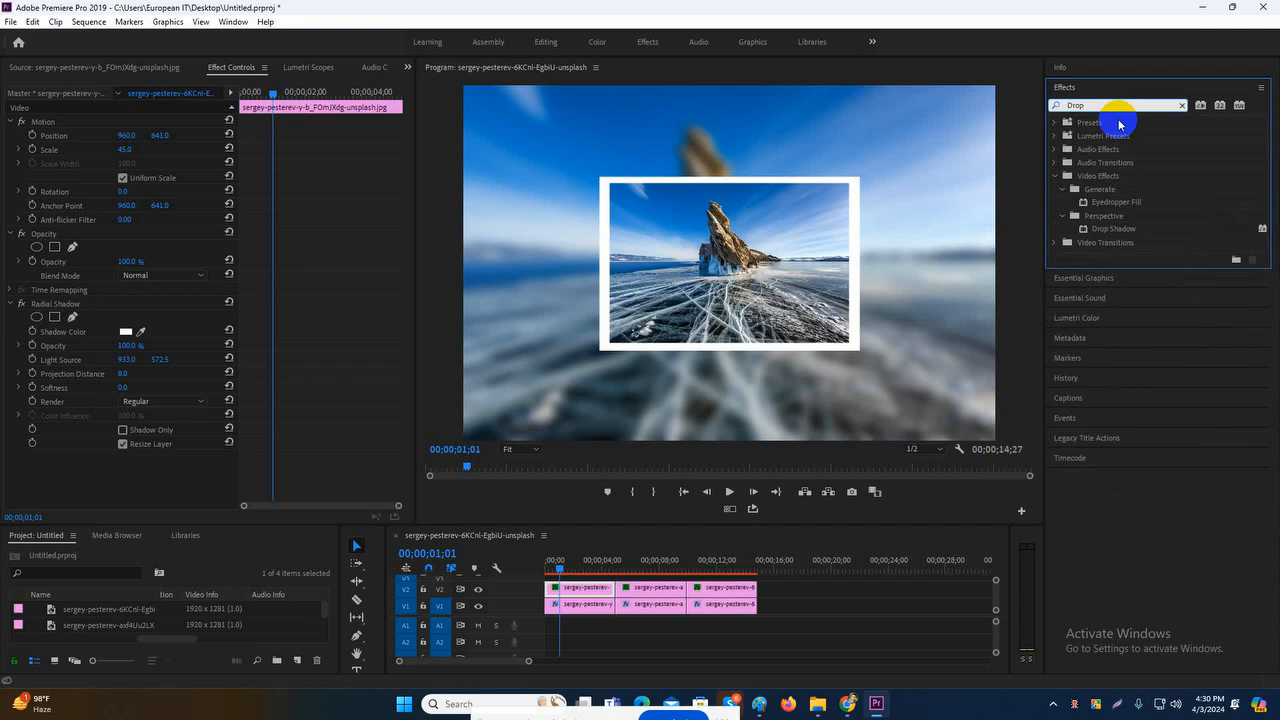
click(1084, 229)
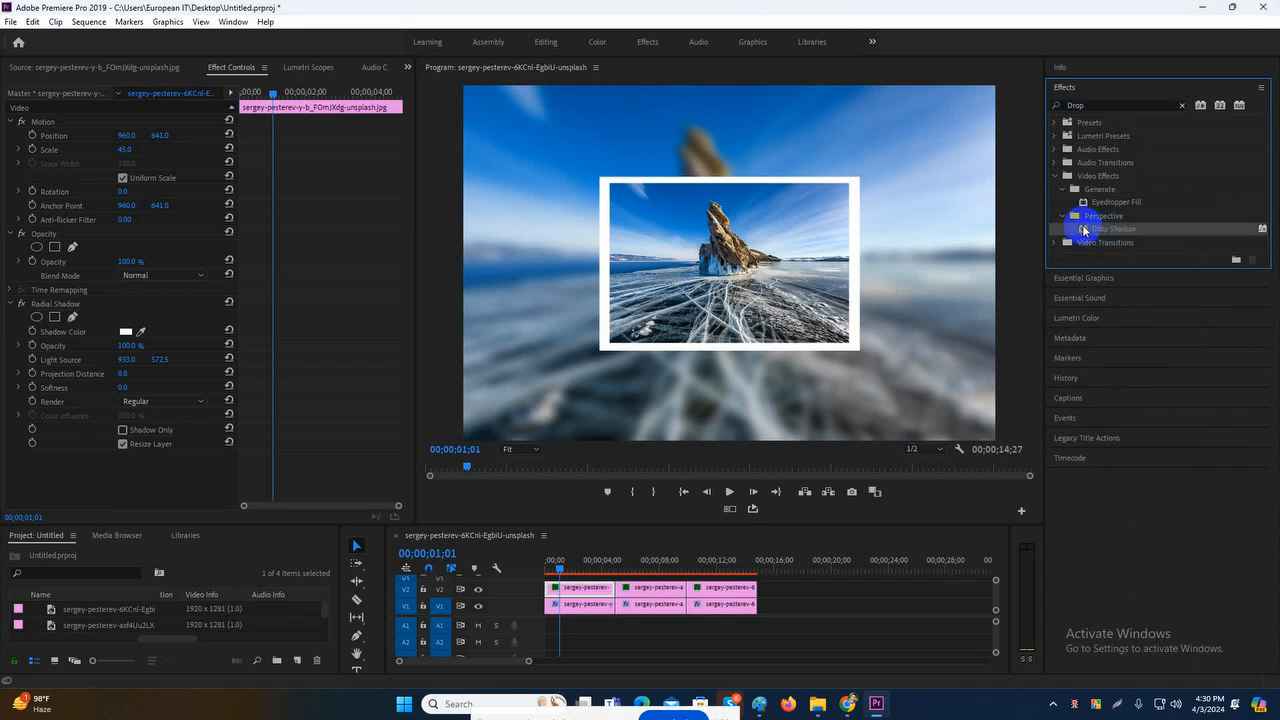
drag(1084, 229, 578, 593)
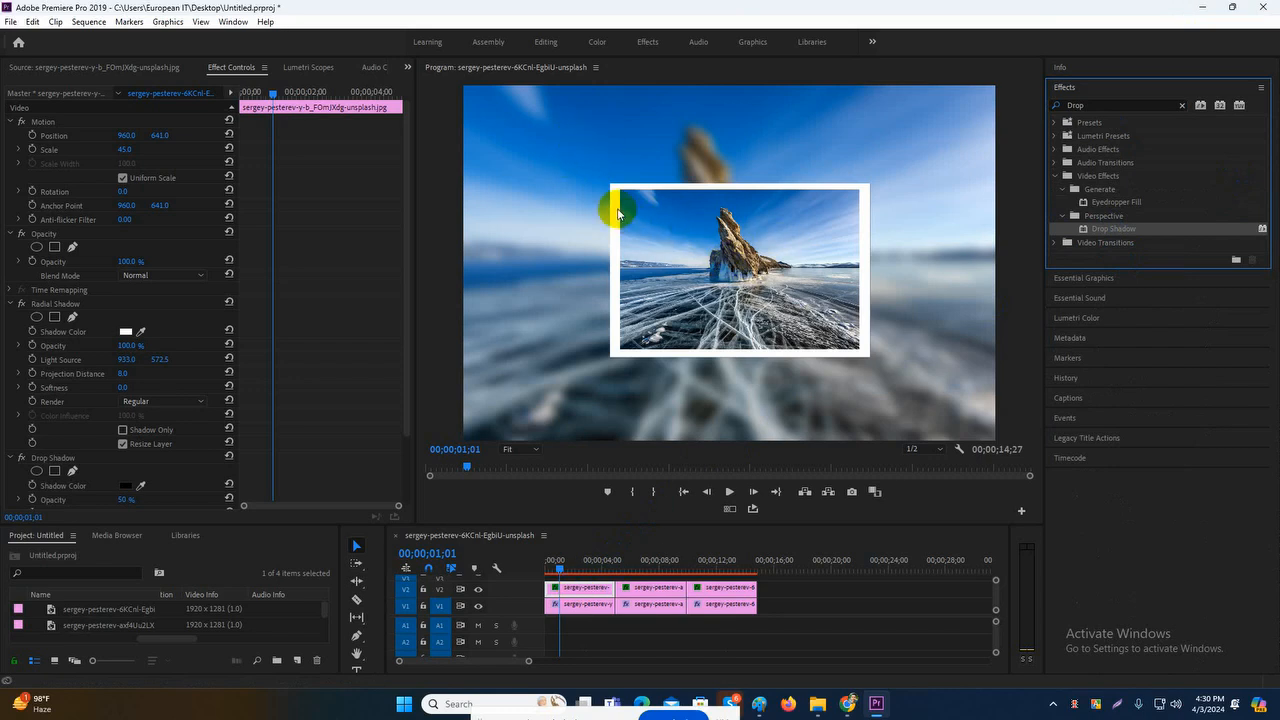
- Try the Shadow Only option of the first V2 clip's Drop Shadow and turn it back off
scroll(271, 340, down, 2)
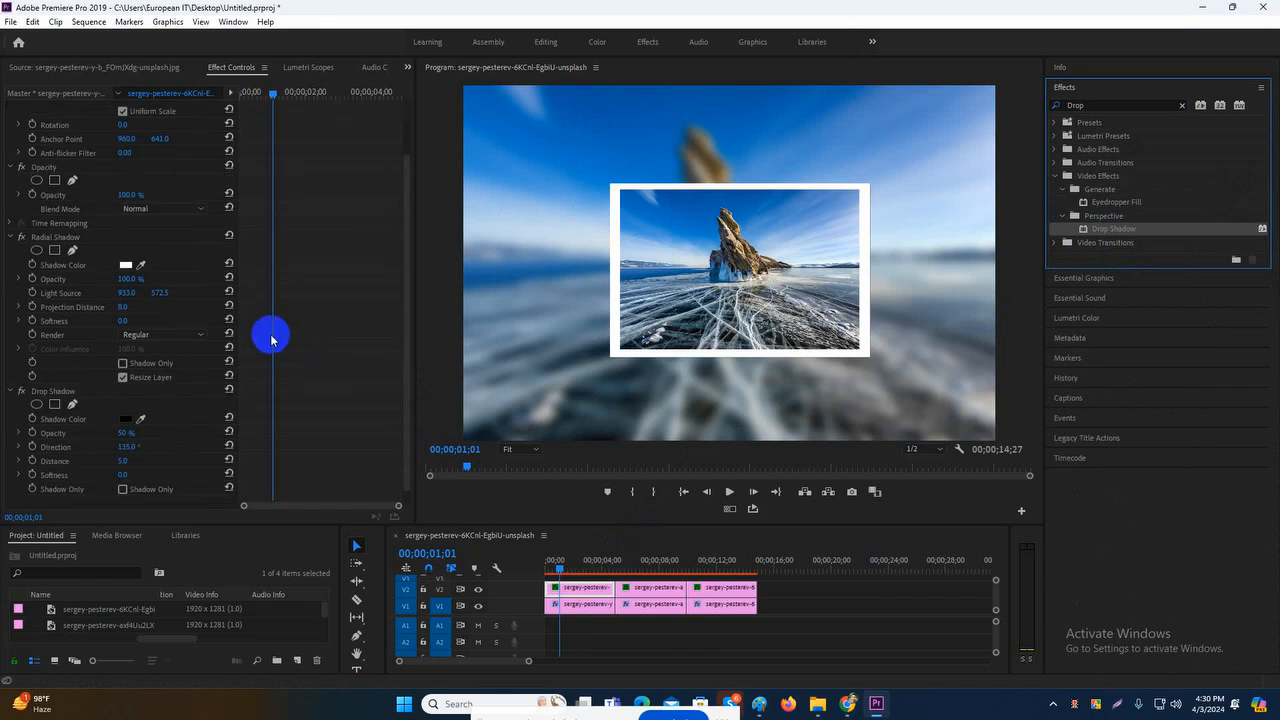
scroll(290, 345, down, 1)
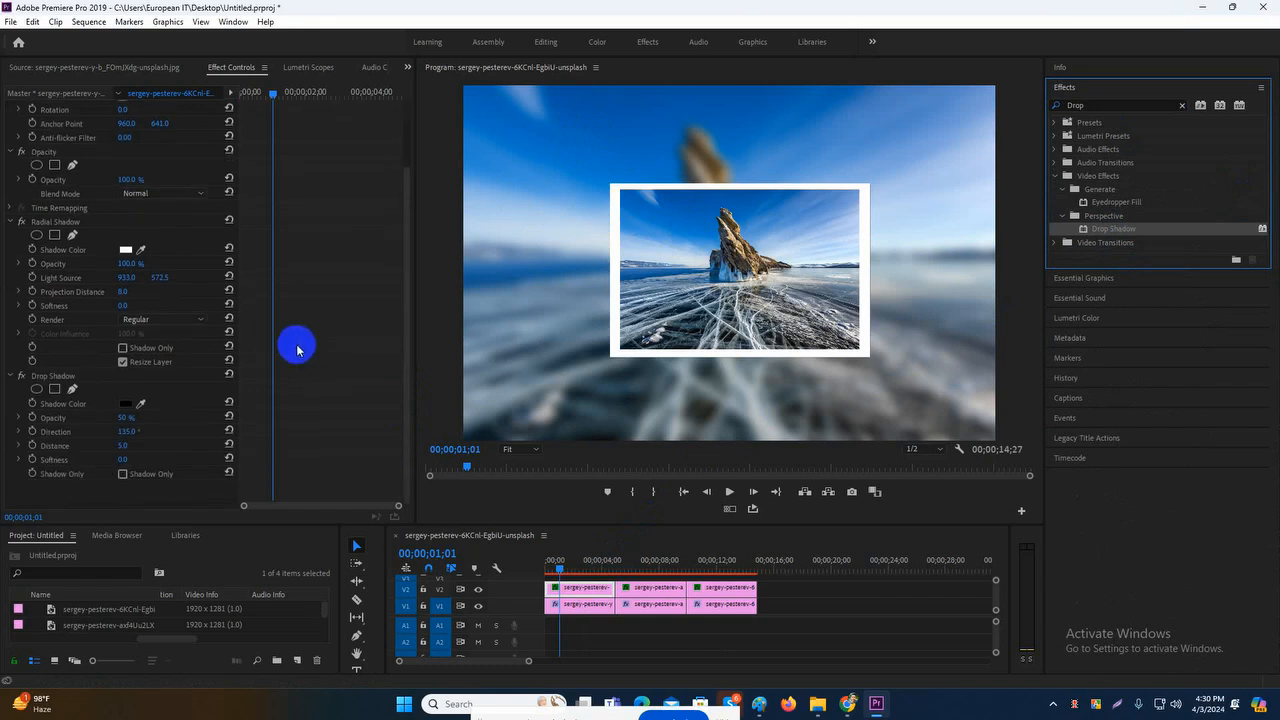
click(122, 474)
click(122, 474)
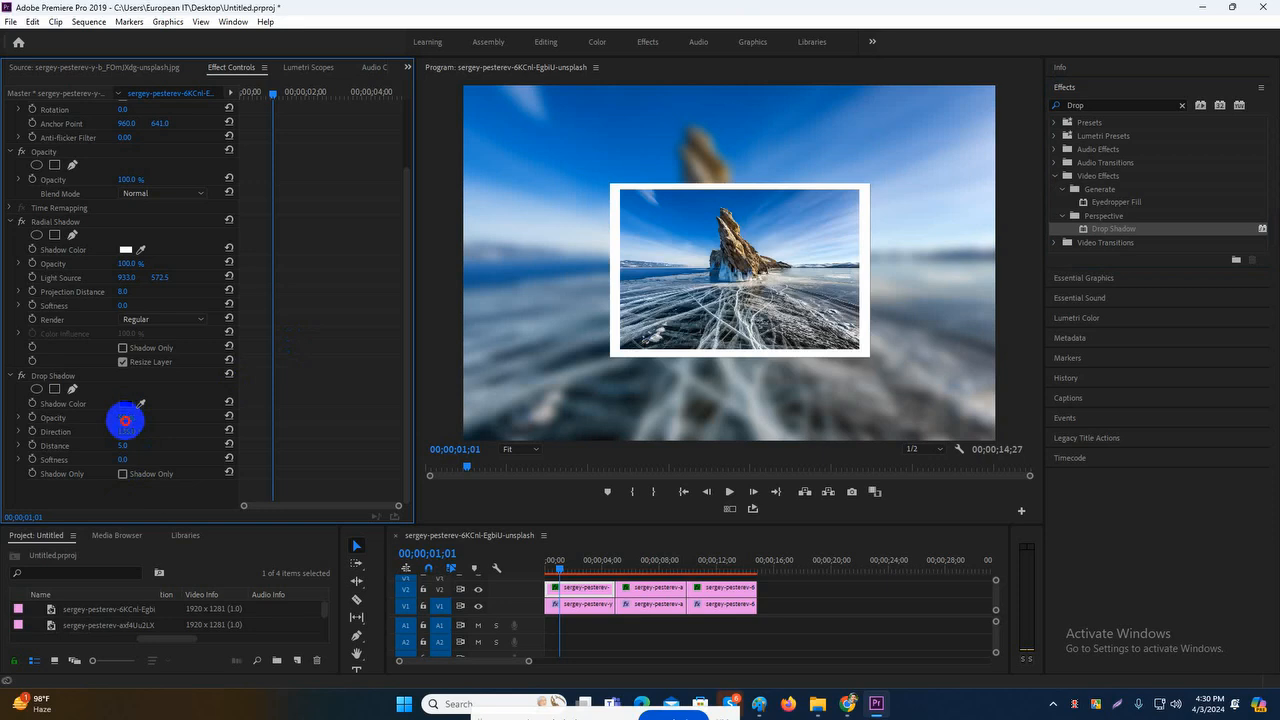
- Raise the Opacity of the first V2 clip's Drop Shadow to 100% and its Distance to 119
drag(125, 421, 402, 443)
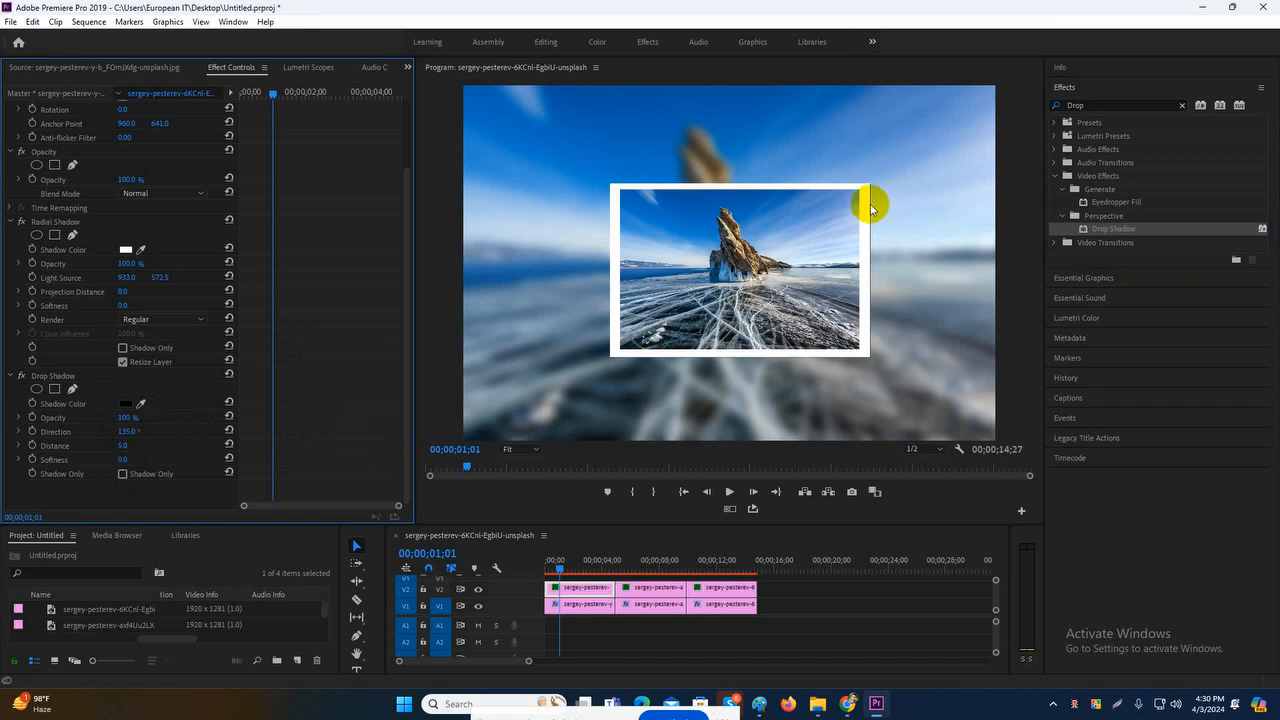
drag(123, 445, 206, 448)
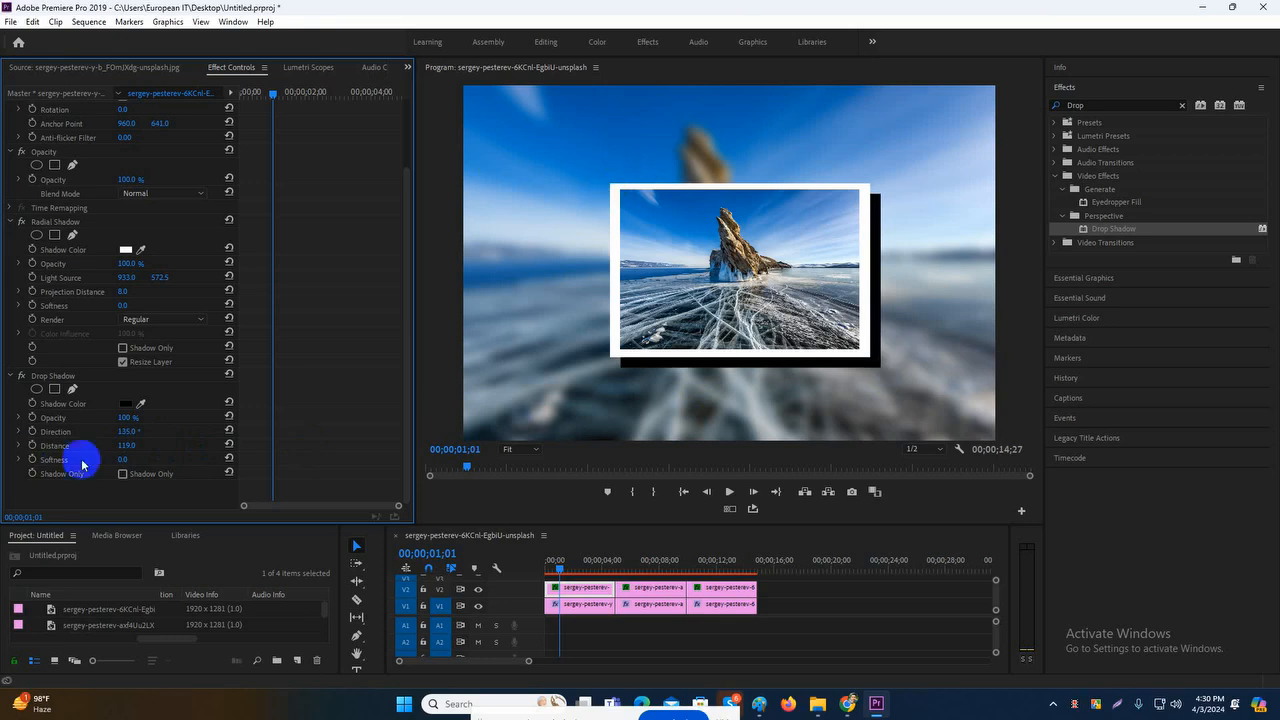
- Try Drop Shadow Direction values of 0° and 52° on the first V2 clip and render the sequence preview
click(122, 435)
drag(123, 433, 409, 474)
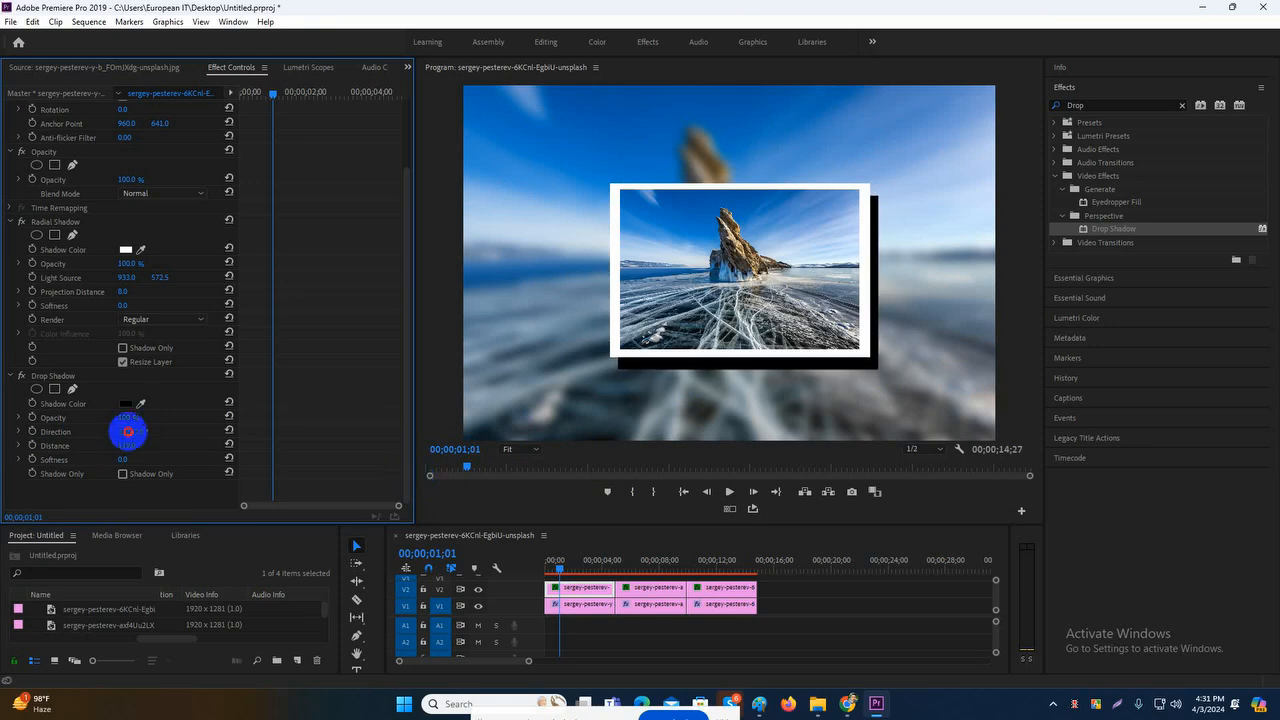
click(128, 431)
text(0)
key(Return)
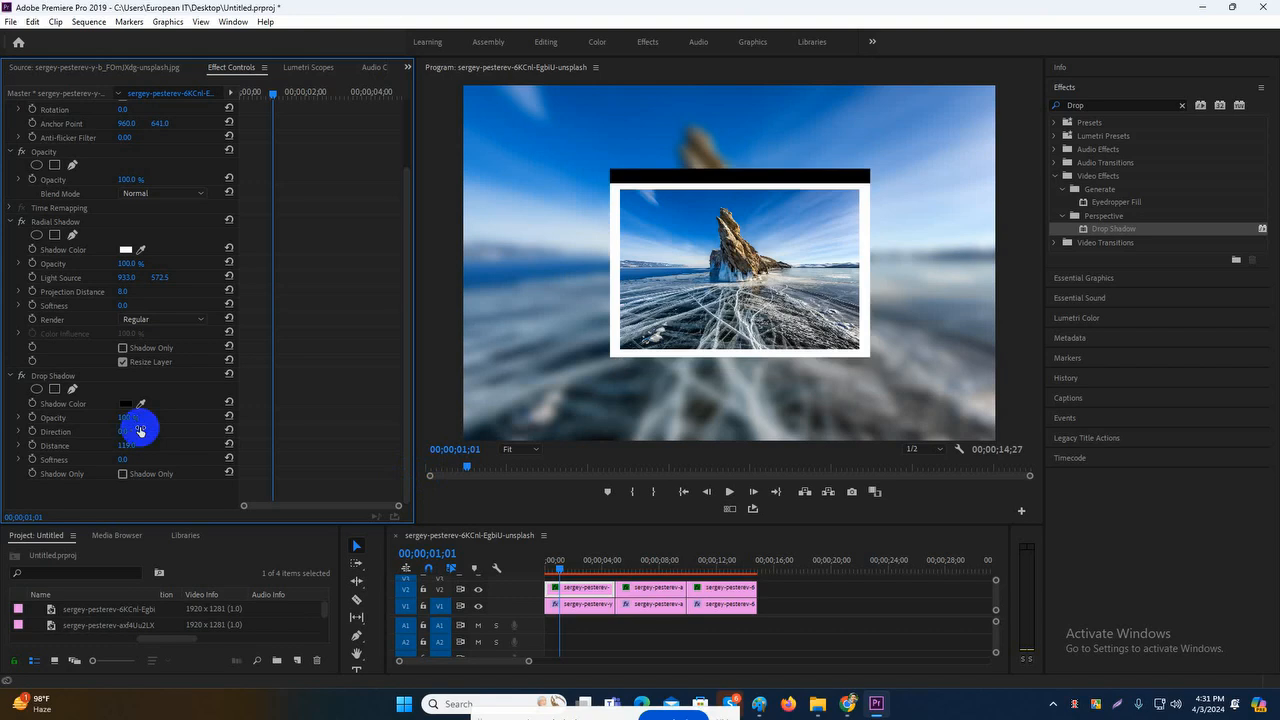
mouse_move(128, 433)
mouse_down()
mouse_move(180, 437)
mouse_move(126, 434)
mouse_move(137, 432)
mouse_up()
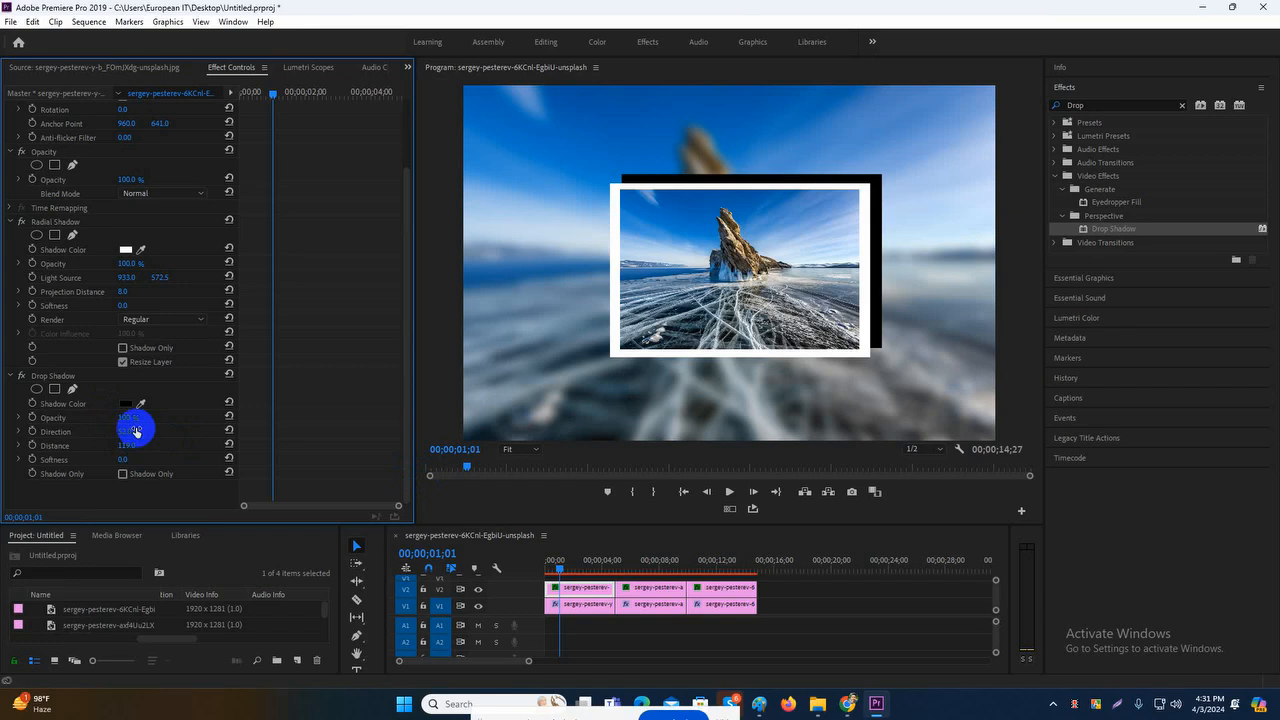
key(Return)
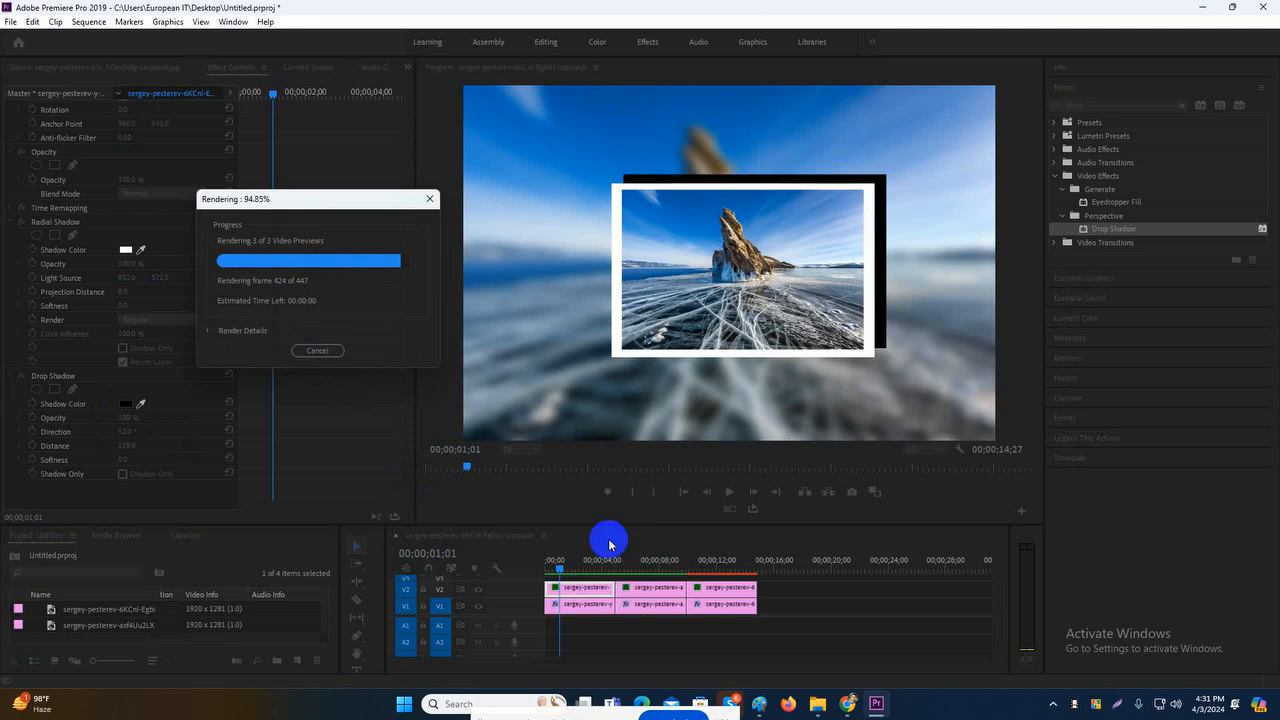
drag(555, 567, 579, 567)
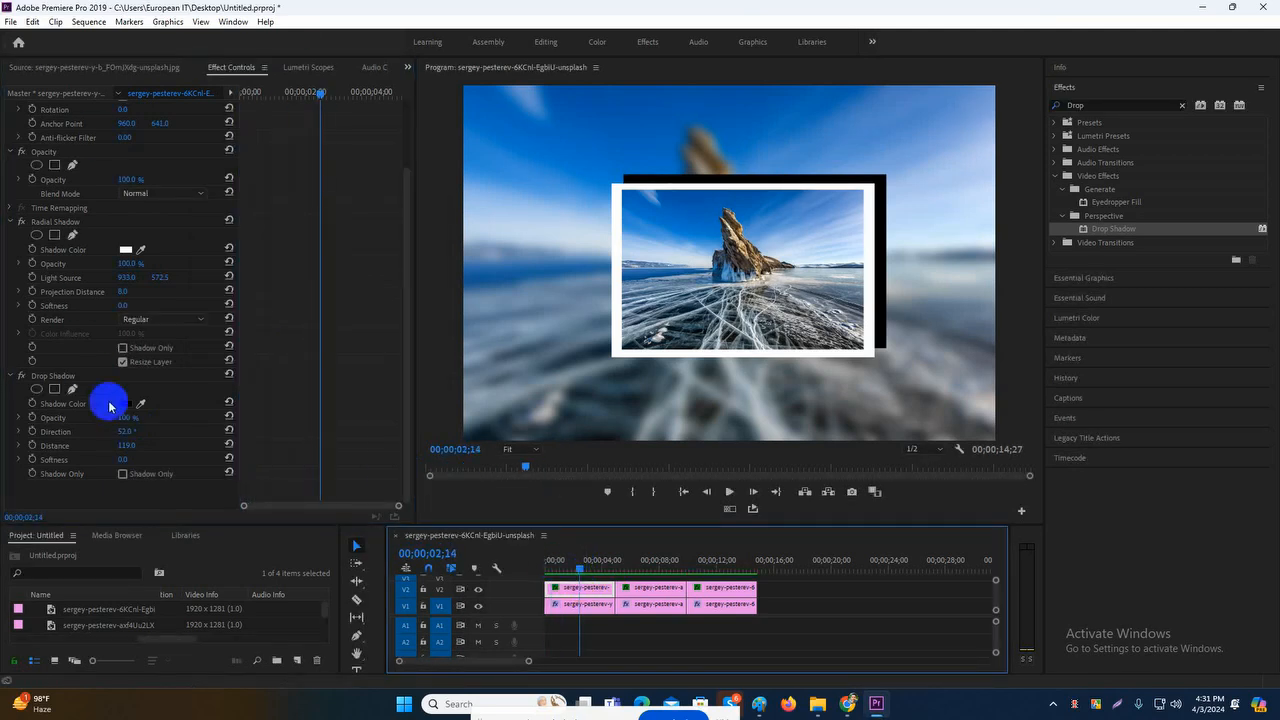
- Set the first V2 clip's Drop Shadow Direction to 135°, Distance to 52, Softness to 173 and Opacity to 56%
click(125, 434)
drag(125, 436, 86, 452)
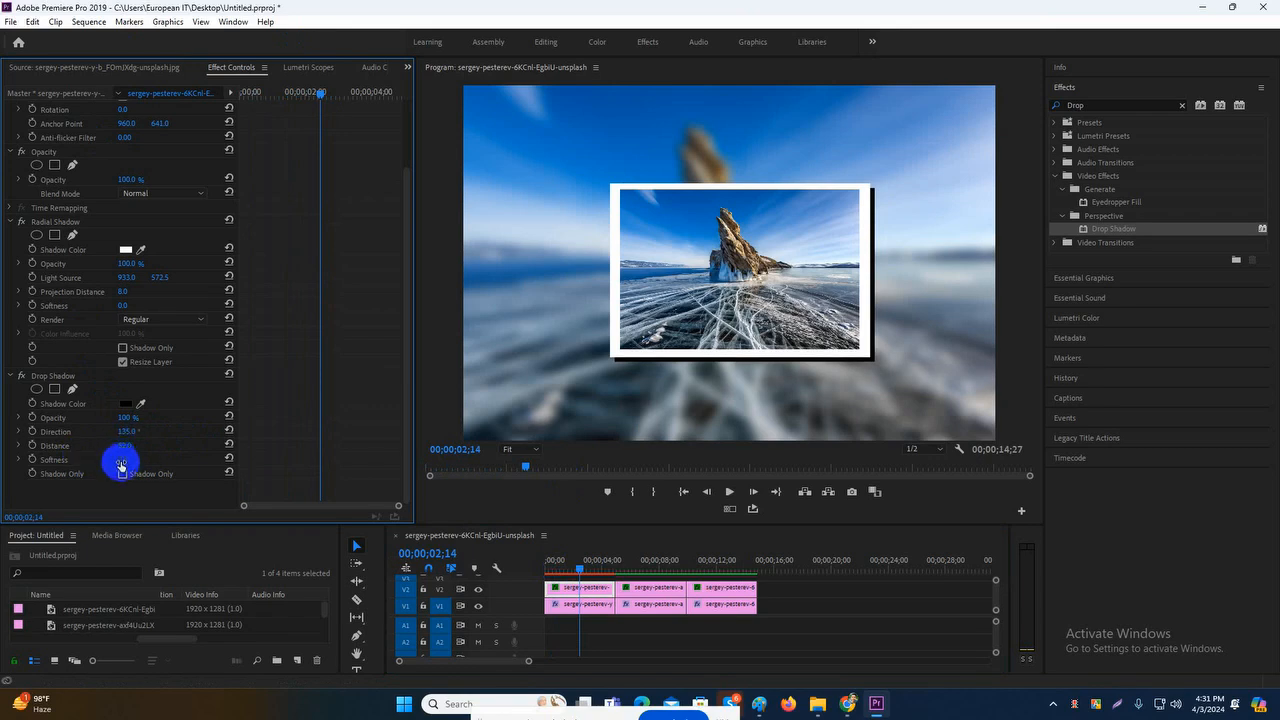
drag(124, 462, 240, 462)
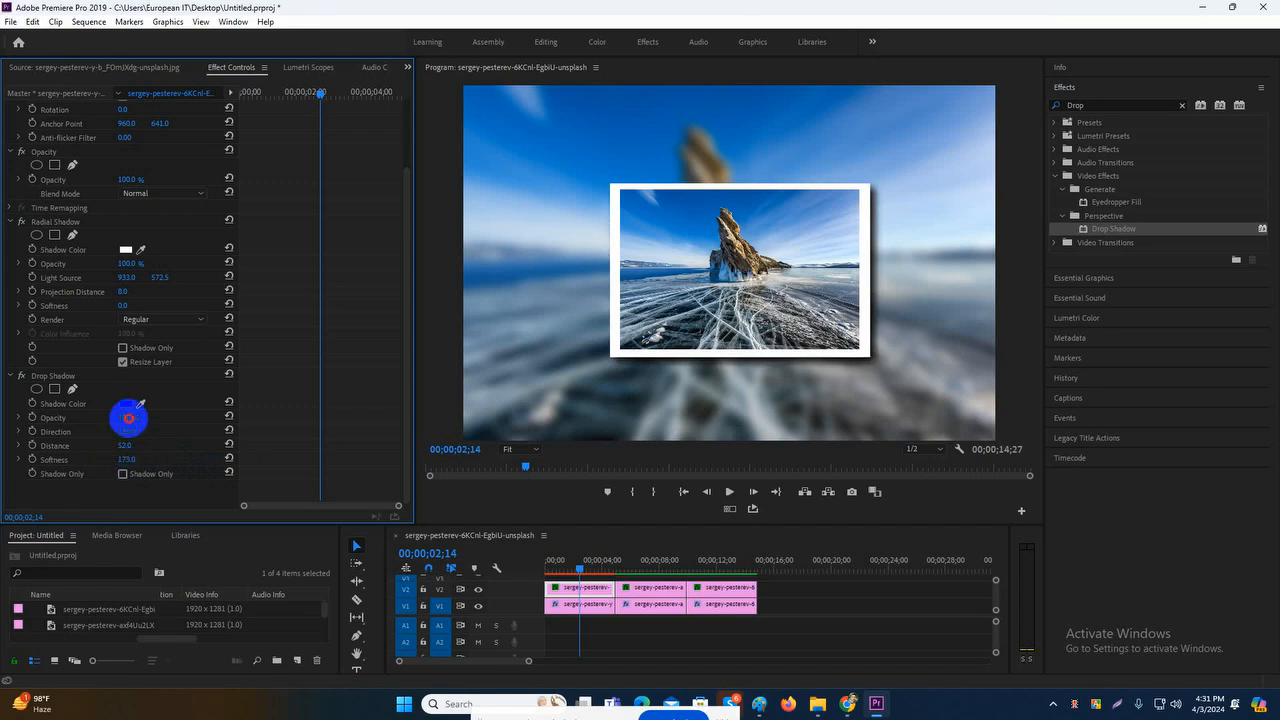
drag(128, 418, 45, 414)
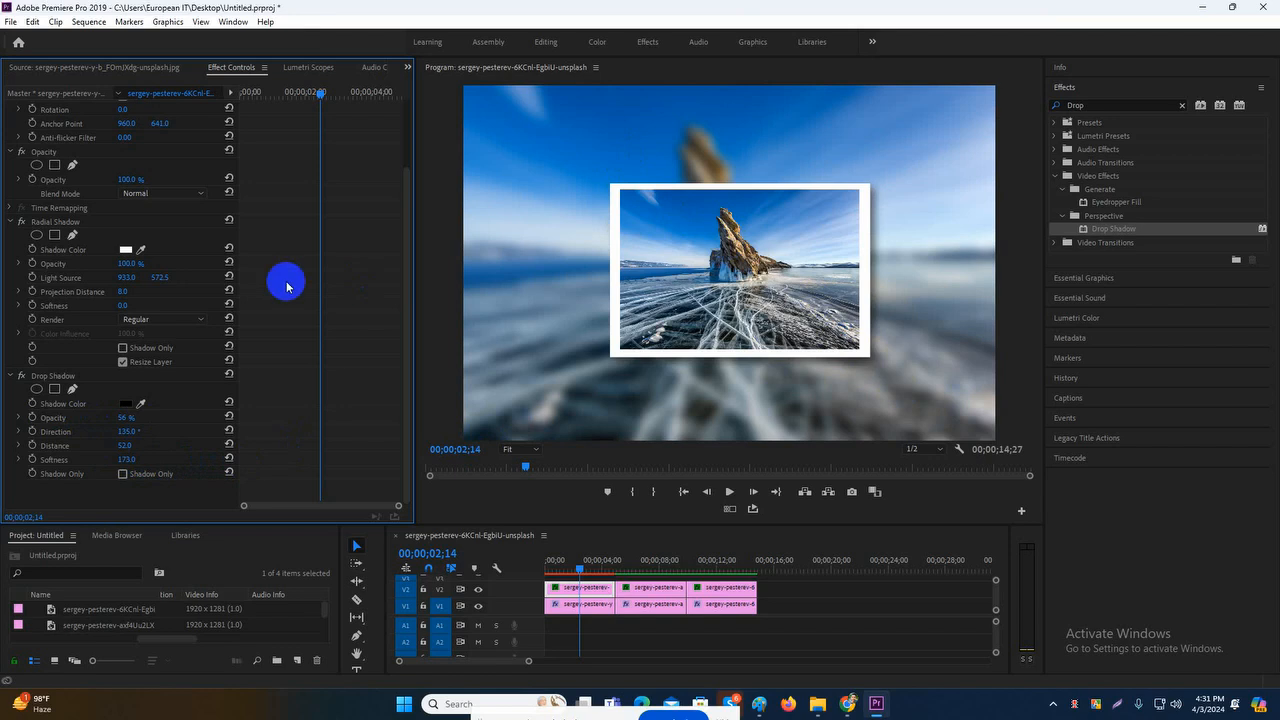
- Reposition the first V2 clip by setting its Motion Position to 911, 627
scroll(286, 284, up, 3)
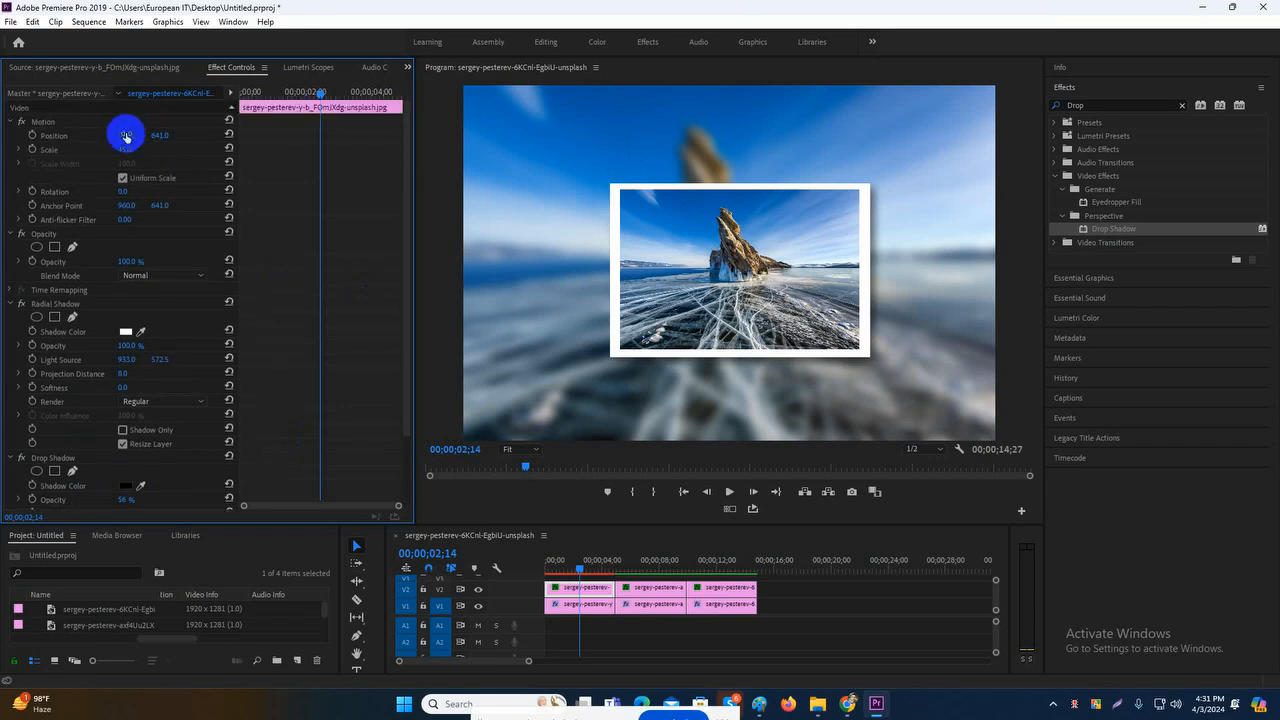
drag(124, 134, 88, 136)
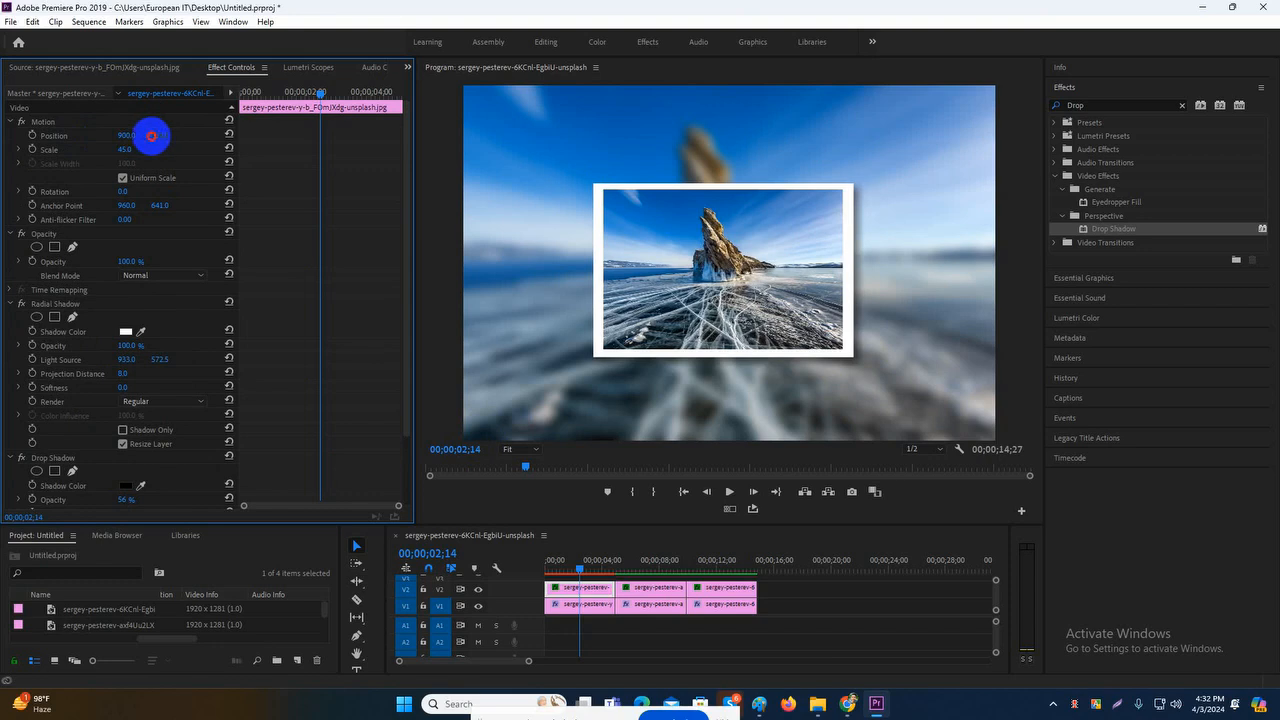
mouse_move(151, 136)
mouse_down()
mouse_move(109, 129)
mouse_move(130, 133)
mouse_up()
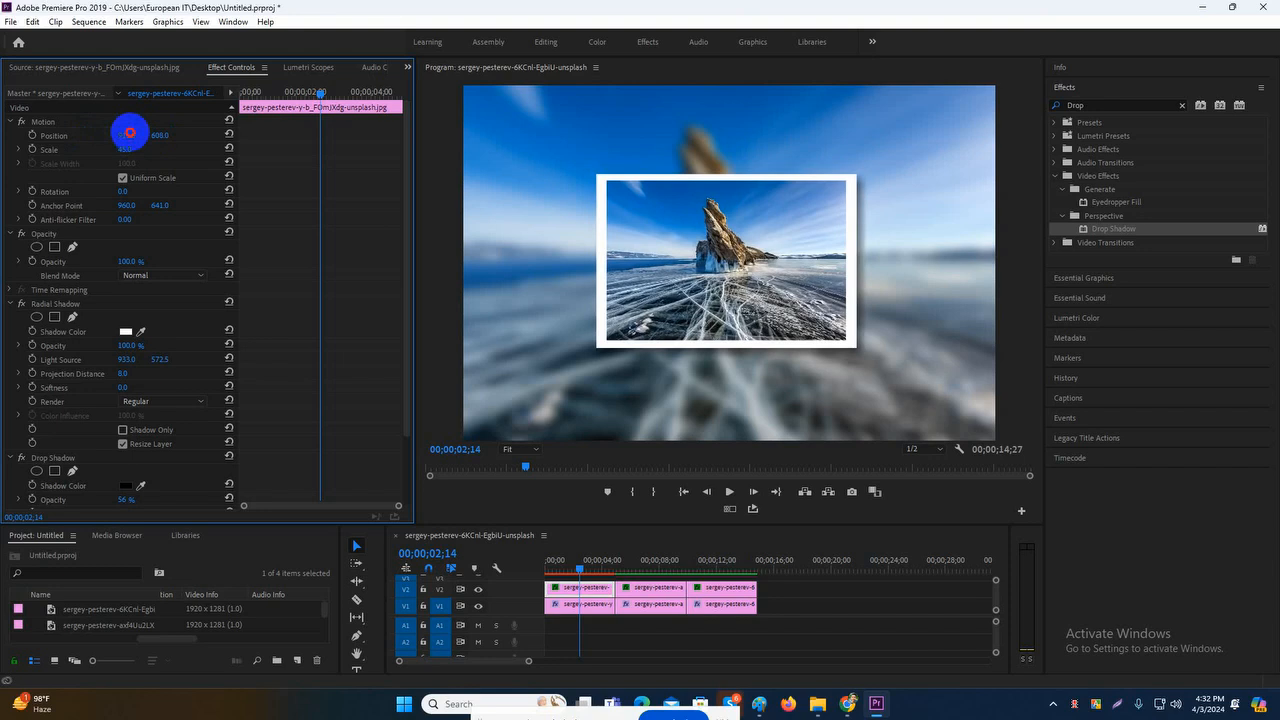
scroll(275, 235, down, 3)
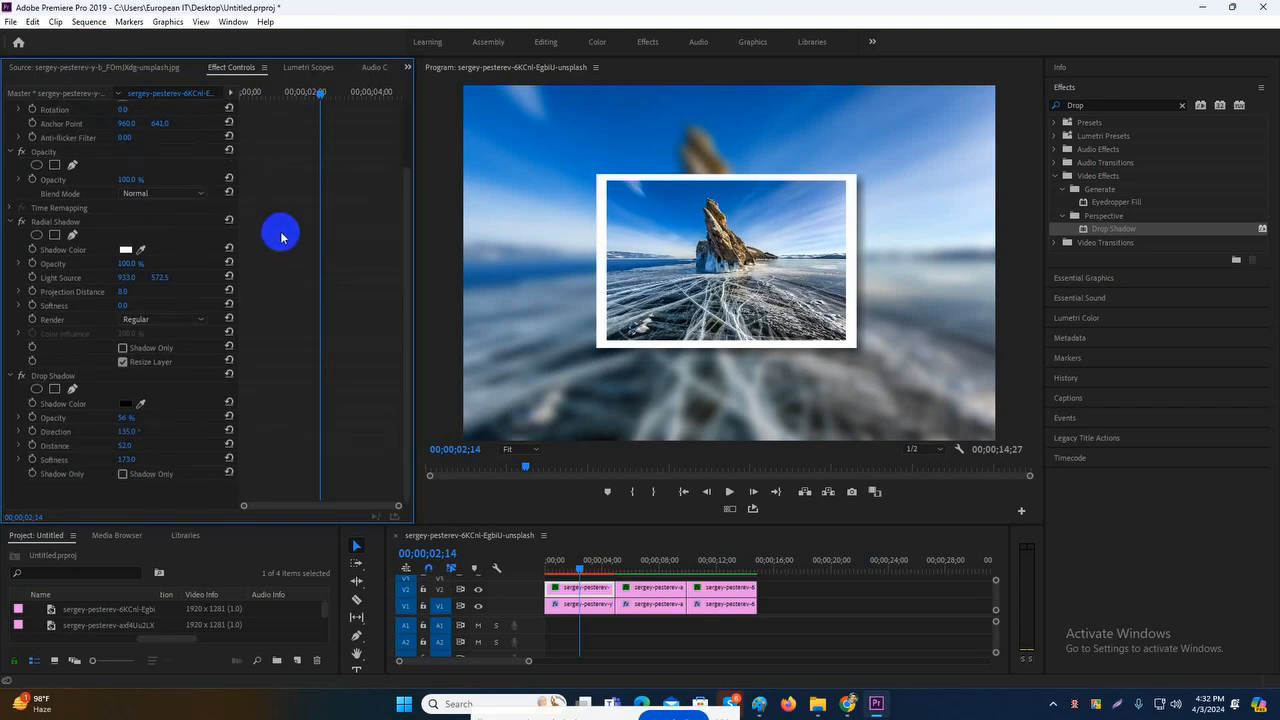
scroll(156, 158, up, 3)
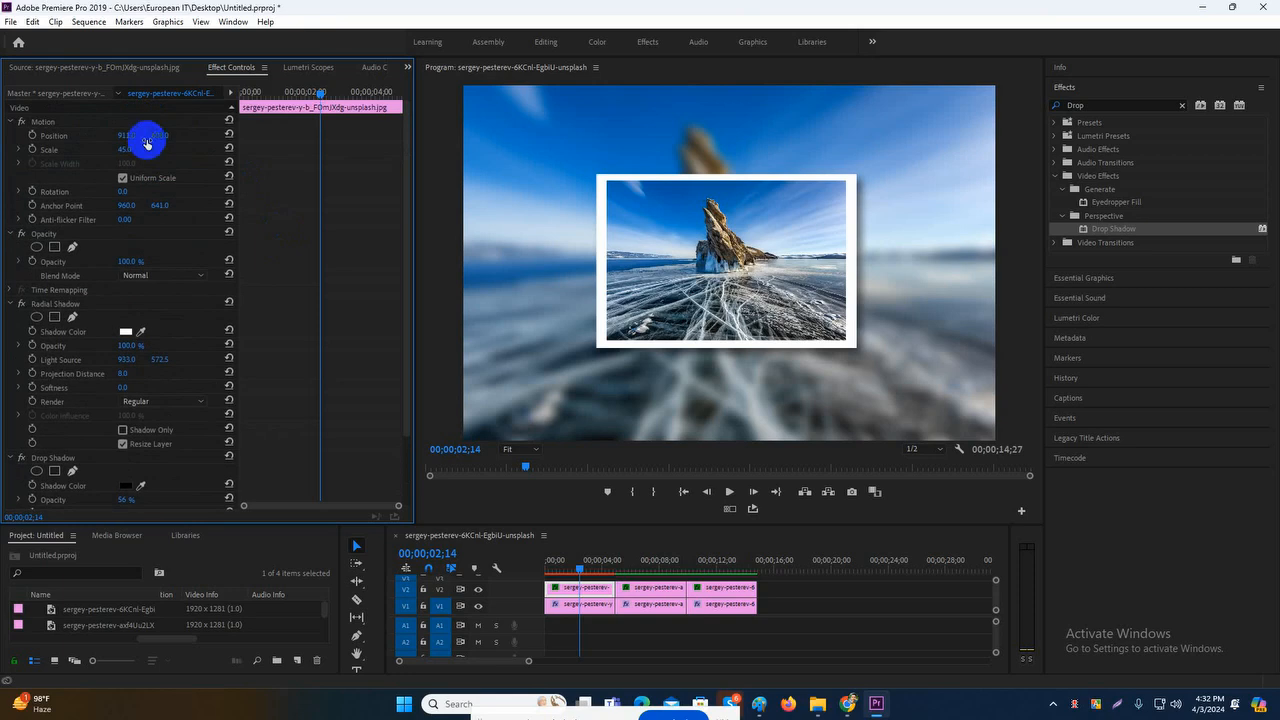
drag(157, 131, 171, 134)
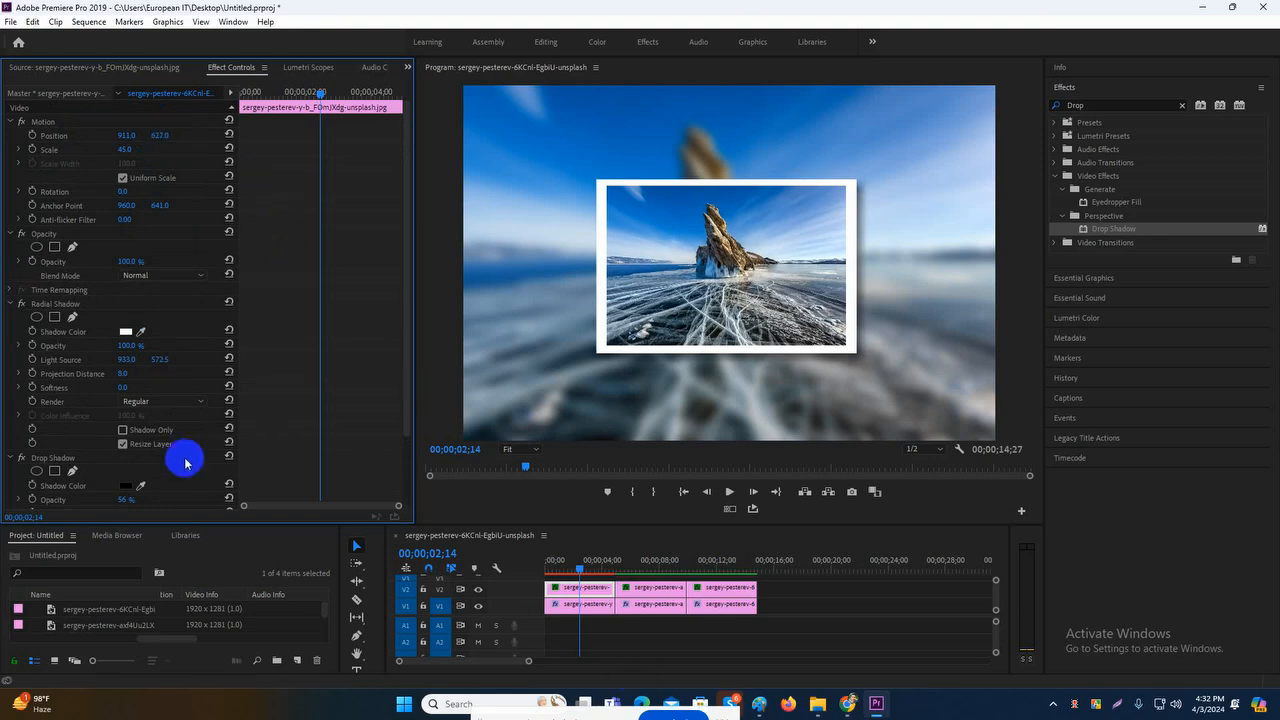
- Fine-tune the Opacity of the first V2 clip's Drop Shadow to 58%
scroll(285, 375, down, 1)
scroll(297, 378, down, 3)
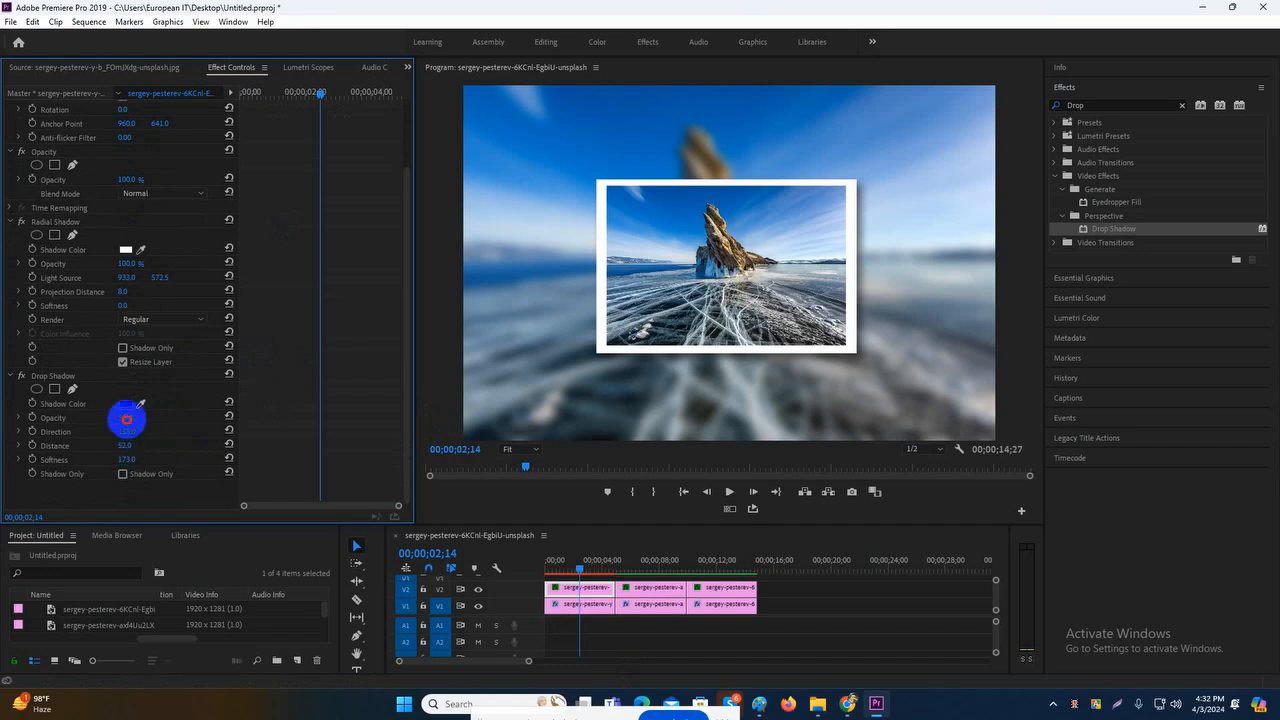
drag(127, 420, 165, 404)
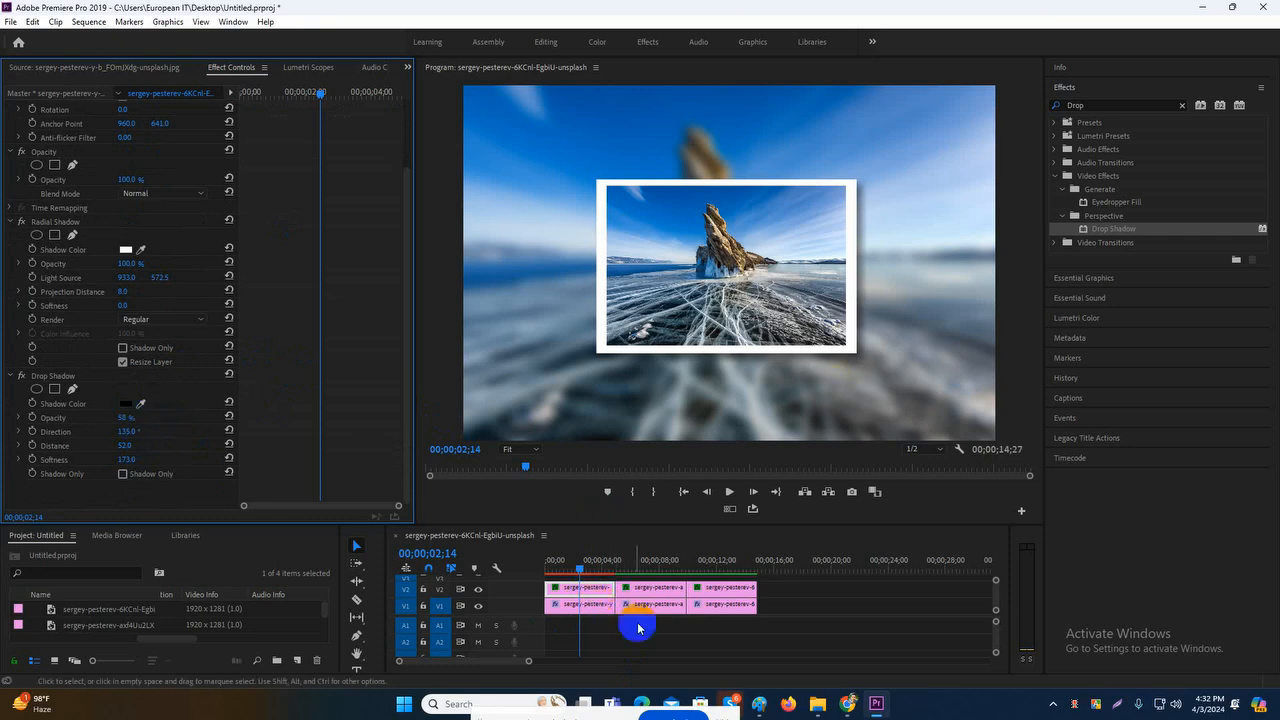
- Copy the Drop Shadow effect from the first V2 clip and paste it onto the second and third V2 clips
click(651, 589)
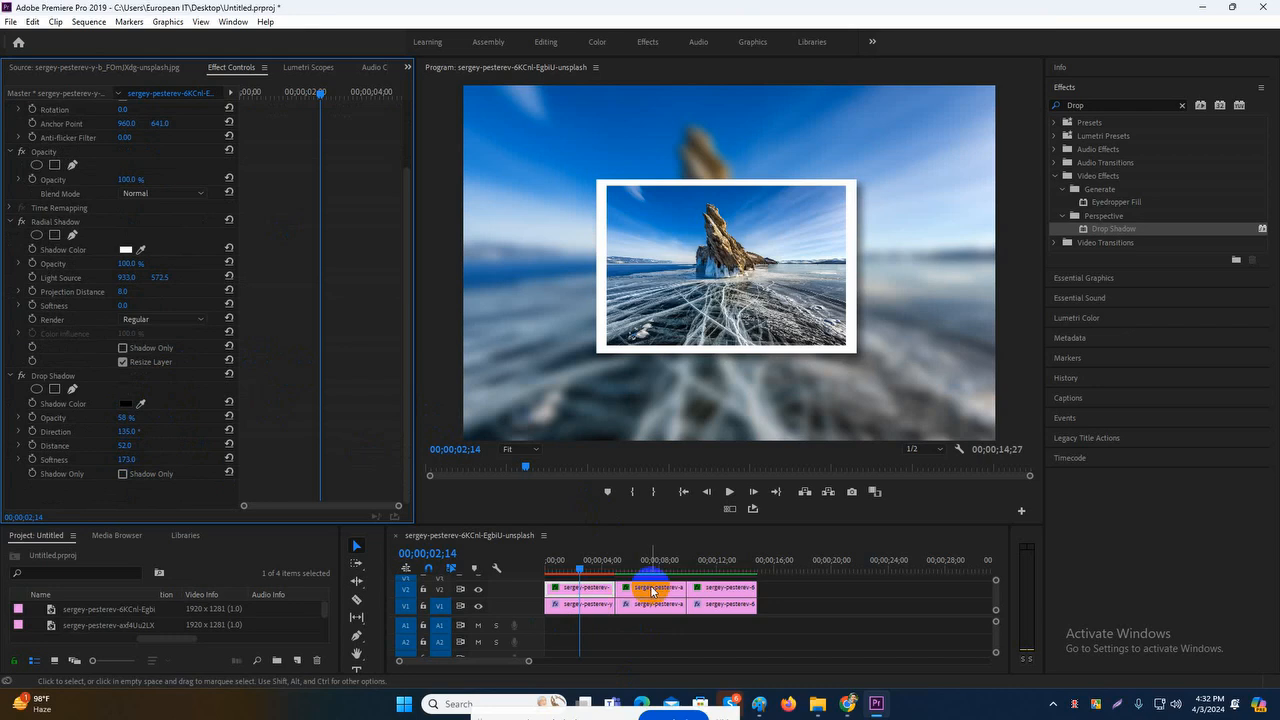
click(580, 590)
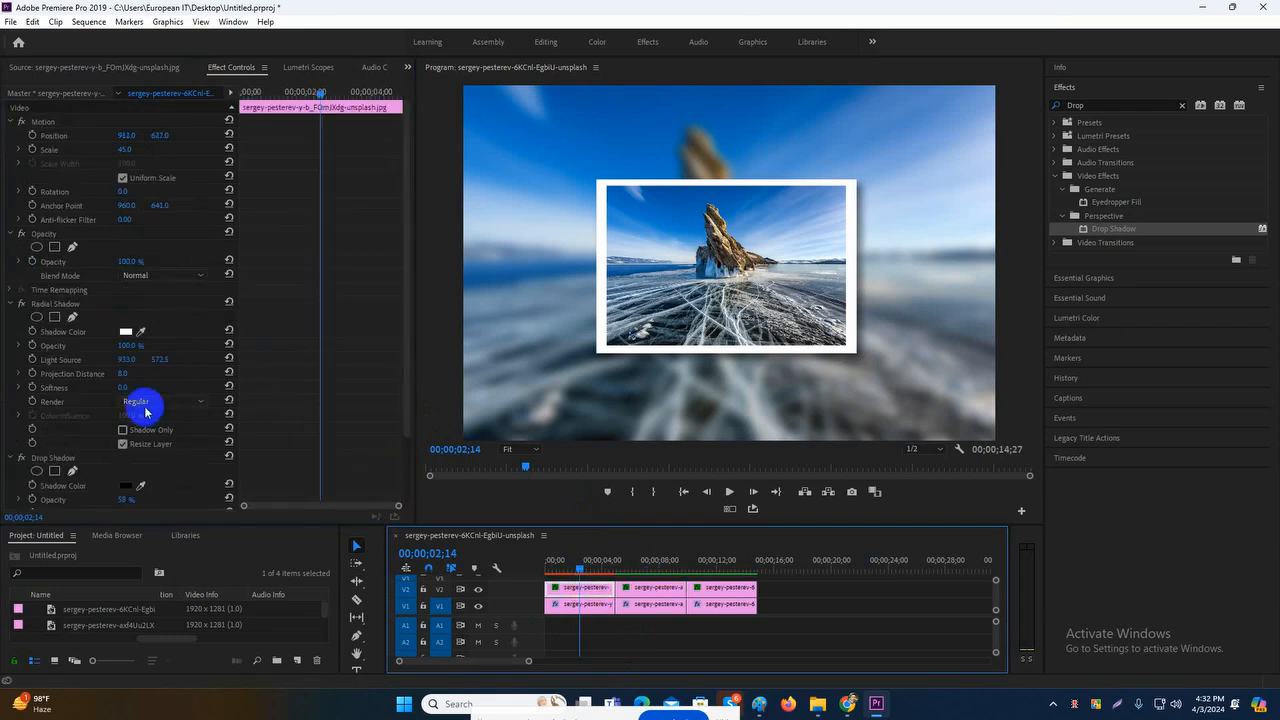
scroll(280, 405, down, 3)
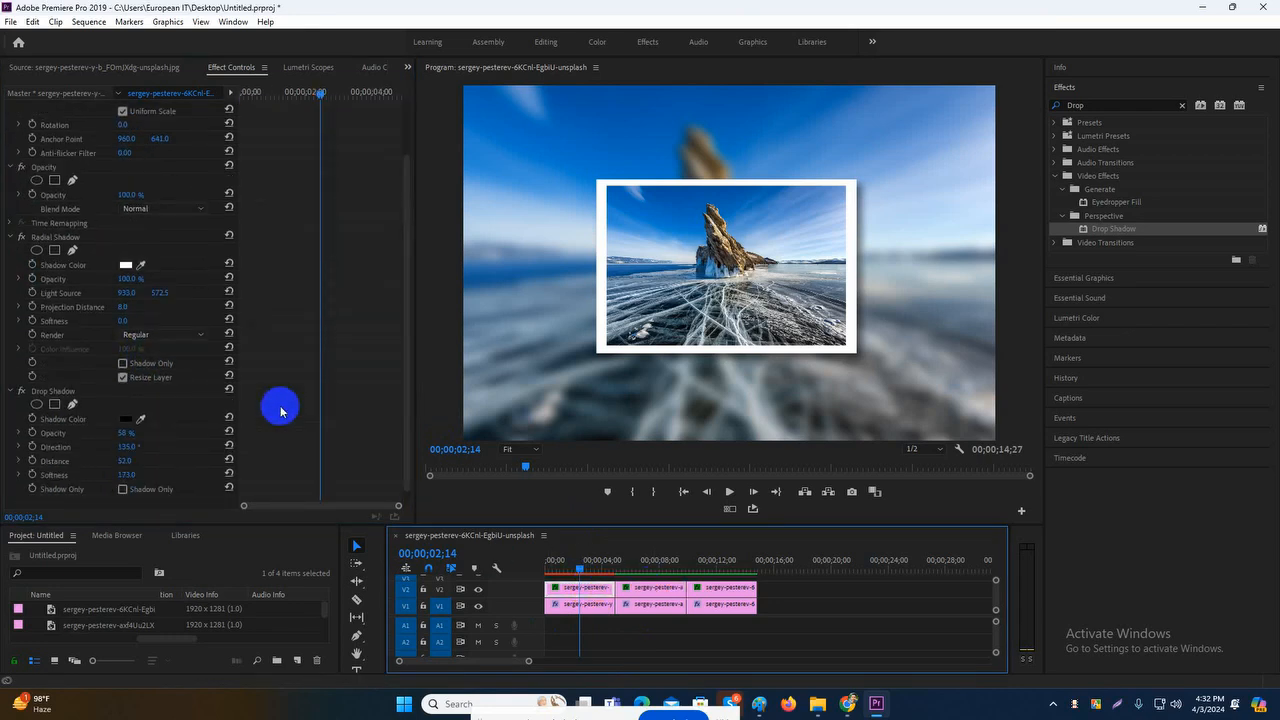
right_click(96, 375)
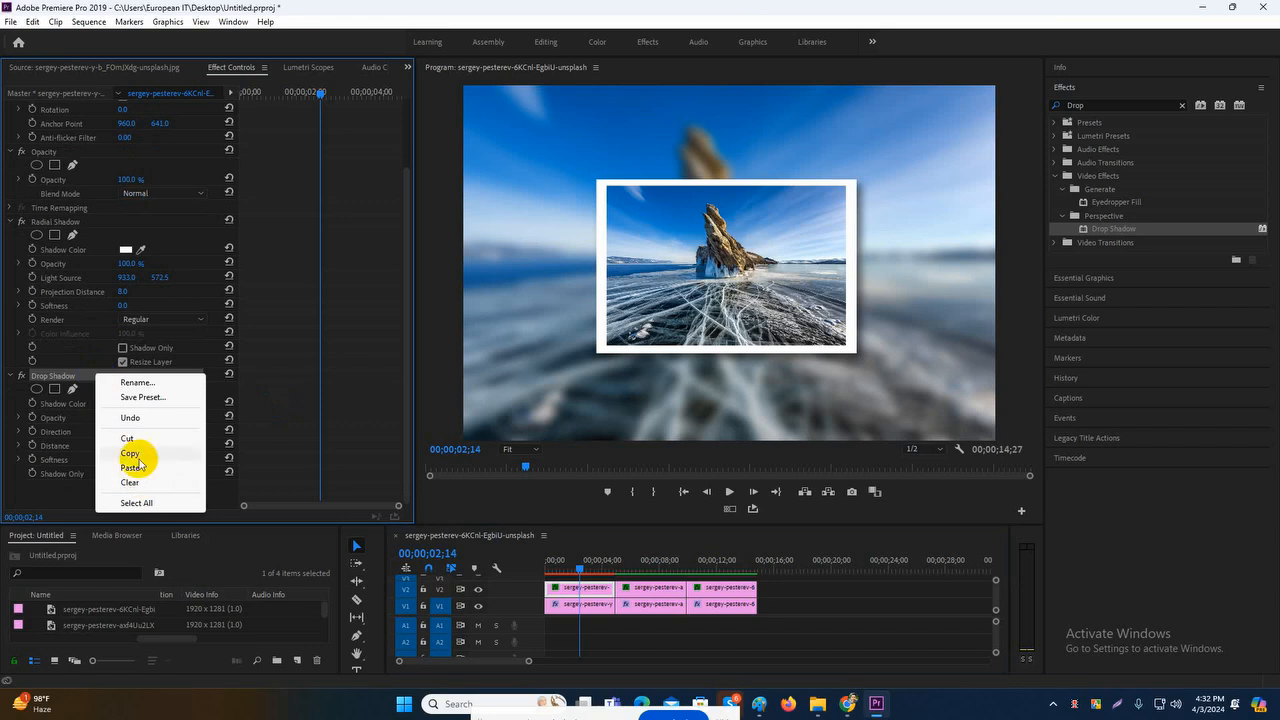
click(135, 455)
click(652, 590)
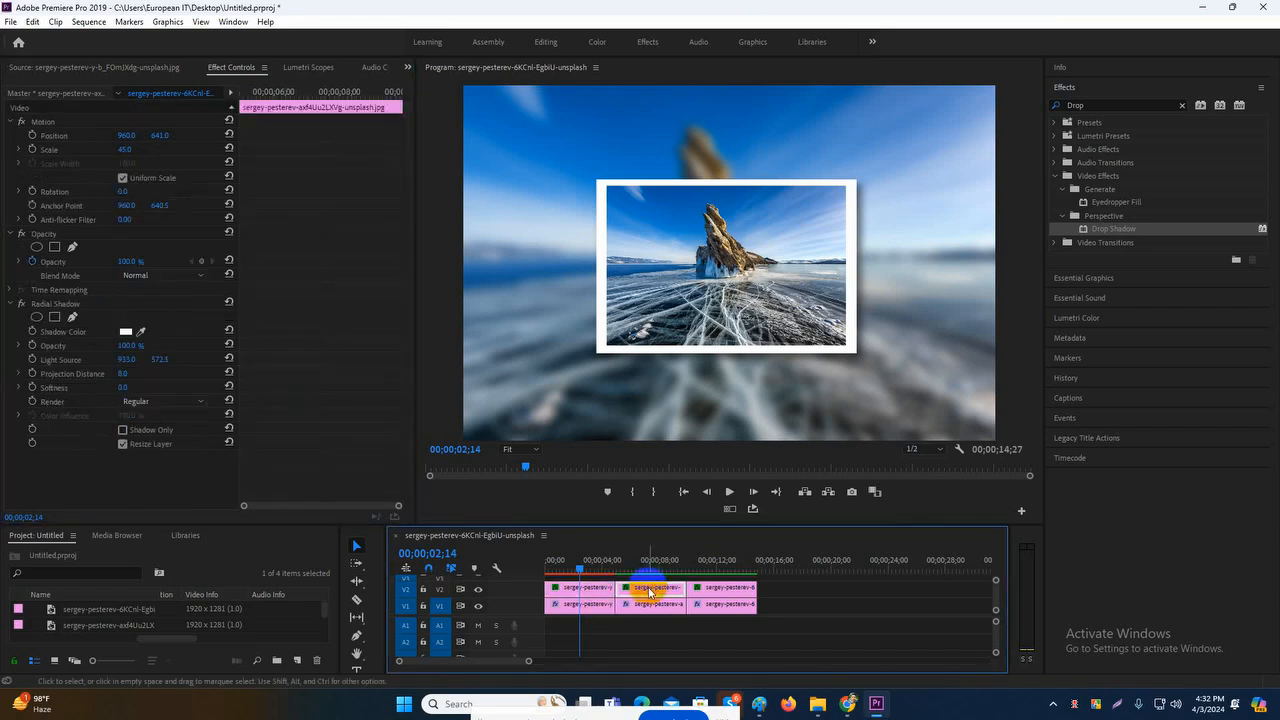
click(728, 592)
key(ctrl+v)
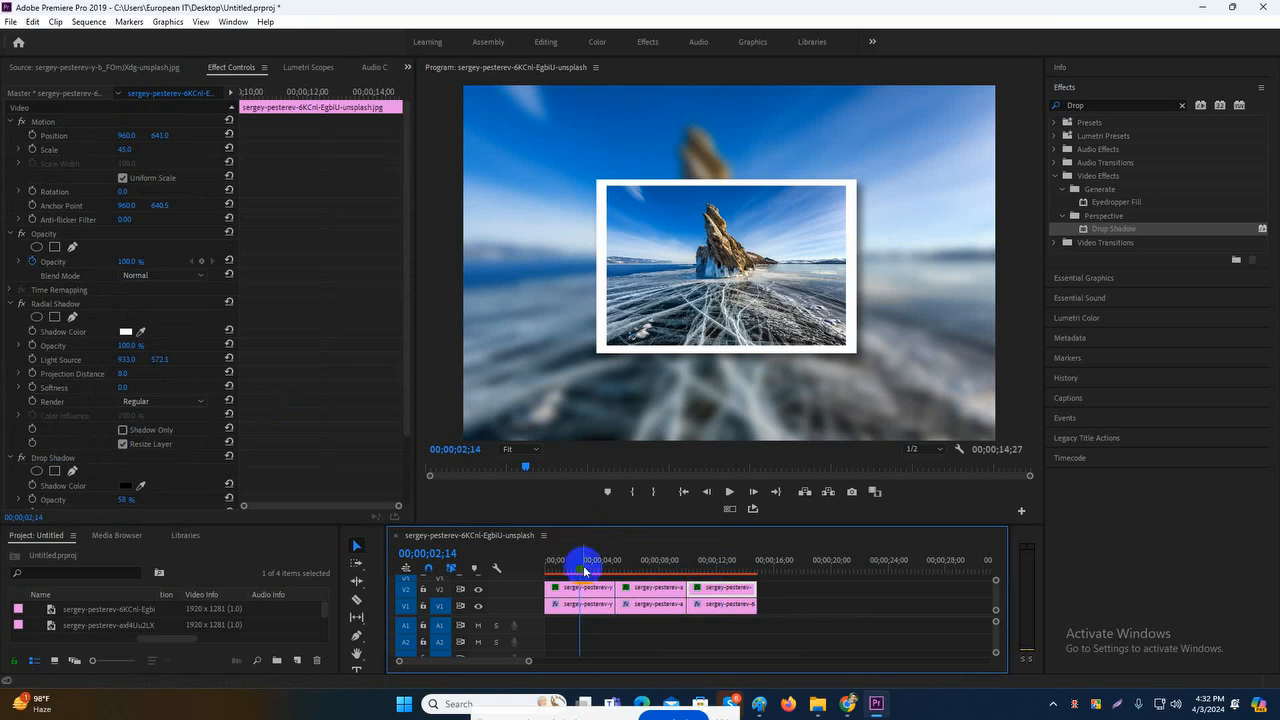
- Start Scale keyframing on the first V2 clip with a keyframe at 00;00;00;16
mouse_move(580, 570)
mouse_down()
mouse_move(716, 575)
mouse_move(569, 566)
mouse_move(725, 568)
mouse_move(563, 561)
mouse_up()
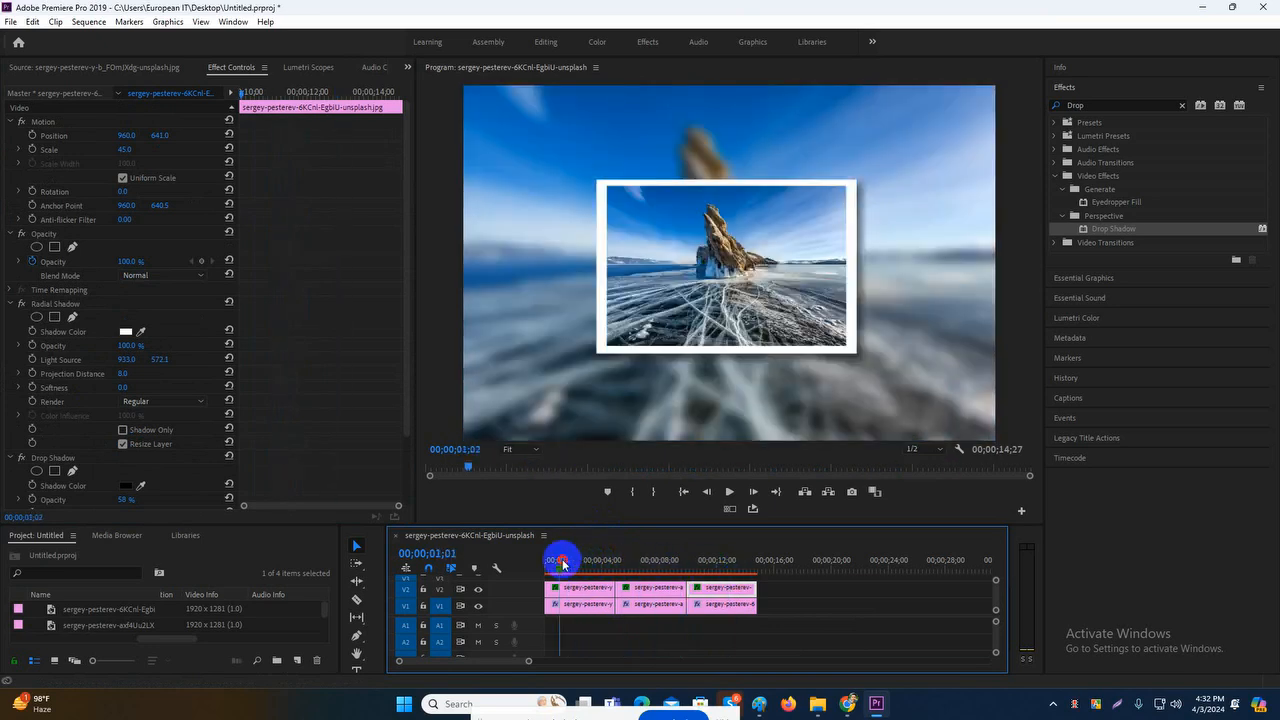
click(587, 591)
click(637, 585)
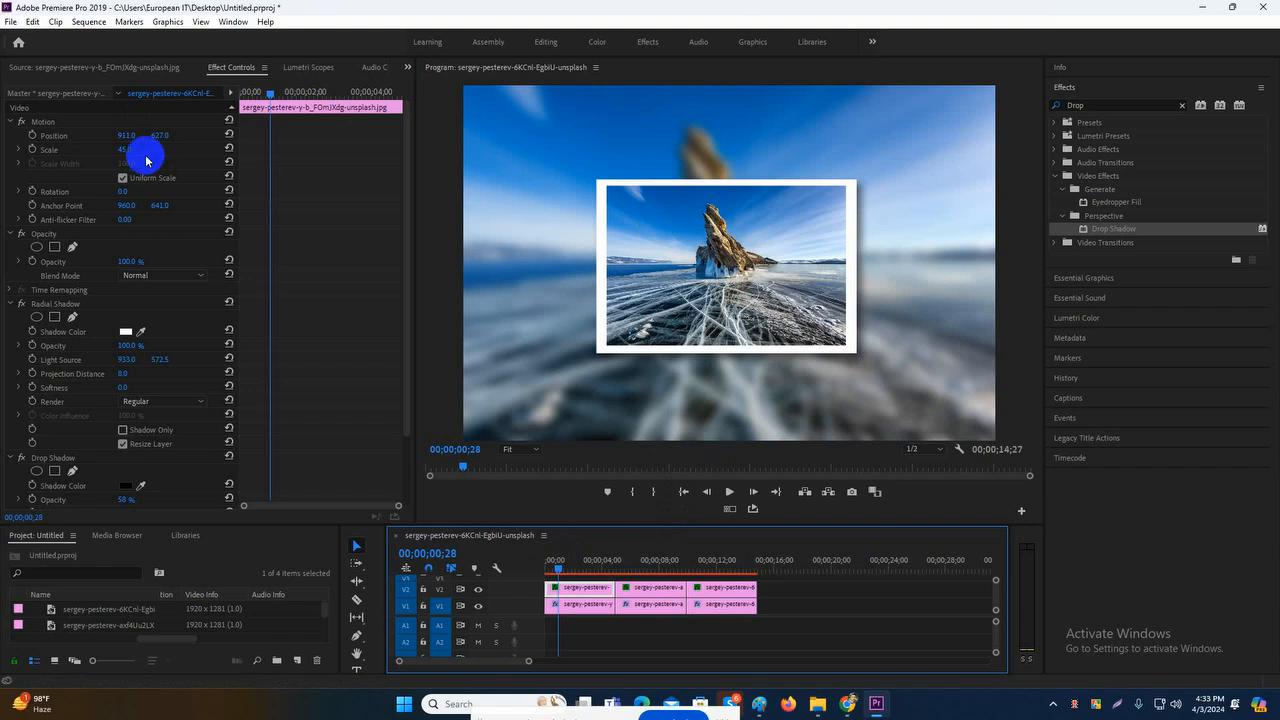
drag(268, 93, 256, 92)
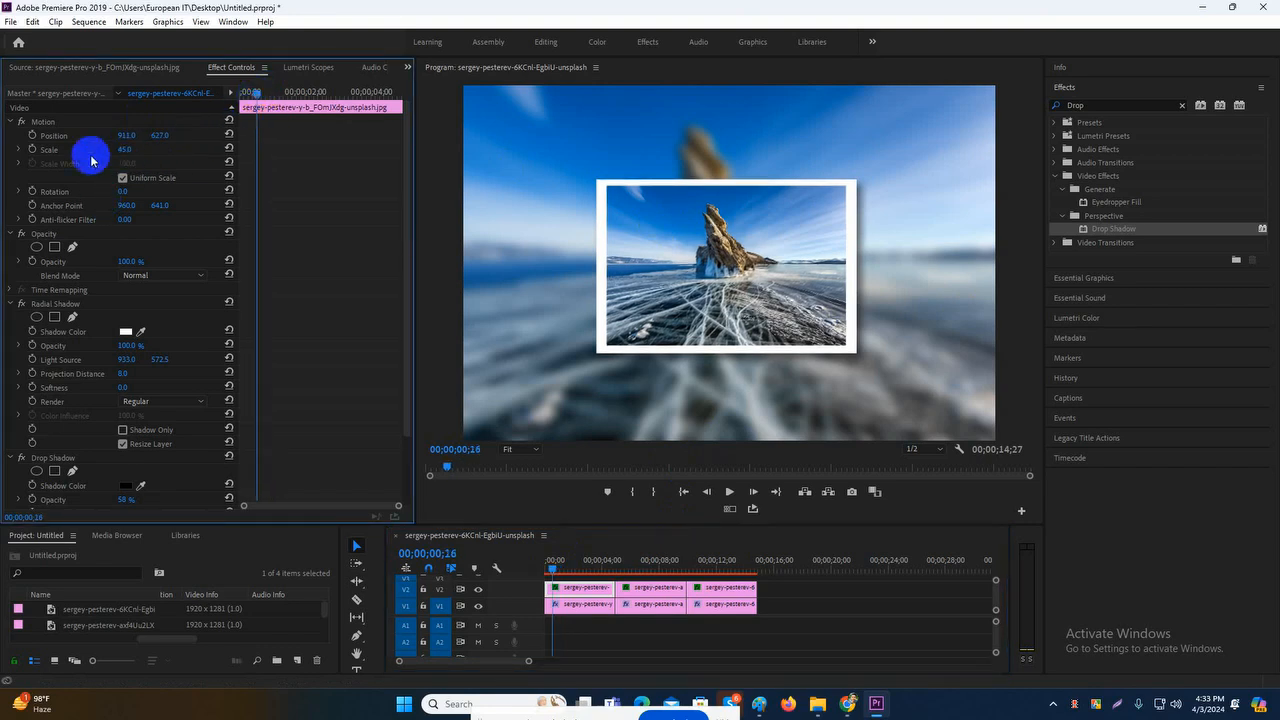
click(33, 150)
- Add an ending Scale keyframe of 56 to the first V2 clip at 00;00;04;00
drag(253, 92, 383, 106)
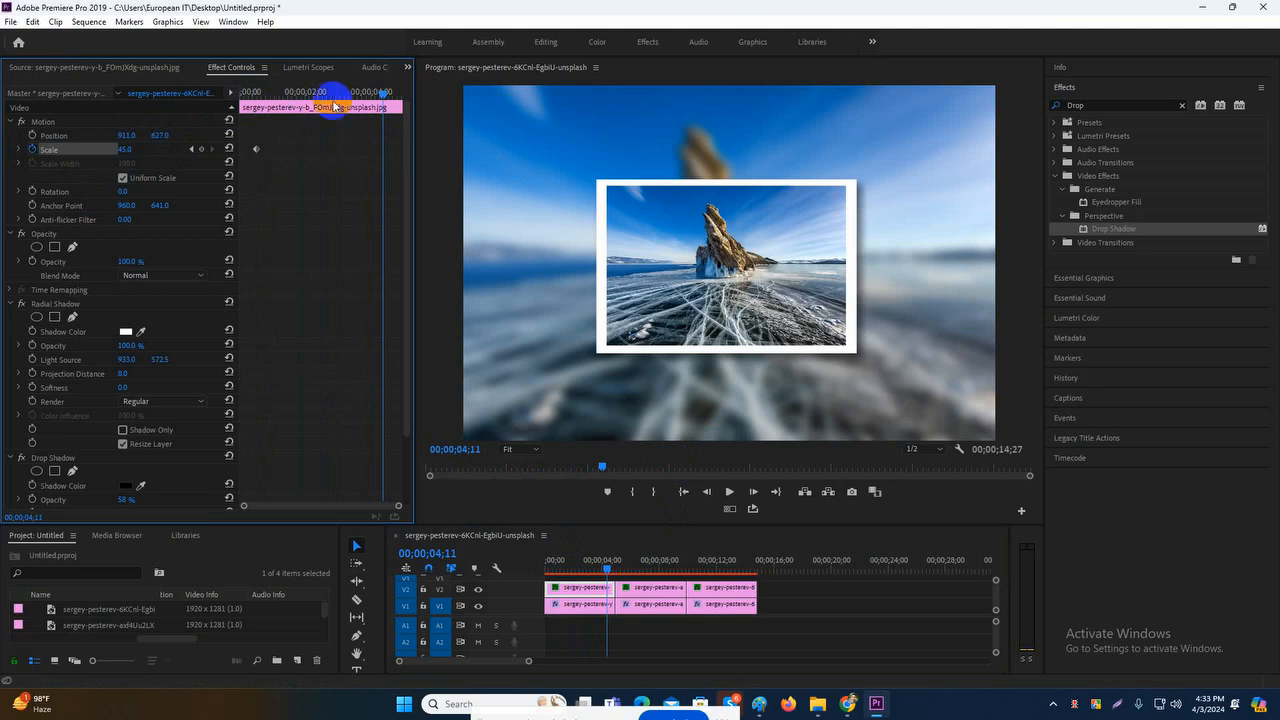
mouse_move(371, 94)
mouse_down()
mouse_move(322, 100)
mouse_move(371, 103)
mouse_up()
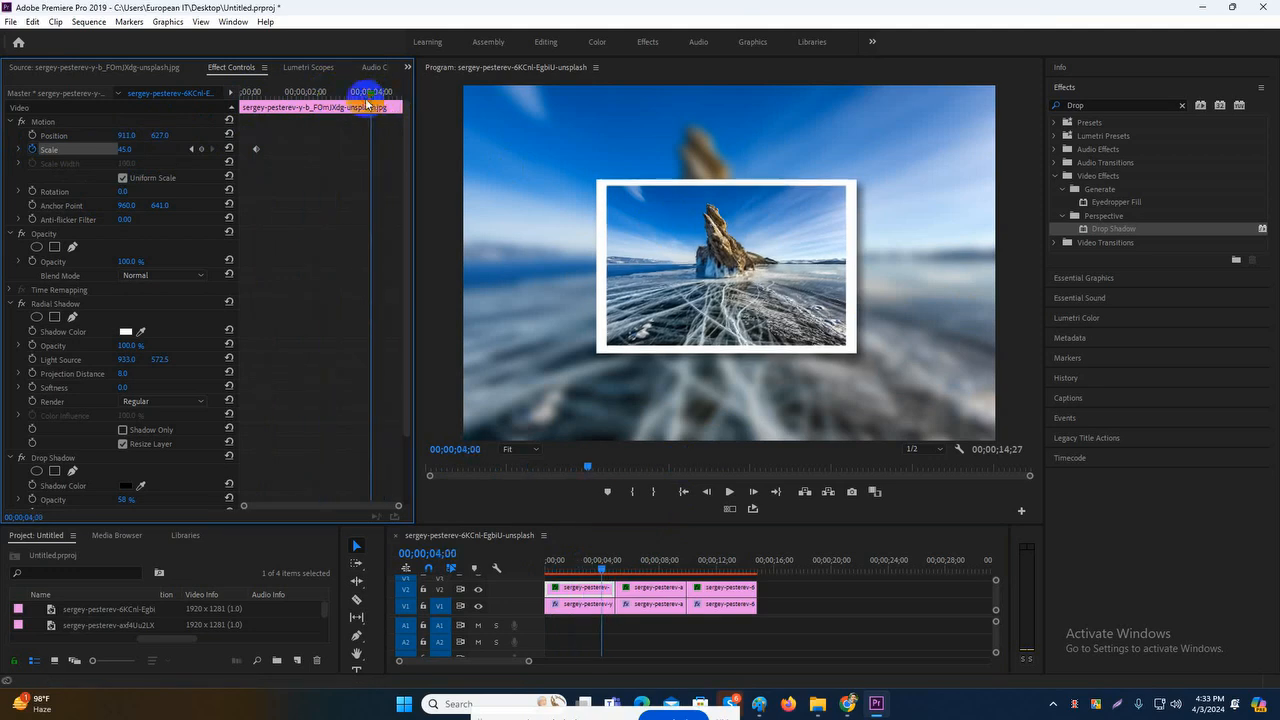
click(125, 151)
drag(131, 150, 137, 150)
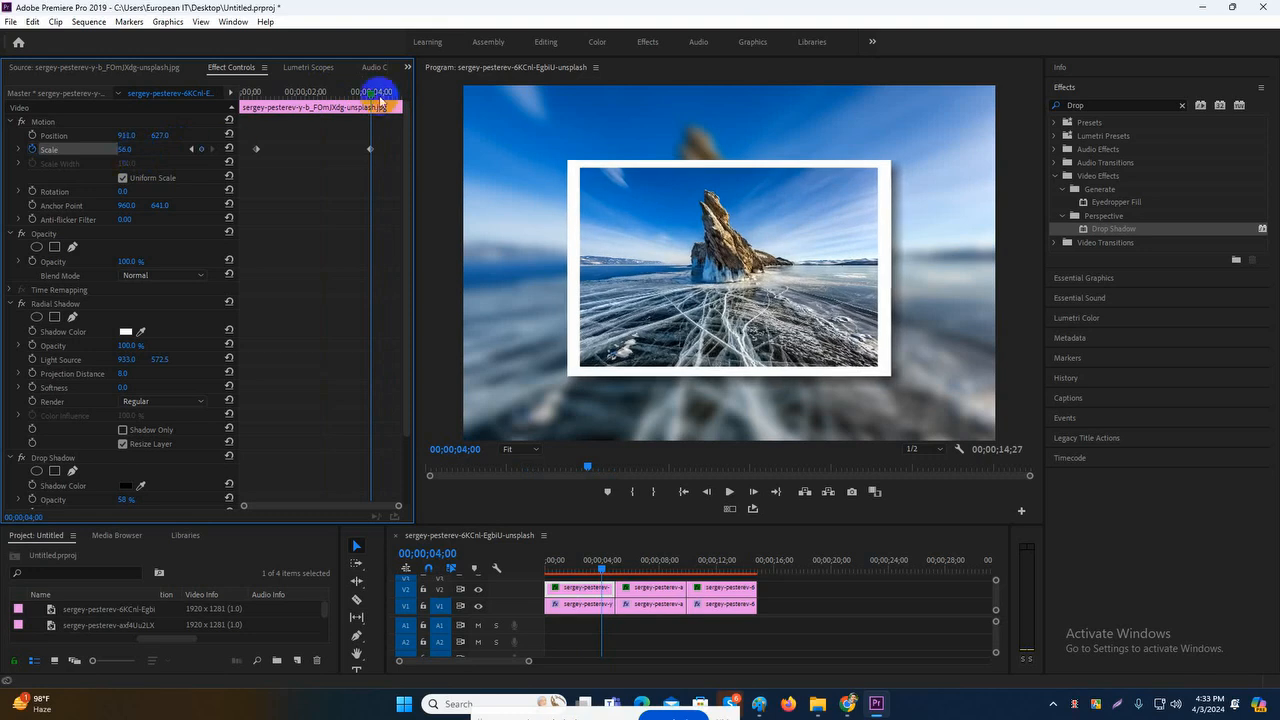
- Move the playhead to 00;00;03;29 and set the first V2 clip's Scale to 55 there
mouse_move(371, 97)
mouse_down()
mouse_move(254, 111)
mouse_move(371, 122)
mouse_up()
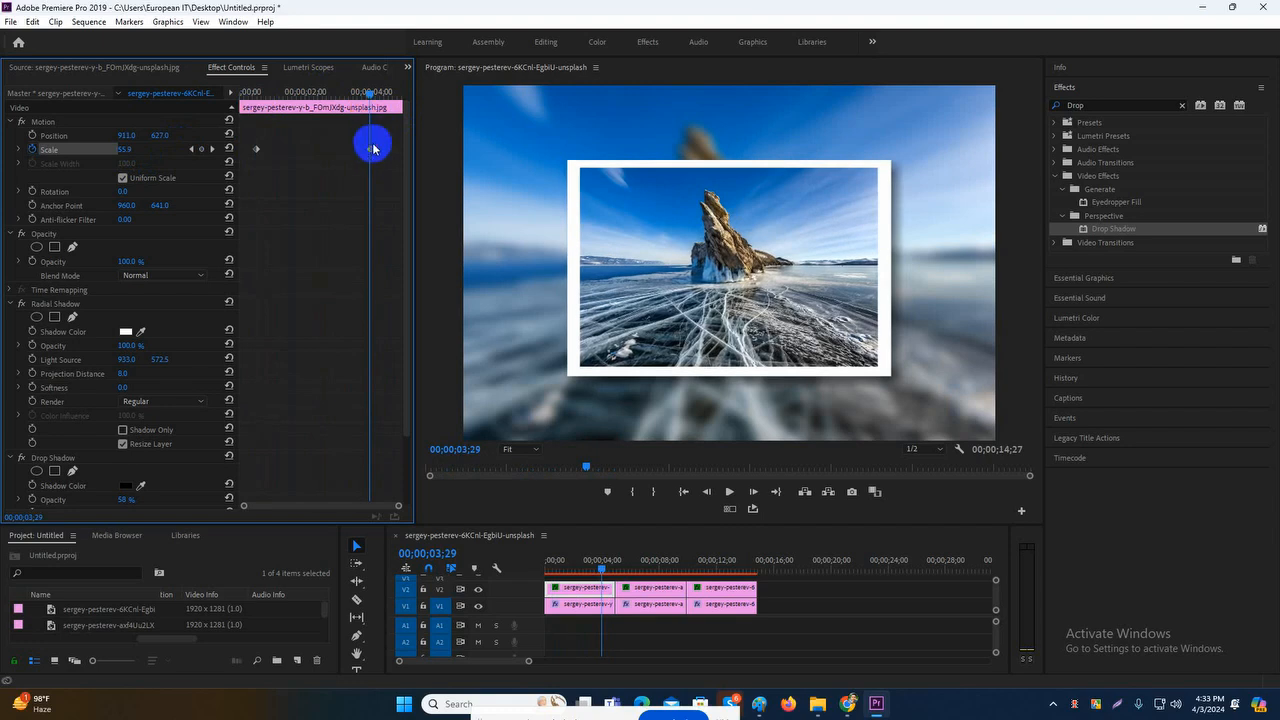
click(126, 149)
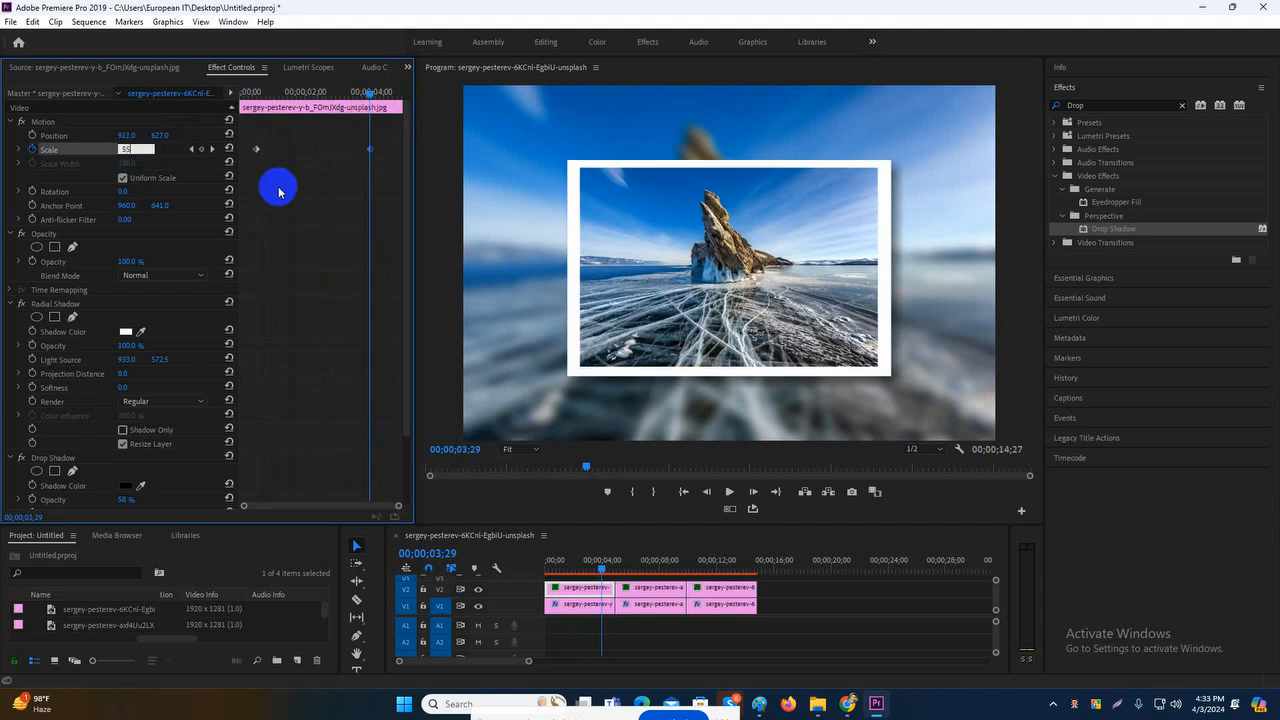
key(Return)
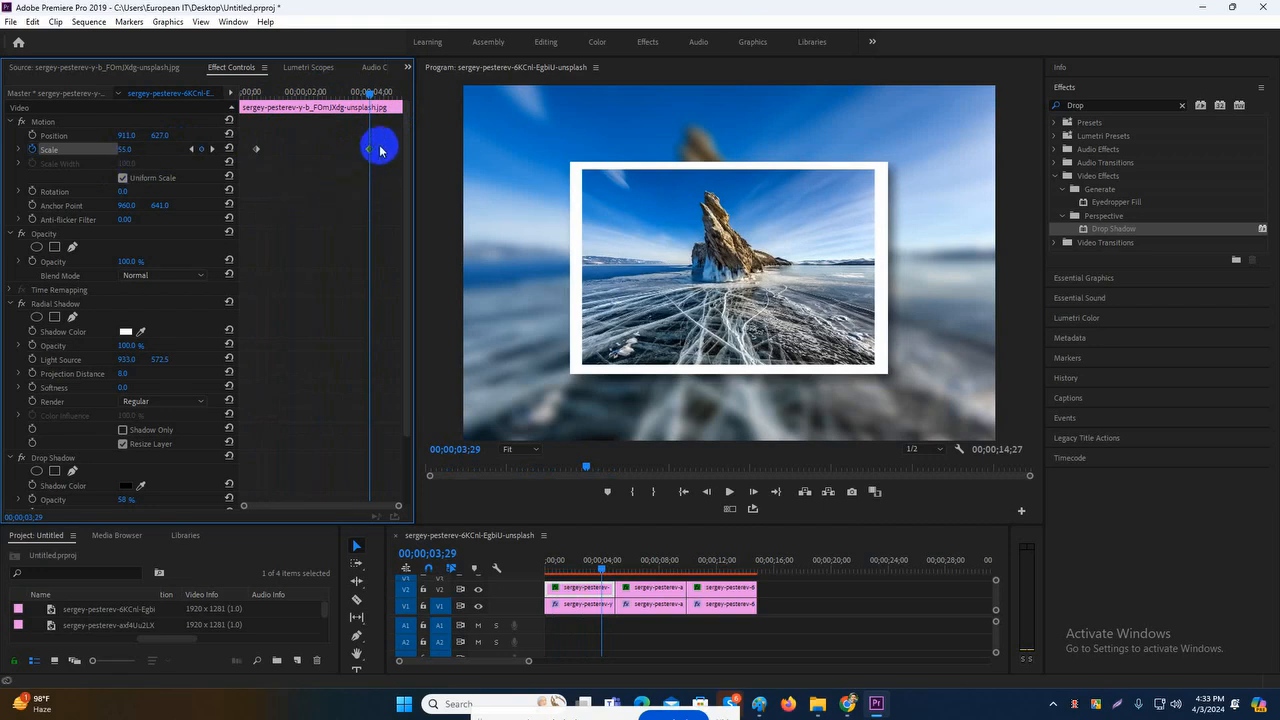
- Remove the first V2 clip's ending Scale keyframe and create a replacement at 00;00;03;29 with Scale set to 56
drag(346, 134, 372, 163)
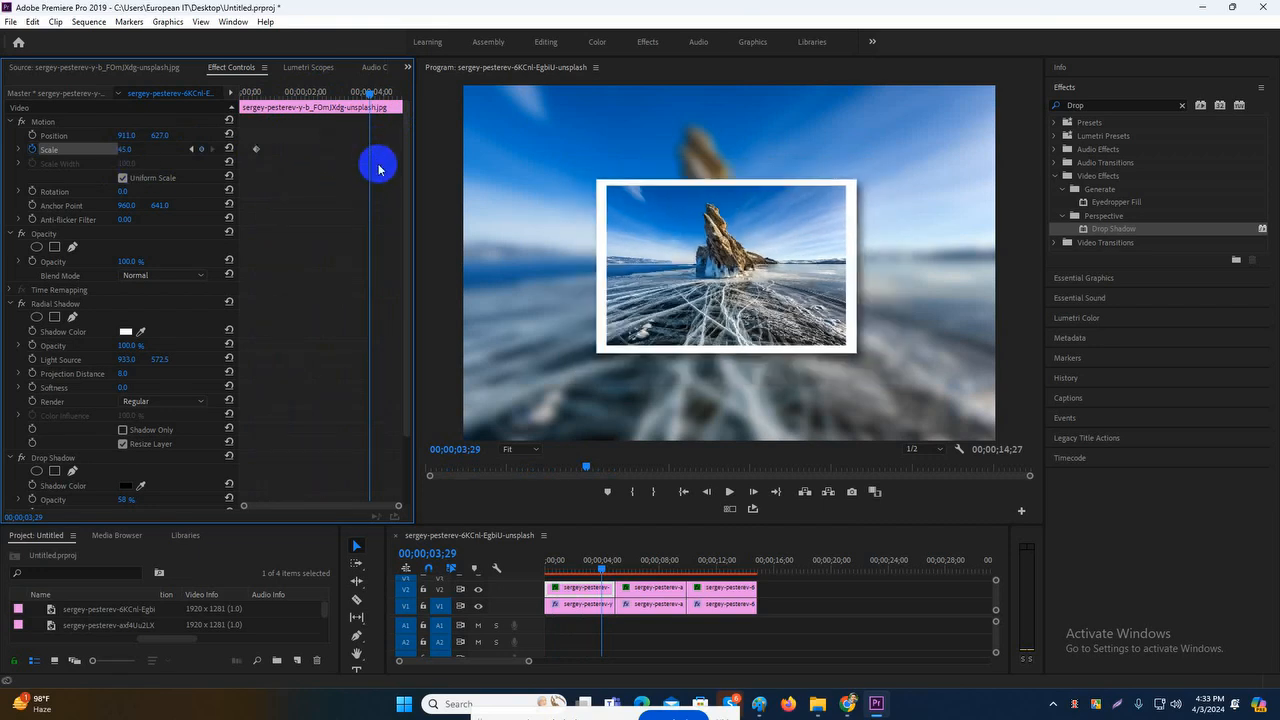
click(123, 153)
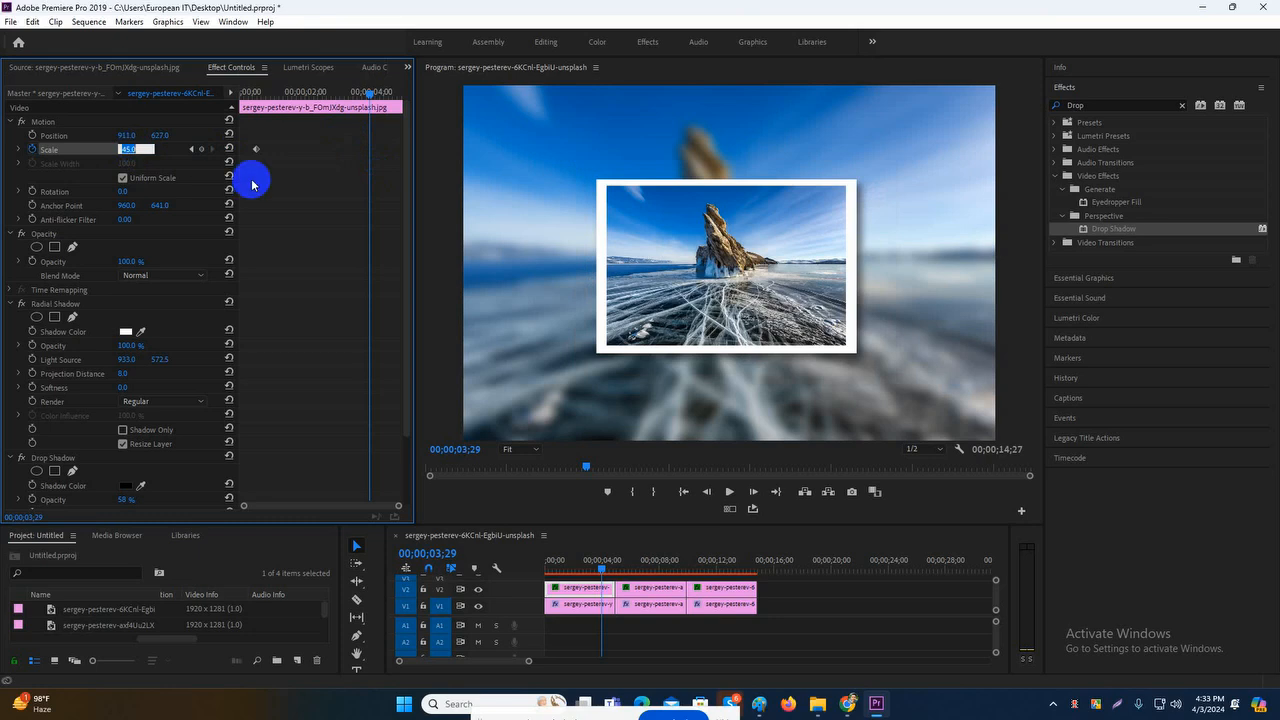
text(56)
click(252, 179)
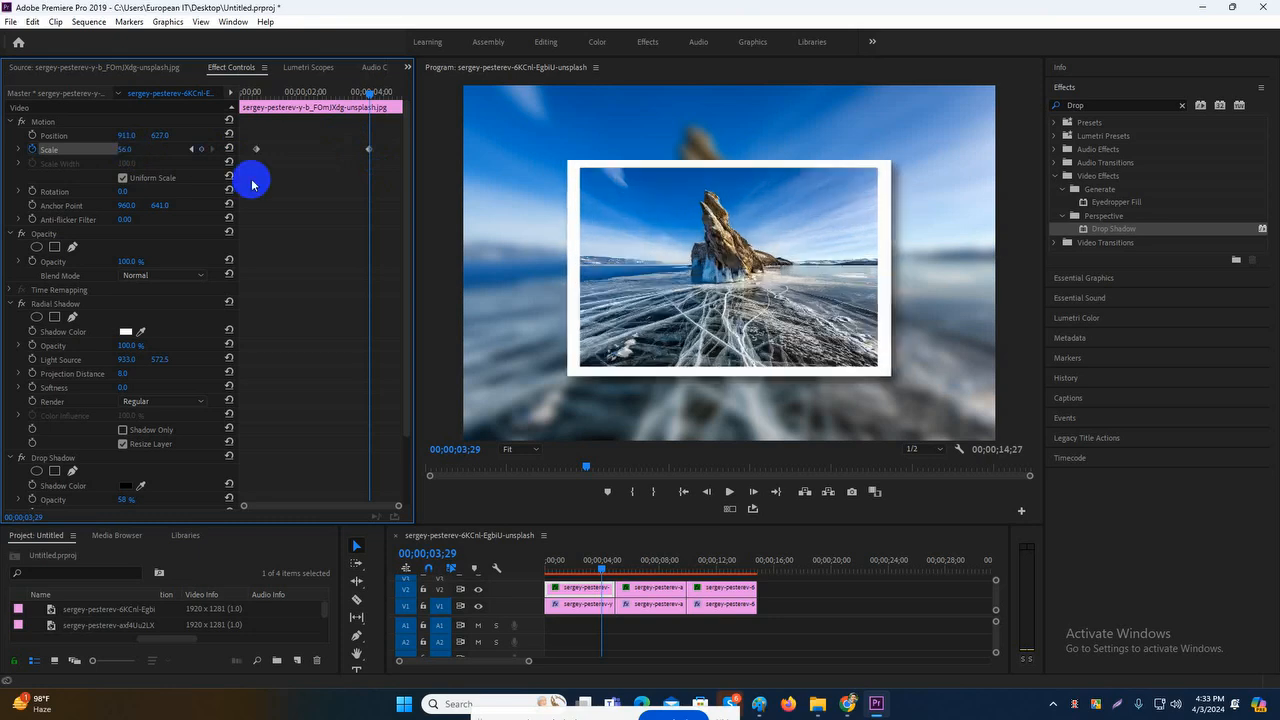
- Play back the first V2 clip's Scale animation from the sequence start and render the timeline preview
drag(366, 94, 308, 112)
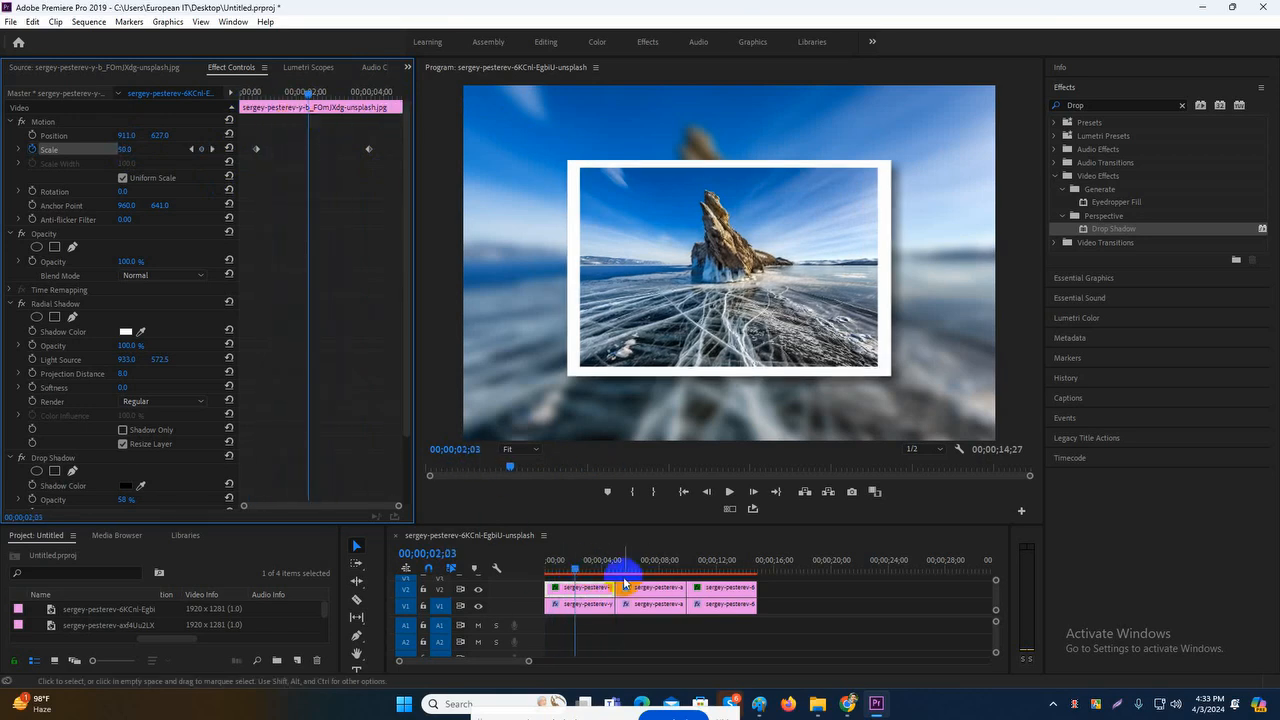
click(573, 569)
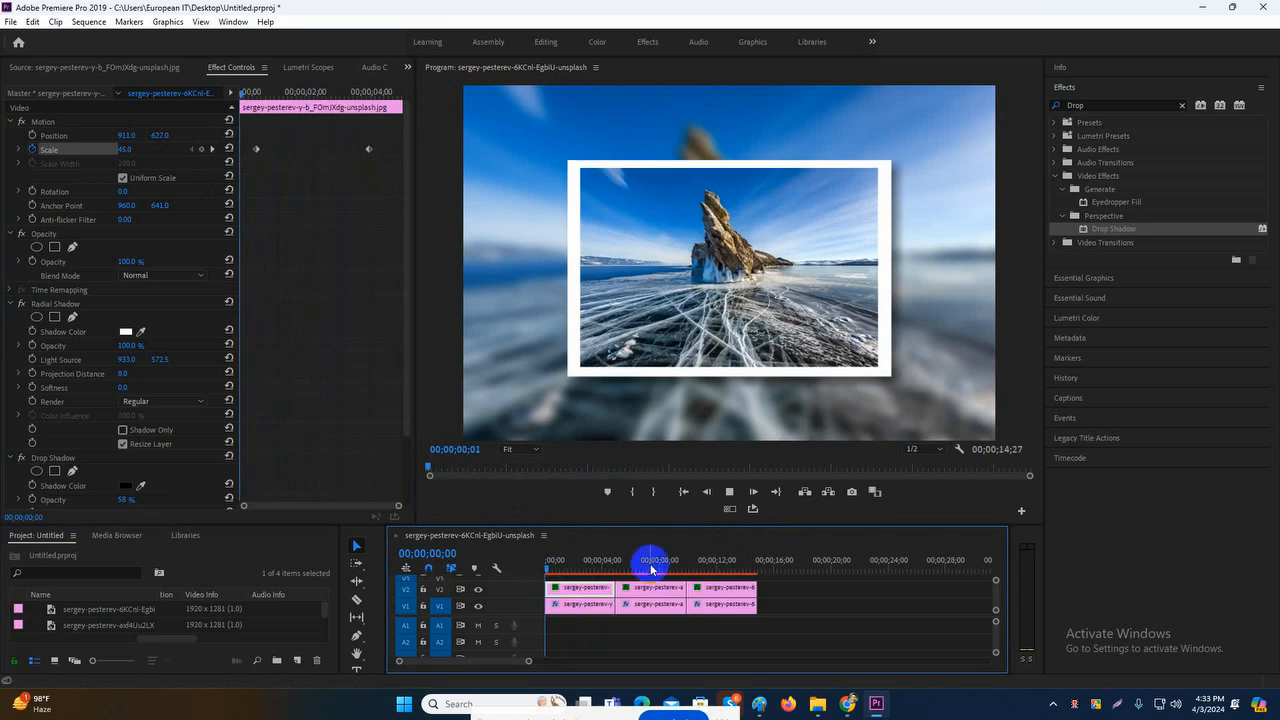
click(729, 491)
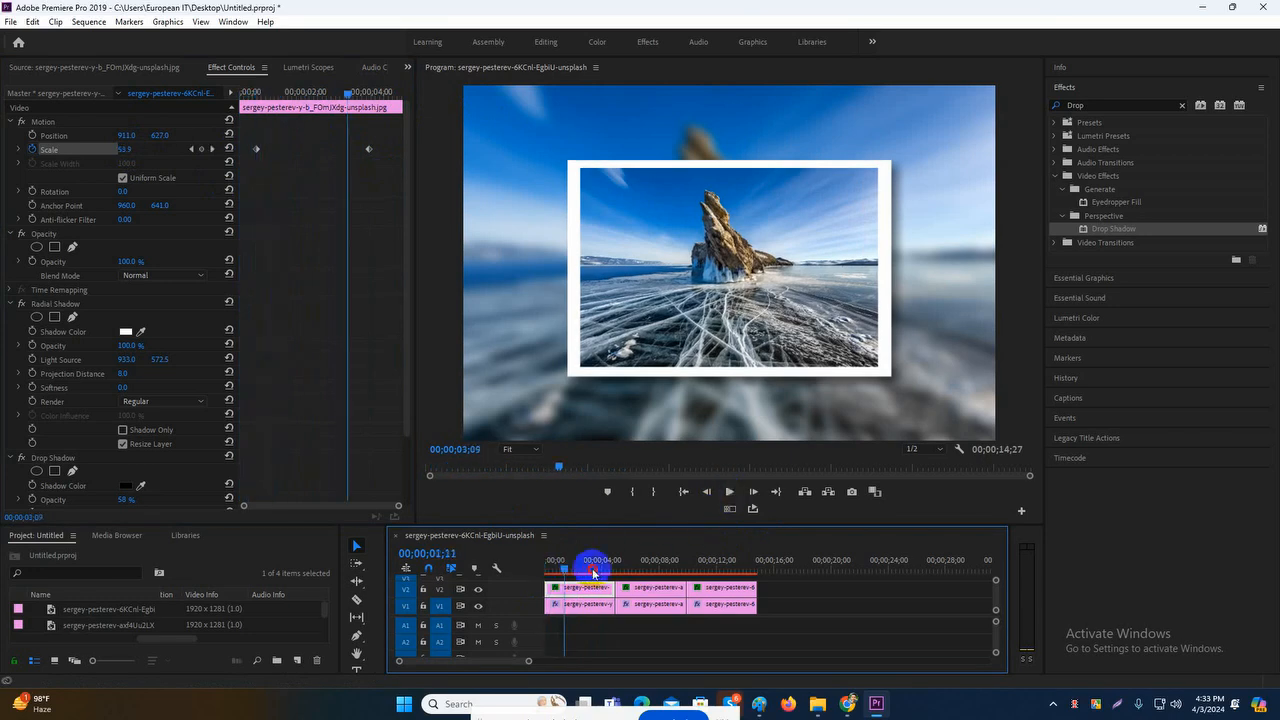
key(space)
key(equal)
key(Return)
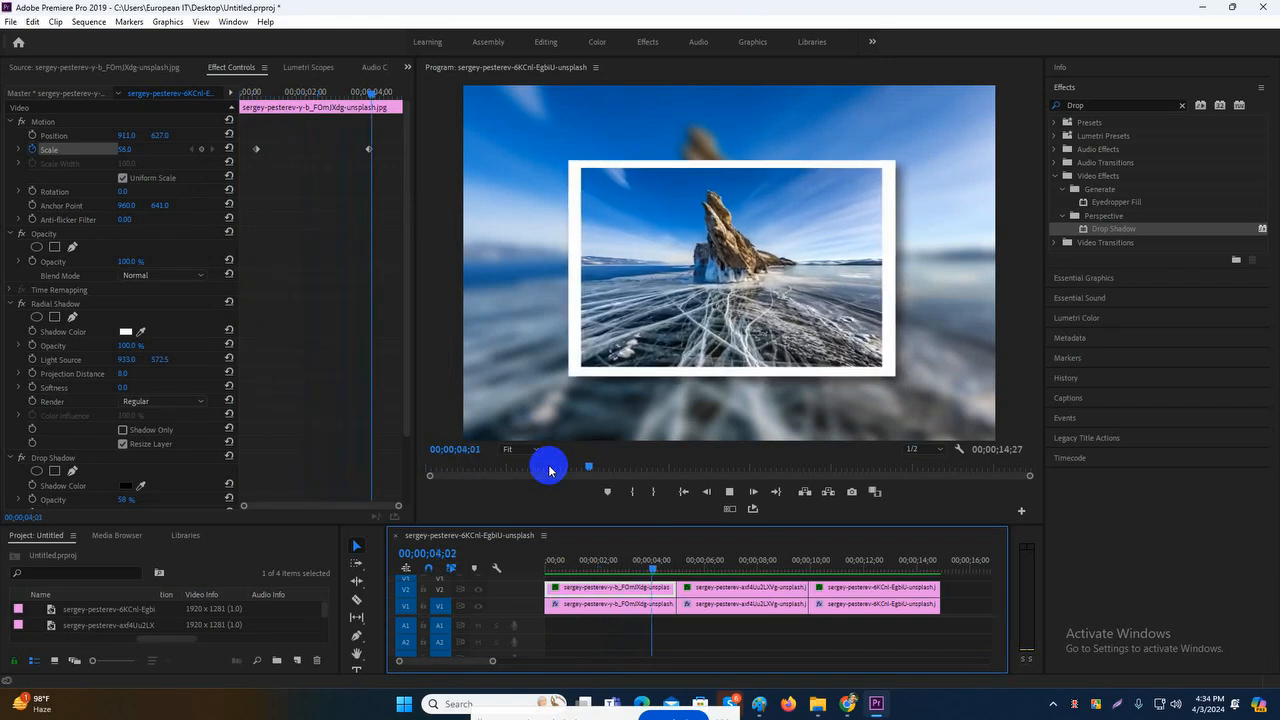
drag(695, 575, 610, 565)
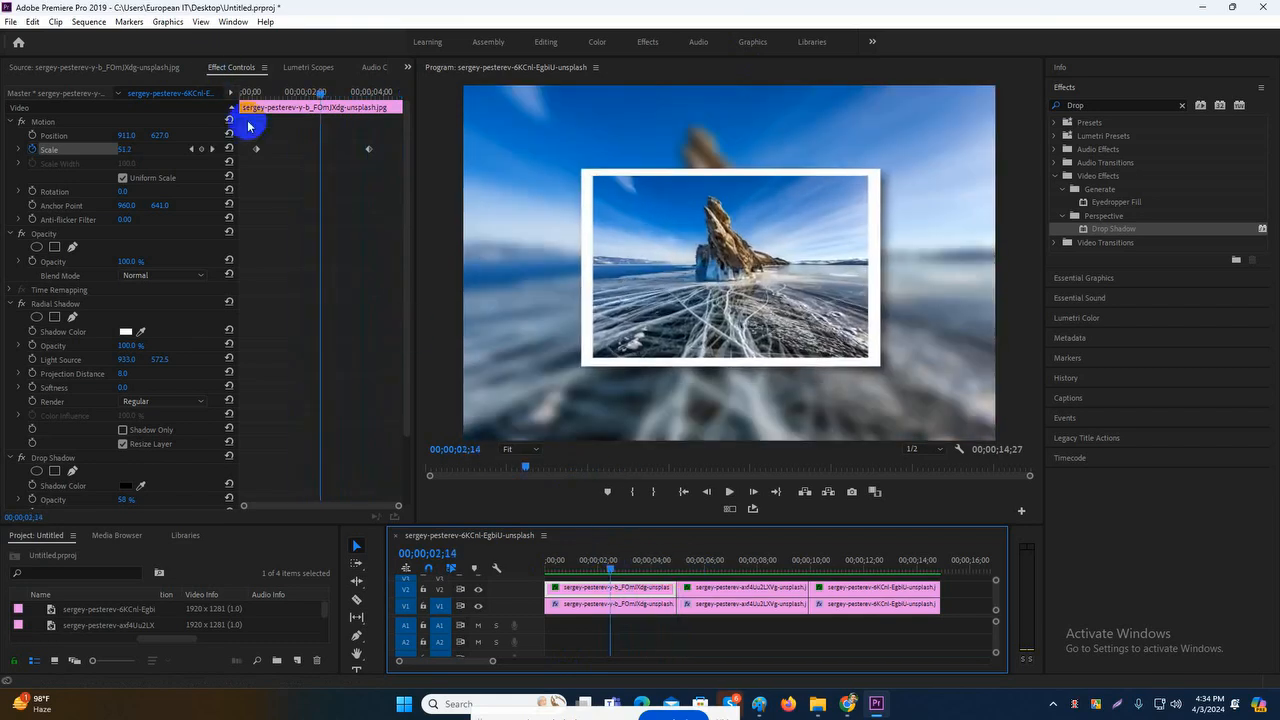
- Apply Ease Out to the first V2 clip's starting Scale keyframe and Ease In to its ending Scale keyframe
click(256, 150)
mouse_move(252, 150)
mouse_down()
mouse_move(363, 157)
mouse_move(258, 152)
mouse_up()
right_click(258, 152)
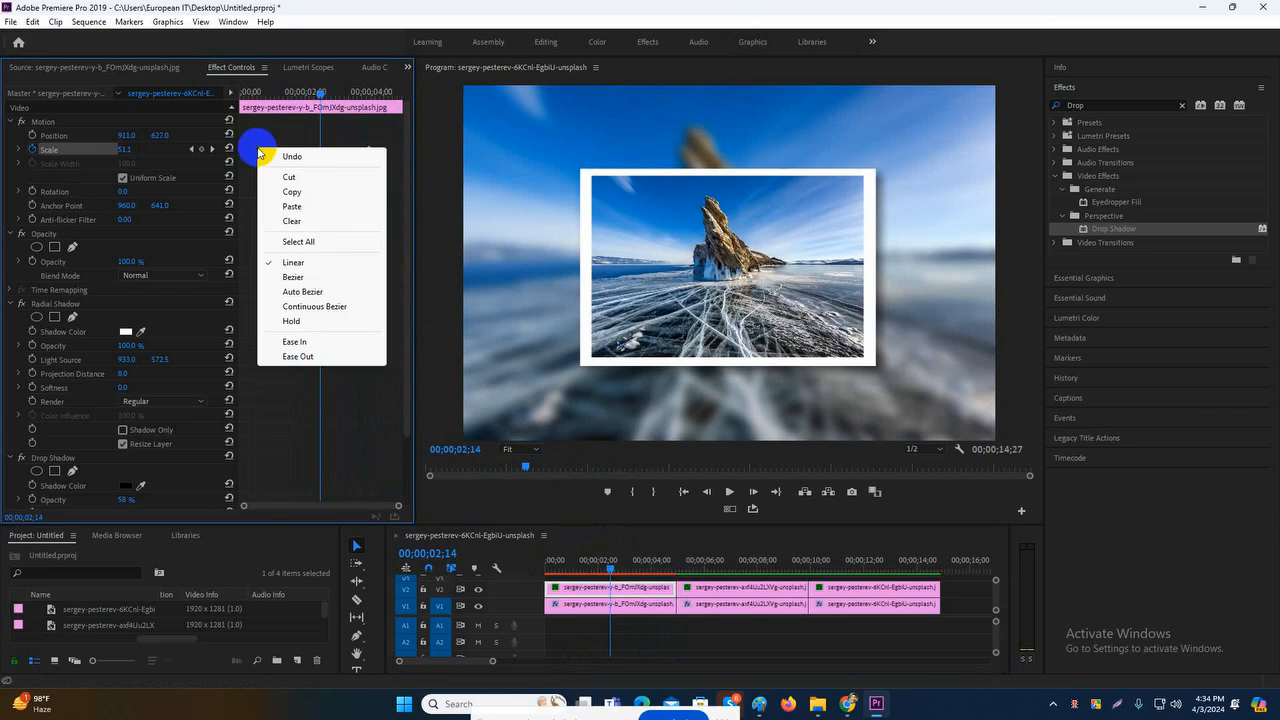
click(300, 357)
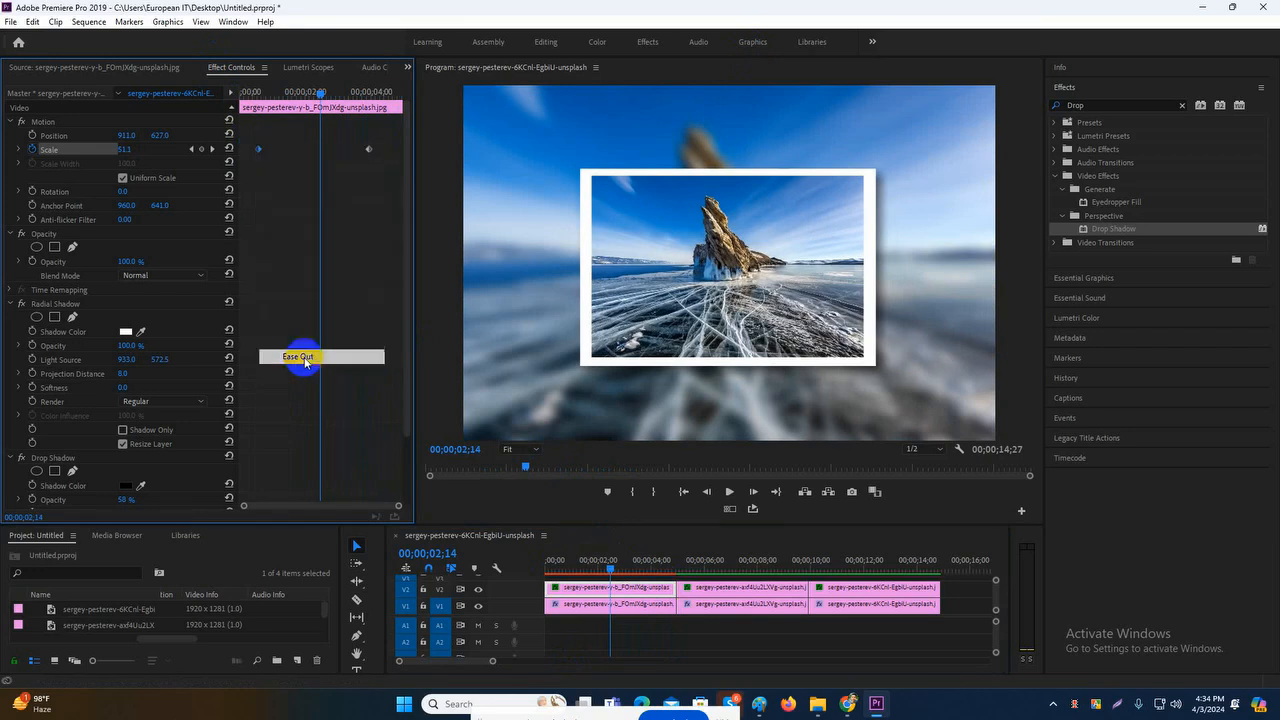
right_click(368, 152)
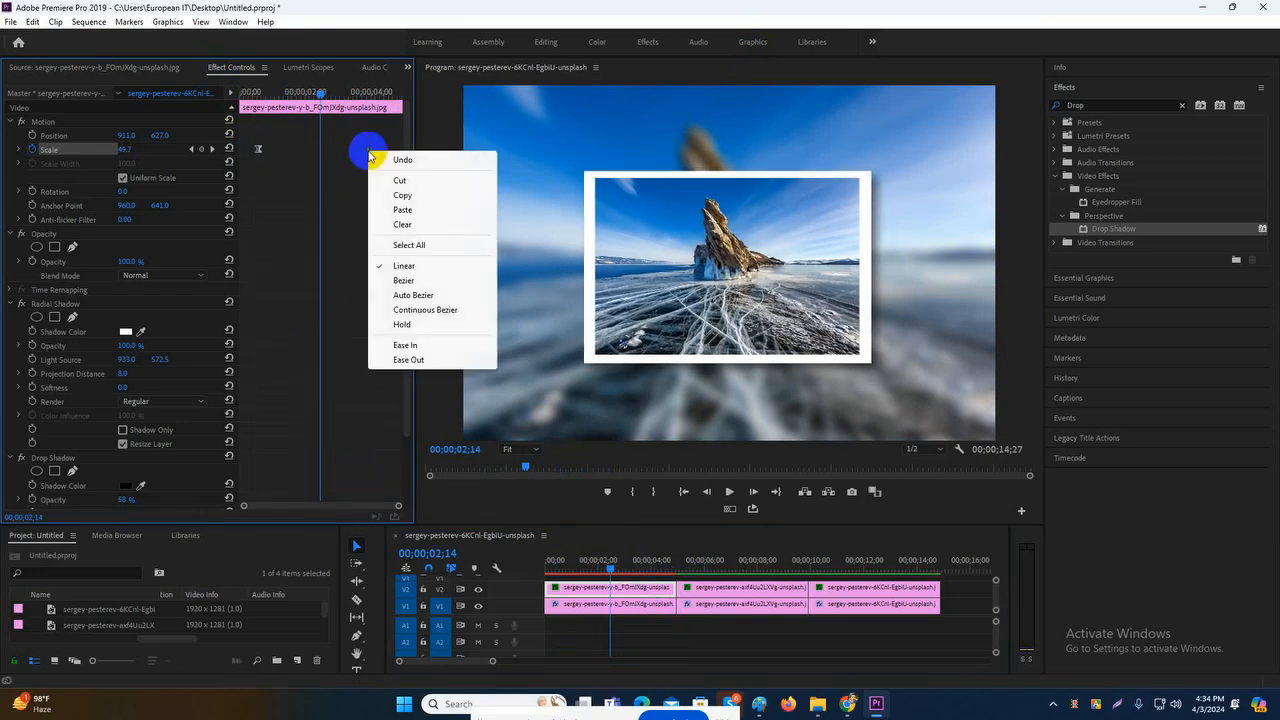
click(405, 345)
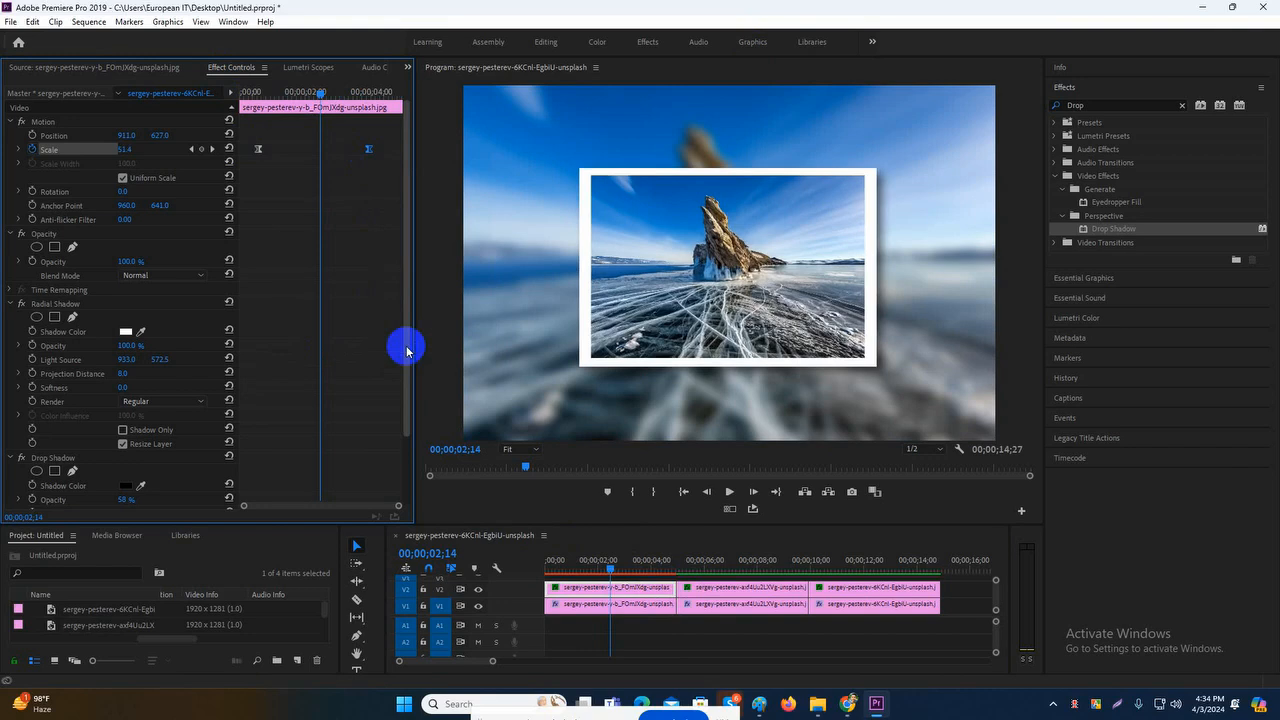
- Move the ending Scale keyframe to the clip's end and the starting Scale keyframe to the clip's start
drag(369, 152, 400, 152)
drag(262, 151, 243, 149)
drag(327, 103, 243, 105)
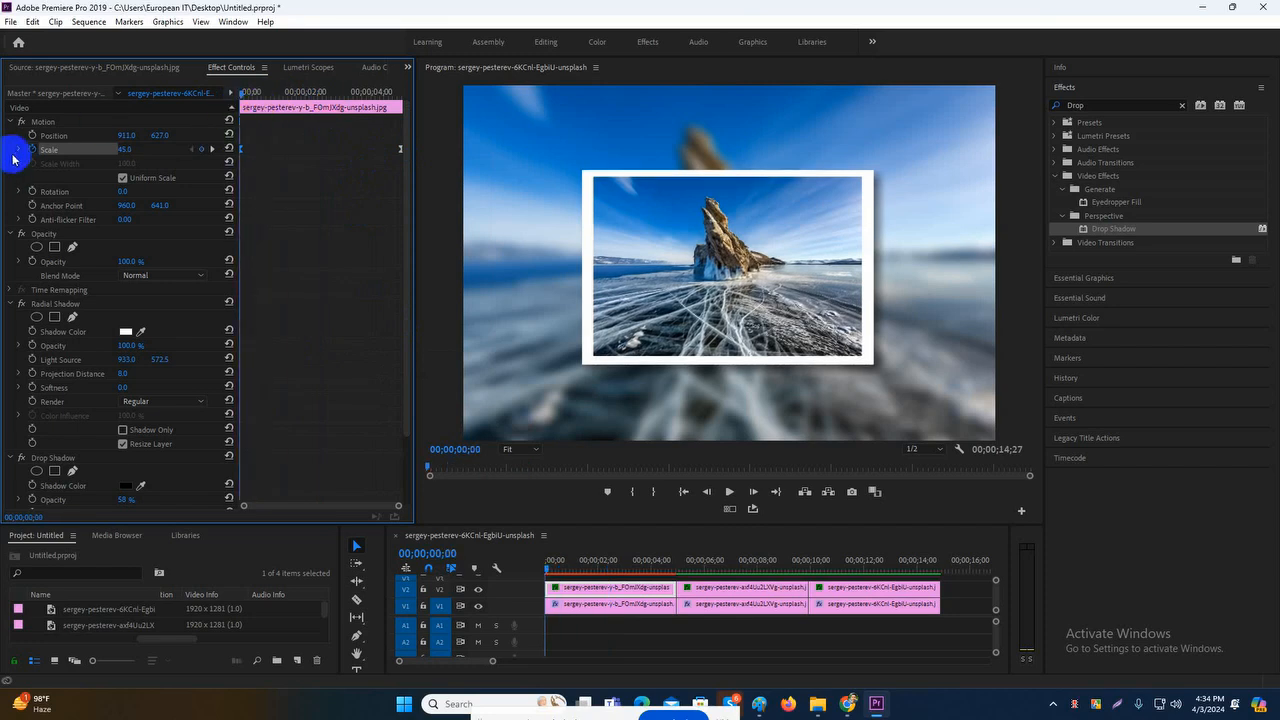
- Examine the value and velocity graphs of the first V2 clip's Scale animation
click(17, 150)
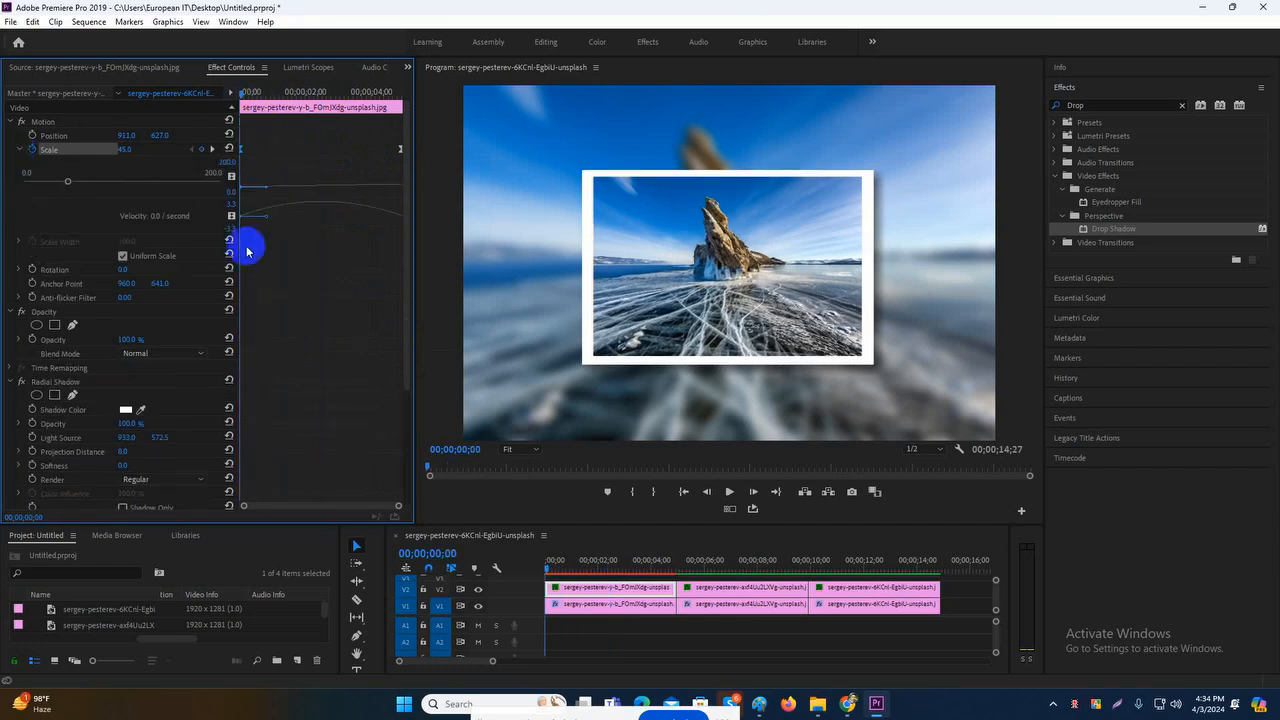
click(395, 508)
drag(395, 508, 434, 517)
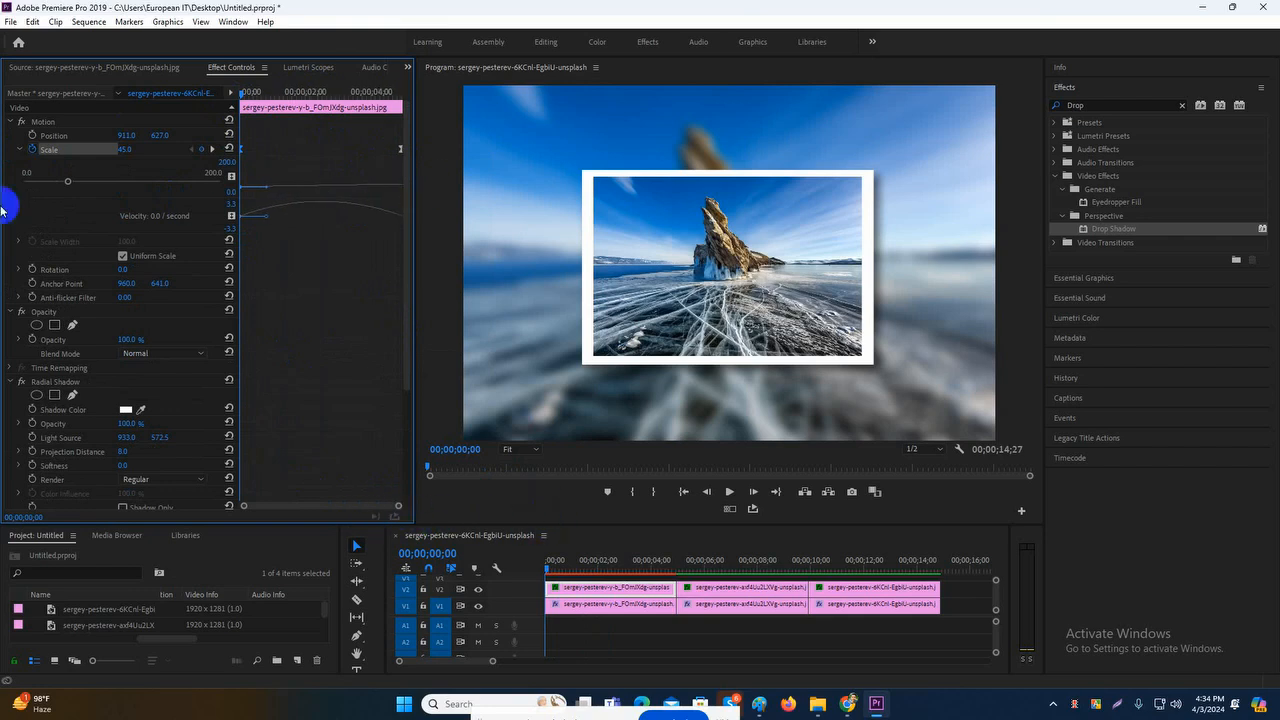
click(16, 149)
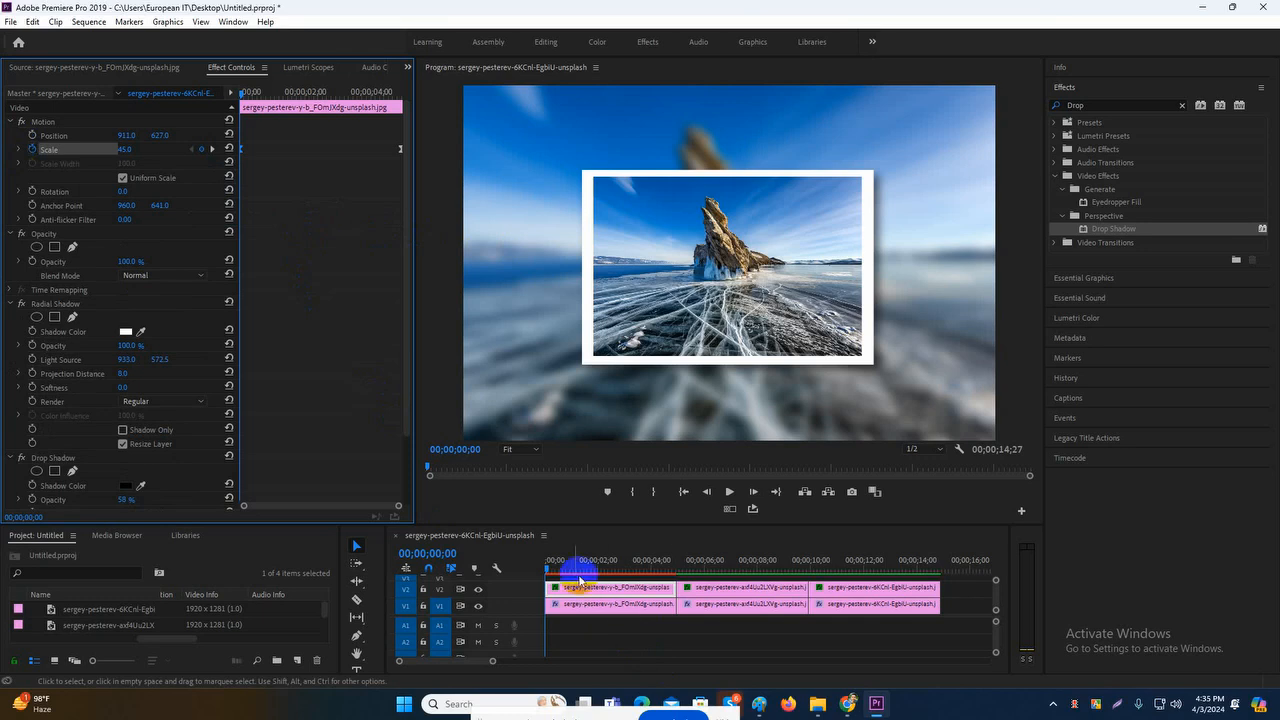
- Save the project and keep the first V2 clip selected with the playhead at 00;00;00;00
key(ctrl+s)
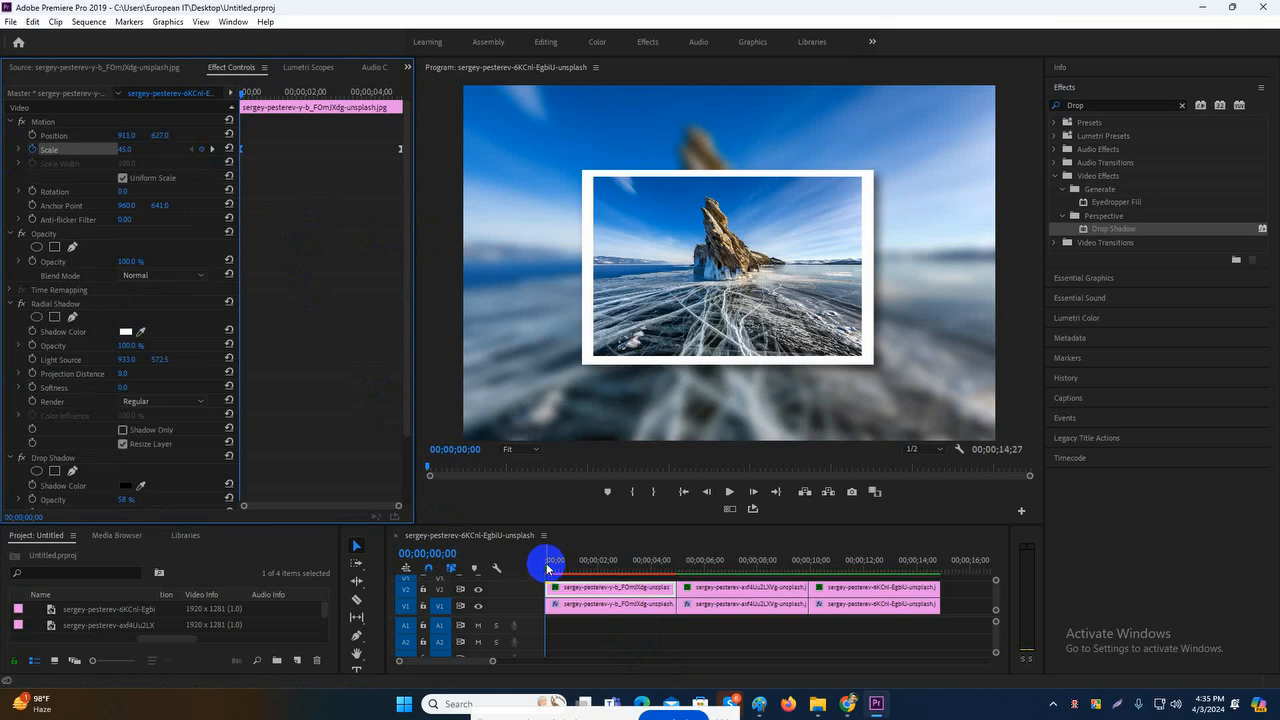
mouse_move(547, 572)
mouse_down()
mouse_move(630, 589)
mouse_move(545, 586)
mouse_move(545, 568)
mouse_up()
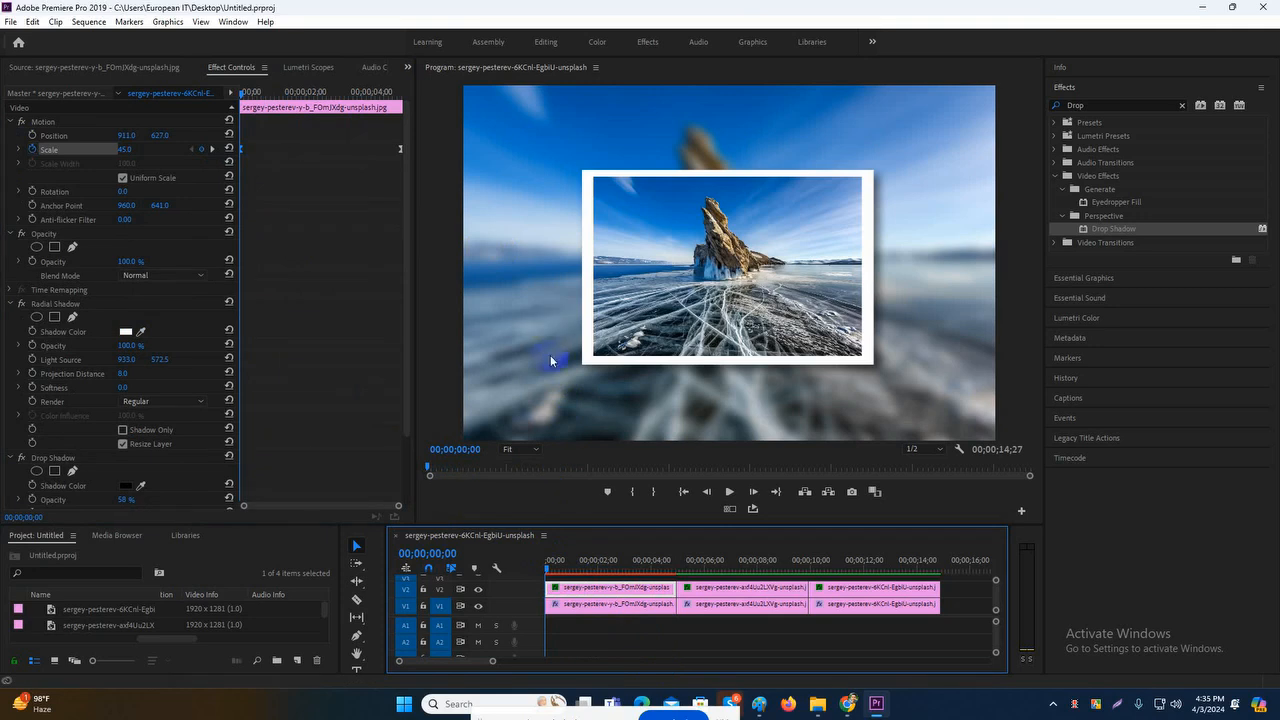
click(621, 592)
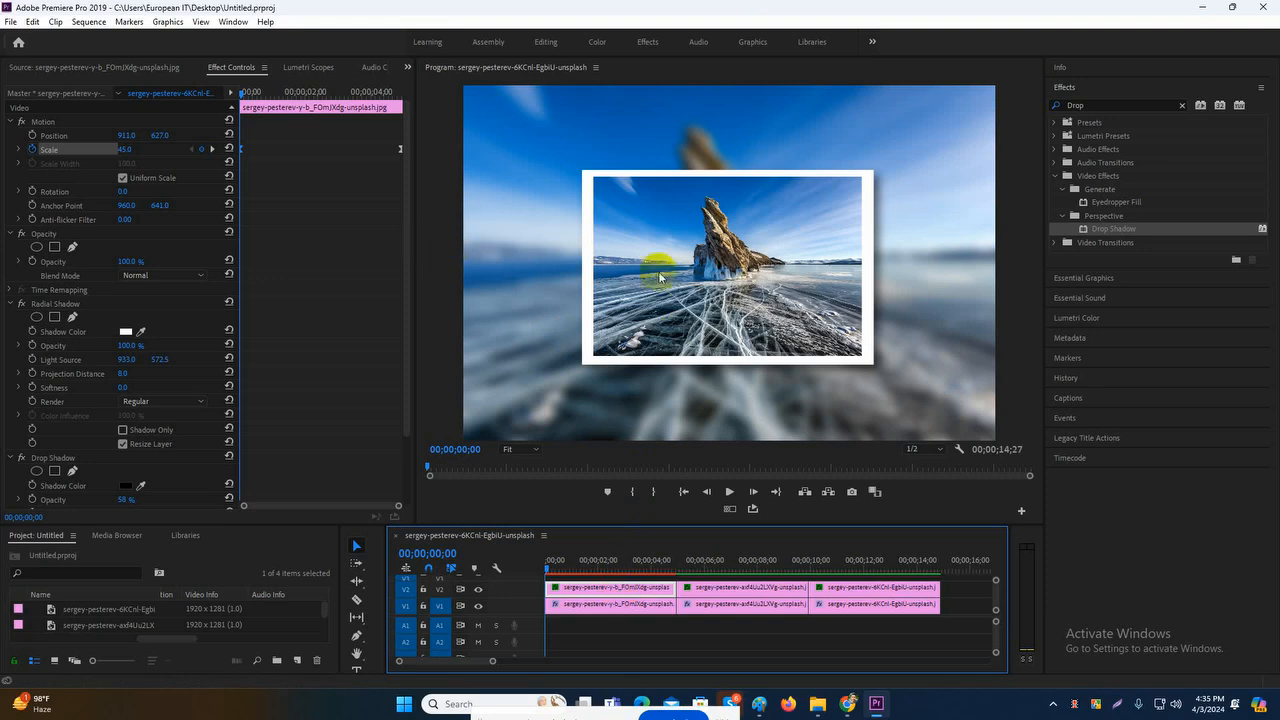
click(253, 110)
click(248, 93)
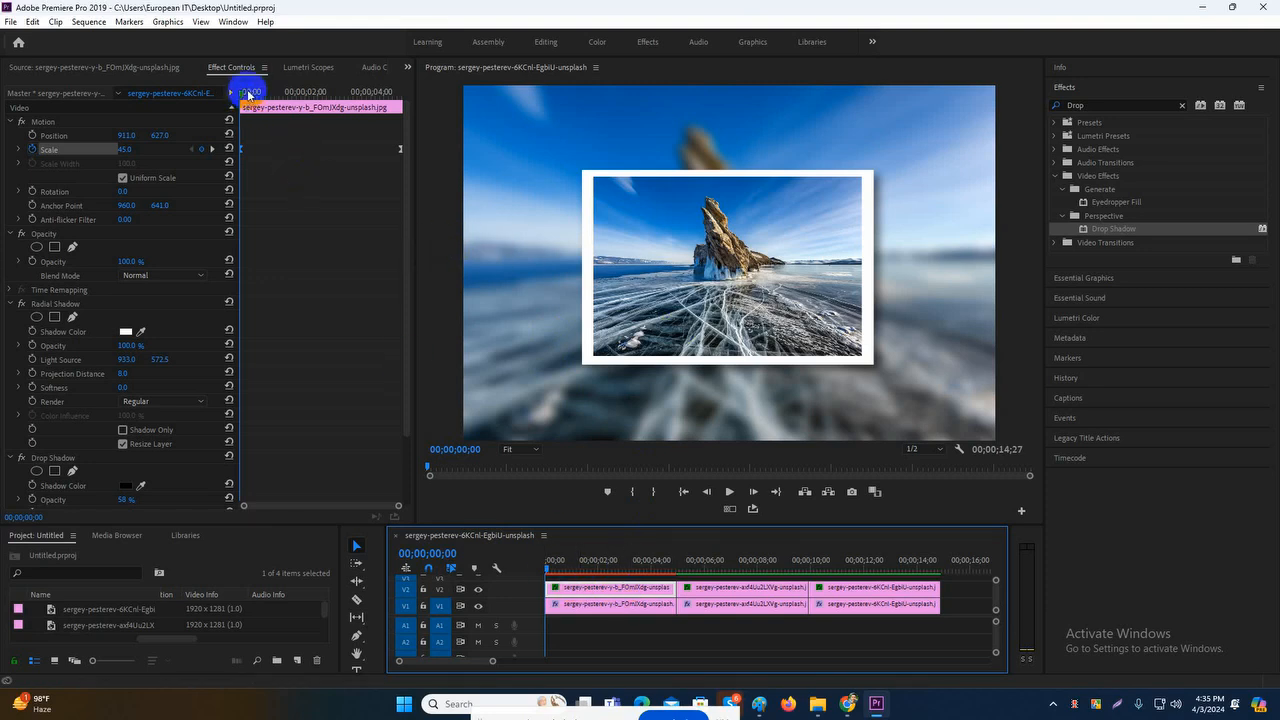
mouse_move(245, 95)
mouse_down()
mouse_move(391, 118)
mouse_move(229, 91)
mouse_move(222, 104)
mouse_up()
click(620, 590)
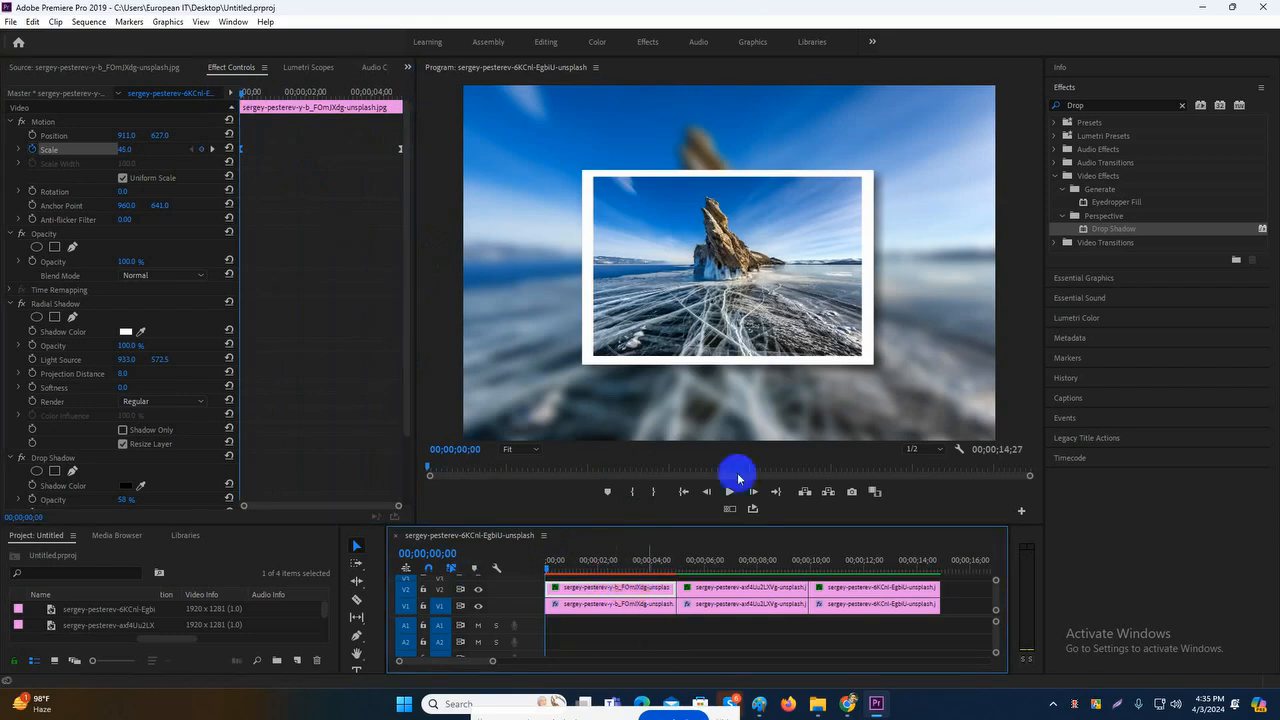
- Search the effects for "basic", apply Basic 3D to the first V2 clip and bring up its settings
click(1182, 106)
click(1074, 106)
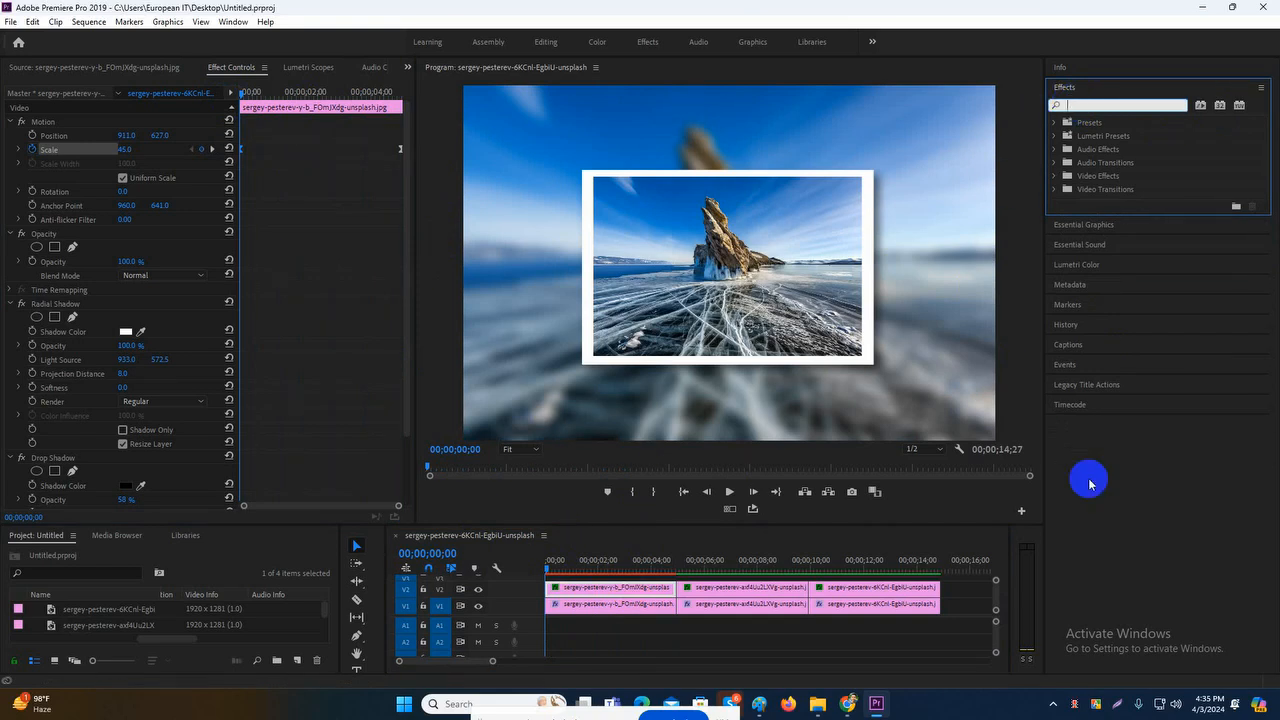
text(b)
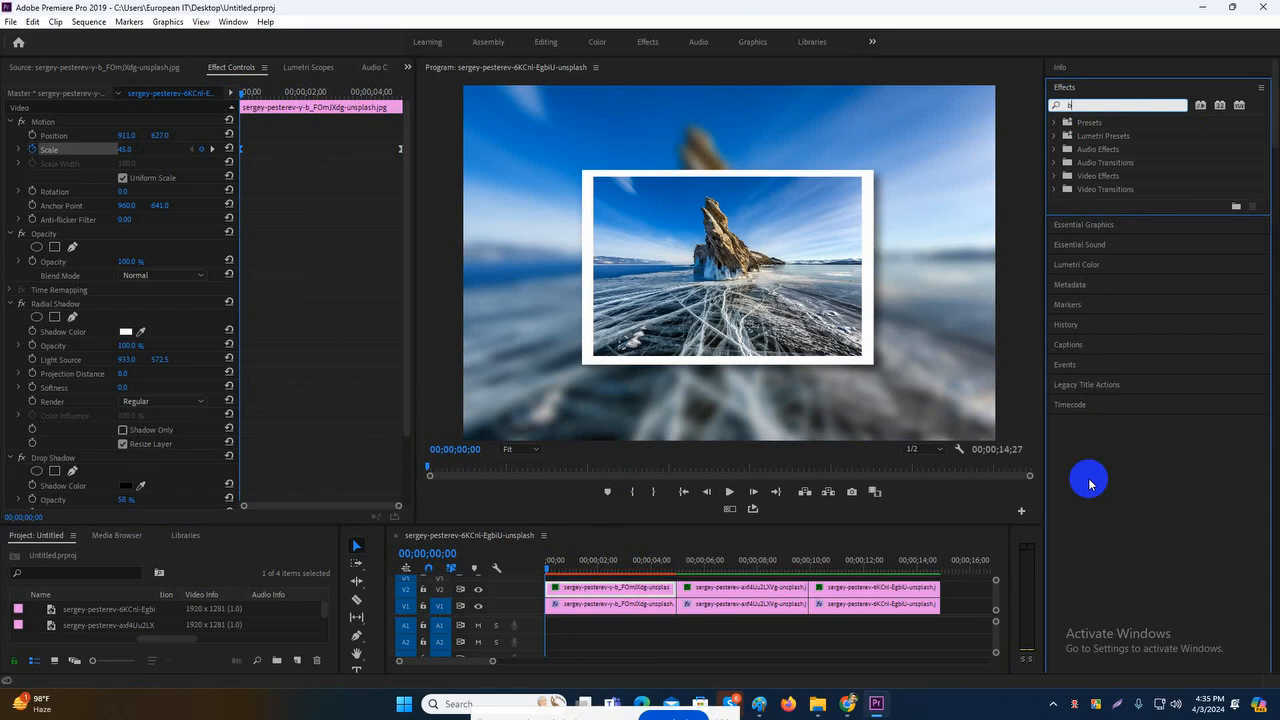
text(asic)
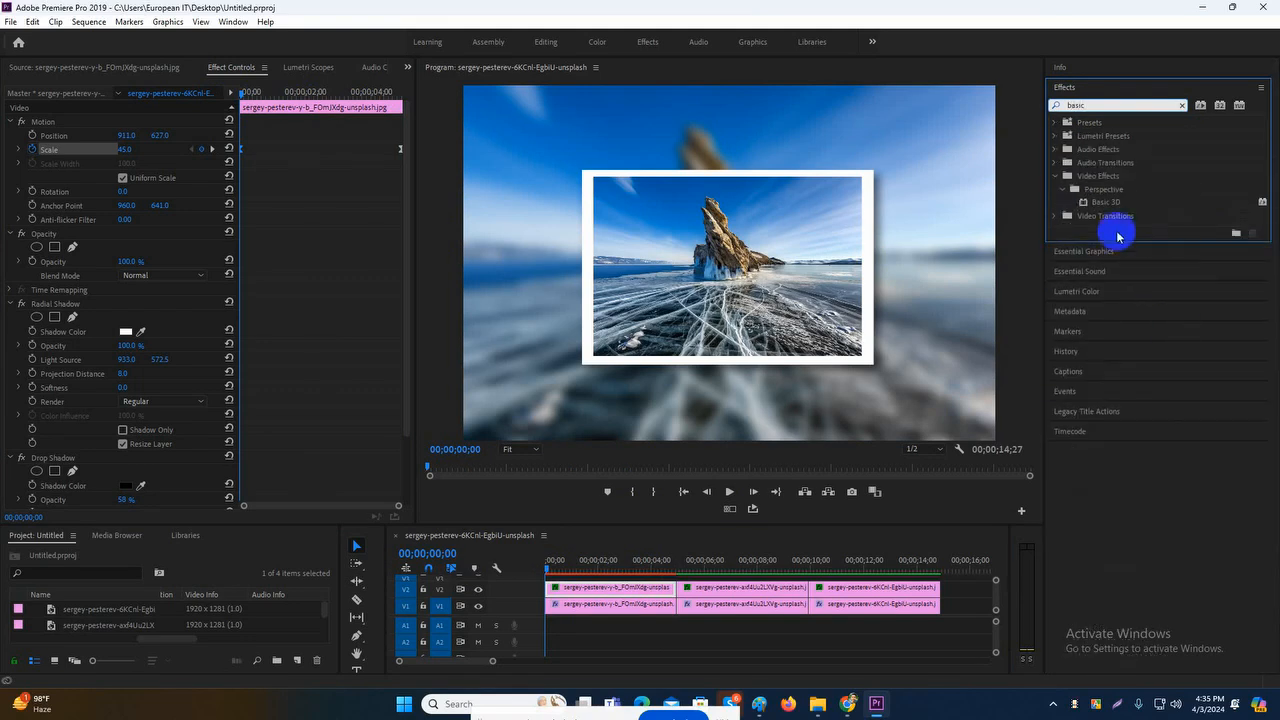
drag(1103, 203, 612, 592)
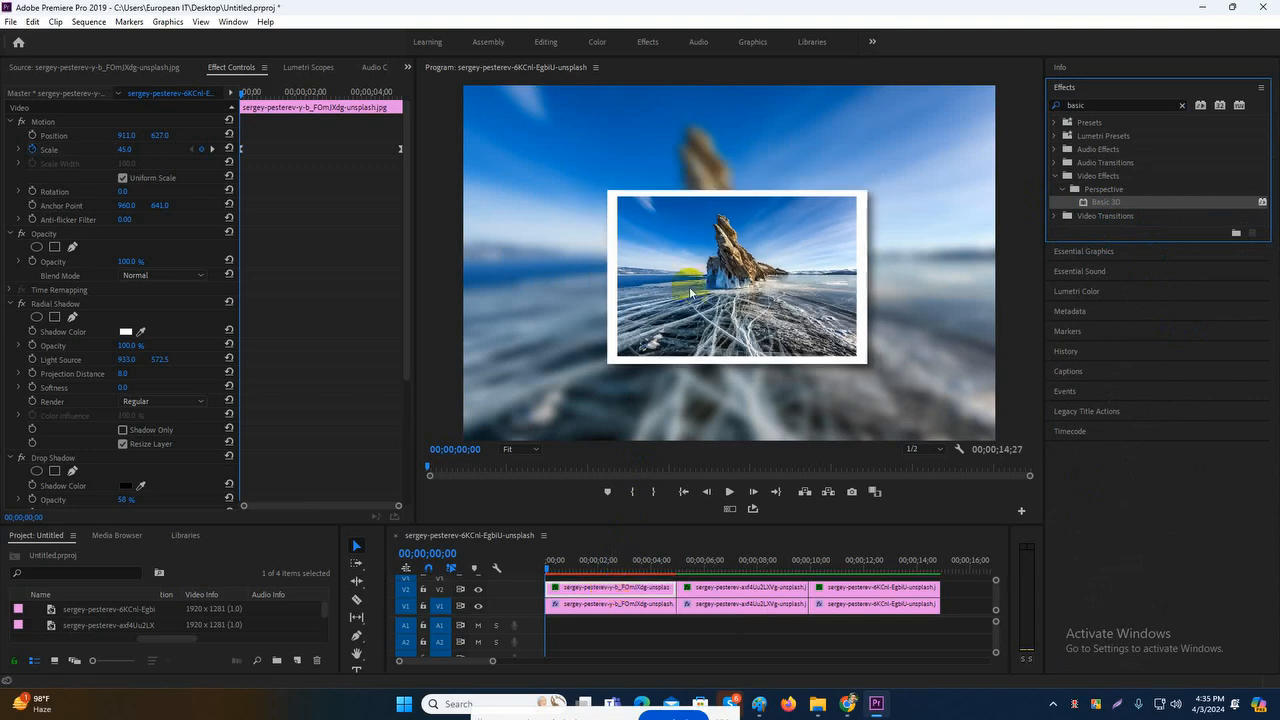
scroll(286, 311, down, 2)
scroll(286, 311, down, 2)
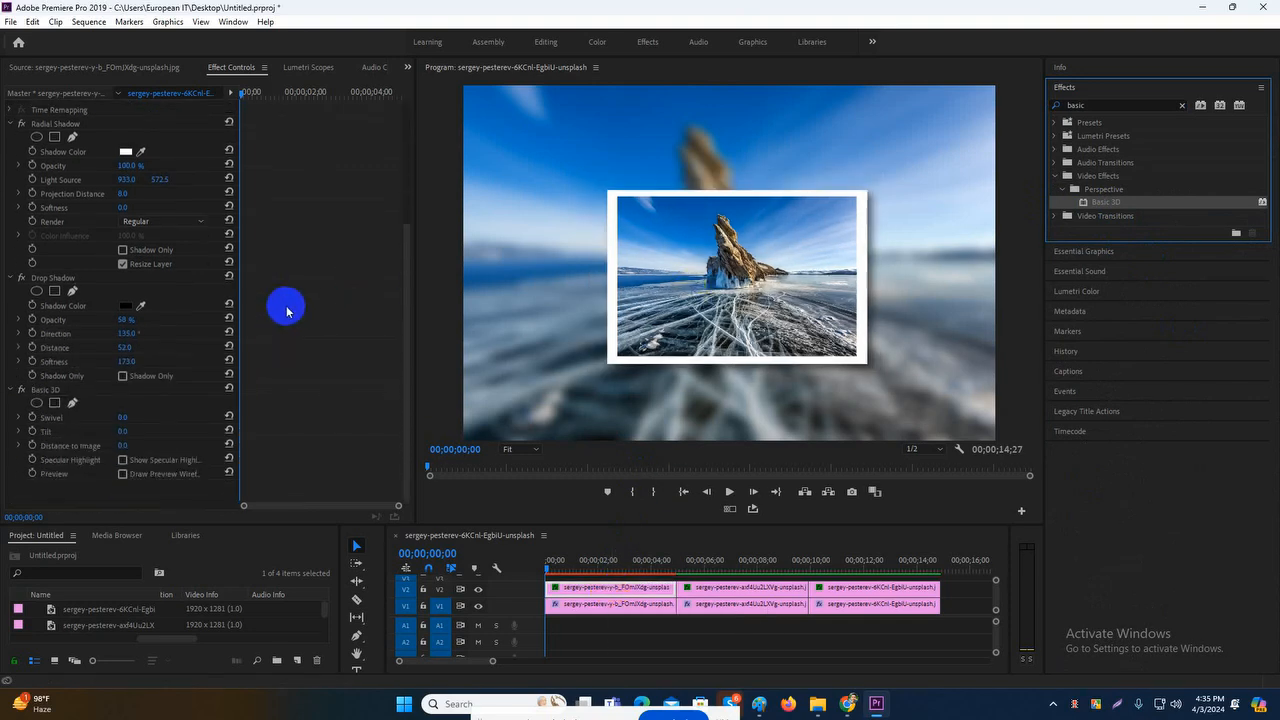
- At 00;00;00;10, try increasing Basic 3D's Distance to Image on the first V2 clip, and reset it to 0
click(245, 95)
drag(245, 95, 251, 94)
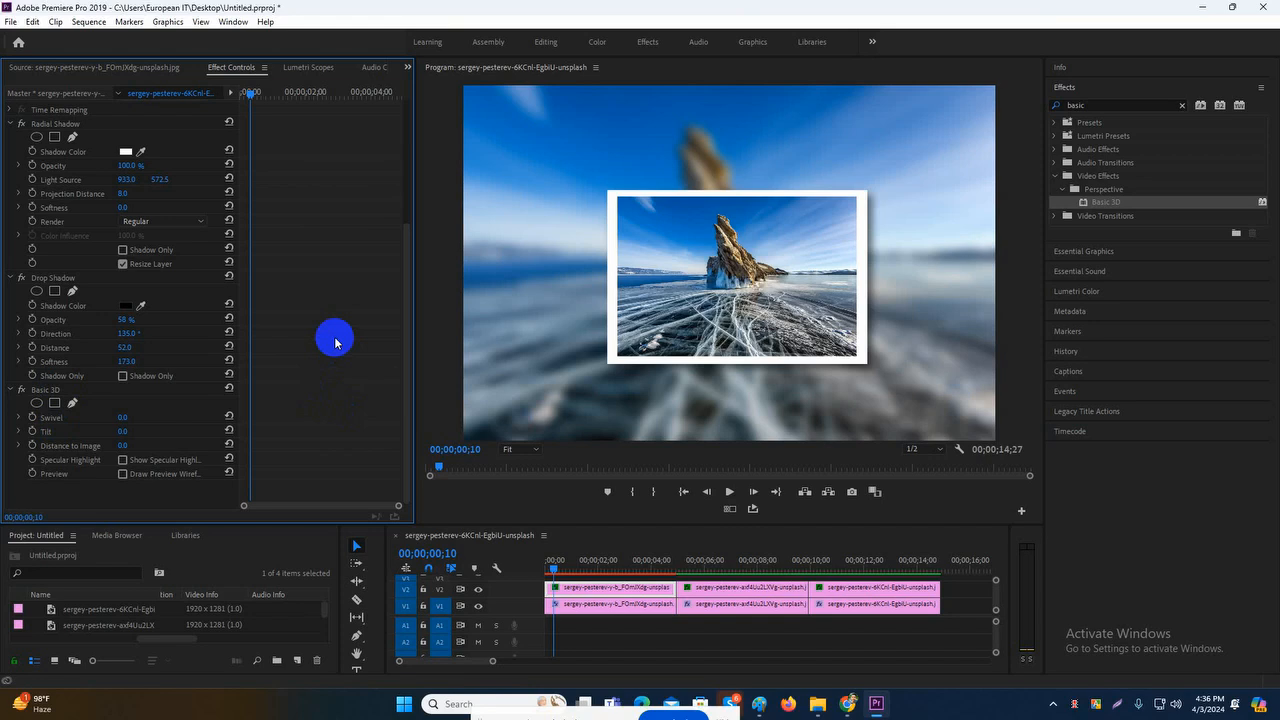
mouse_move(120, 446)
mouse_down()
mouse_move(212, 446)
mouse_move(135, 444)
mouse_up()
click(125, 443)
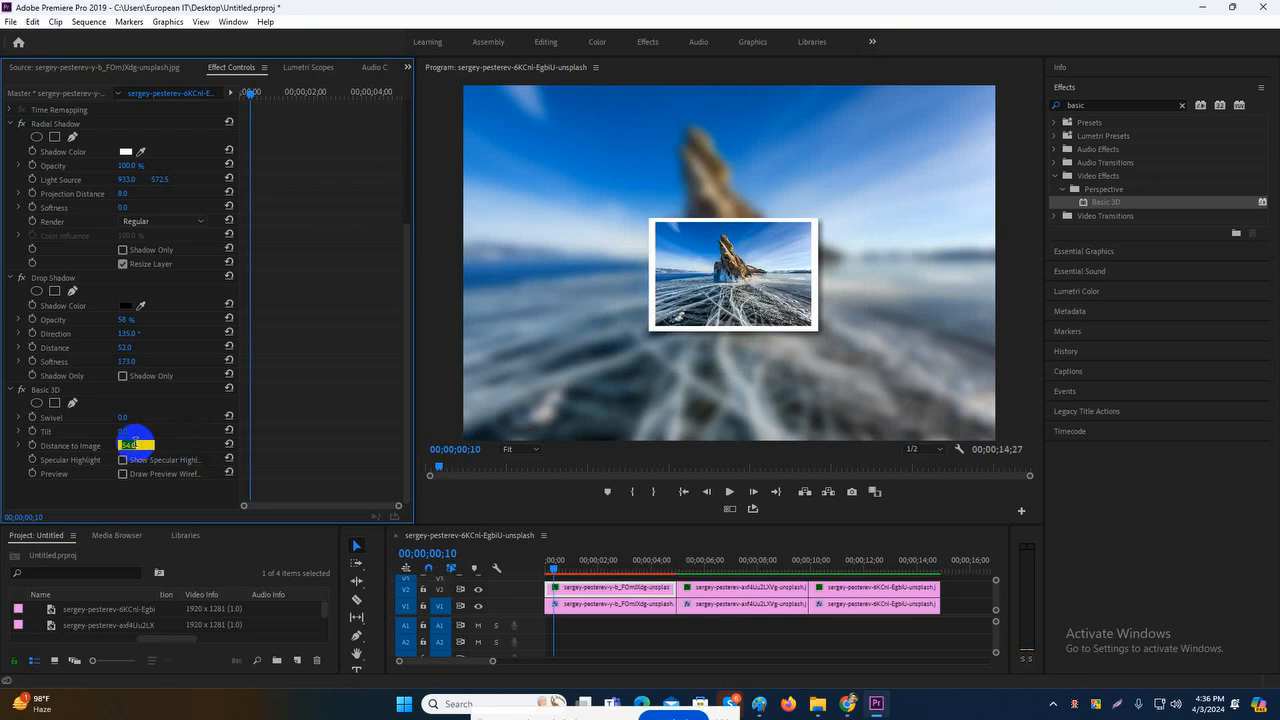
text(0)
key(Return)
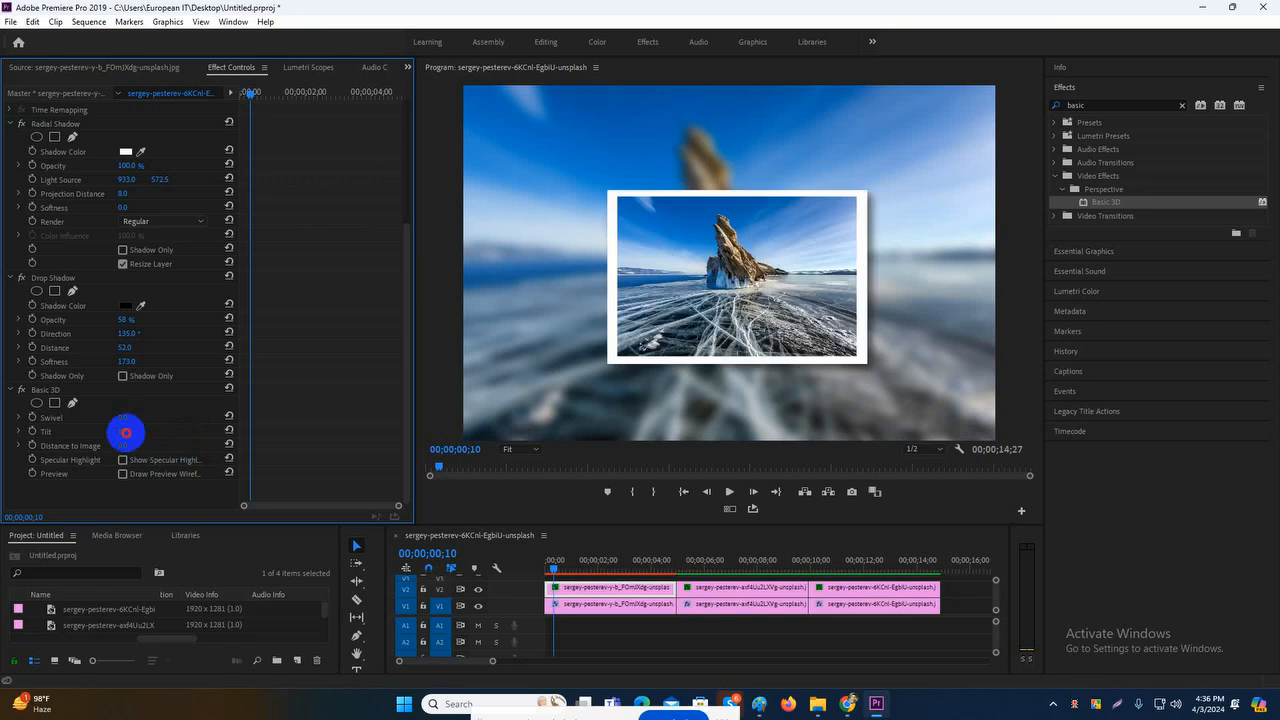
- Try a Basic 3D Tilt of about 16° on the first V2 clip, and reset it to 0
drag(125, 432, 152, 440)
click(141, 438)
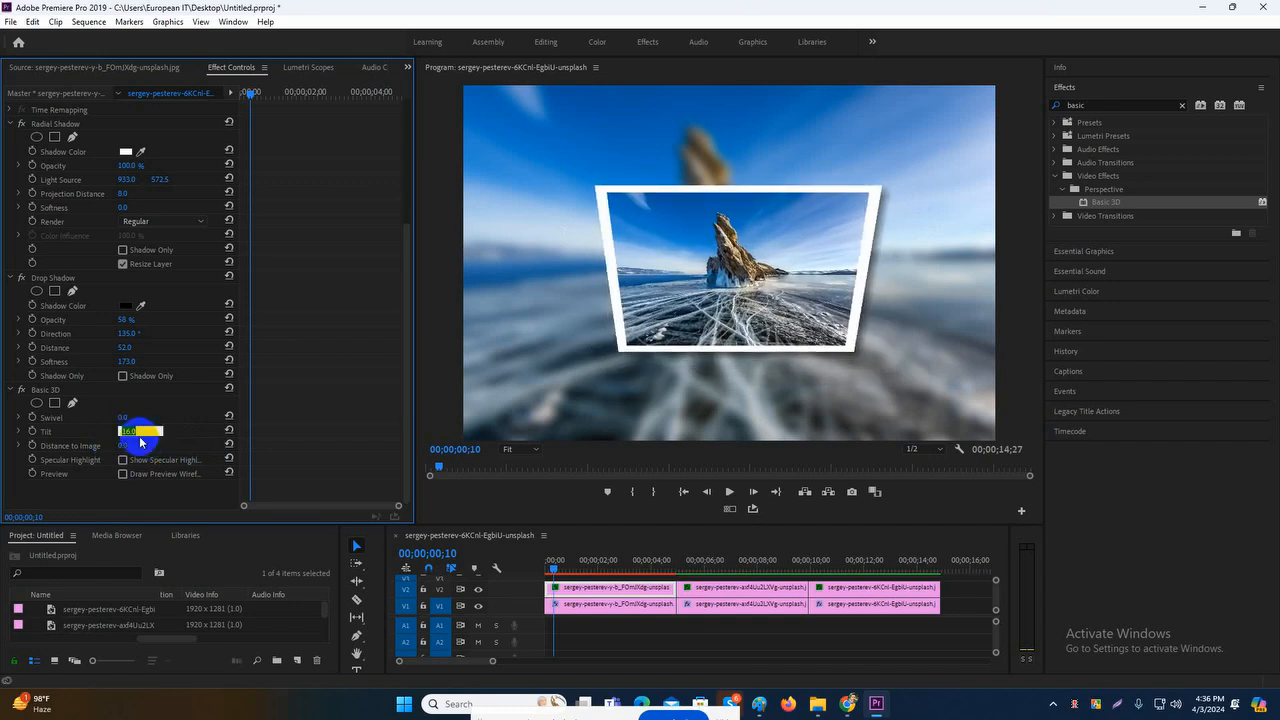
text(0)
key(Return)
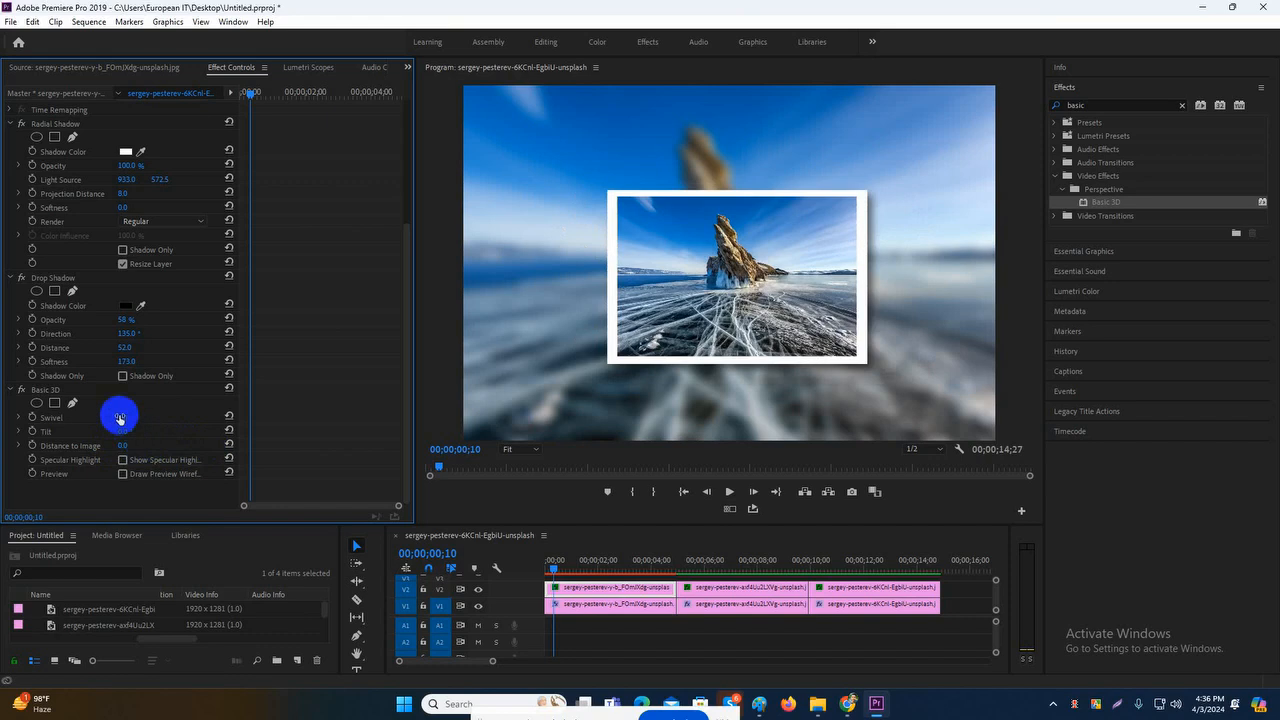
- Try a Basic 3D Swivel of about -48° on the first V2 clip, and reset it to 0
drag(129, 420, 80, 410)
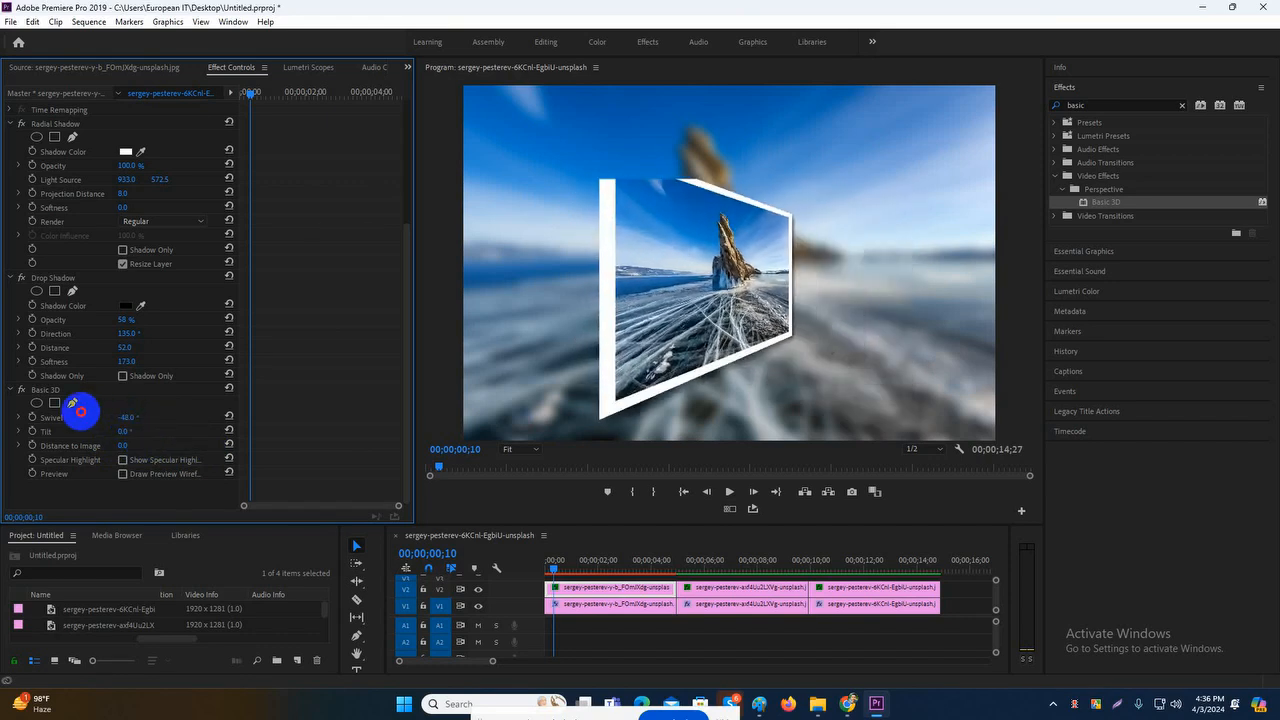
click(135, 417)
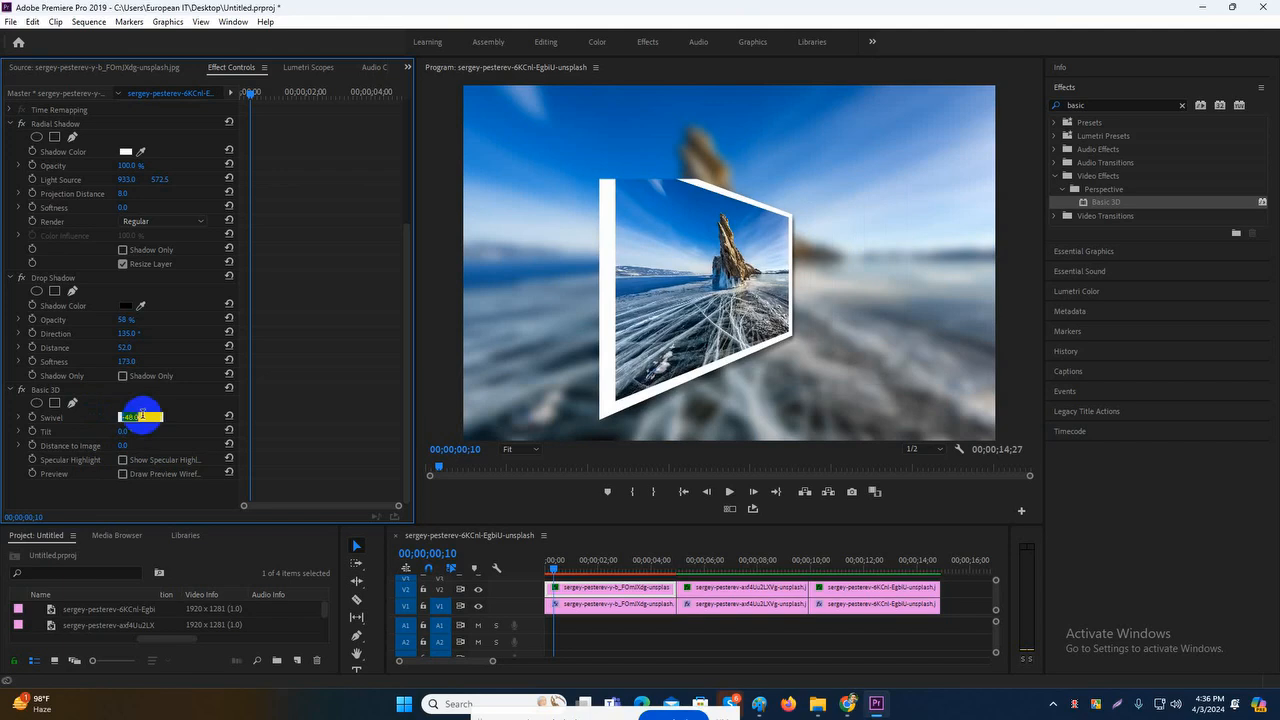
text(0)
key(Return)
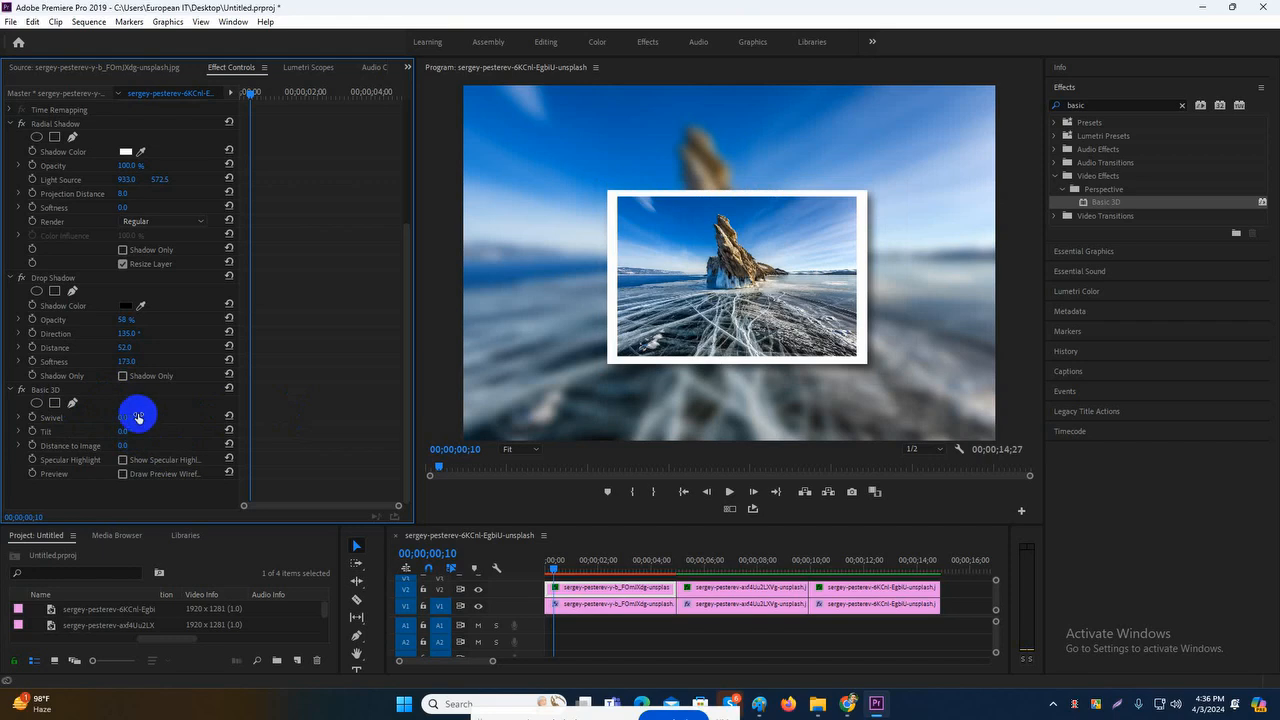
- Start Basic 3D Swivel and Tilt keyframes on the first V2 clip at 00;00;00;15
drag(251, 96, 257, 96)
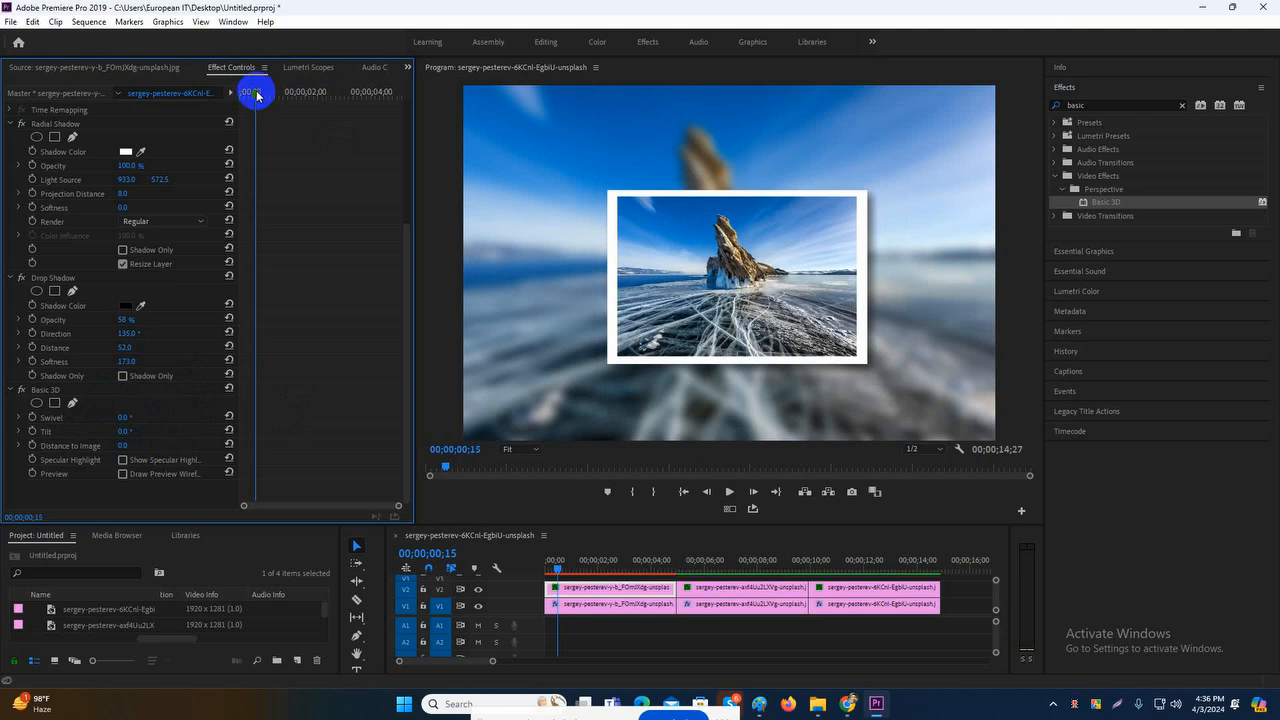
click(32, 417)
click(32, 431)
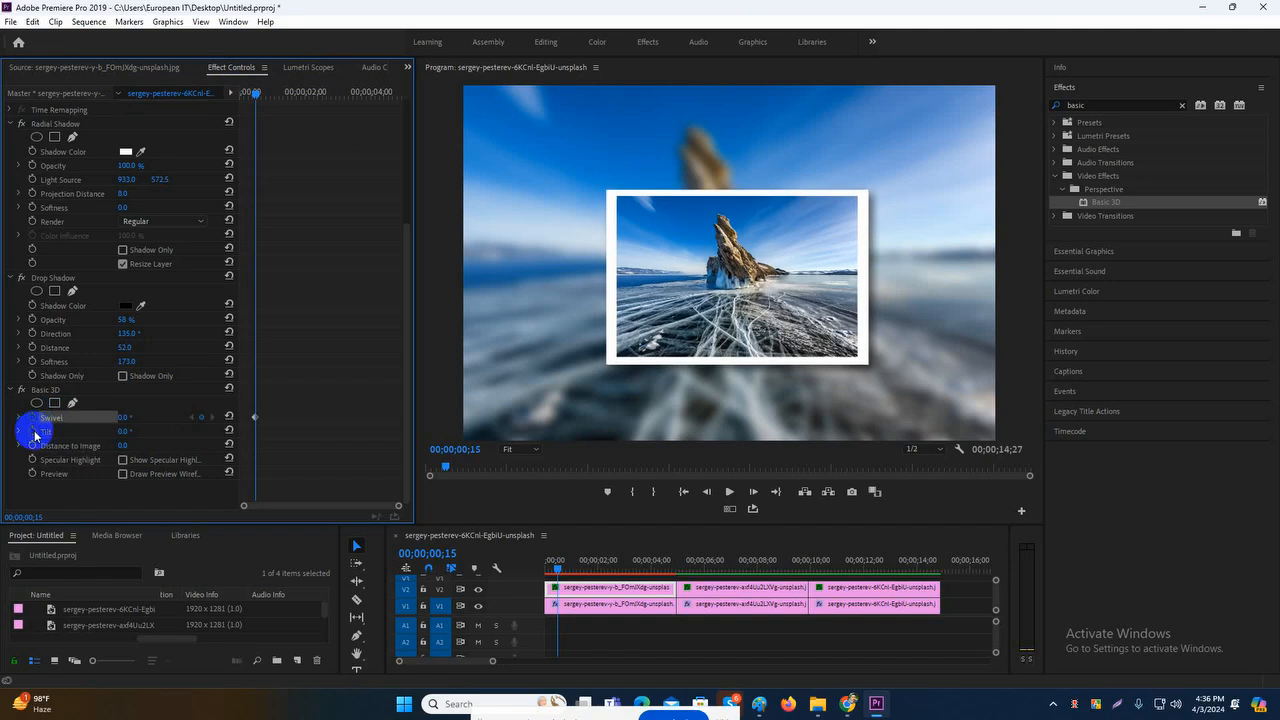
drag(260, 90, 314, 104)
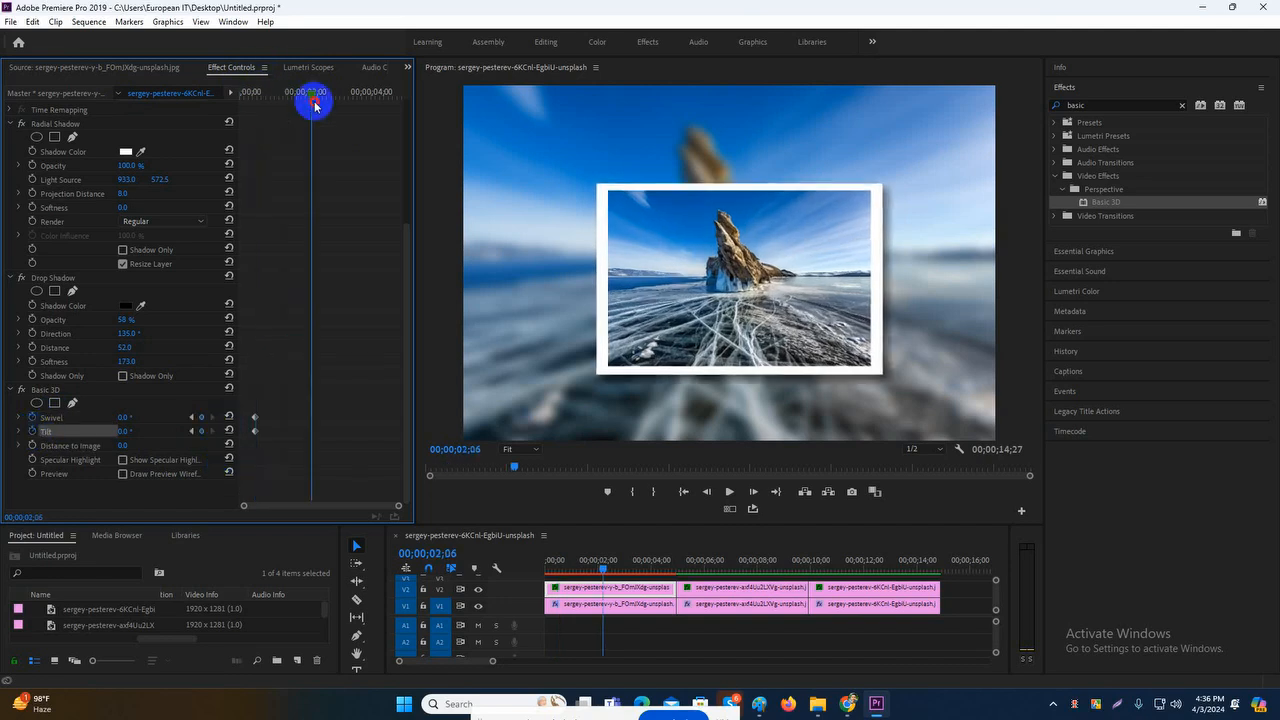
click(198, 418)
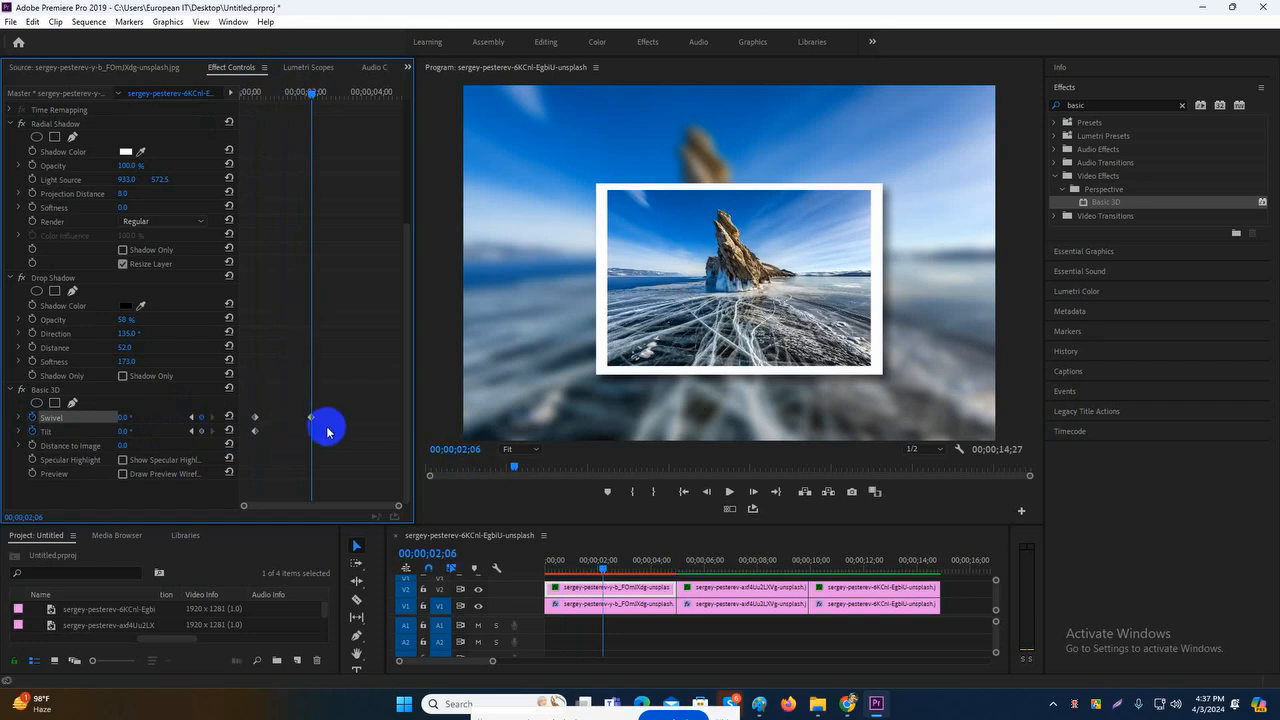
key(ctrl+z)
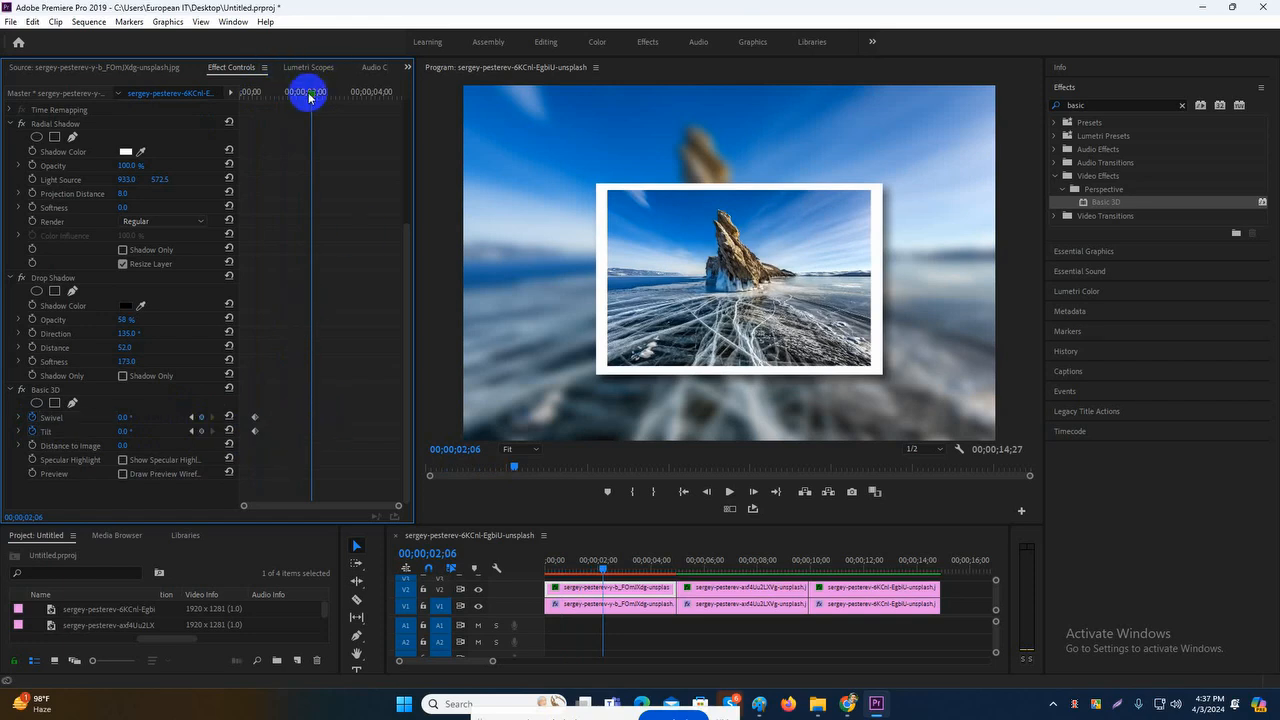
- At the 00;00;00;15 keyframes, set Basic 3D's Swivel to 4° and Tilt to -4° on the first V2 clip
drag(306, 90, 254, 104)
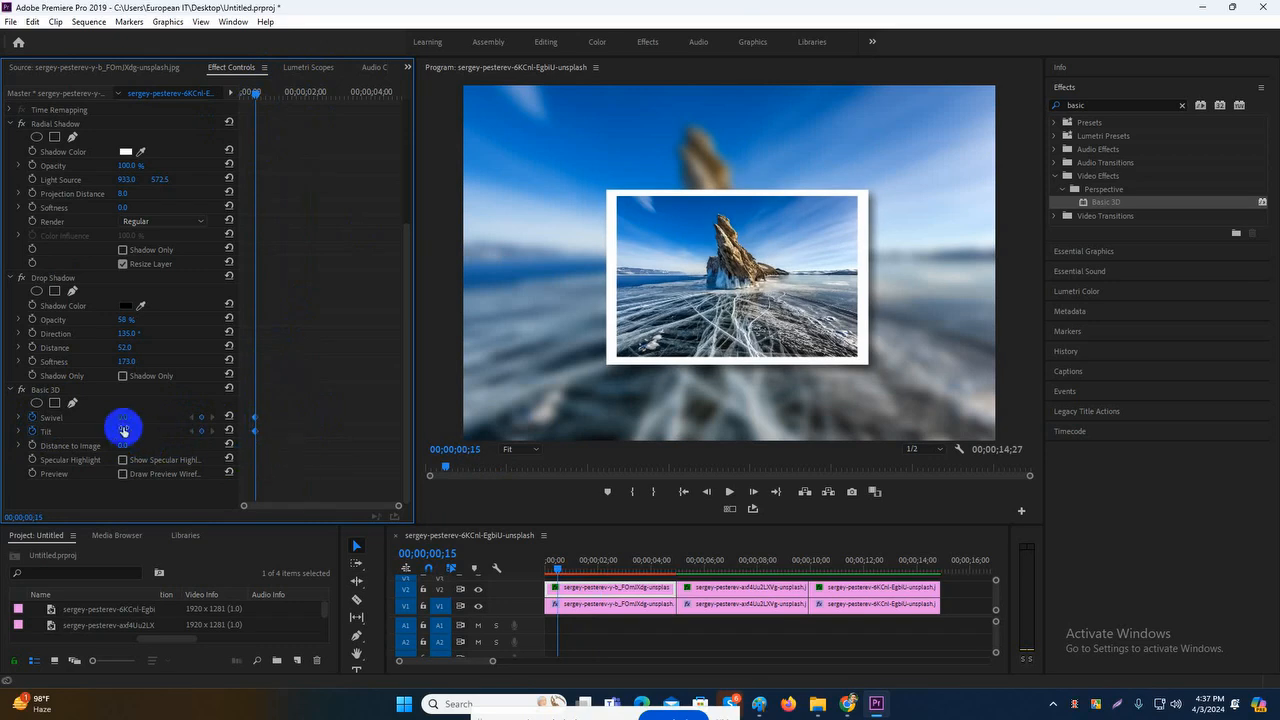
click(122, 420)
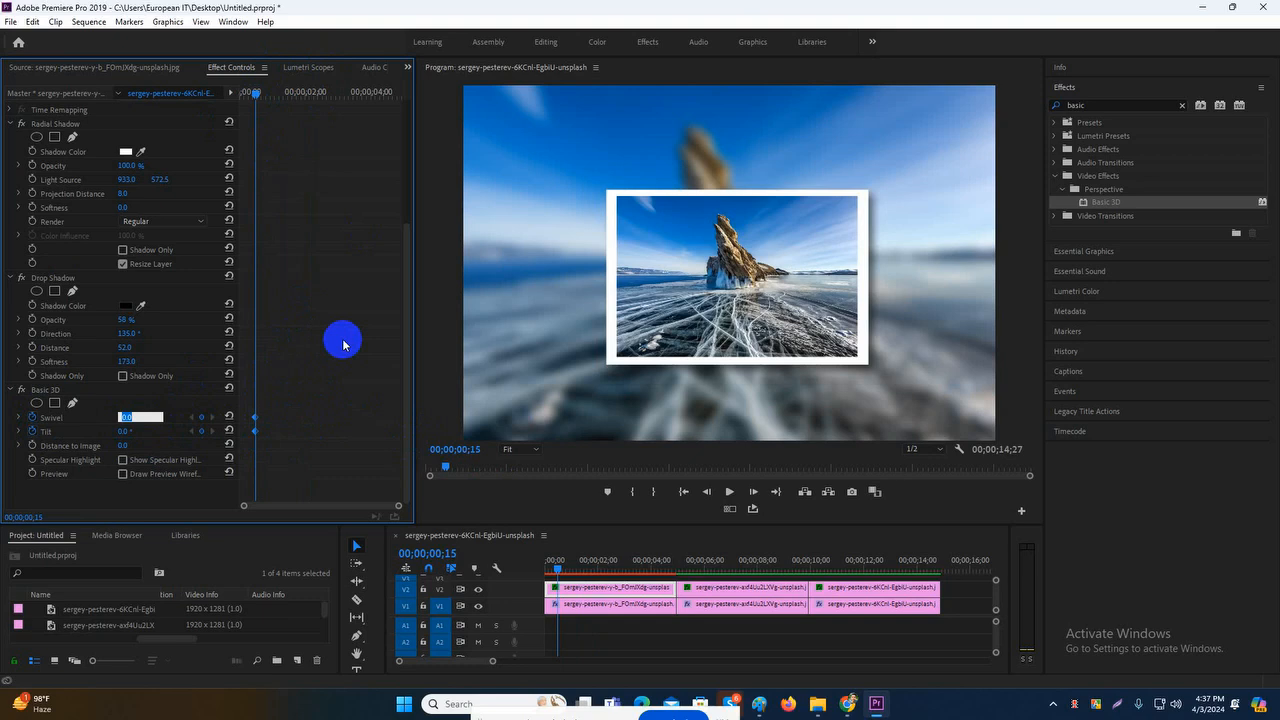
click(125, 431)
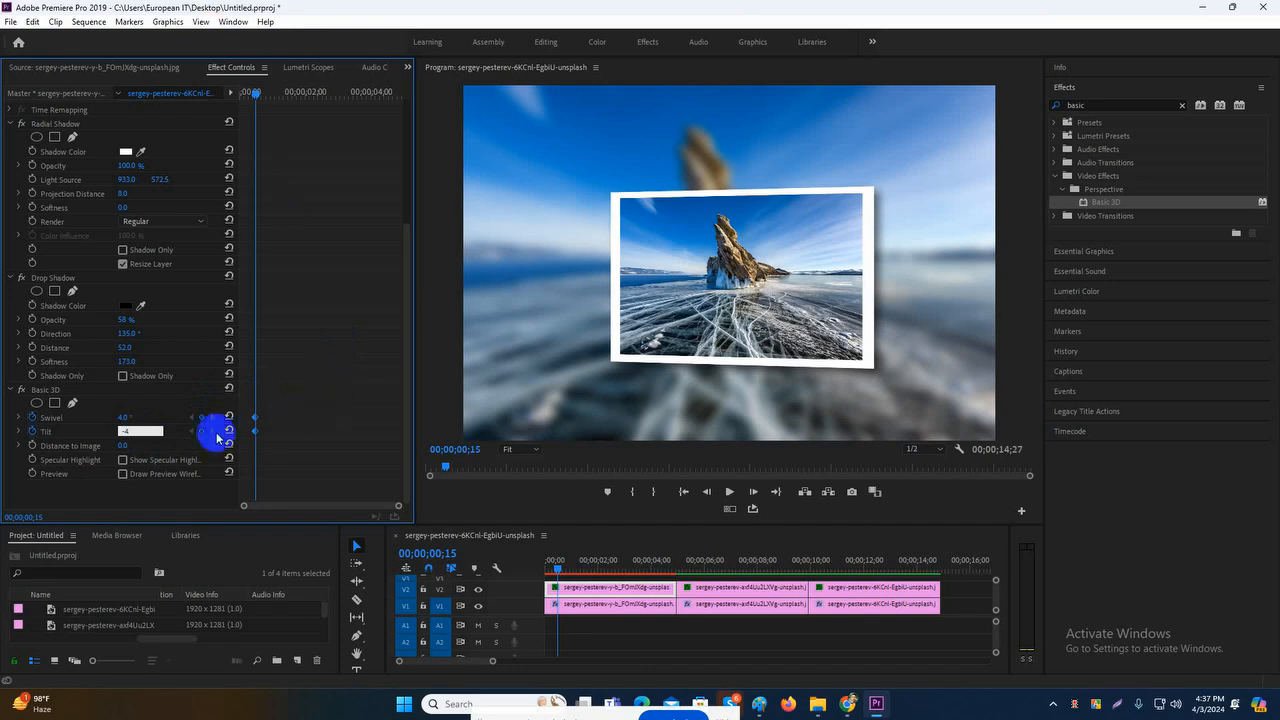
key(Return)
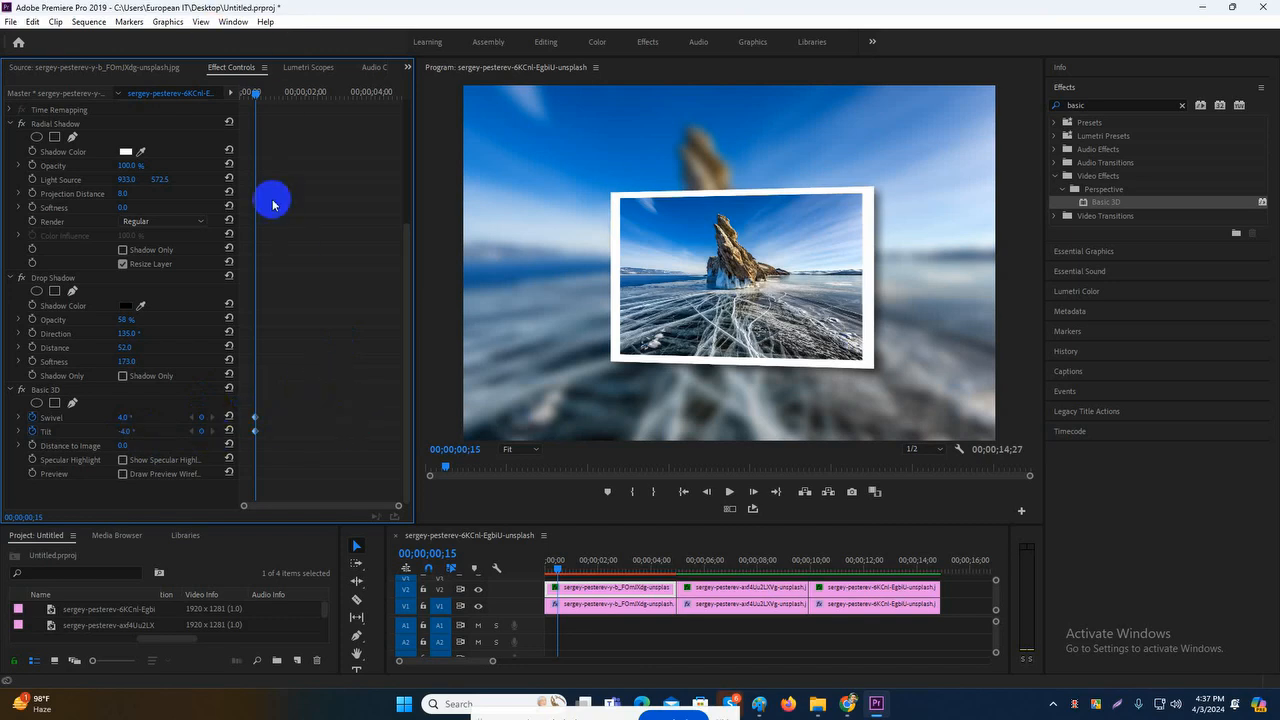
- At 00;00;04;13, keyframe Basic 3D's Swivel at -4° and Tilt at 4° on the first V2 clip
drag(251, 94, 391, 111)
click(124, 417)
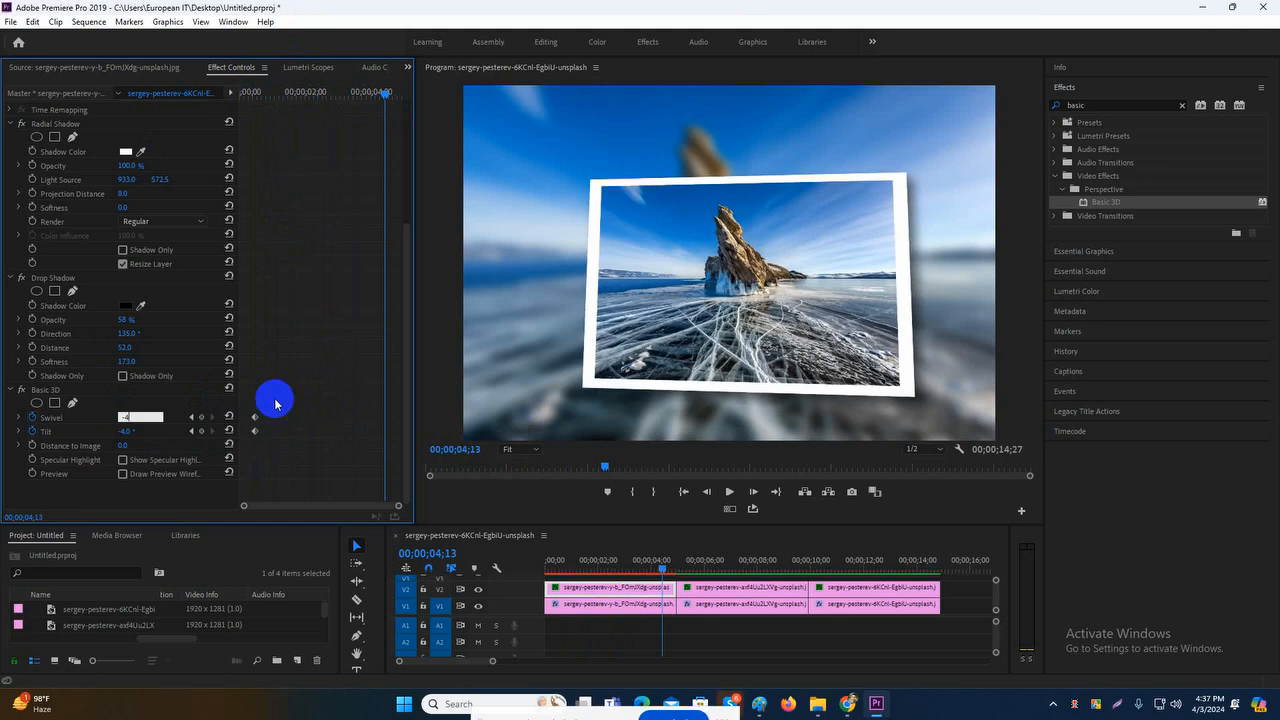
click(140, 431)
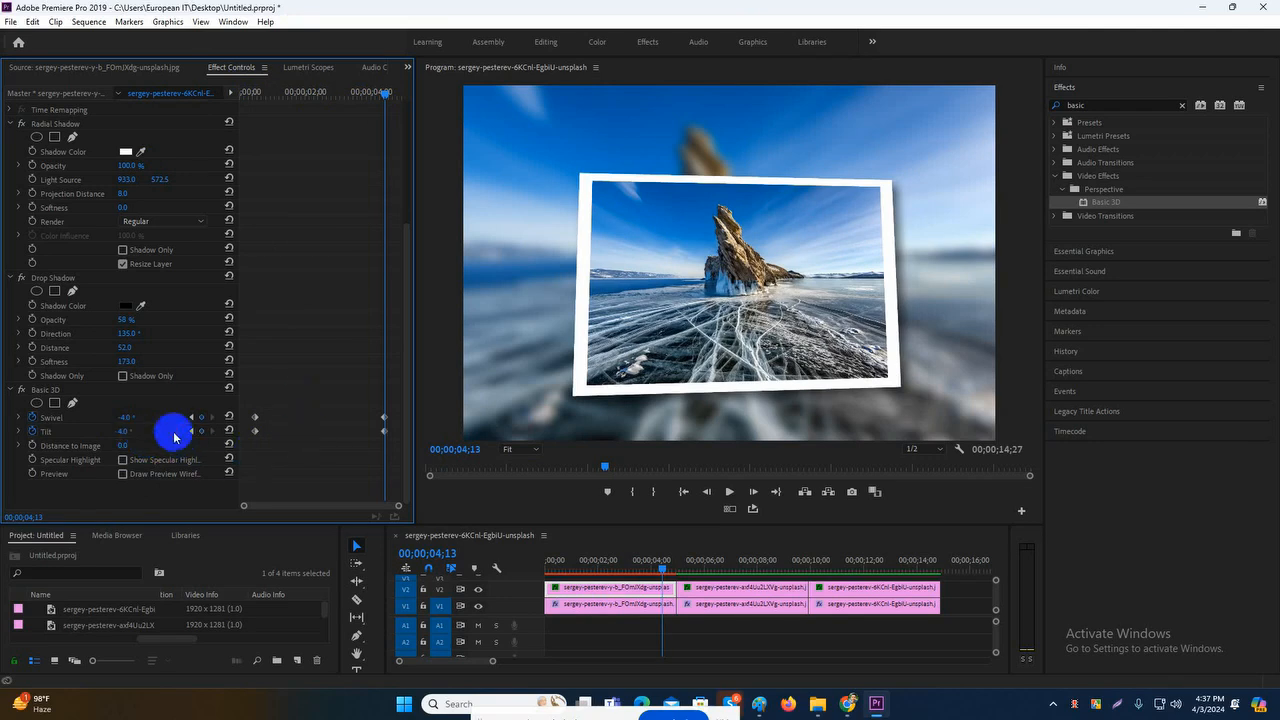
key(Return)
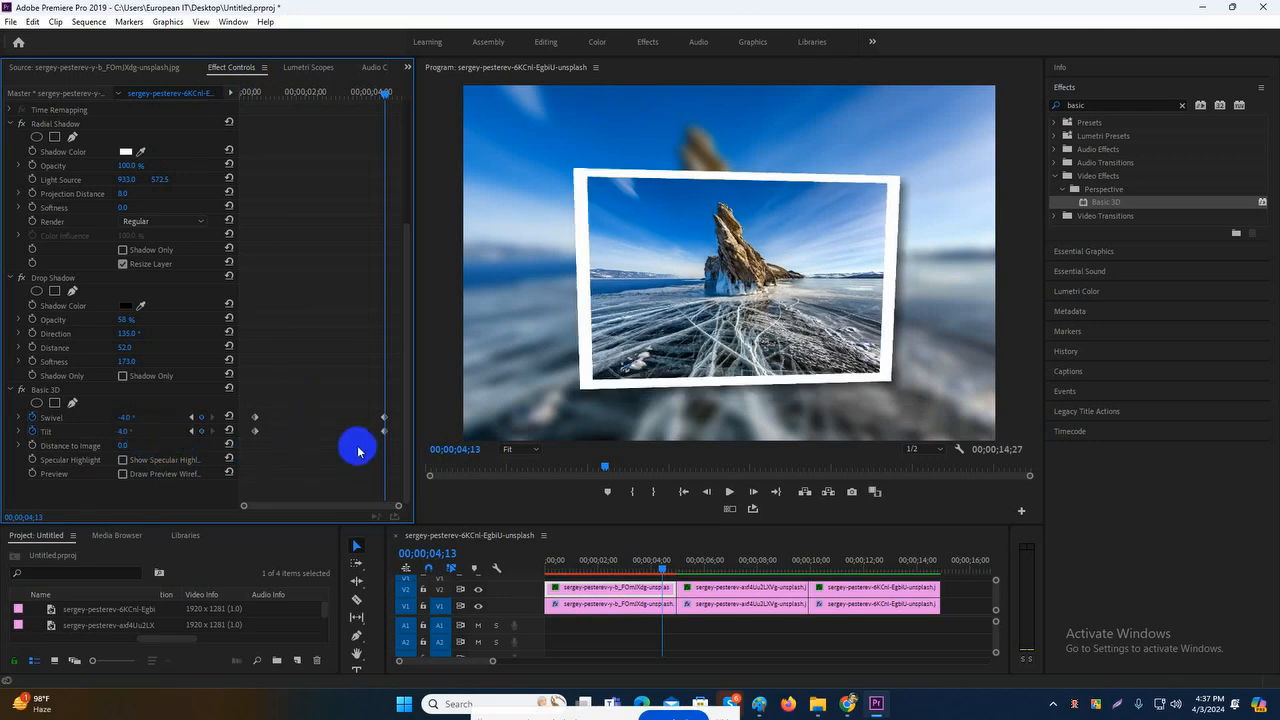
- Apply Ease Out to the first Swivel keyframe and Ease In to the last one
click(255, 431)
mouse_move(256, 431)
mouse_down()
mouse_move(280, 414)
mouse_move(257, 424)
mouse_up()
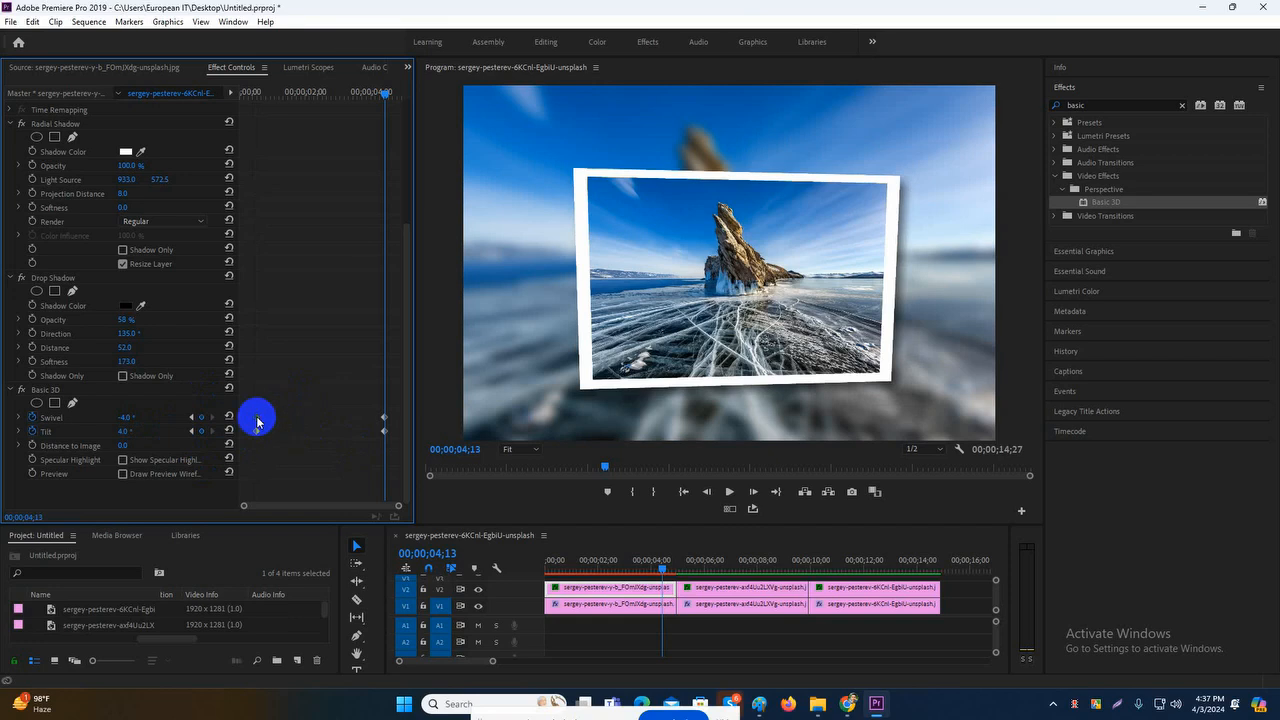
right_click(257, 421)
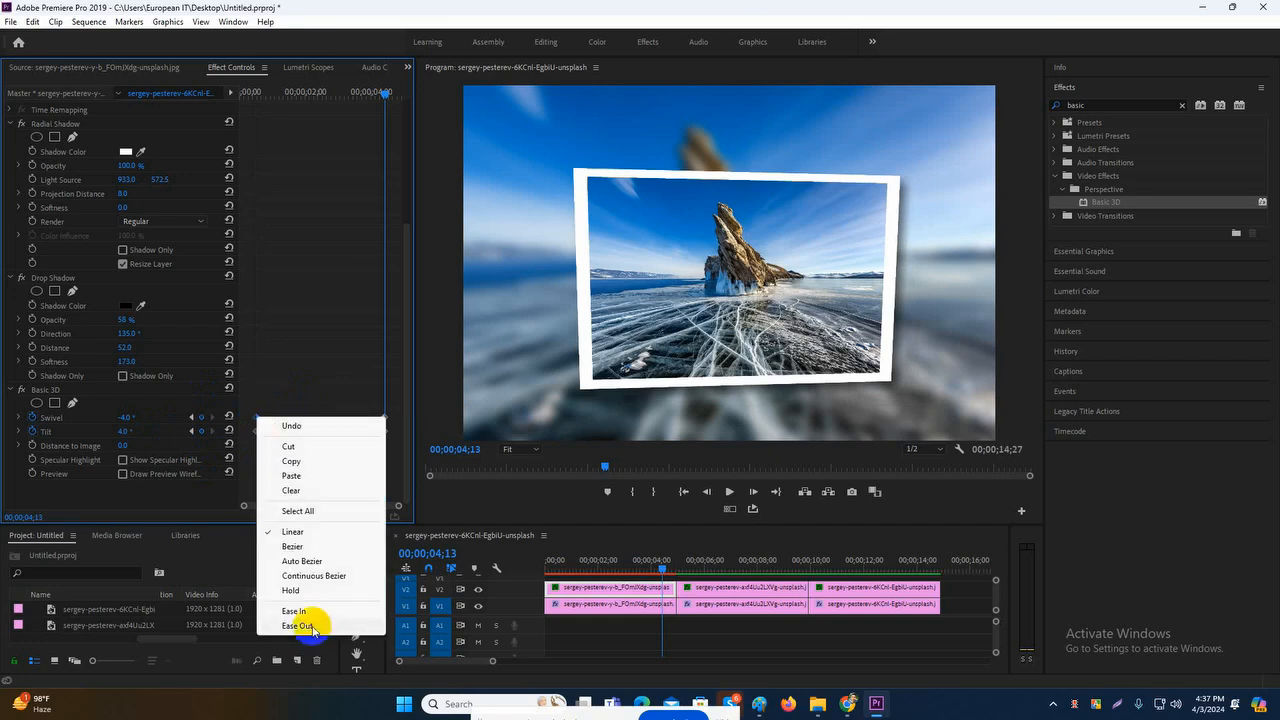
click(313, 627)
right_click(385, 421)
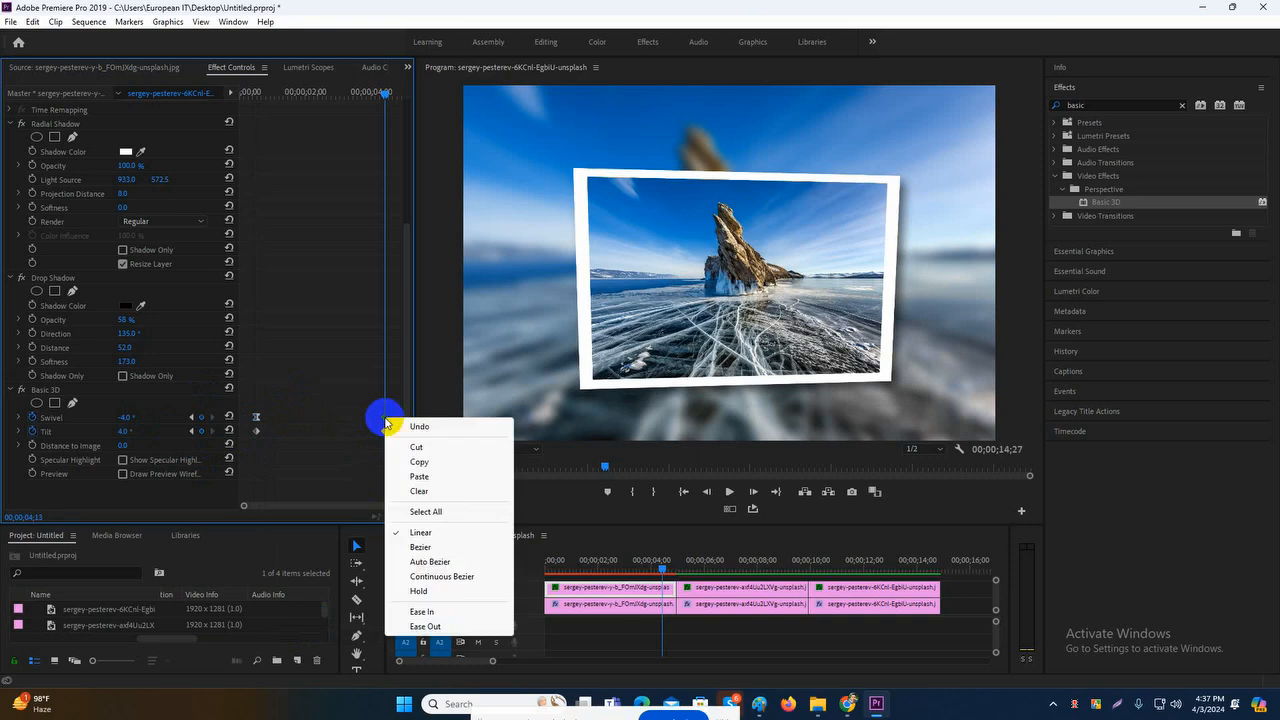
click(439, 614)
- Apply Ease Out to the first Tilt keyframe and Ease In to the last one
click(257, 430)
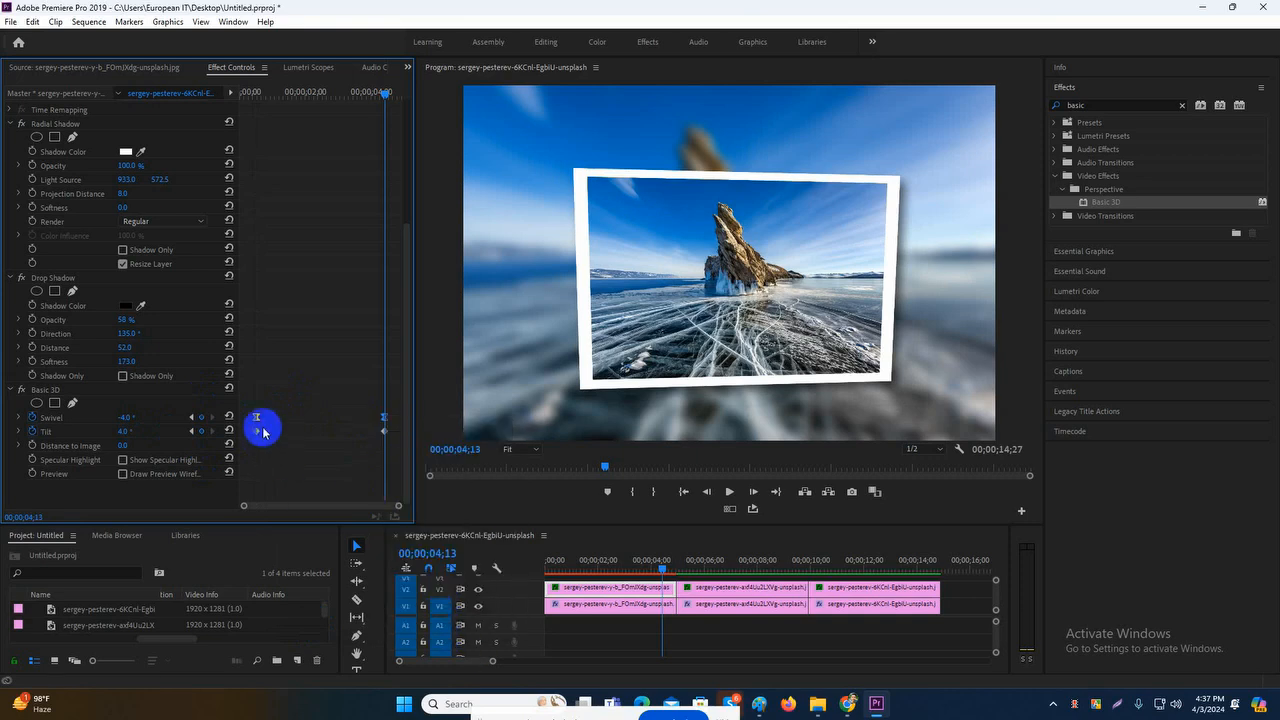
right_click(257, 432)
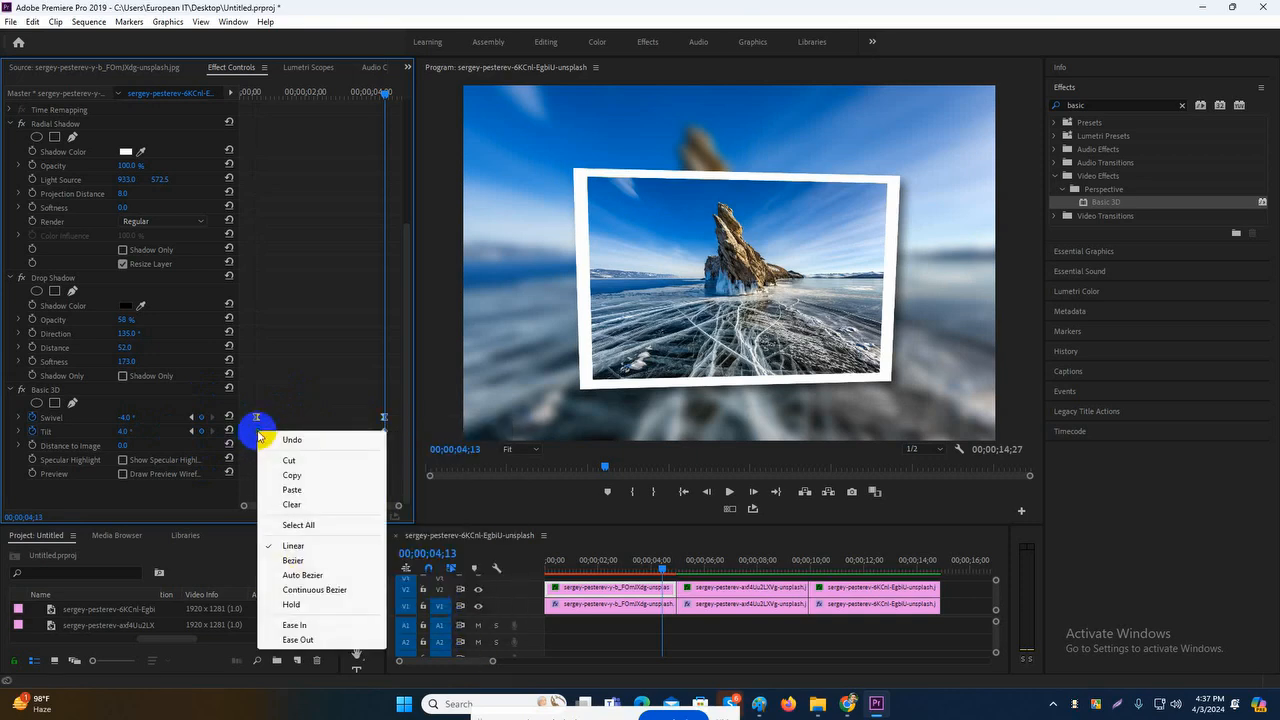
click(313, 641)
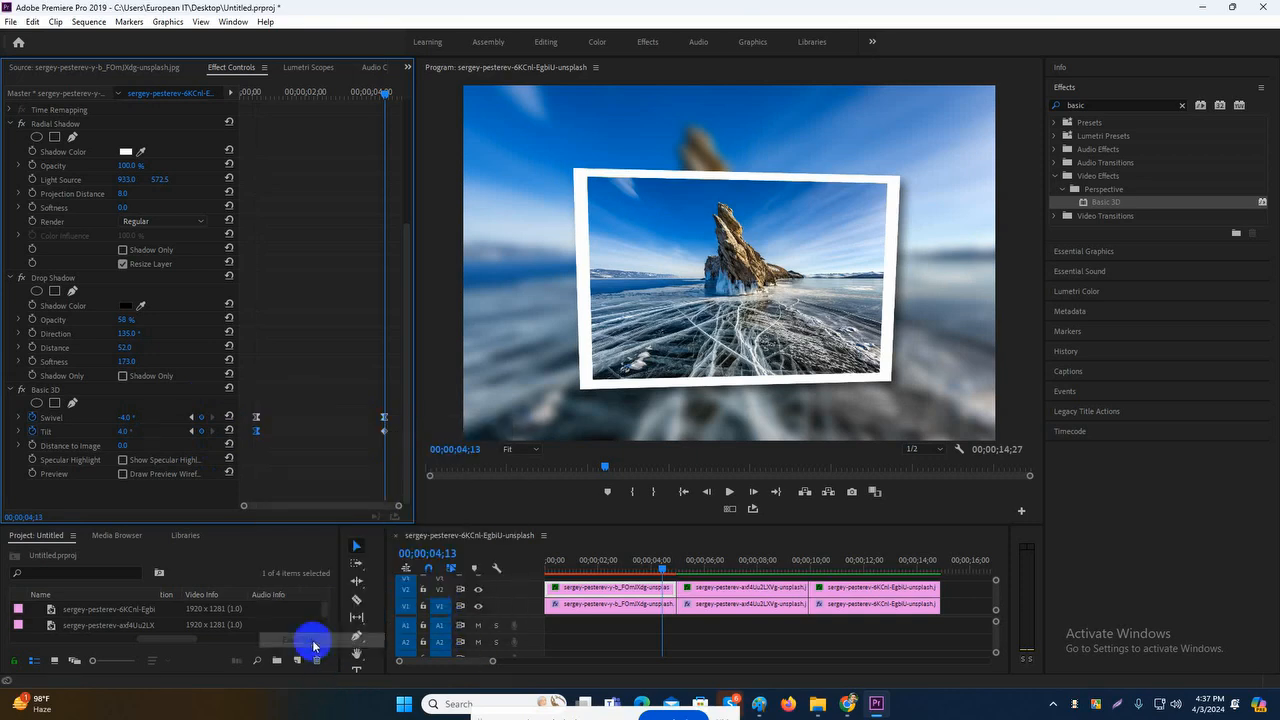
click(385, 431)
right_click(385, 431)
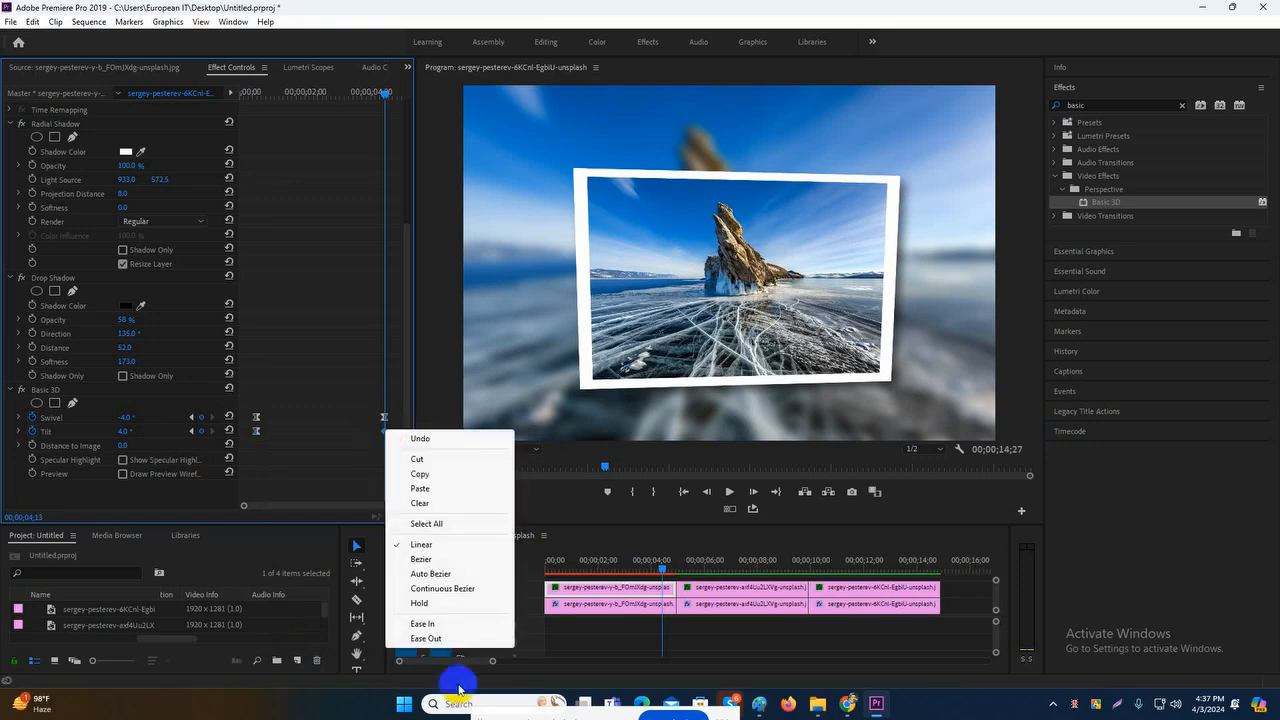
click(425, 625)
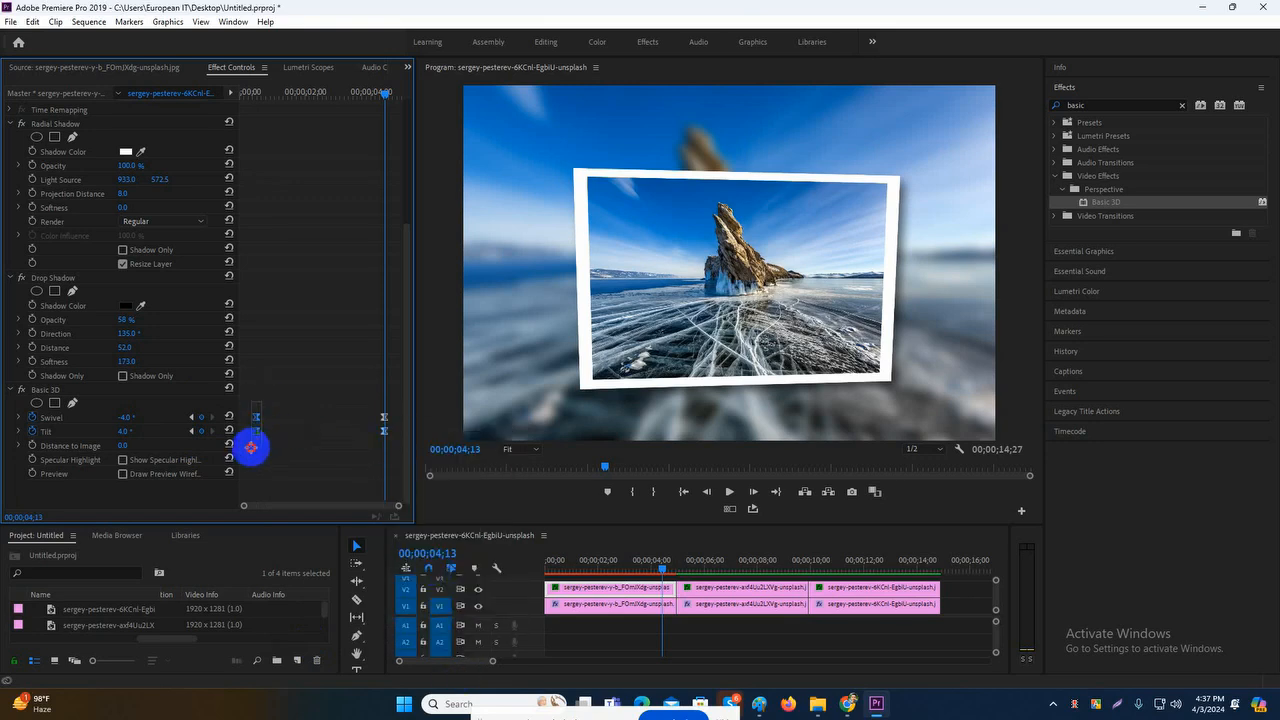
- Move the first Swivel and Tilt keyframes to the start of the clip and the last pair to its end
click(247, 435)
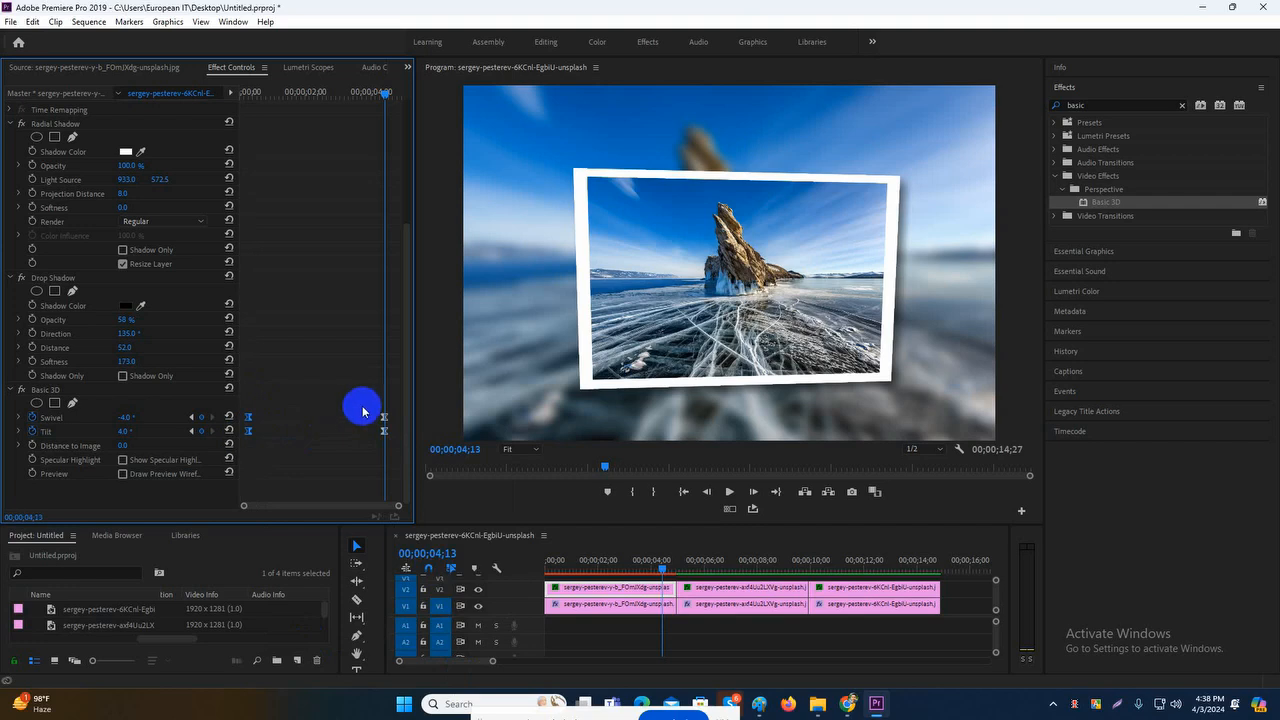
drag(247, 433, 239, 440)
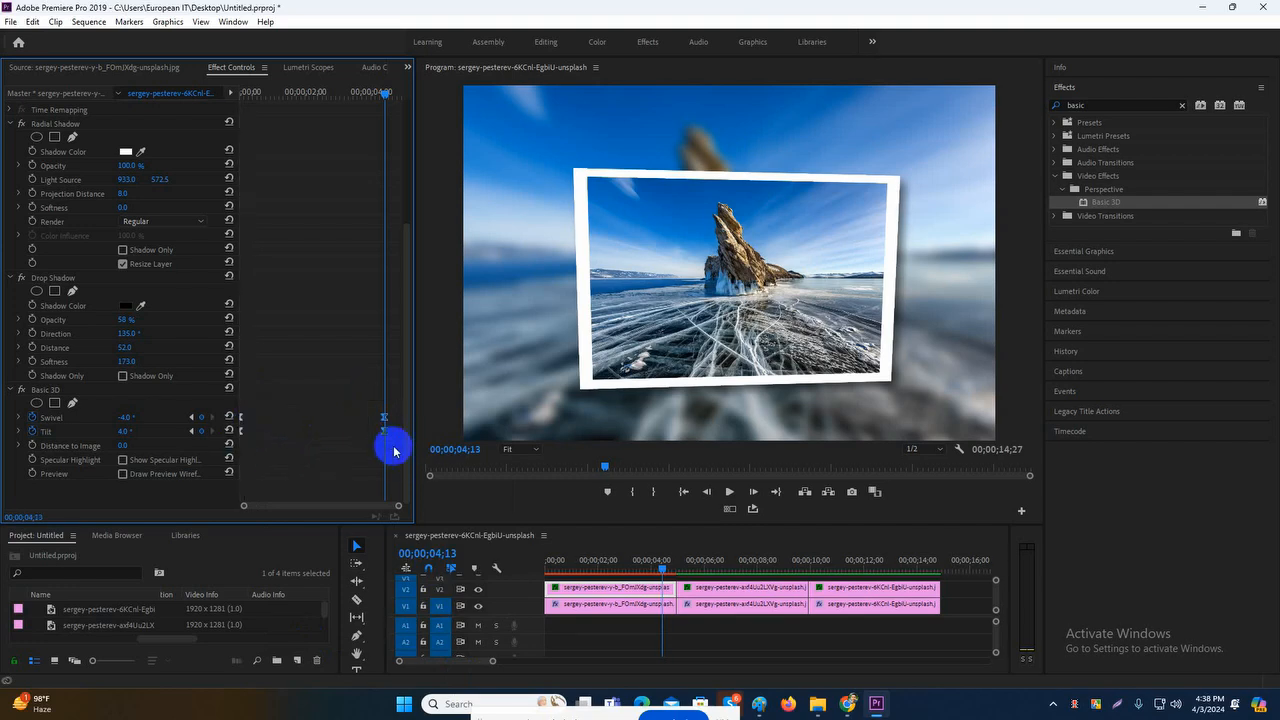
drag(383, 434, 402, 436)
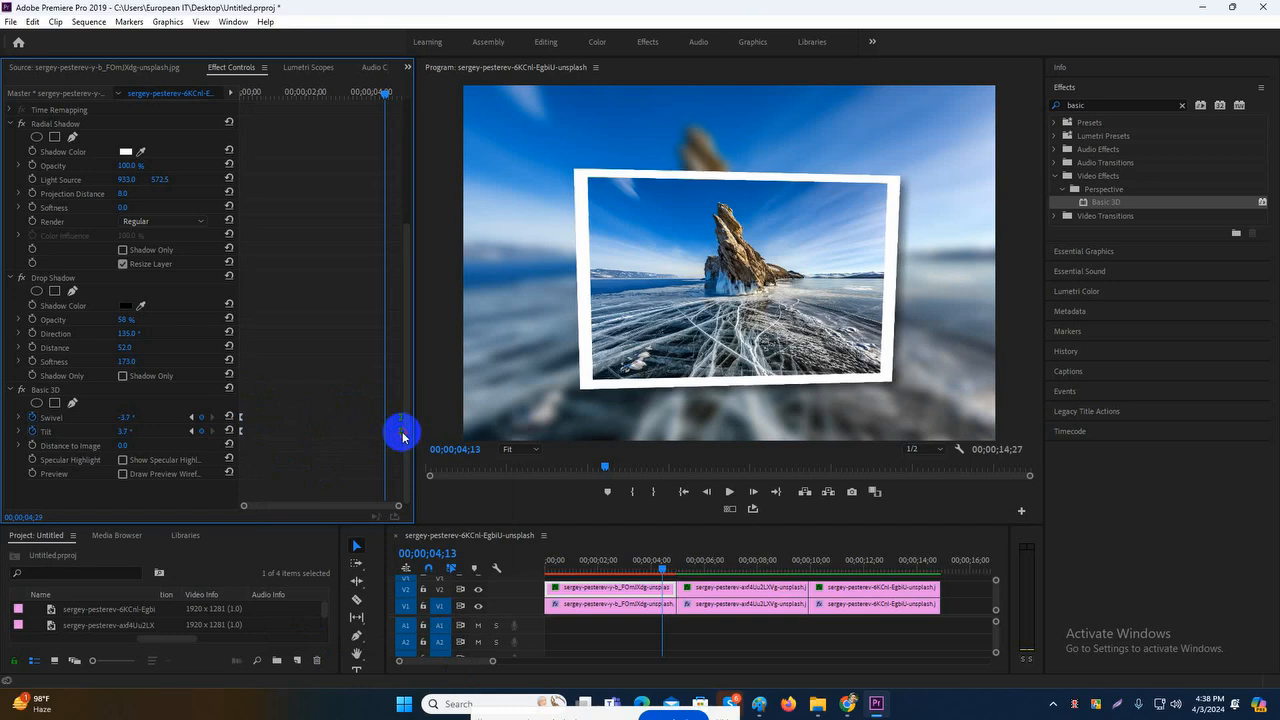
- Render and play the sequence from the start, and check the first image's 3D movement around 00;00;02;18
drag(380, 94, 206, 120)
key(Return)
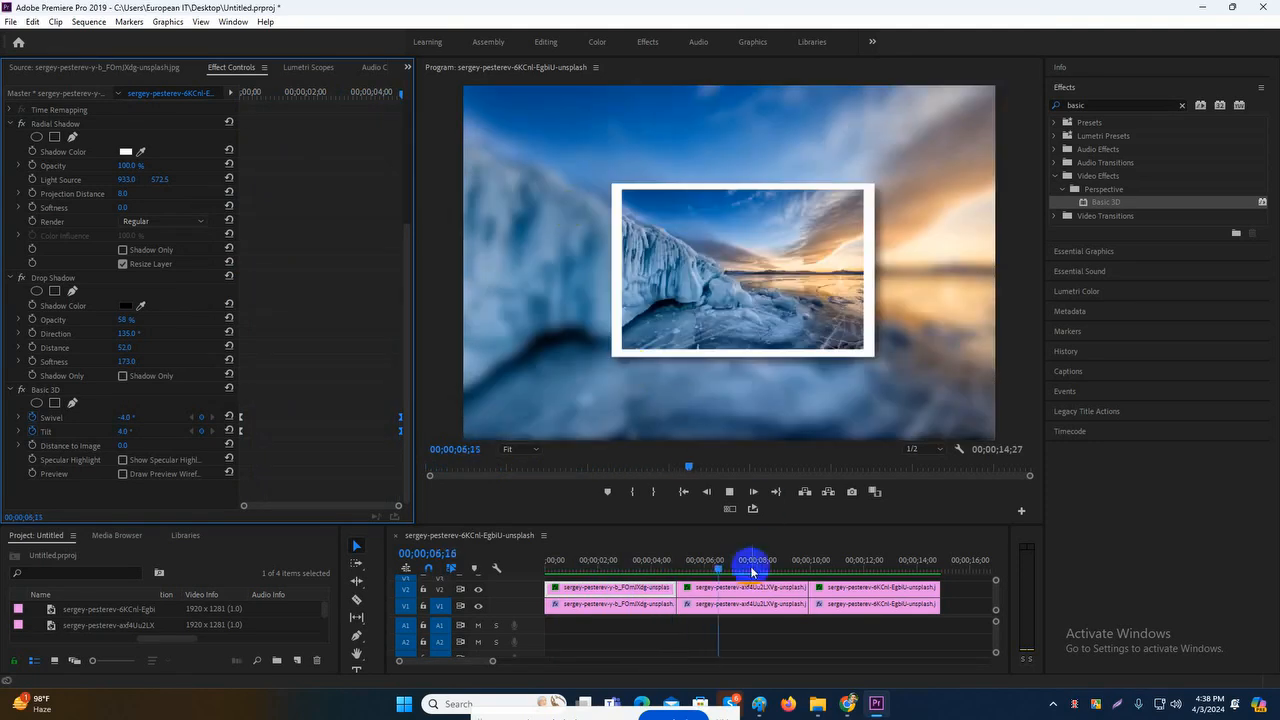
drag(708, 565, 618, 594)
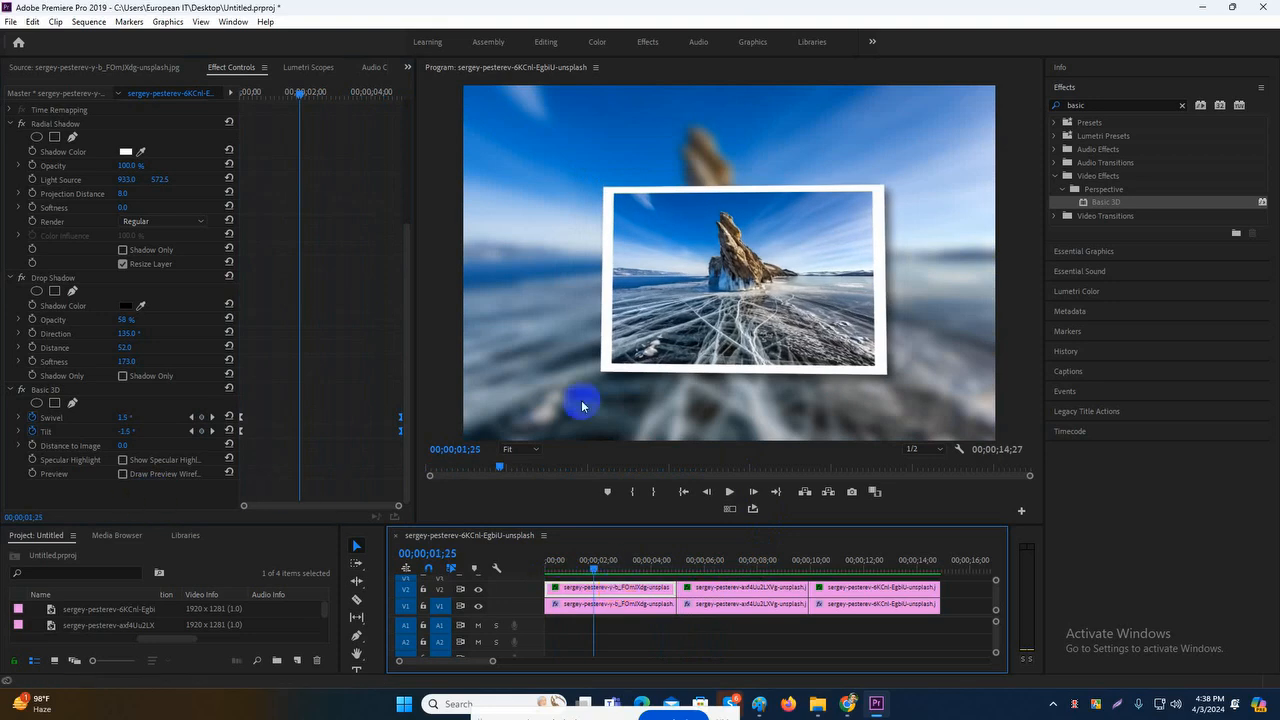
click(594, 566)
mouse_move(594, 566)
mouse_down()
mouse_move(580, 563)
mouse_move(613, 566)
mouse_up()
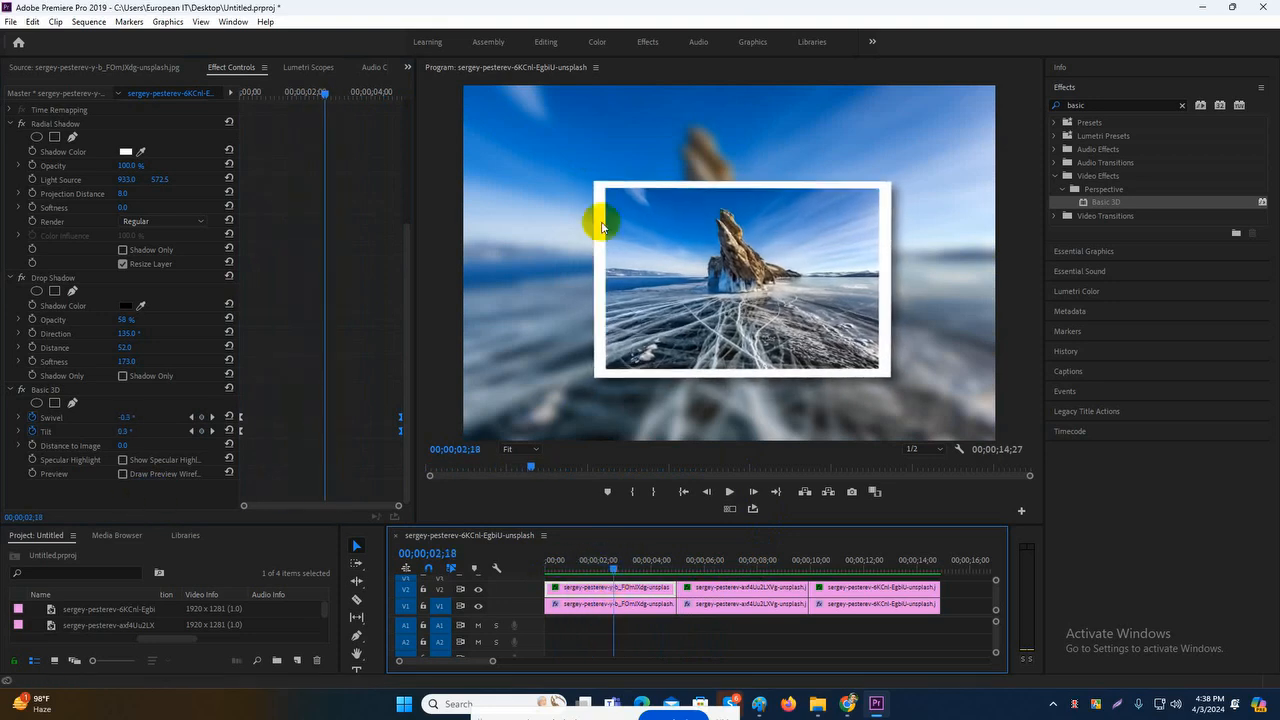
- Try Basic 3D's preview wireframe option, and enable Show Specular Highlight after comparing the first image with and without it
click(122, 475)
click(122, 475)
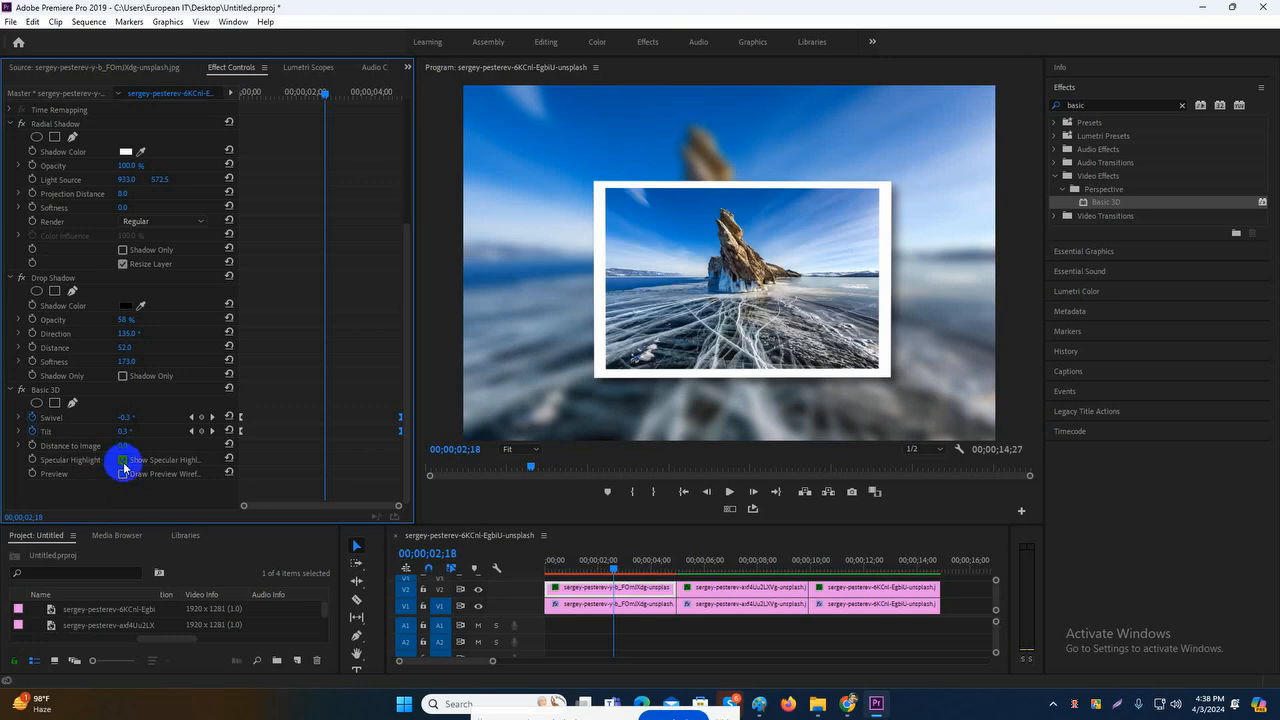
click(121, 460)
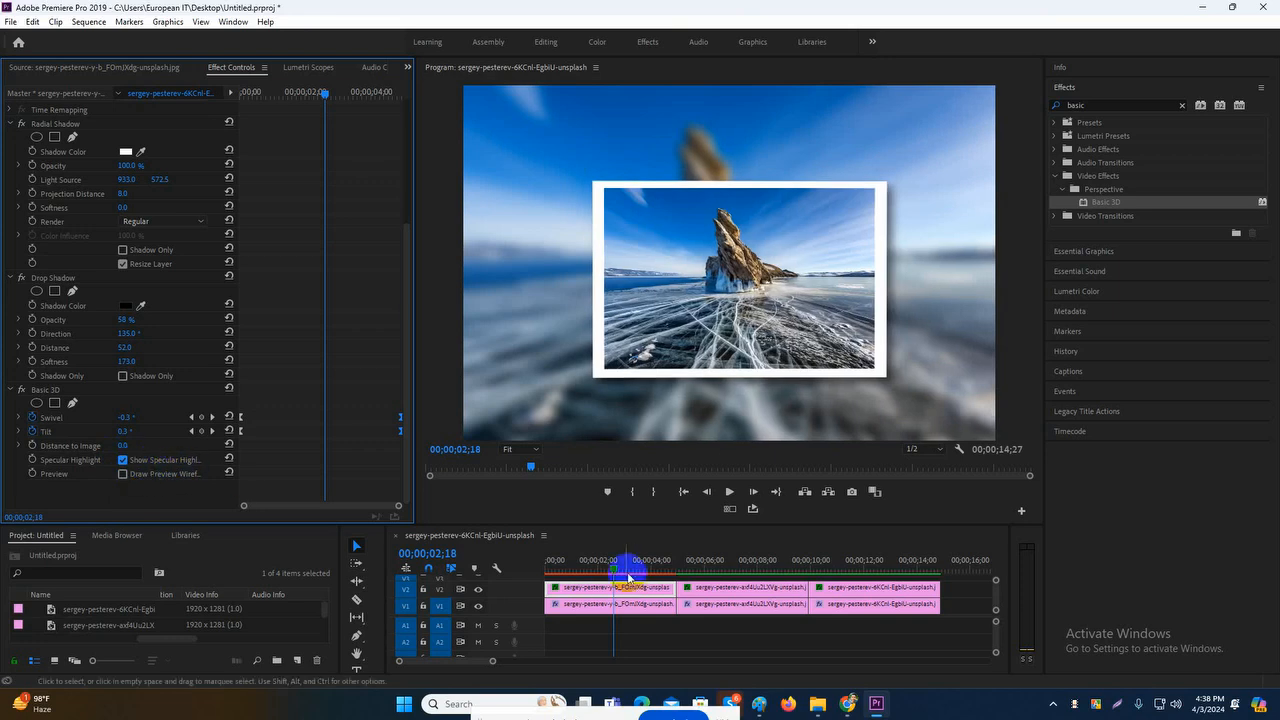
drag(612, 566, 530, 568)
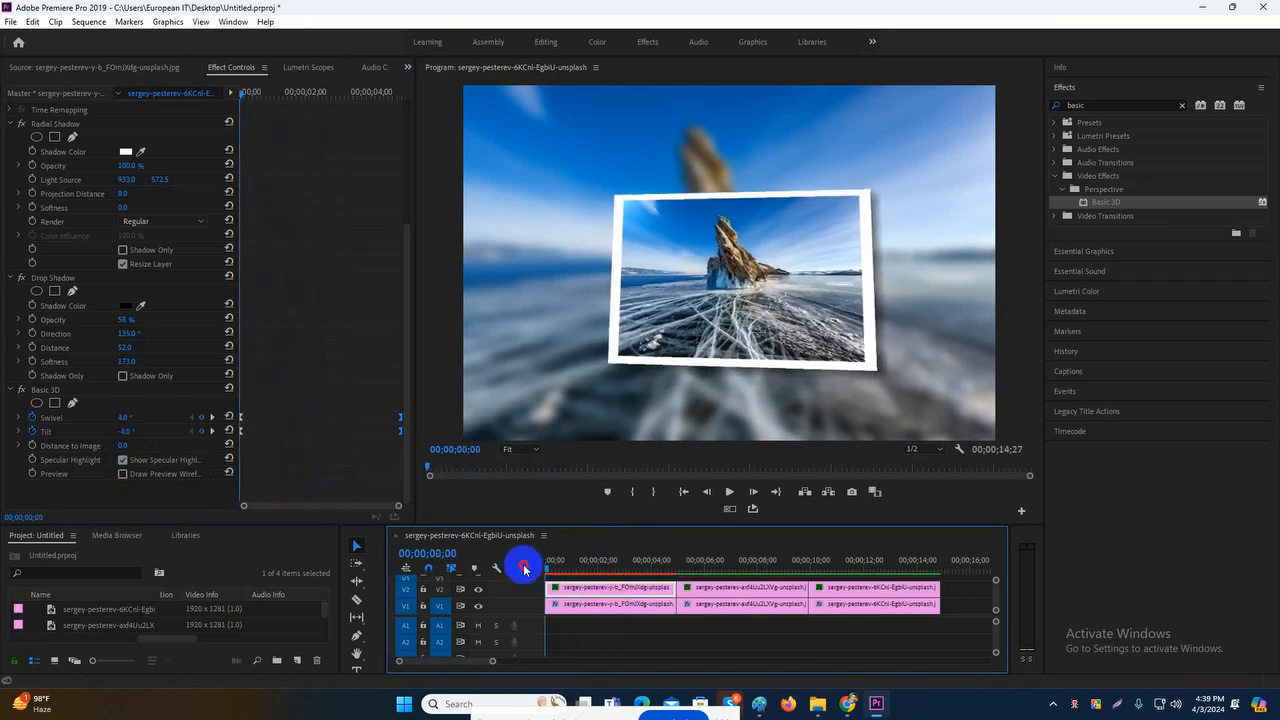
click(122, 461)
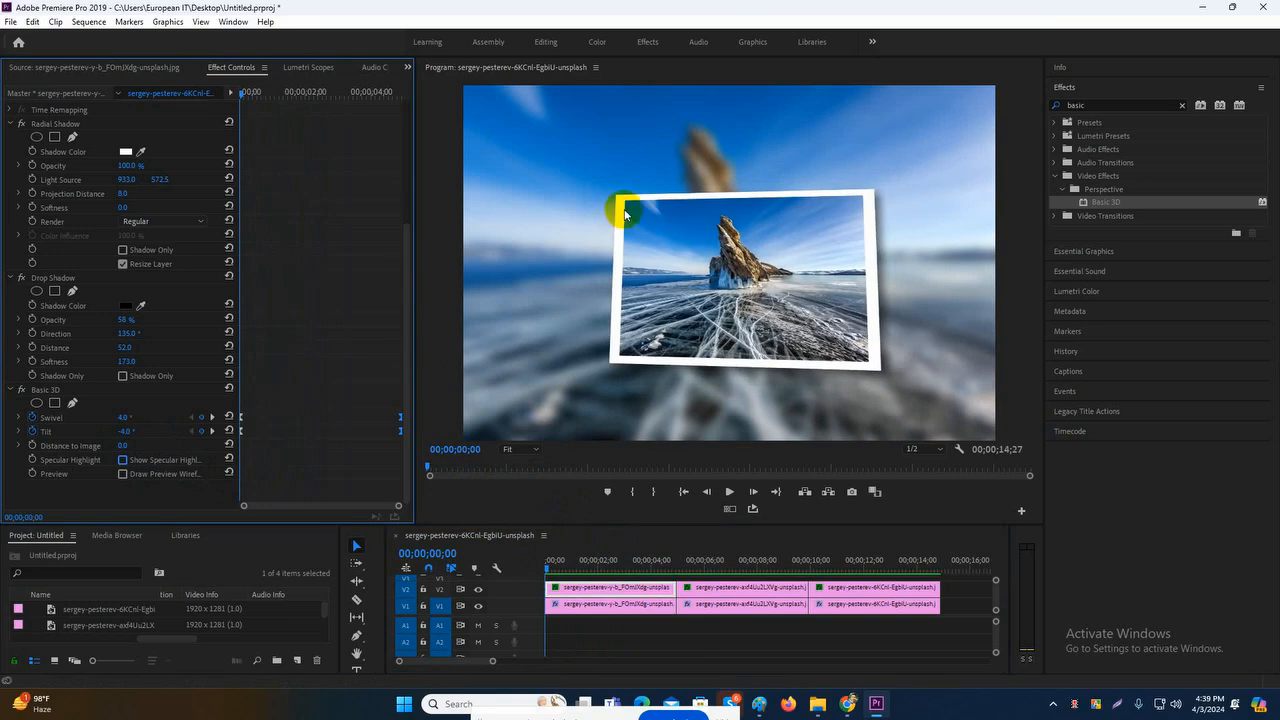
click(133, 461)
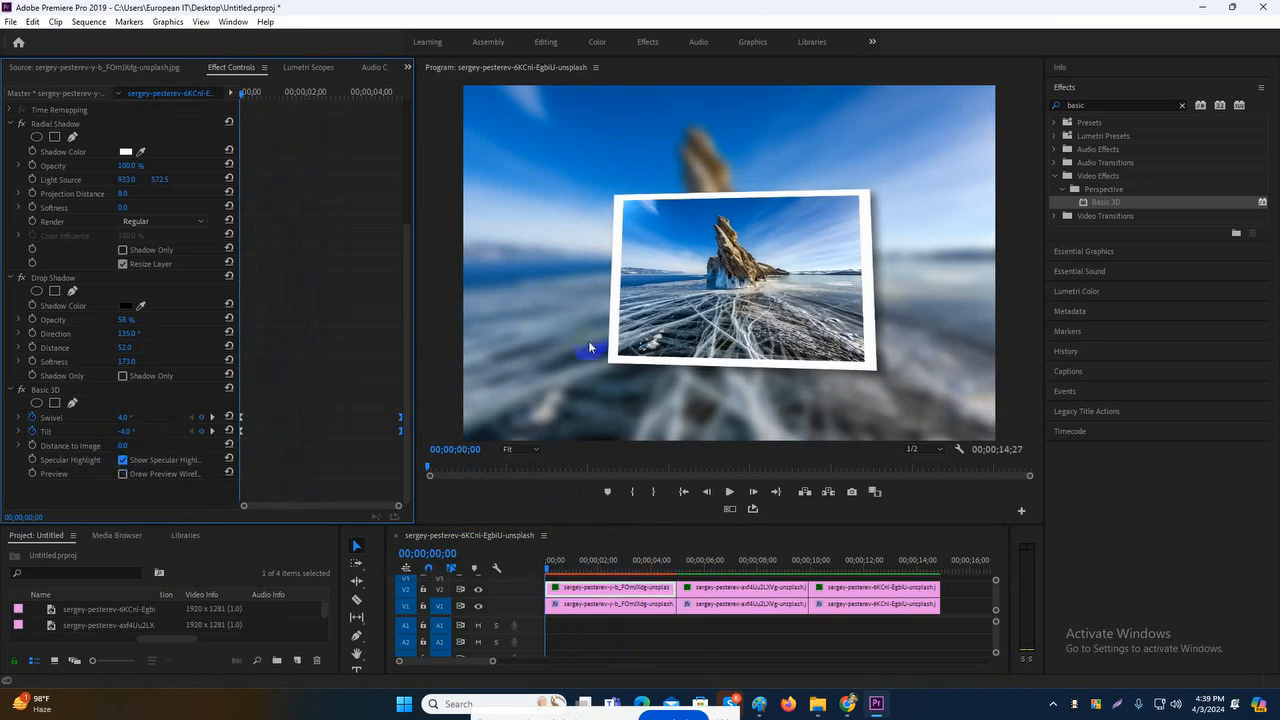
drag(548, 572, 586, 588)
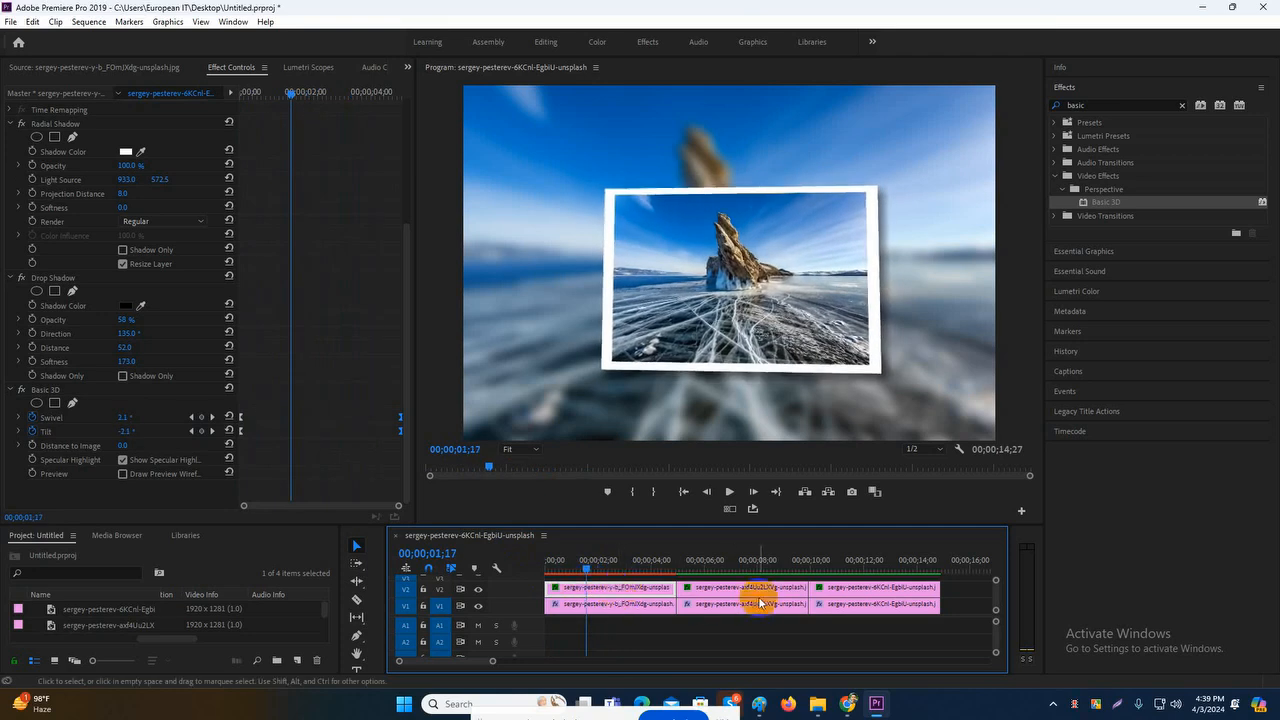
- Copy the animated Basic 3D effect from the first V2 image and paste it onto the second and third V2 images
click(76, 391)
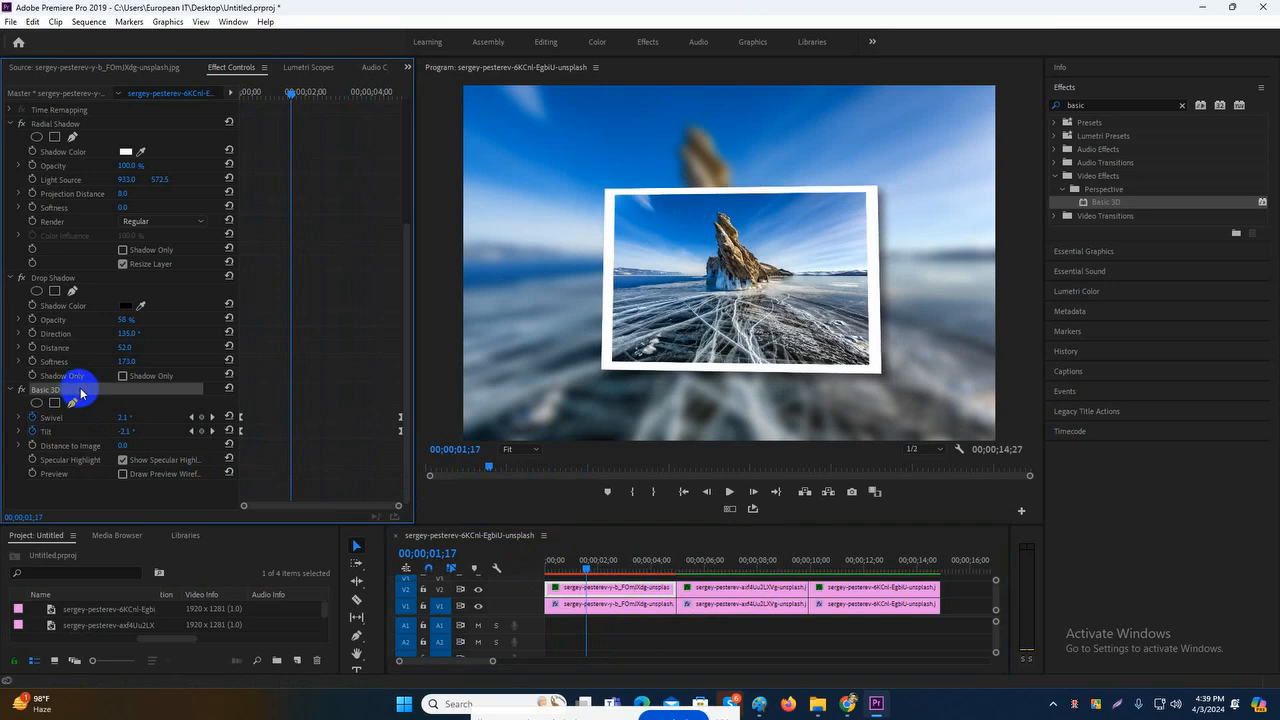
right_click(80, 392)
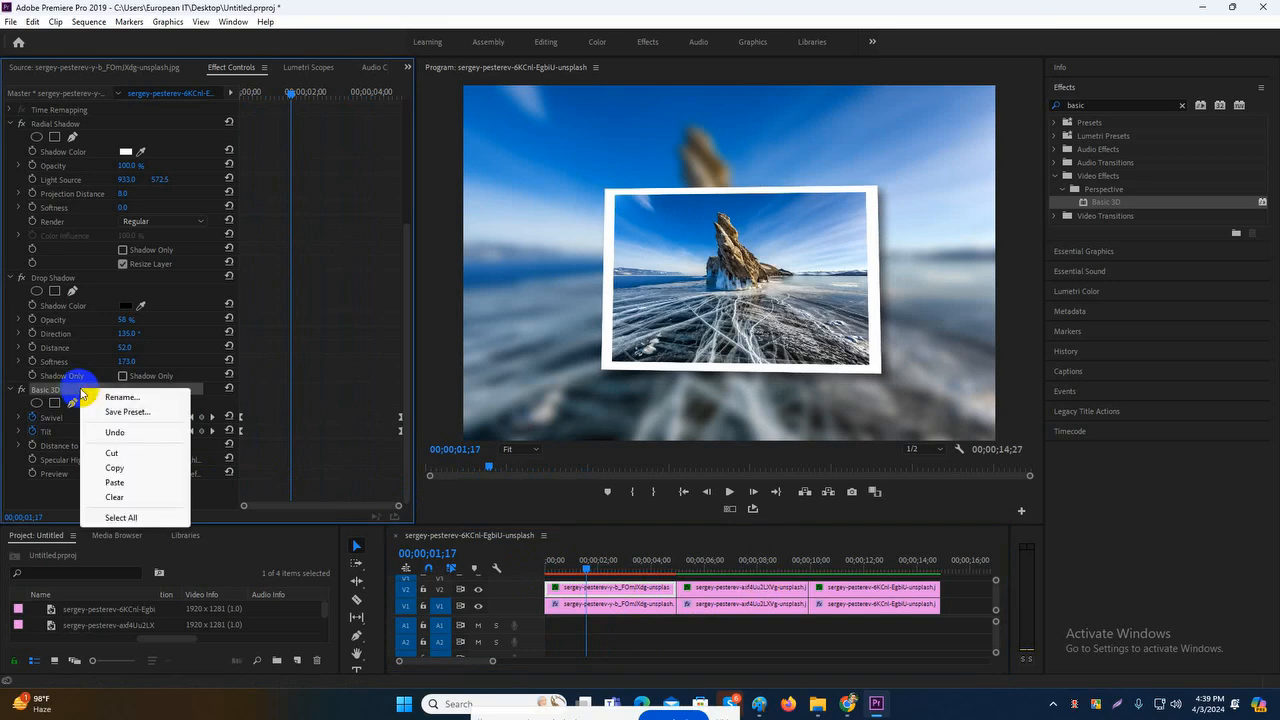
click(115, 467)
click(730, 588)
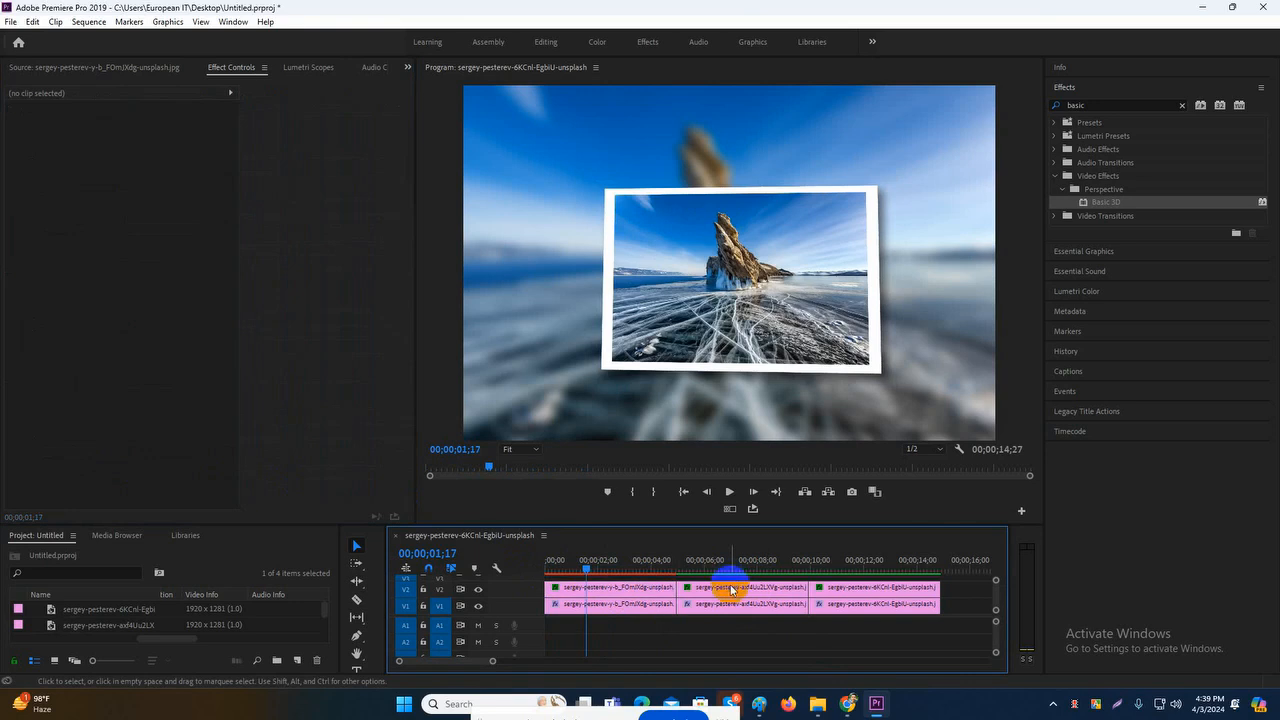
click(855, 590)
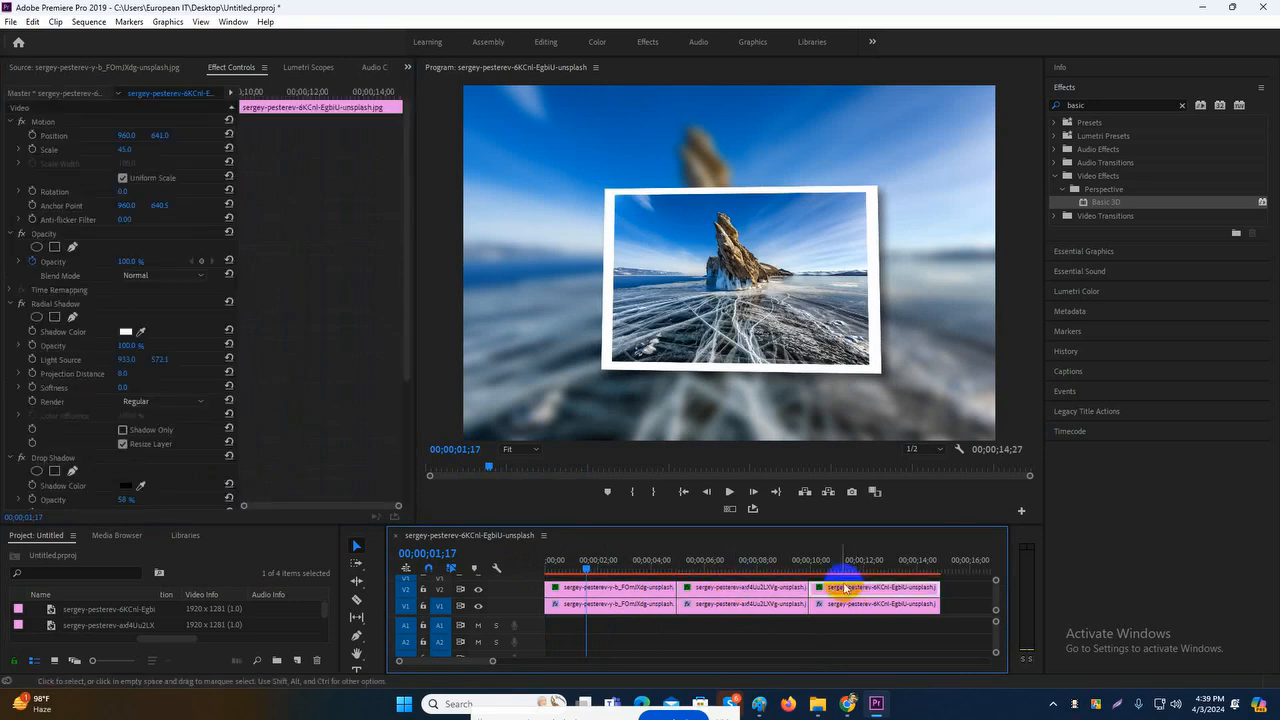
- Render and play the sequence, and check the 3D movement of the second V2 image
drag(586, 575, 564, 591)
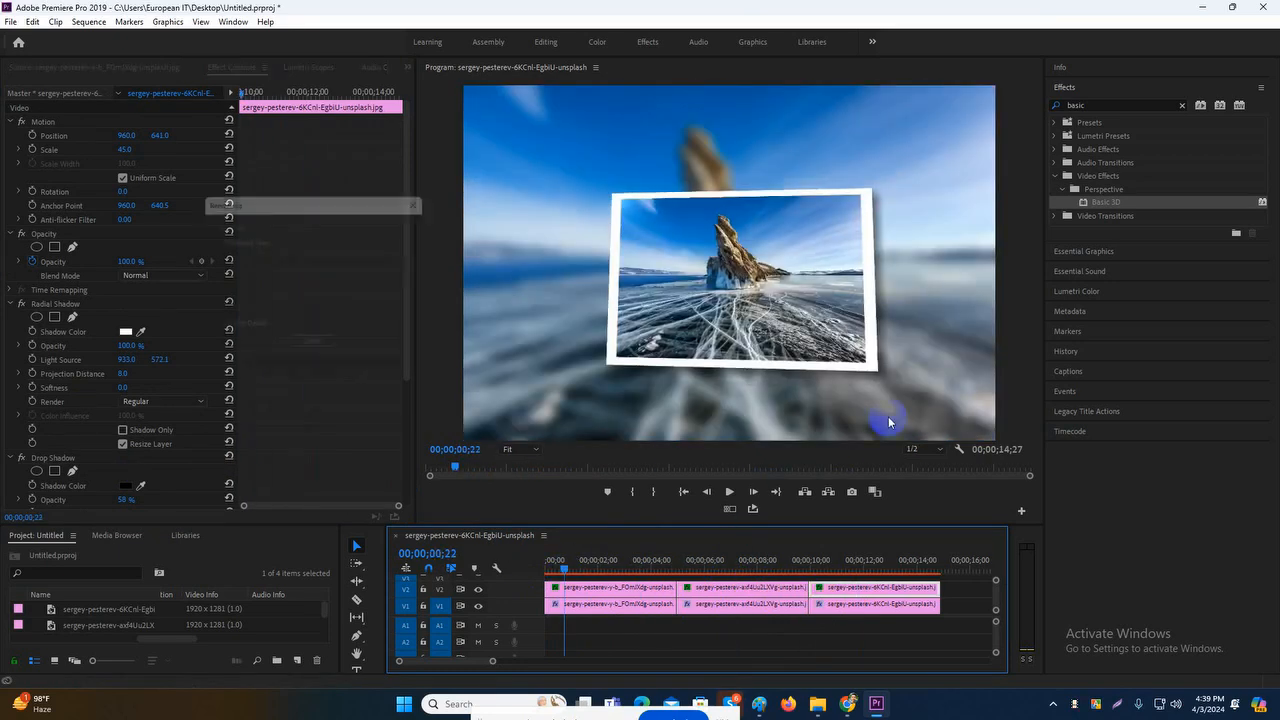
key(Return)
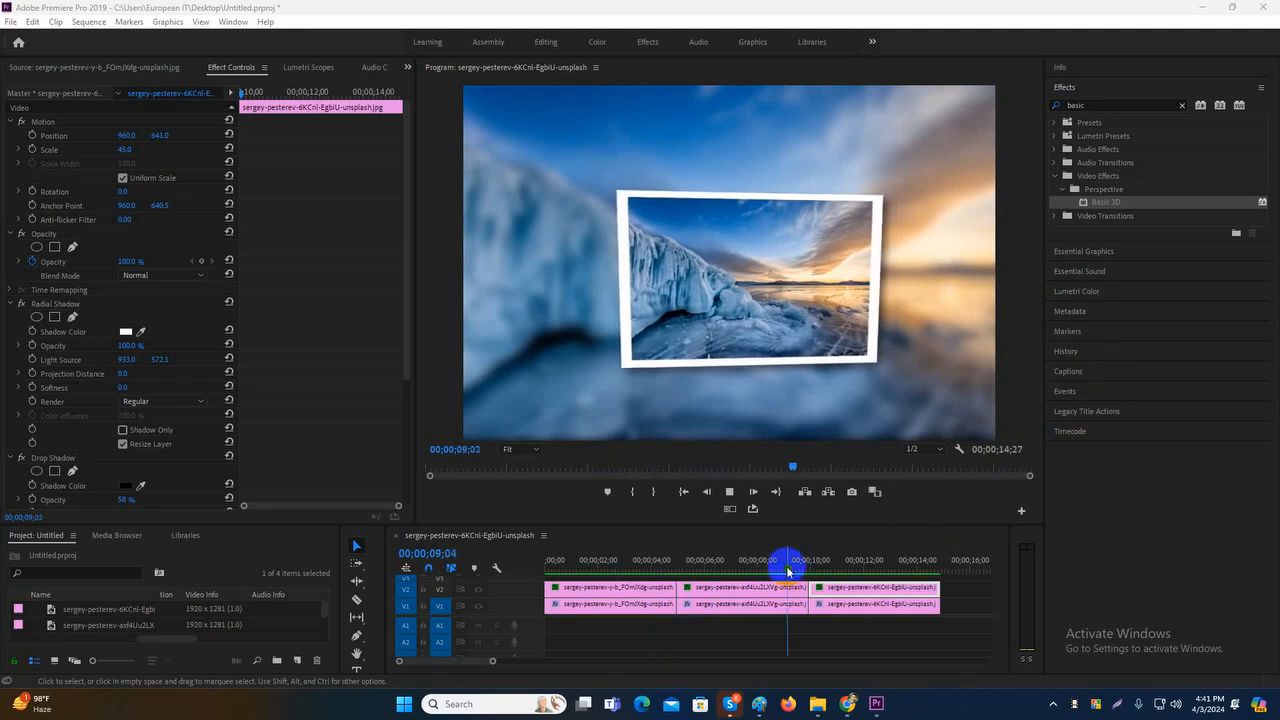
drag(788, 571, 729, 591)
- Copy the first V2 image's Motion settings with their Scale keyframes and paste them onto the second and third V2 images
click(734, 594)
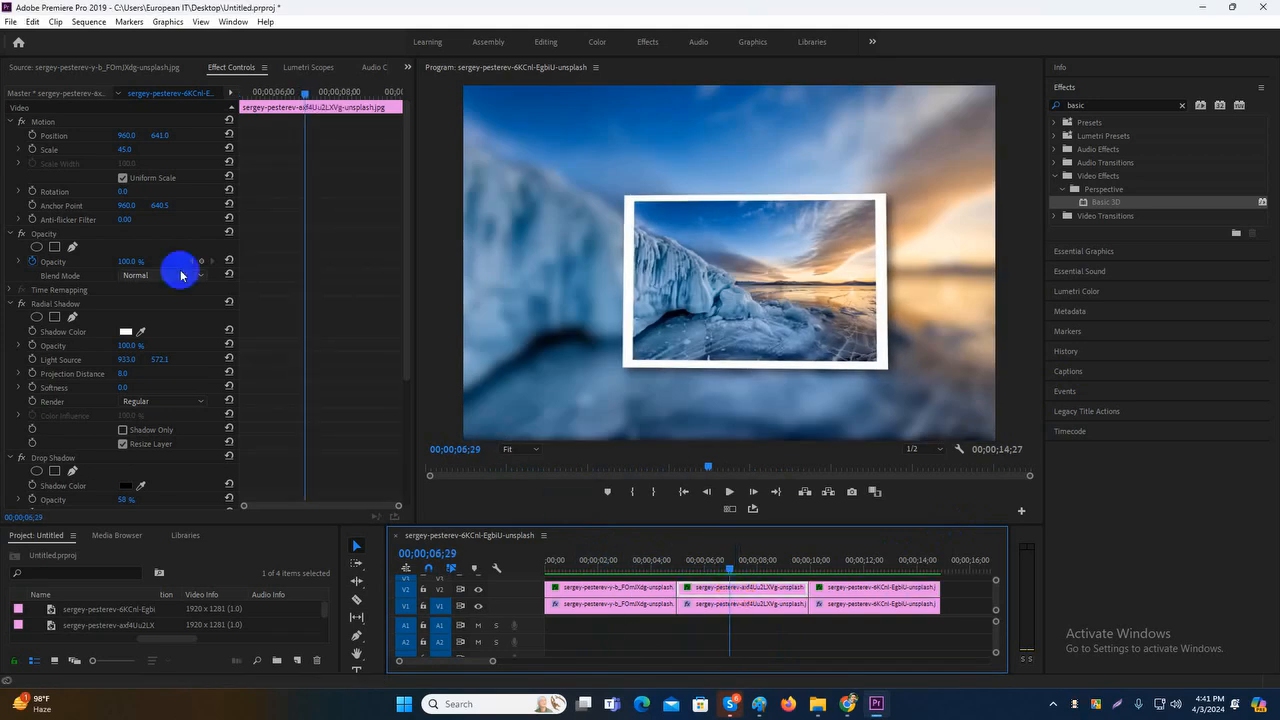
click(68, 137)
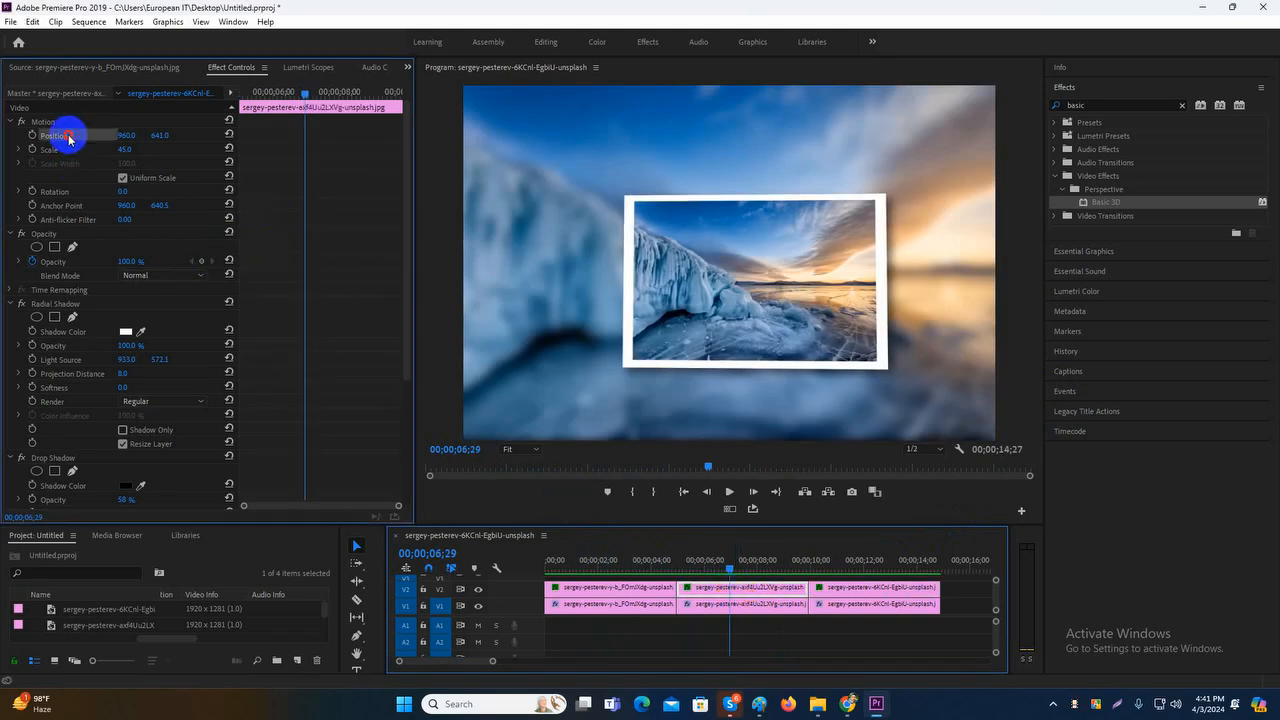
click(600, 594)
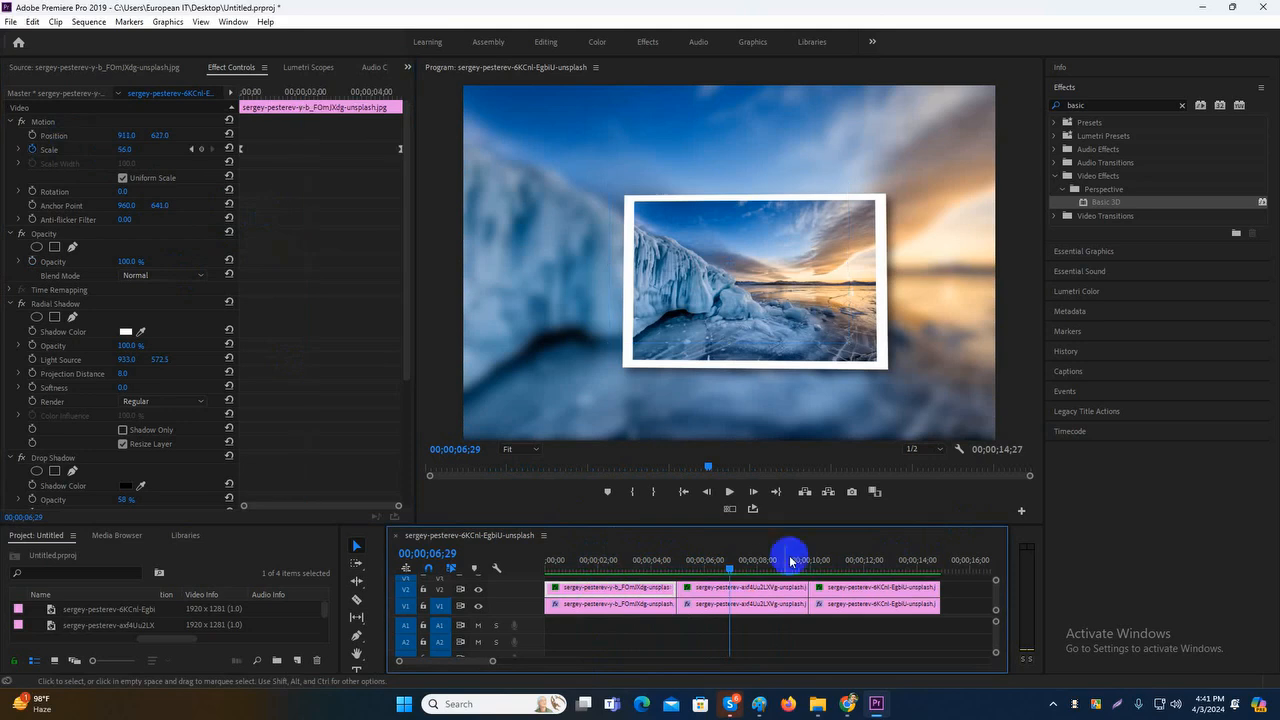
drag(726, 562, 600, 562)
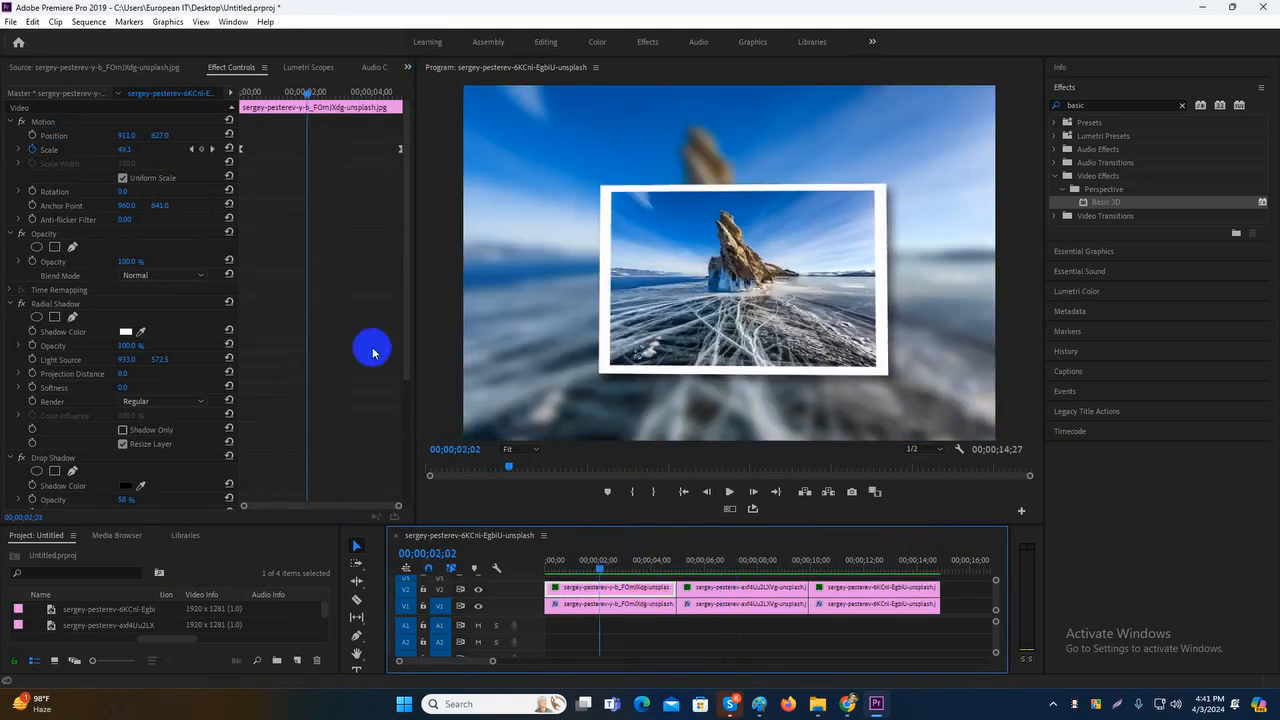
click(44, 123)
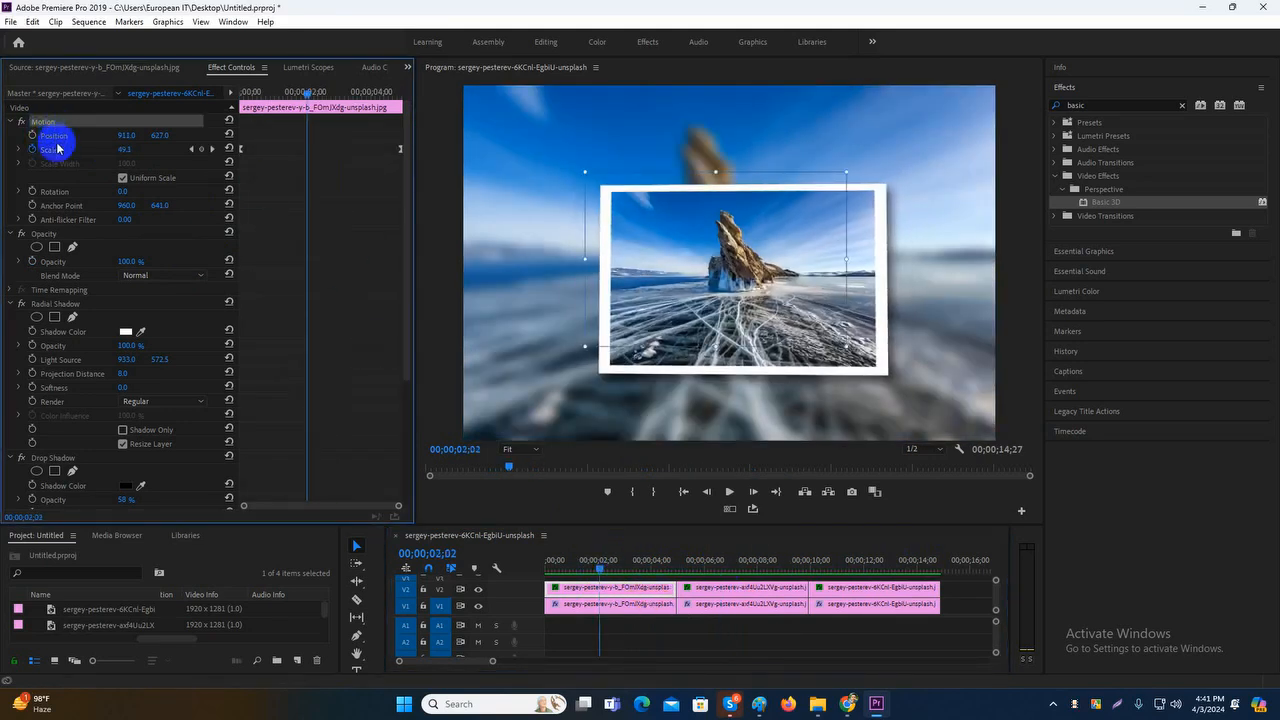
right_click(64, 127)
click(106, 204)
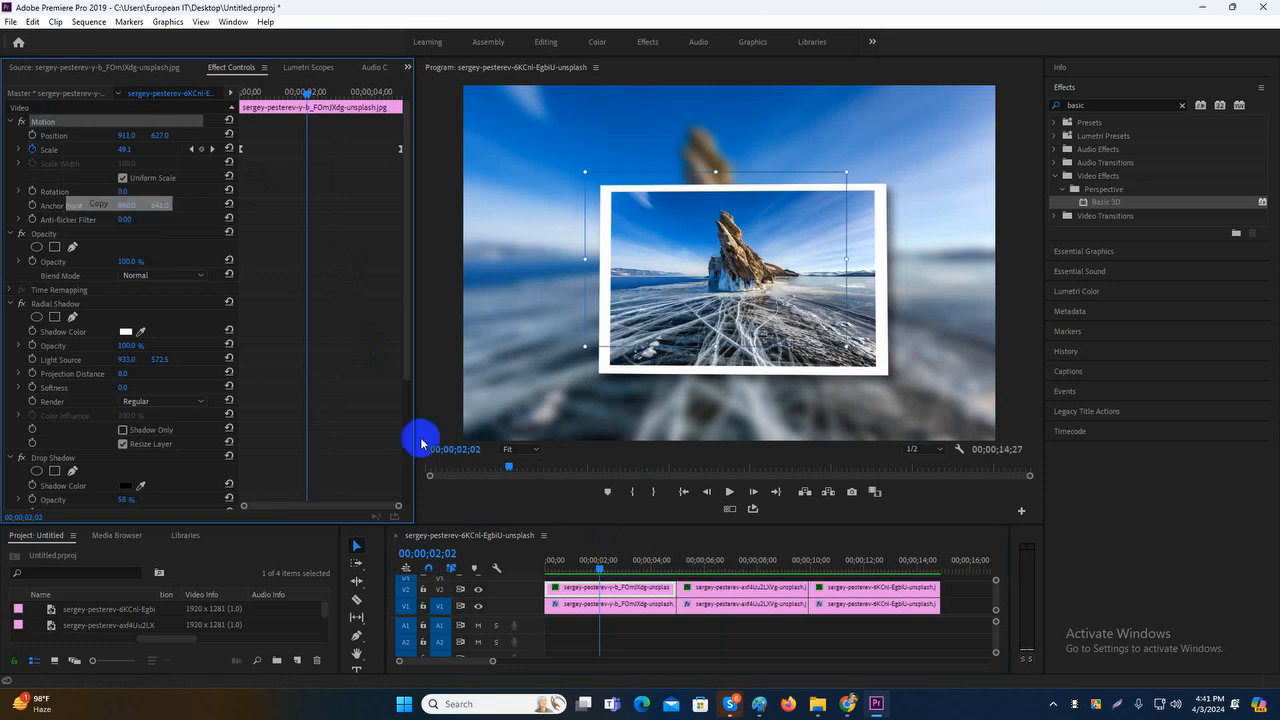
click(771, 600)
drag(771, 598, 602, 559)
click(868, 591)
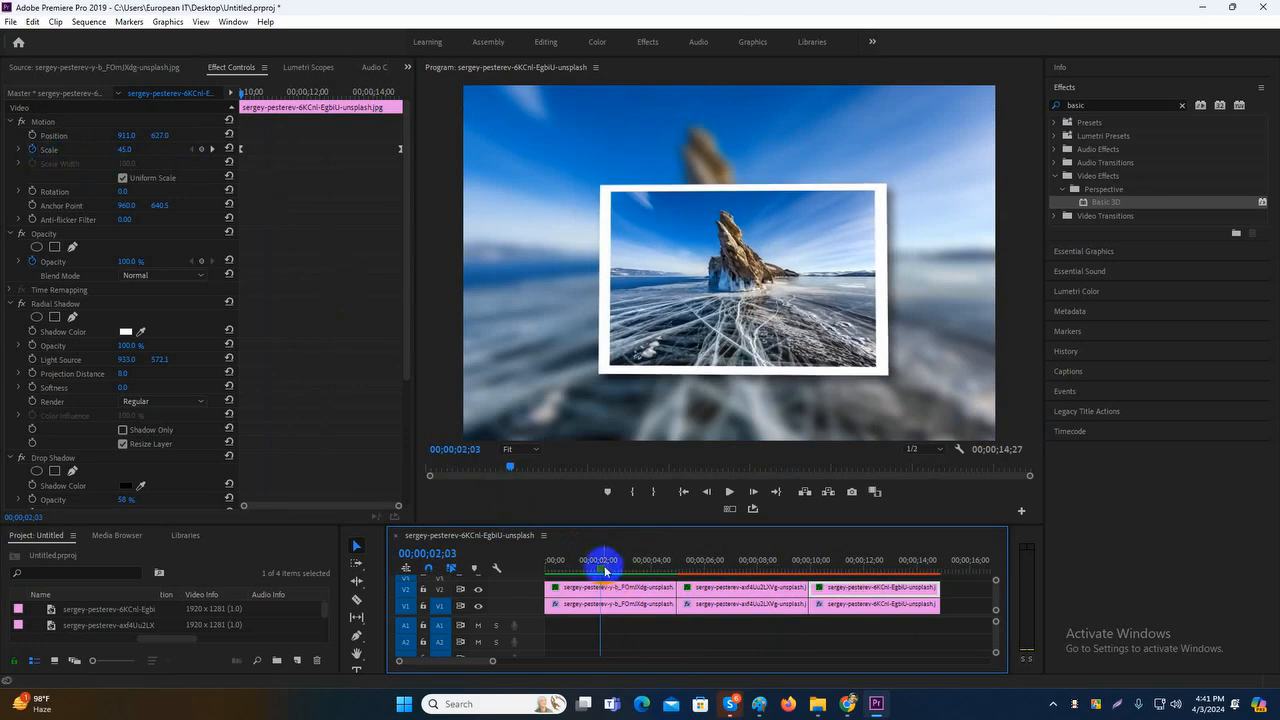
- Scrub through the first image between about 2 and 4 seconds to check its scaling and 3D movement
drag(615, 569, 655, 578)
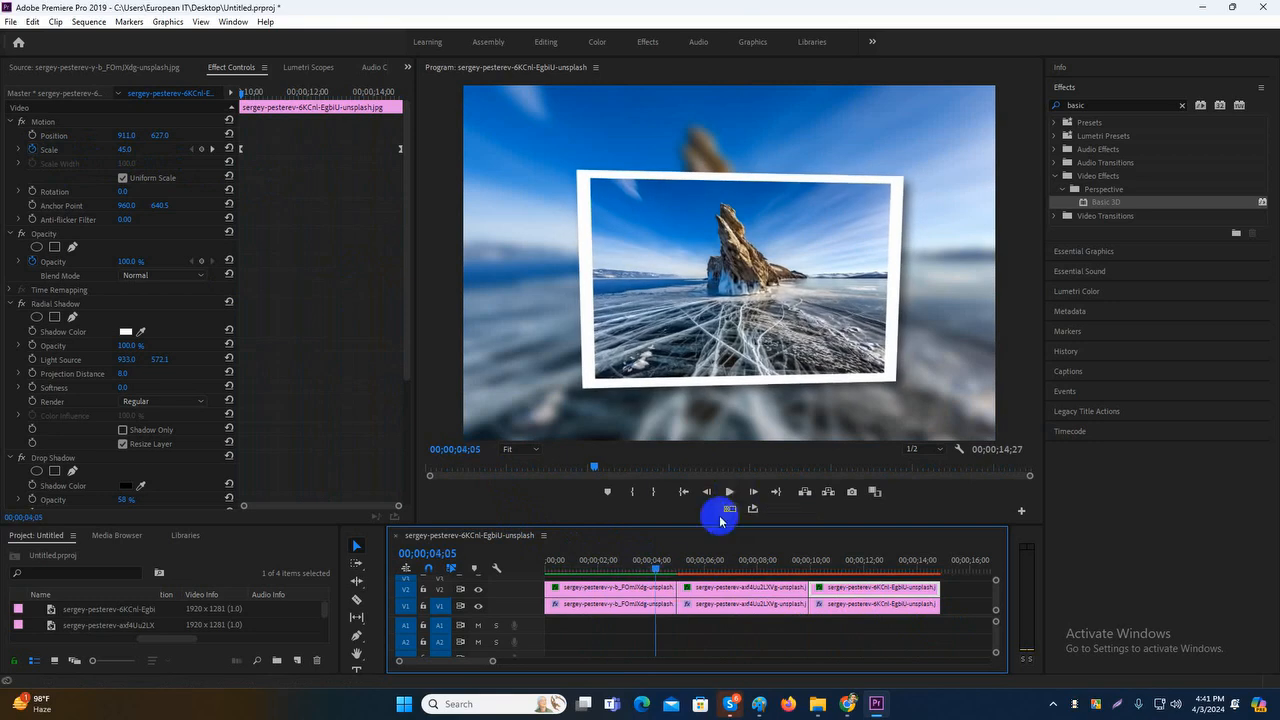
click(645, 570)
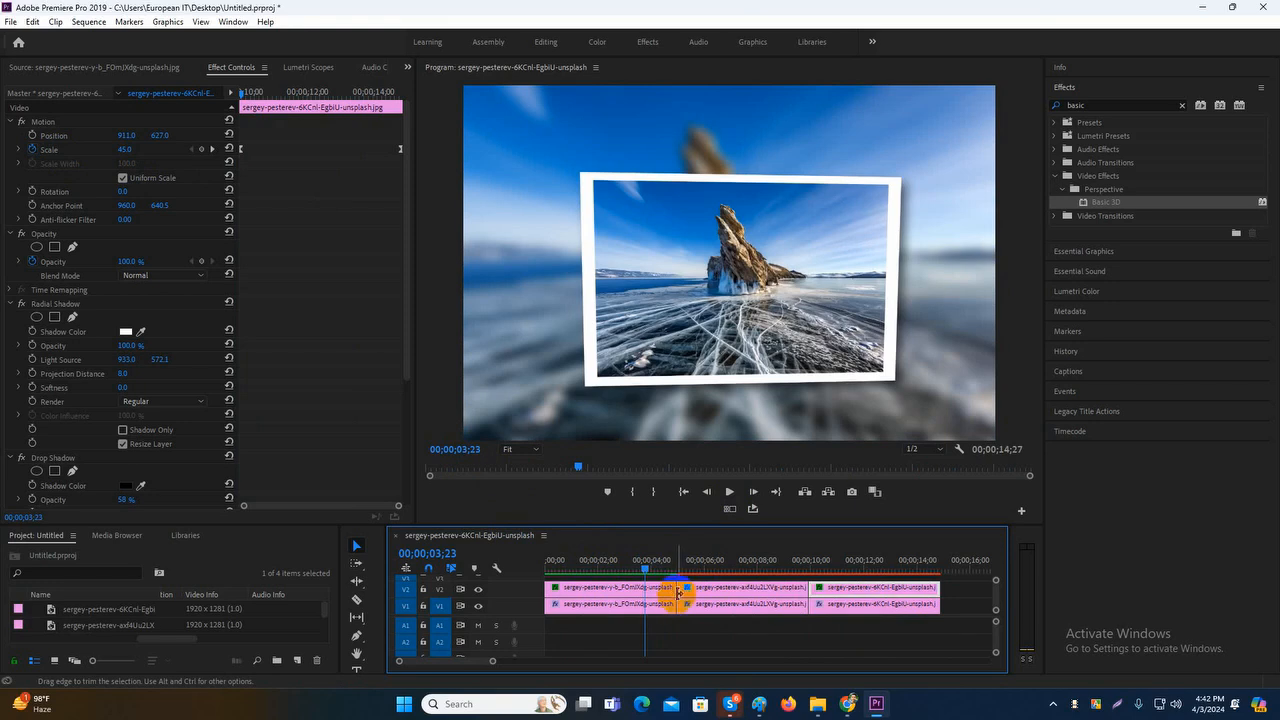
click(629, 570)
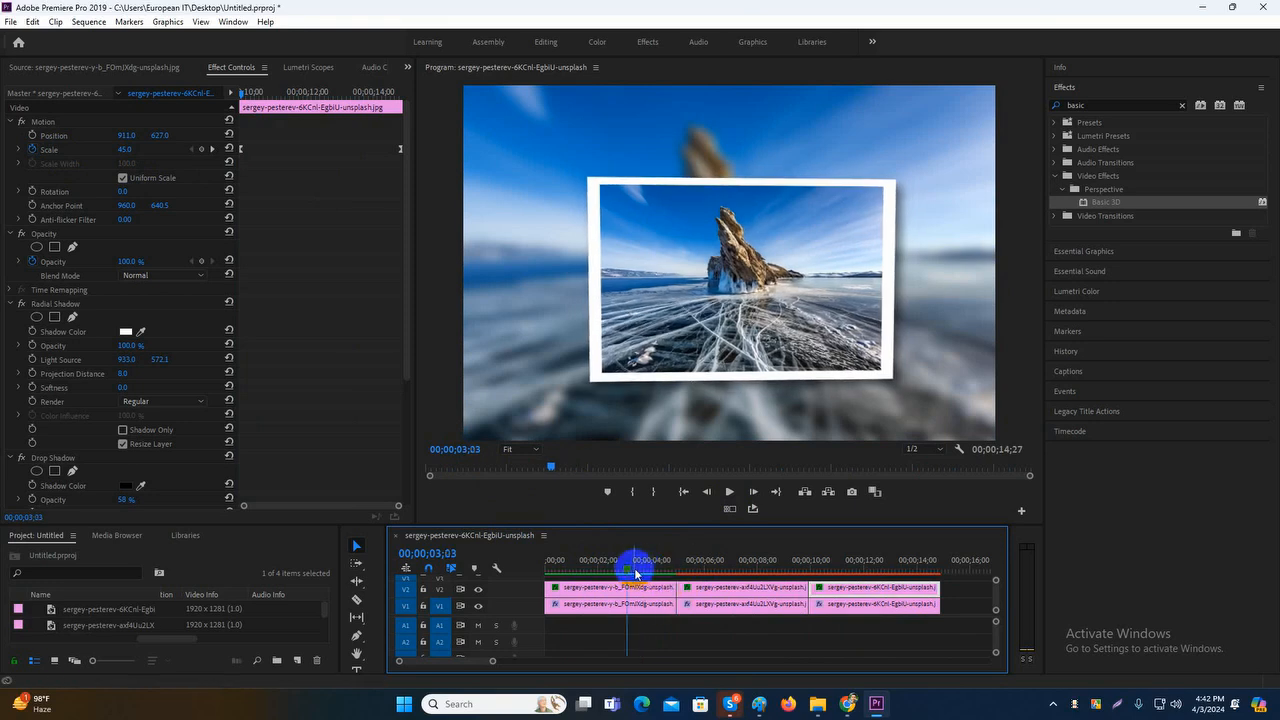
mouse_move(635, 573)
mouse_down()
mouse_move(687, 573)
mouse_move(640, 575)
mouse_move(809, 600)
mouse_move(825, 615)
mouse_move(616, 572)
mouse_up()
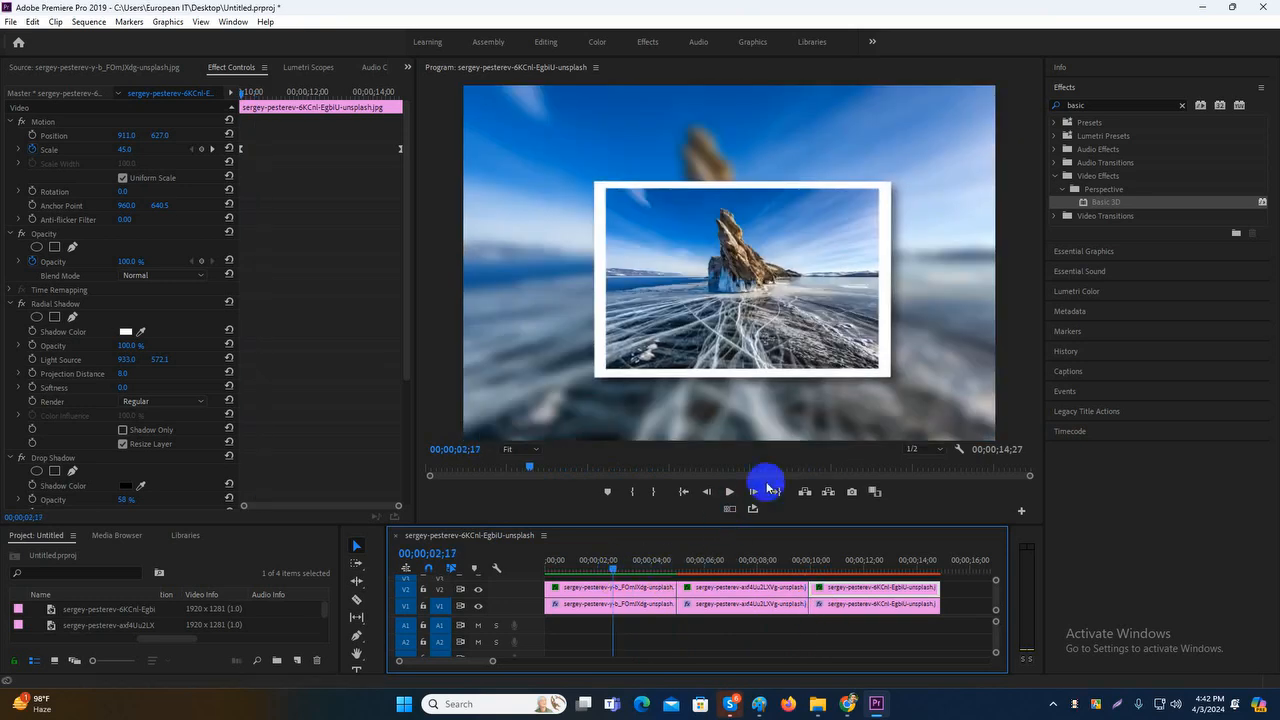
- Clear the effects search and apply the Cross Dissolve video transition to both cuts between the V2 images
click(1182, 105)
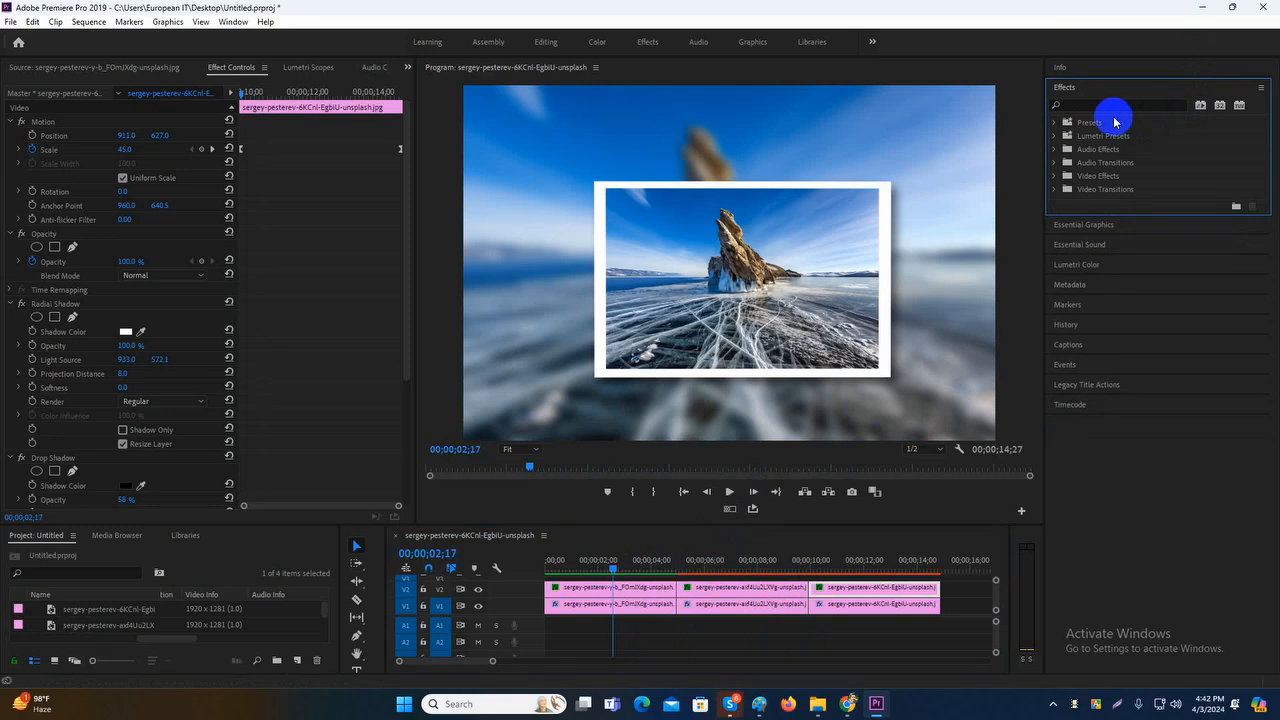
click(1056, 188)
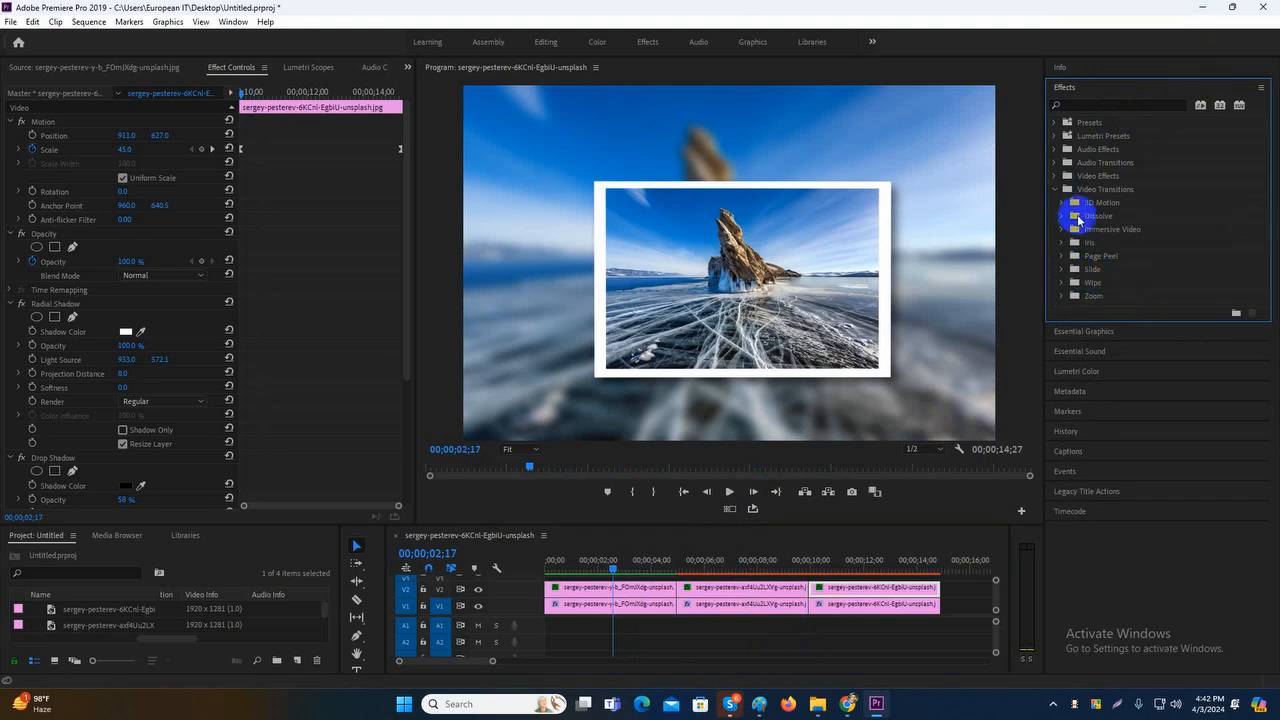
click(1062, 216)
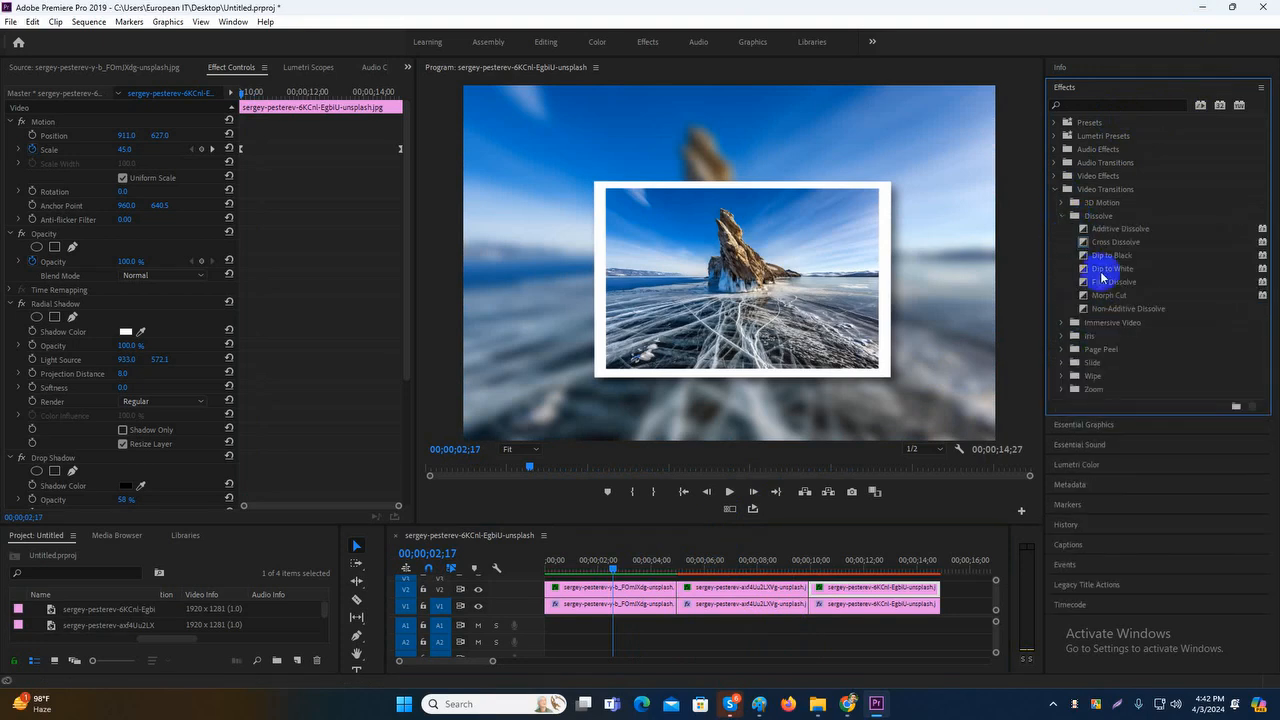
click(1114, 242)
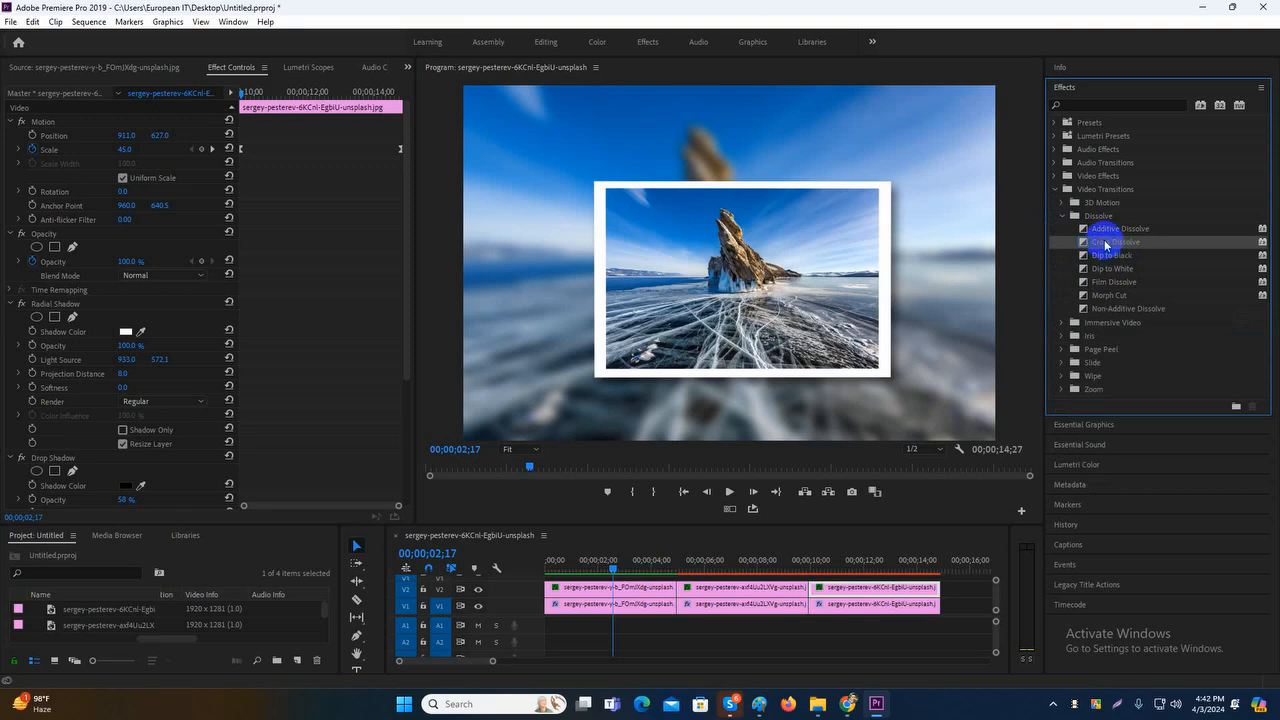
drag(1105, 245, 688, 598)
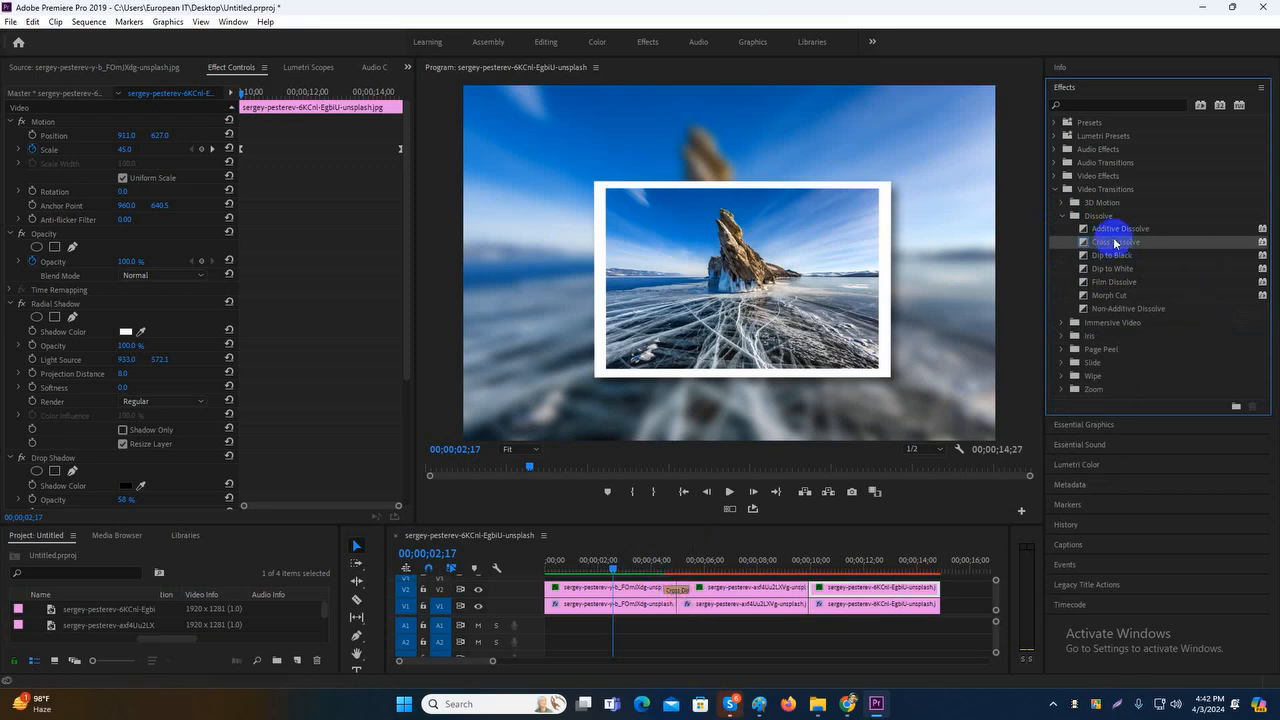
drag(1108, 243, 815, 598)
- Apply Cross Dissolve to both cuts between the blurred V1 background clips as well
drag(616, 572, 659, 587)
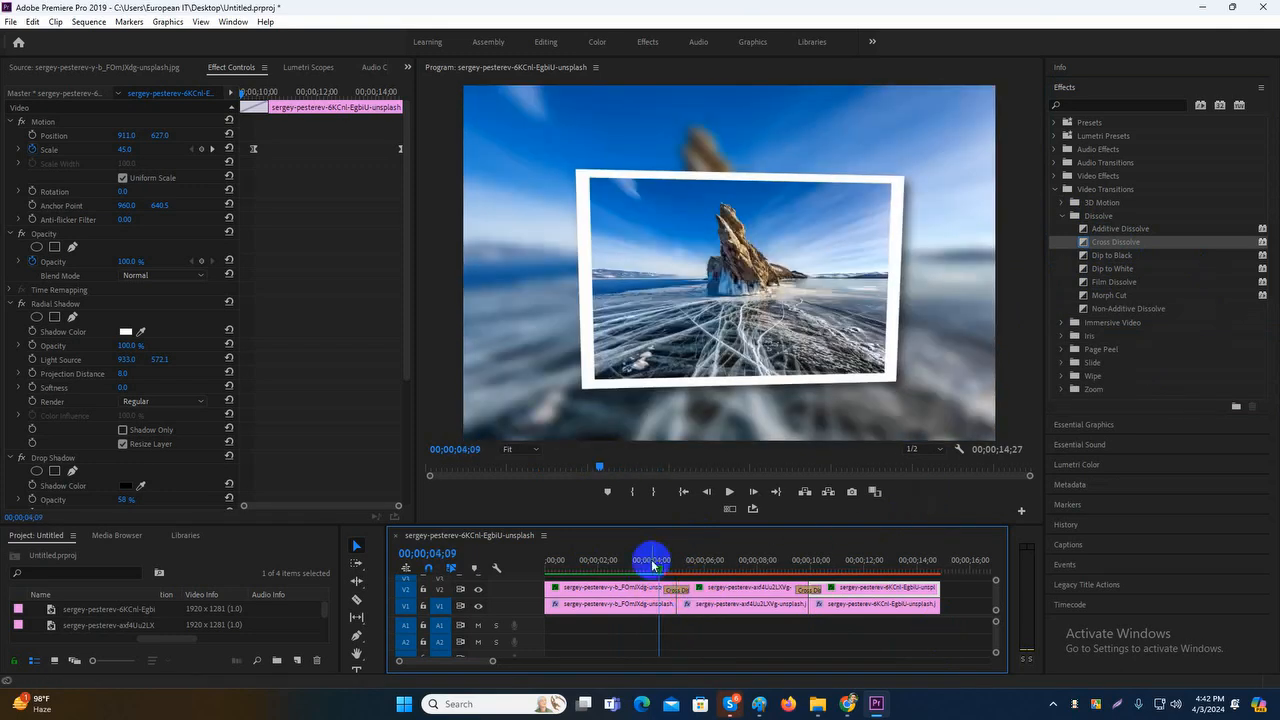
click(626, 566)
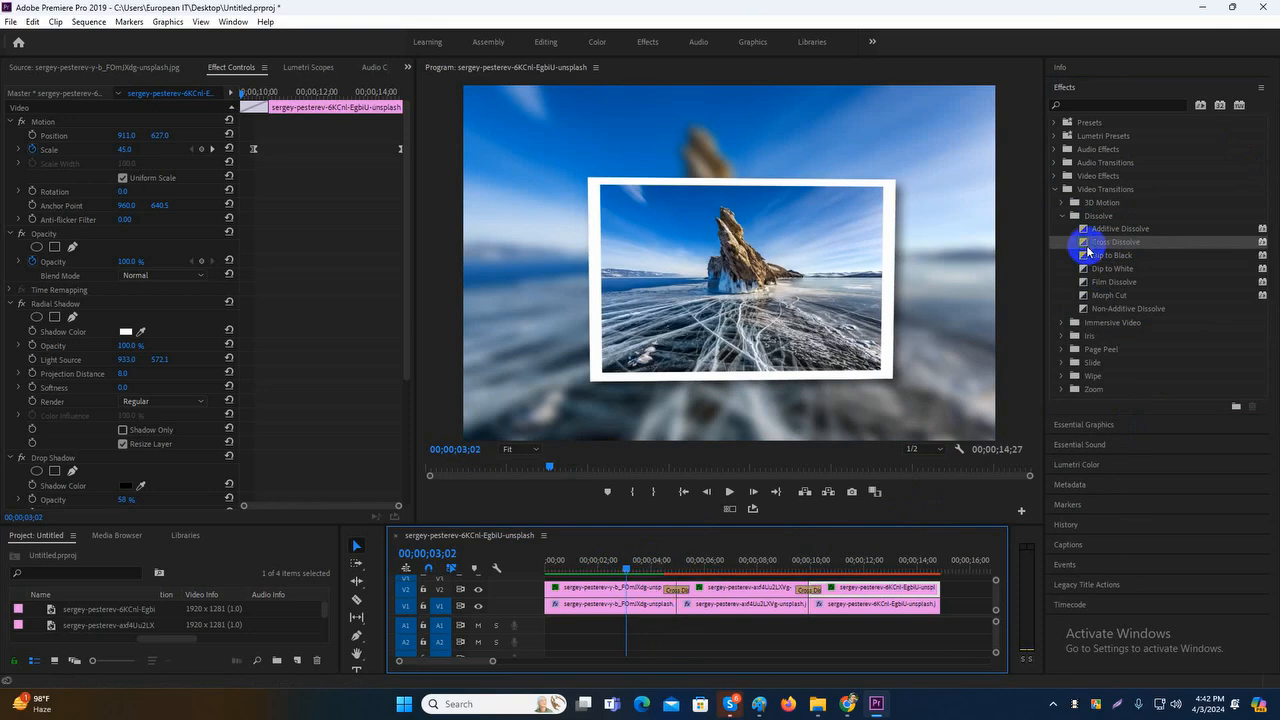
drag(1088, 252, 680, 610)
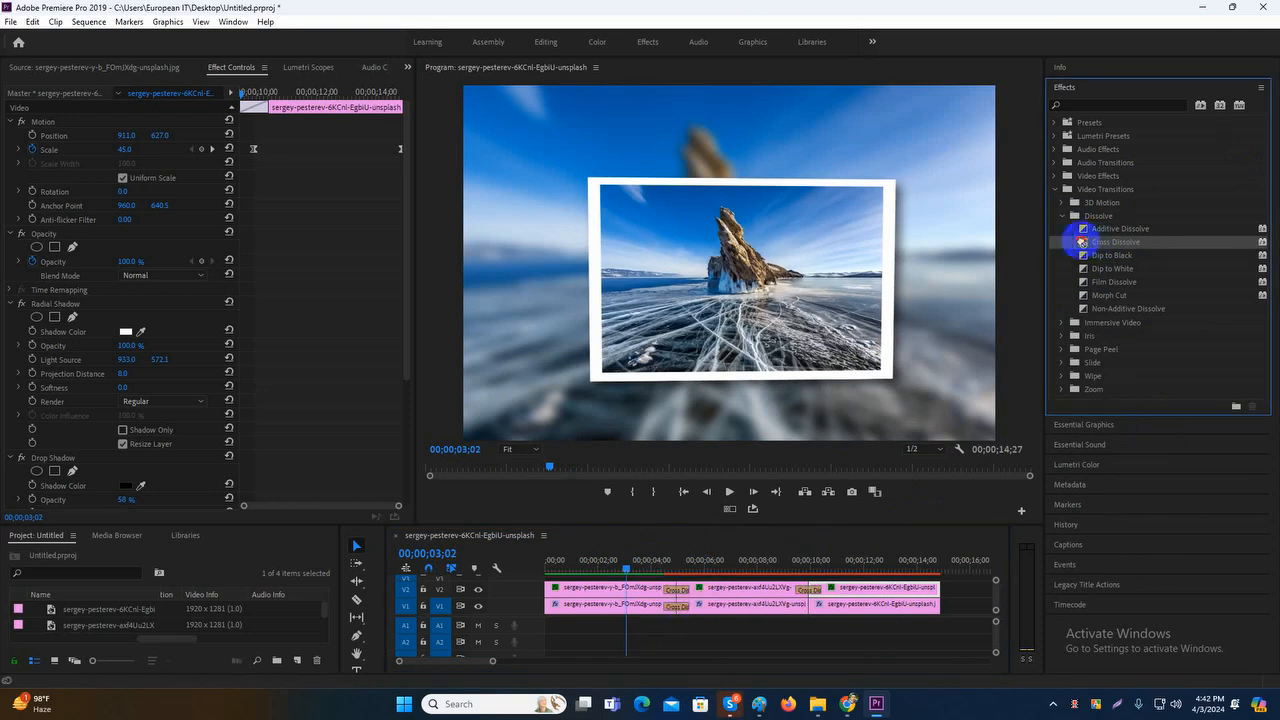
drag(1082, 241, 813, 607)
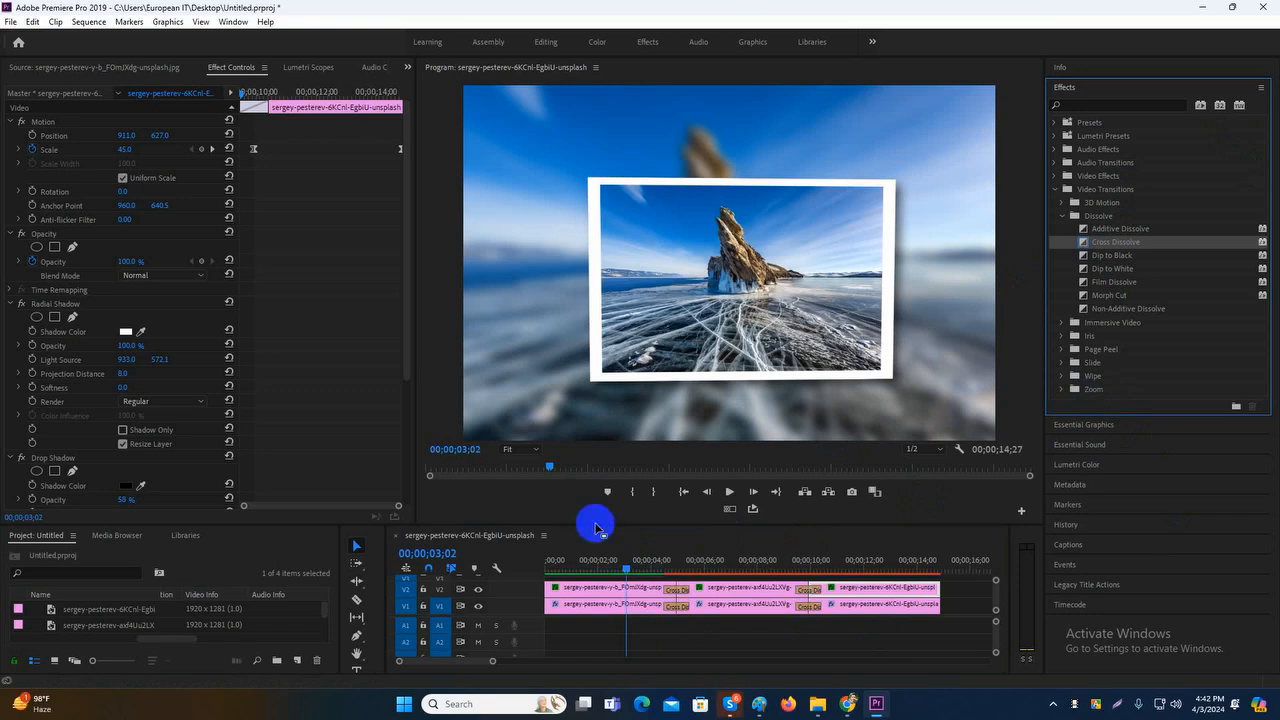
- Render and play the sequence to check the Cross Dissolve transitions between the images
drag(627, 561, 581, 562)
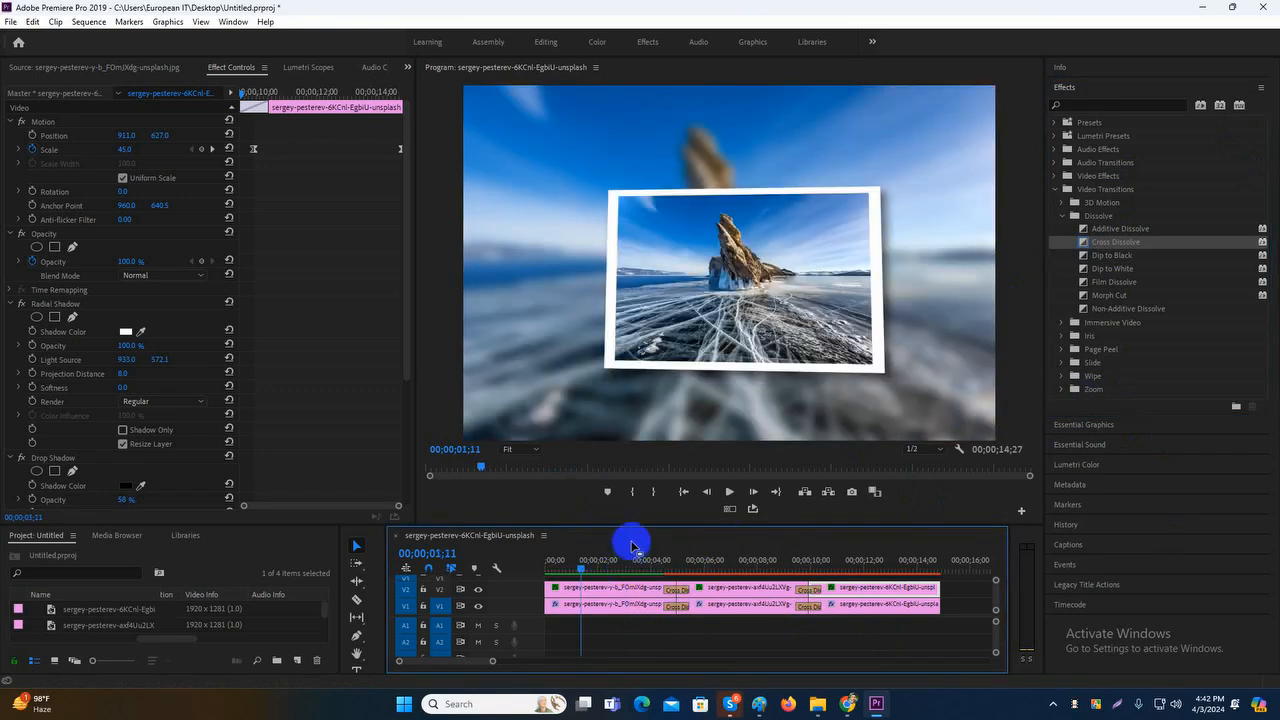
key(Return)
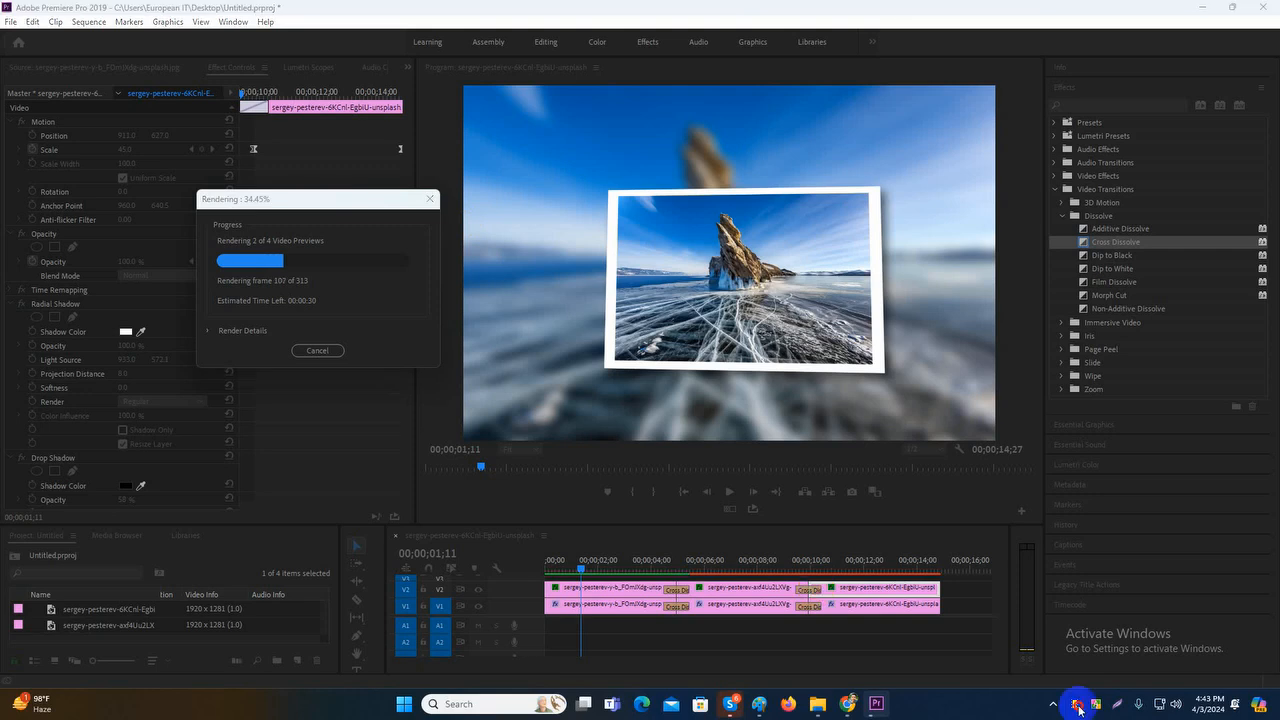
key(Escape)
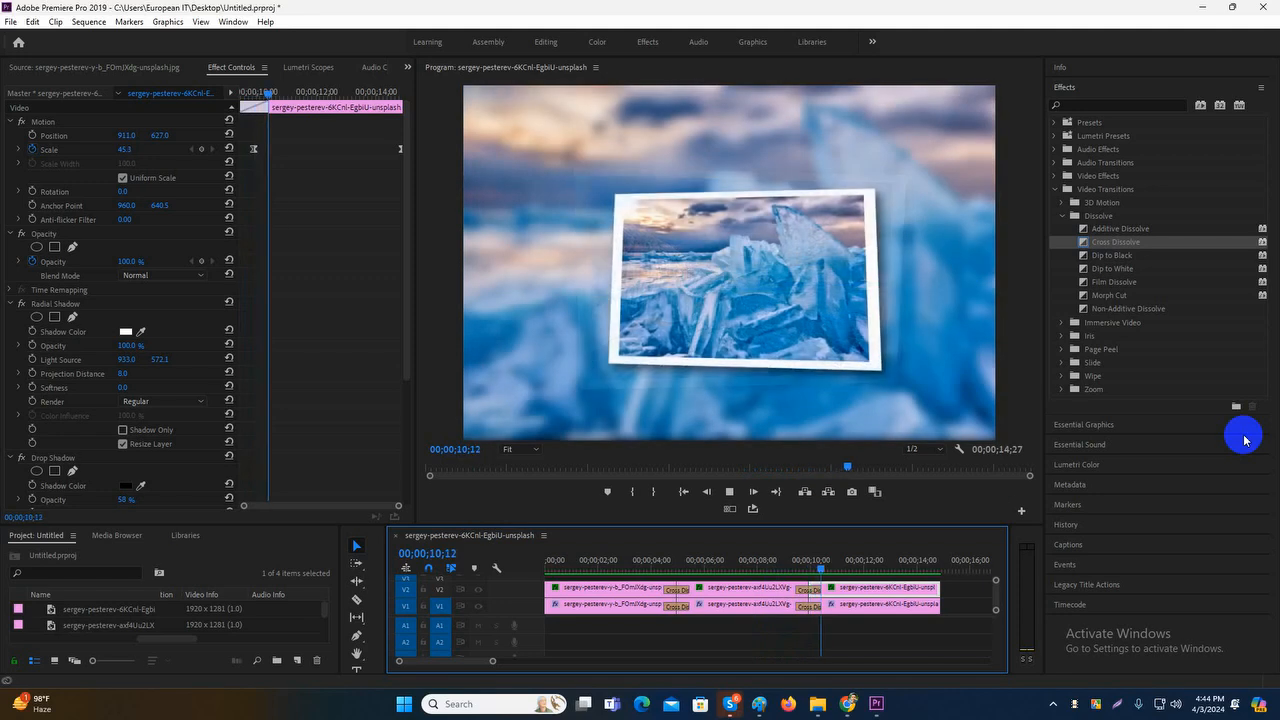
drag(831, 563, 760, 566)
- Replace the transitions between the second and third images with Cross Zoom on both V2 and V1
click(1095, 388)
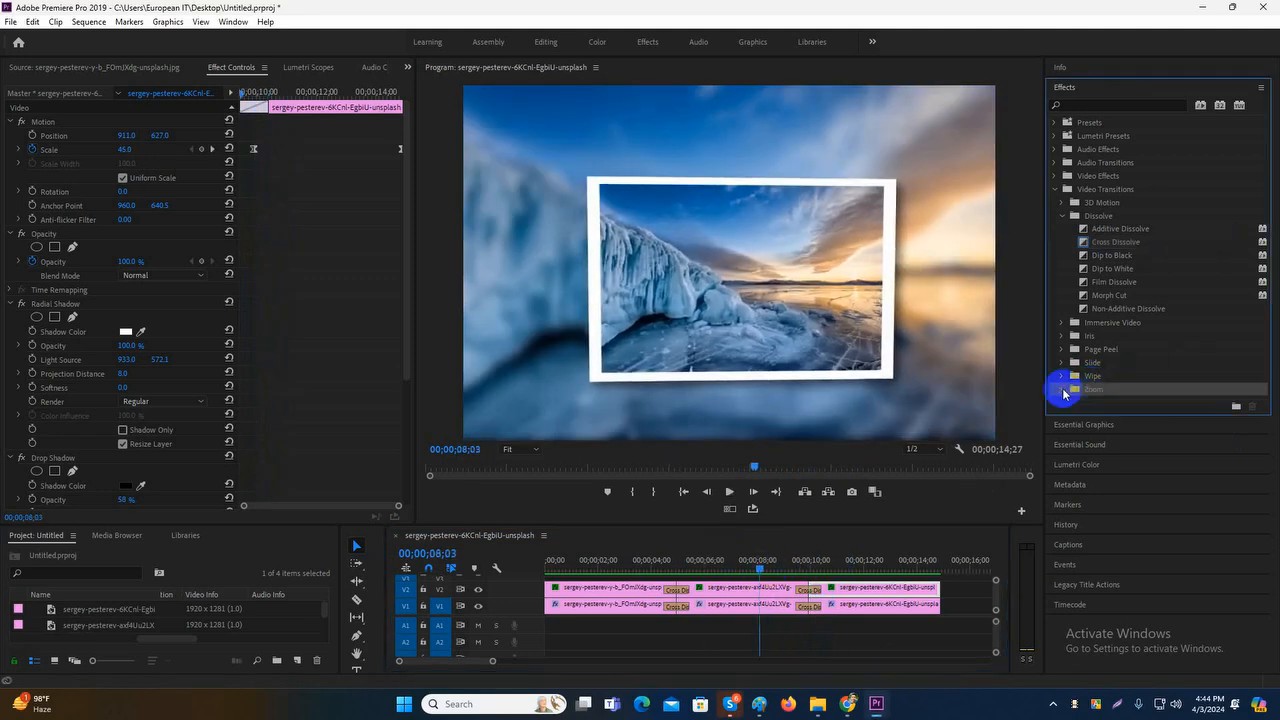
click(1062, 389)
drag(1098, 406, 805, 590)
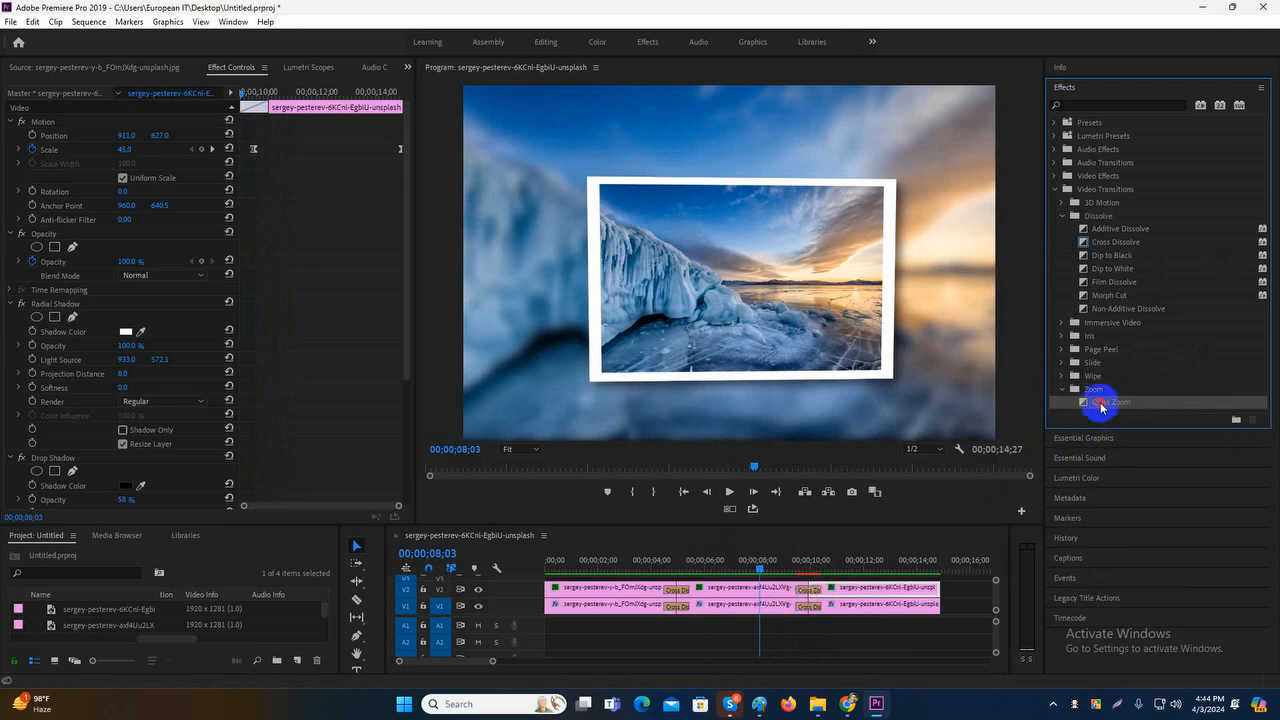
drag(1101, 406, 815, 620)
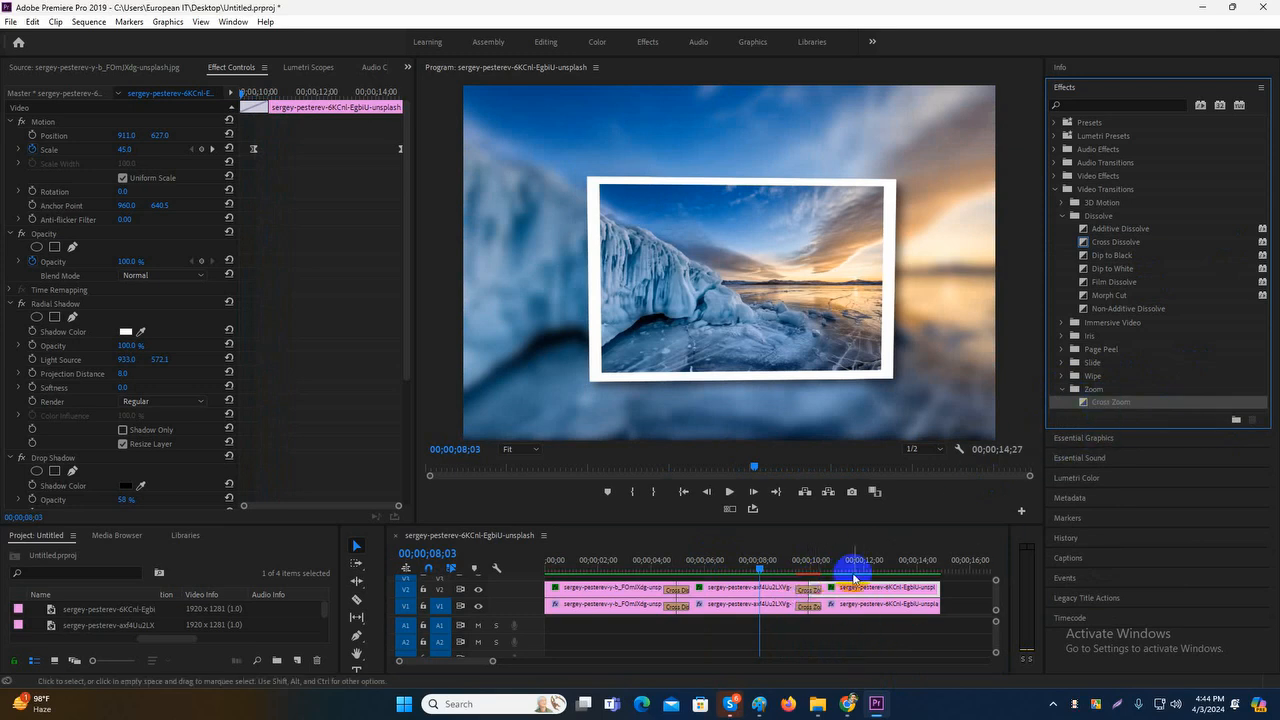
- Render the sequence, replay the Cross Zoom between the second and third images, and return the playhead to the start
key(Return)
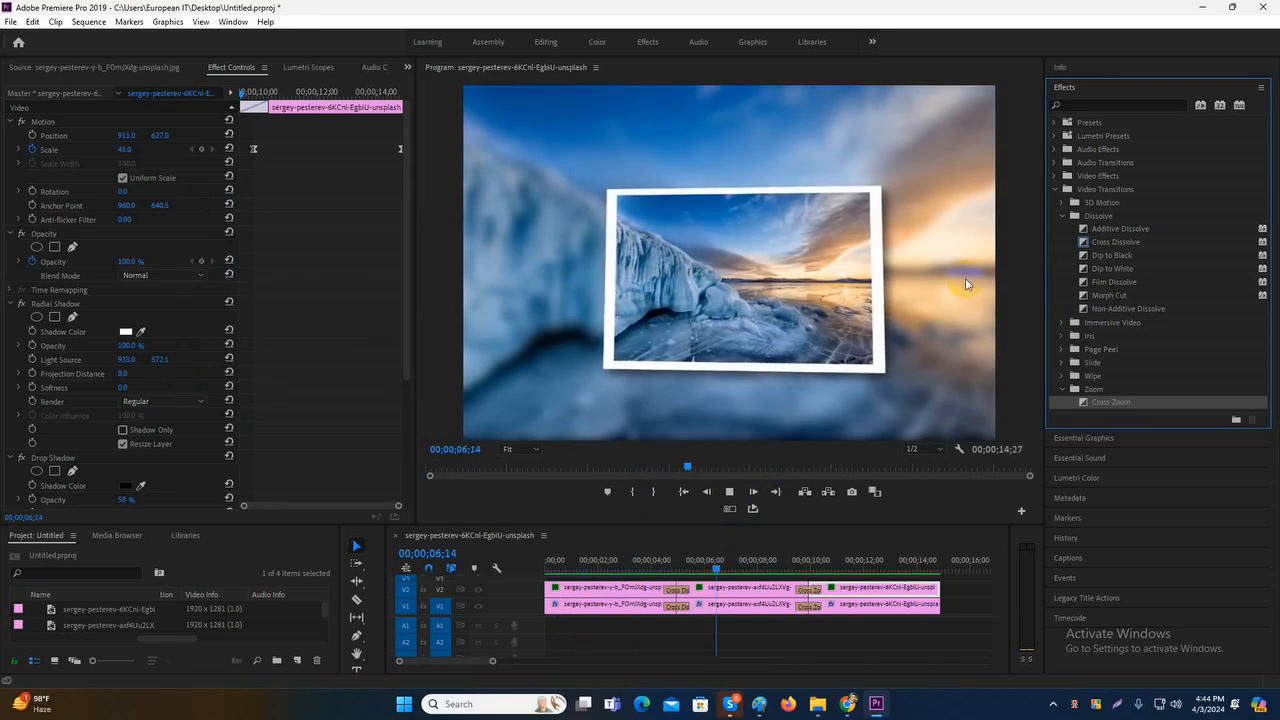
click(698, 648)
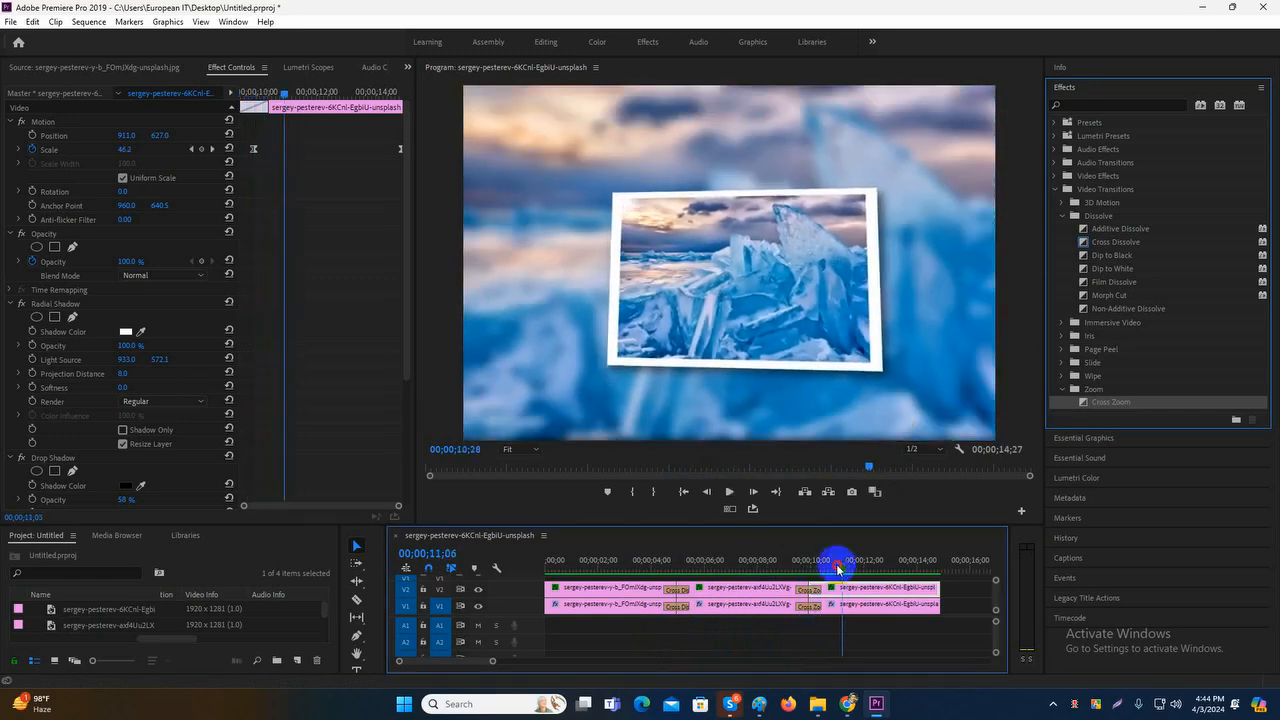
drag(831, 563, 787, 578)
click(729, 491)
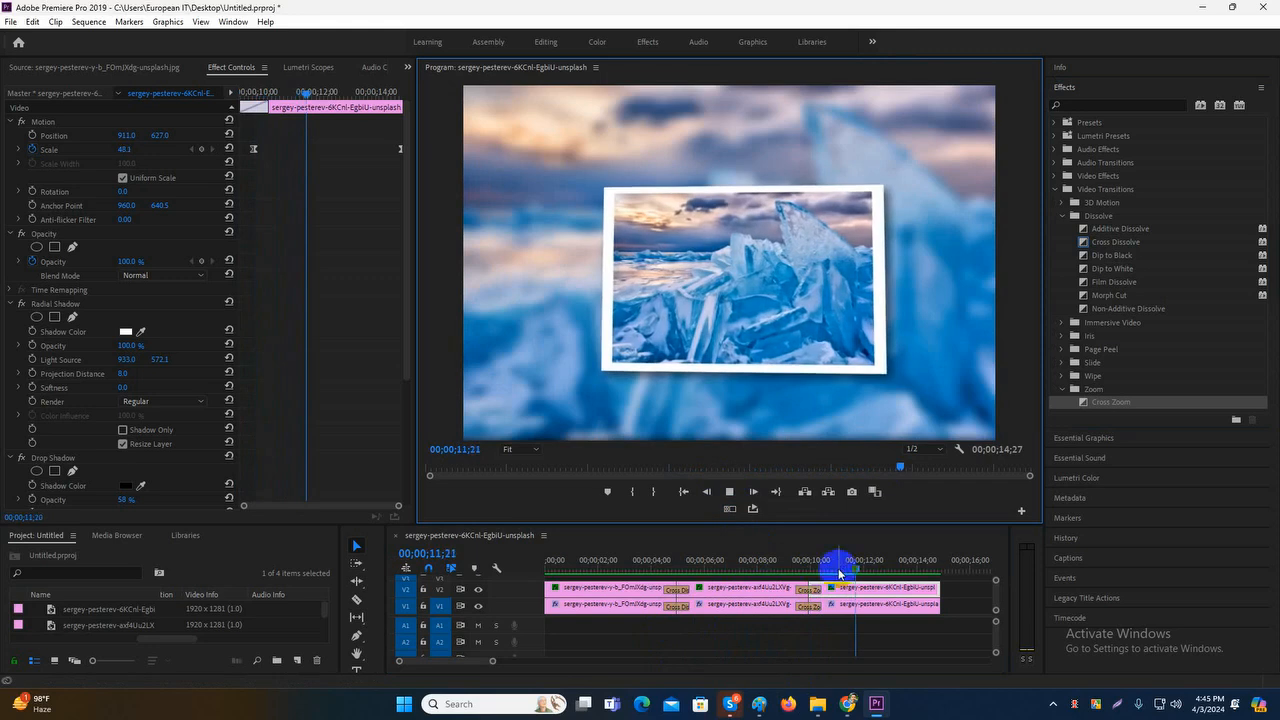
drag(870, 568, 528, 570)
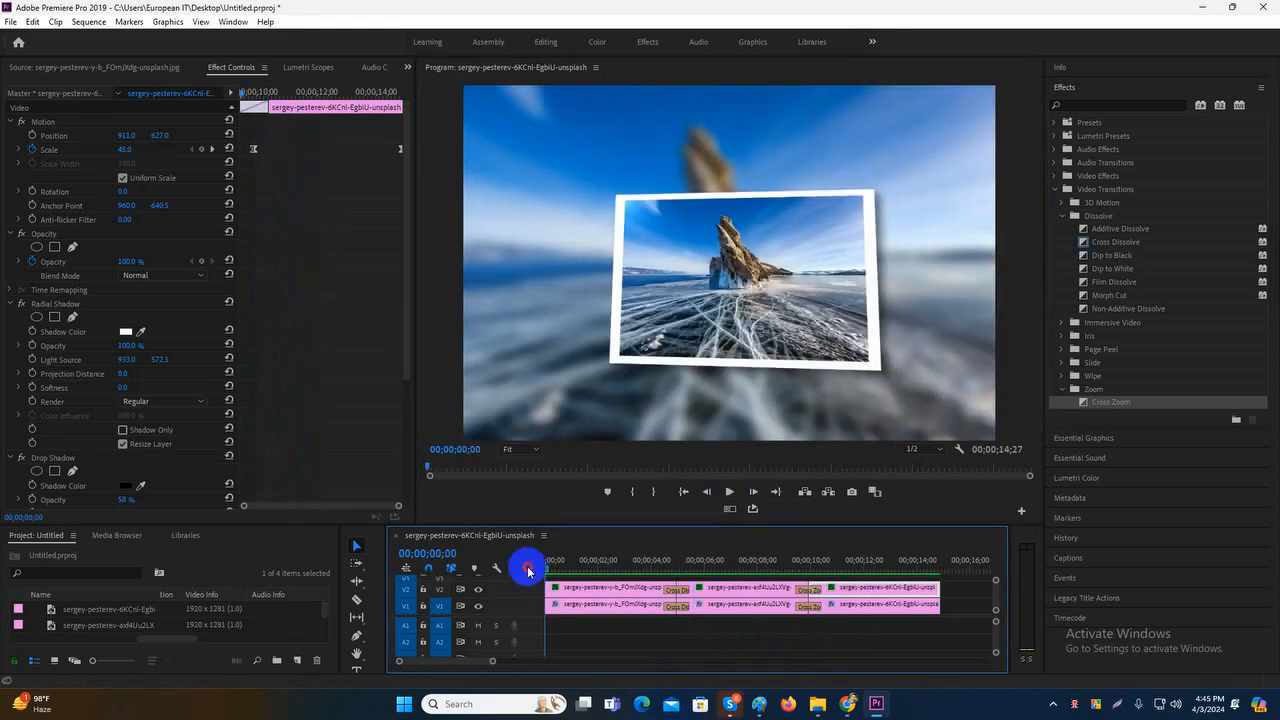
- Switch to Chrome, open a new tab, and start entering "tou" as the web address
click(850, 706)
click(772, 640)
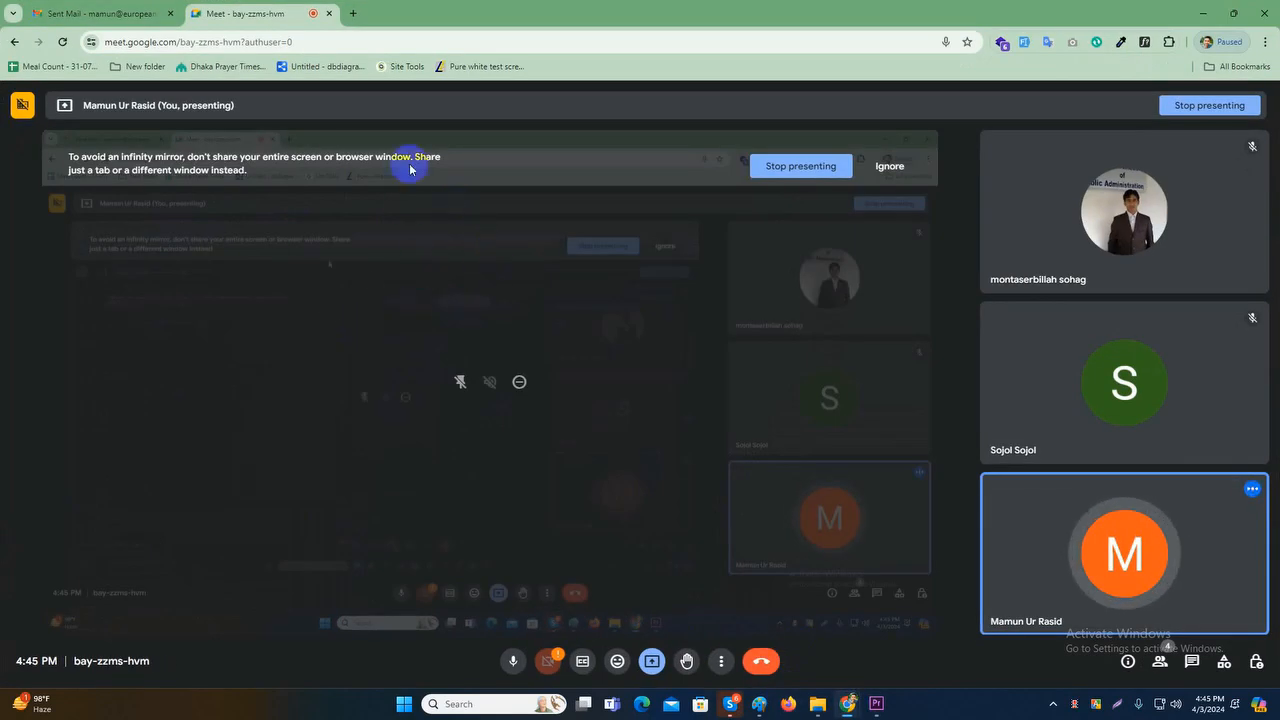
click(353, 13)
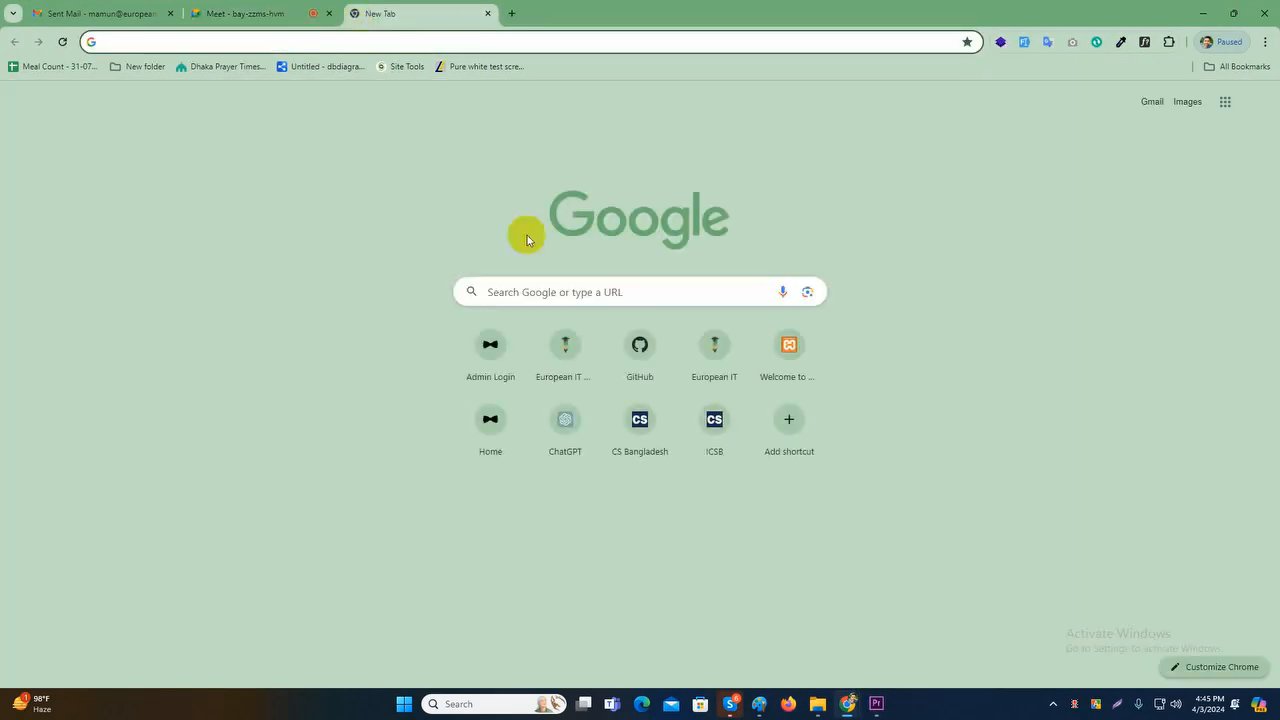
click(280, 40)
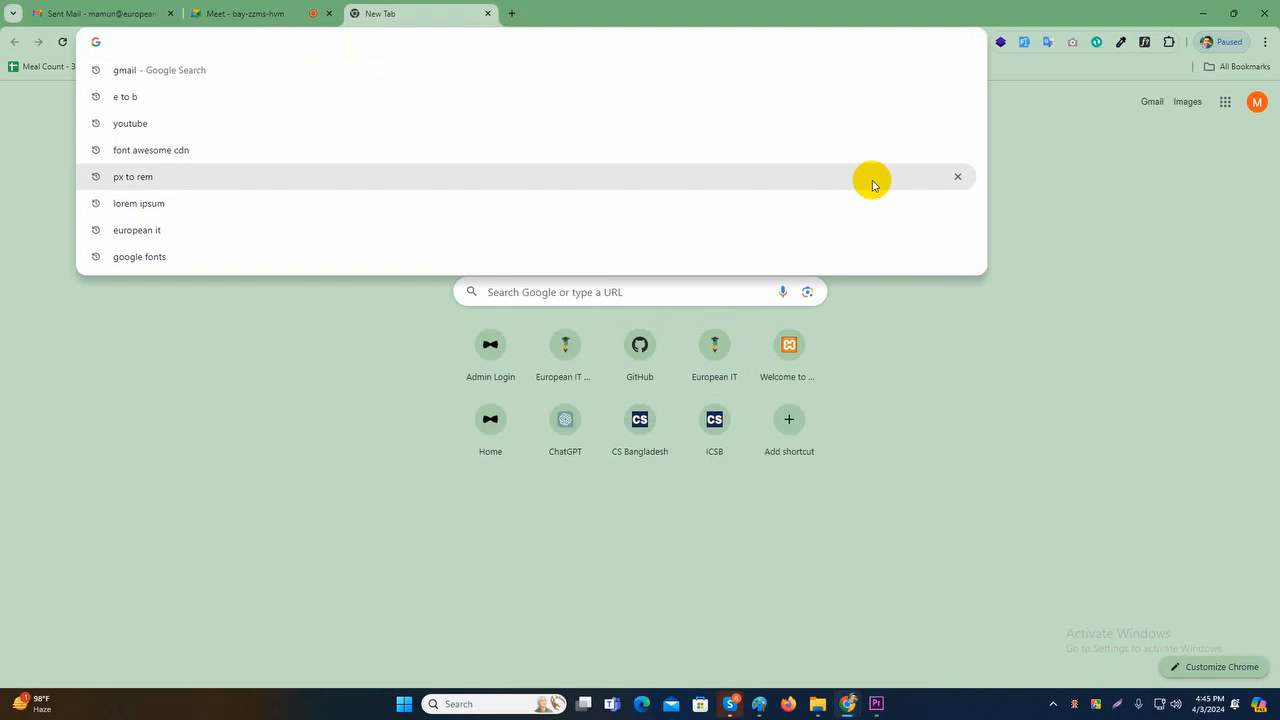
text(tou)
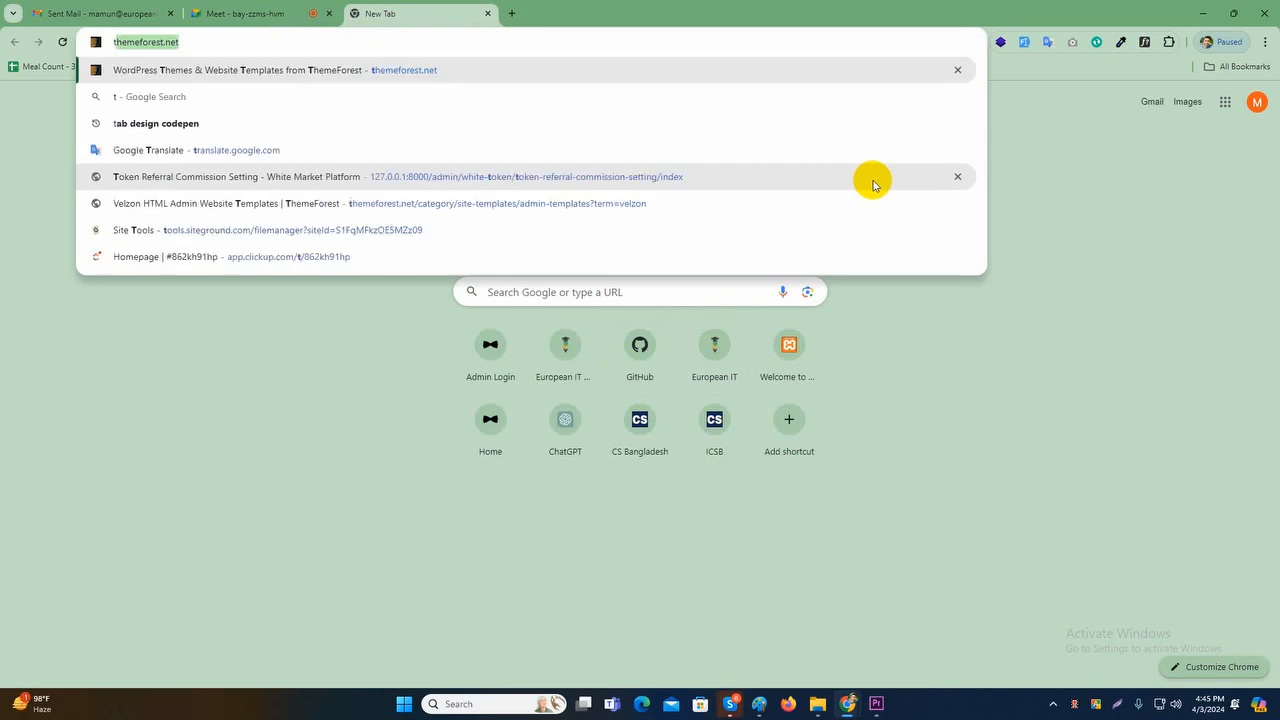